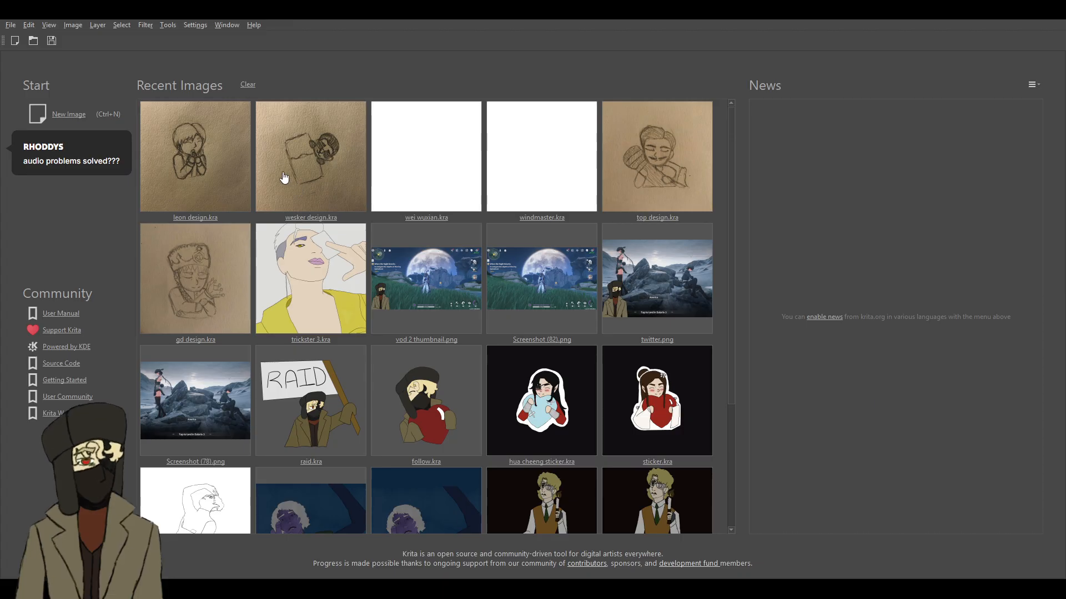
- Open trickster 3.kra and sample the eyebrow's purple as the brush colour for freehand painting
left_click(298, 290)
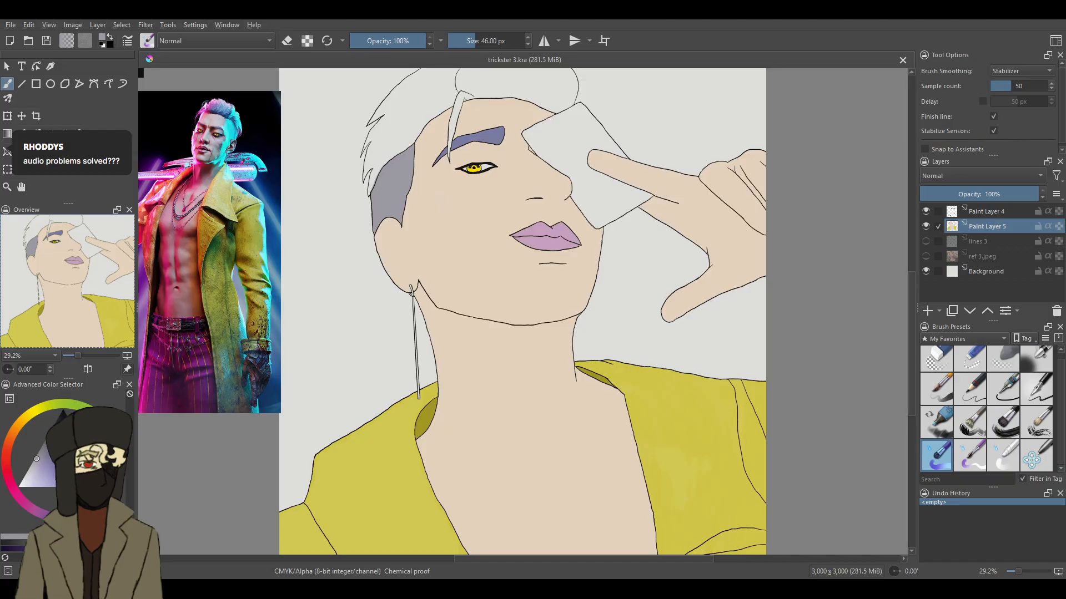
scroll(913, 280, "up", 3)
scroll(913, 279, "down", 3)
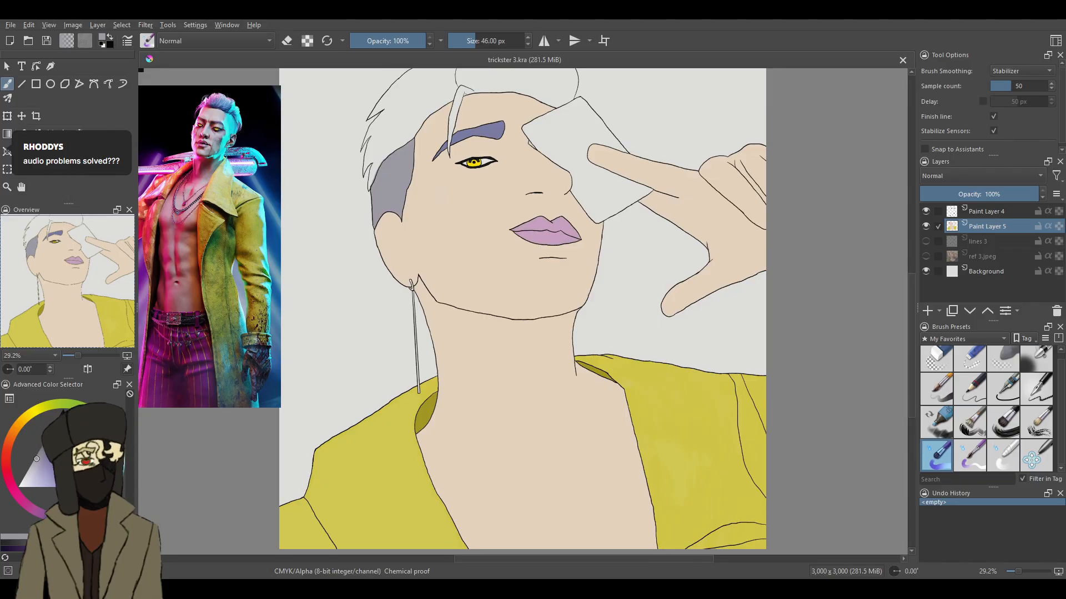
key("p")
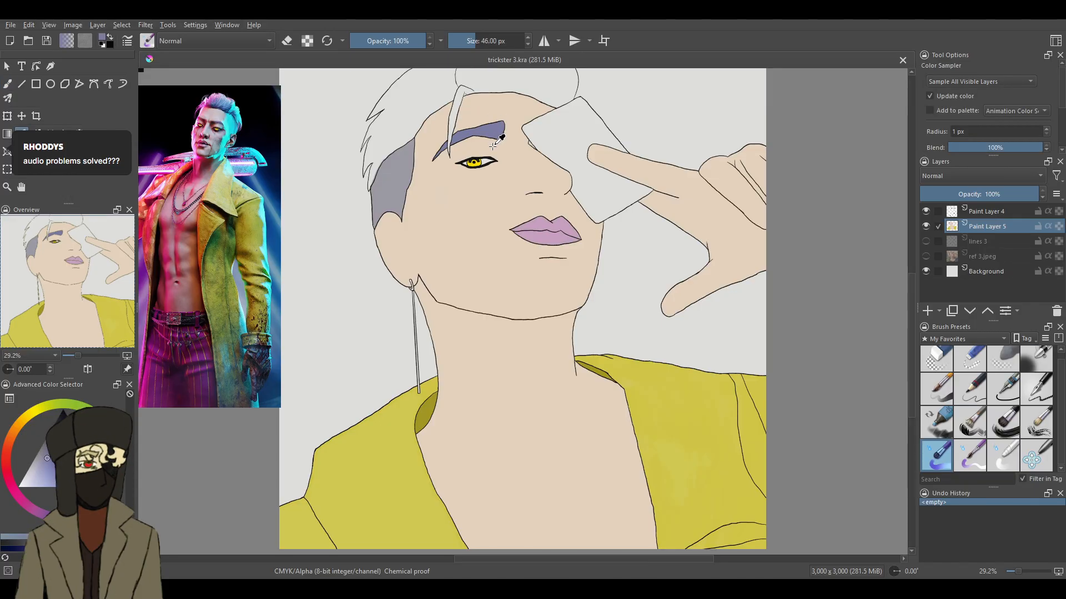
left_click(493, 126)
left_click(7, 84)
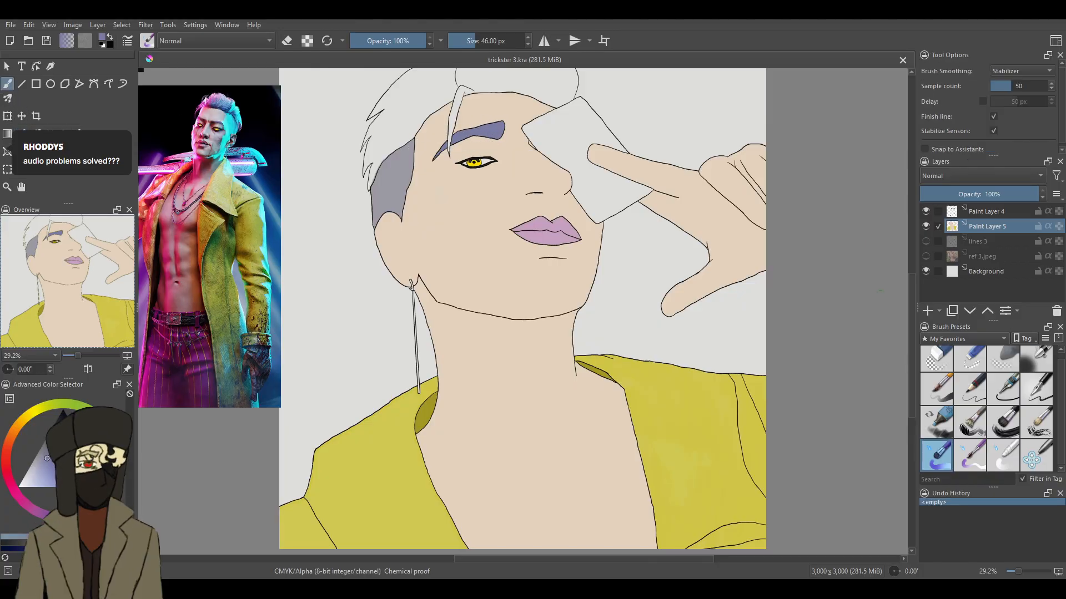
- With a 15 px brush, paint a purple edge inside the upper part of the large hair curve above the card on Paint Layer 5
left_click_drag(911, 288, 910, 245)
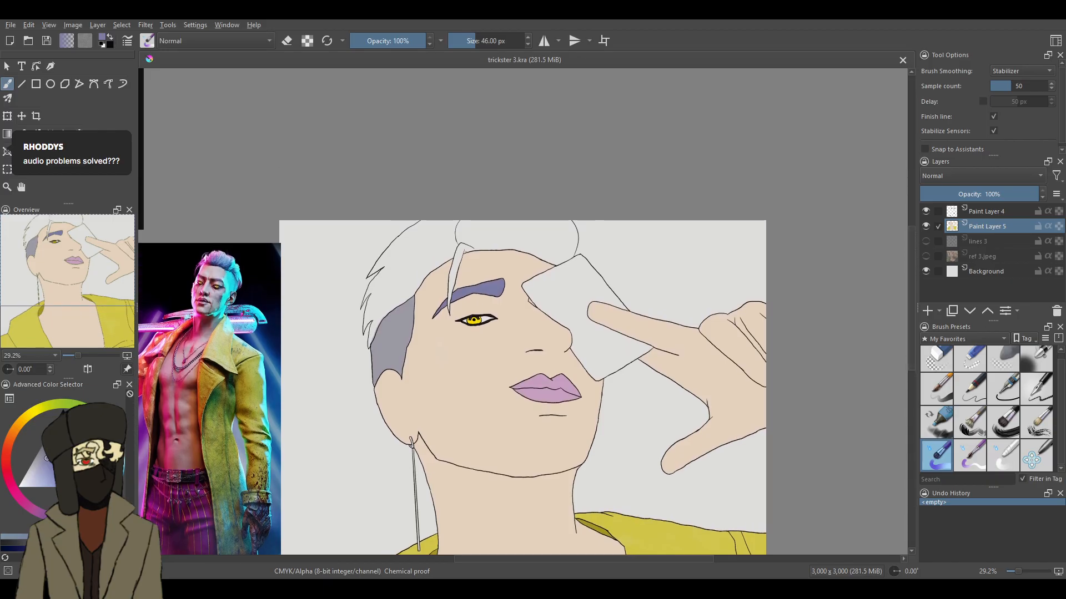
left_click_drag(1019, 573, 1026, 573)
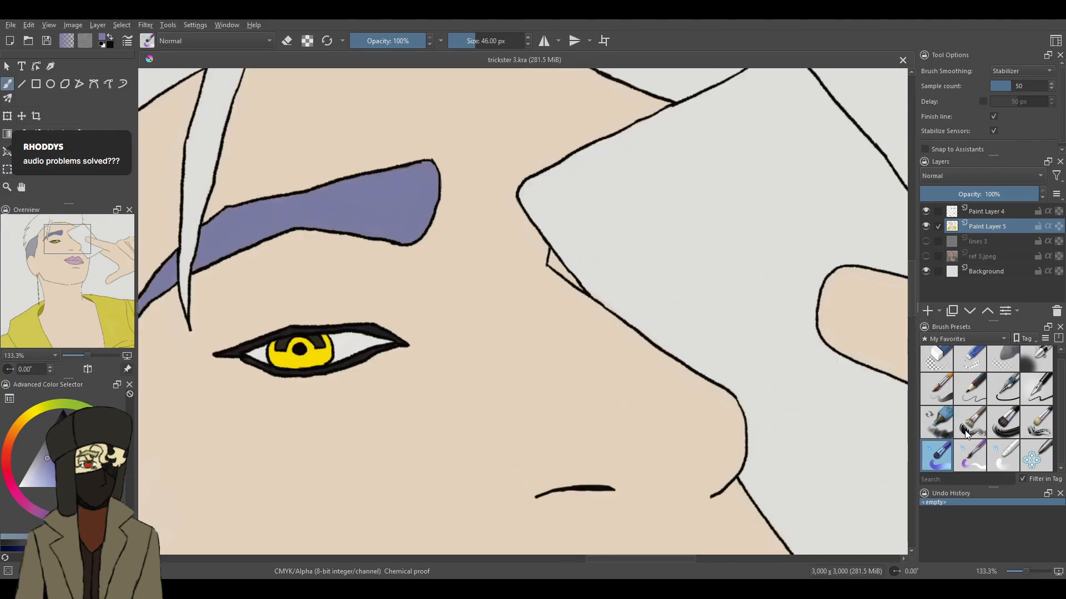
left_click_drag(914, 286, 915, 241)
left_click(981, 468)
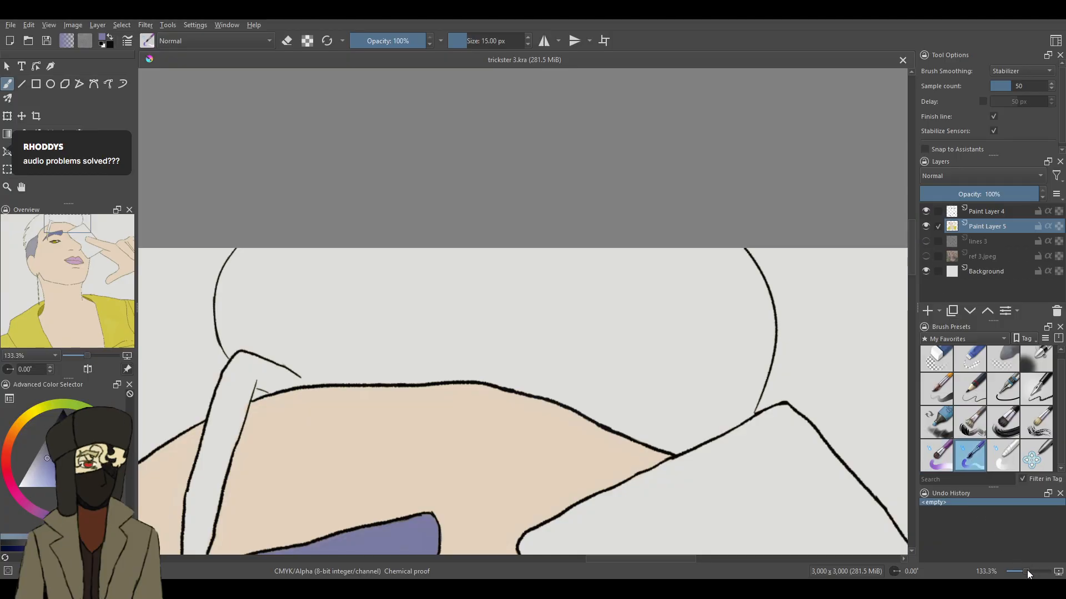
left_click_drag(1027, 570, 1031, 571)
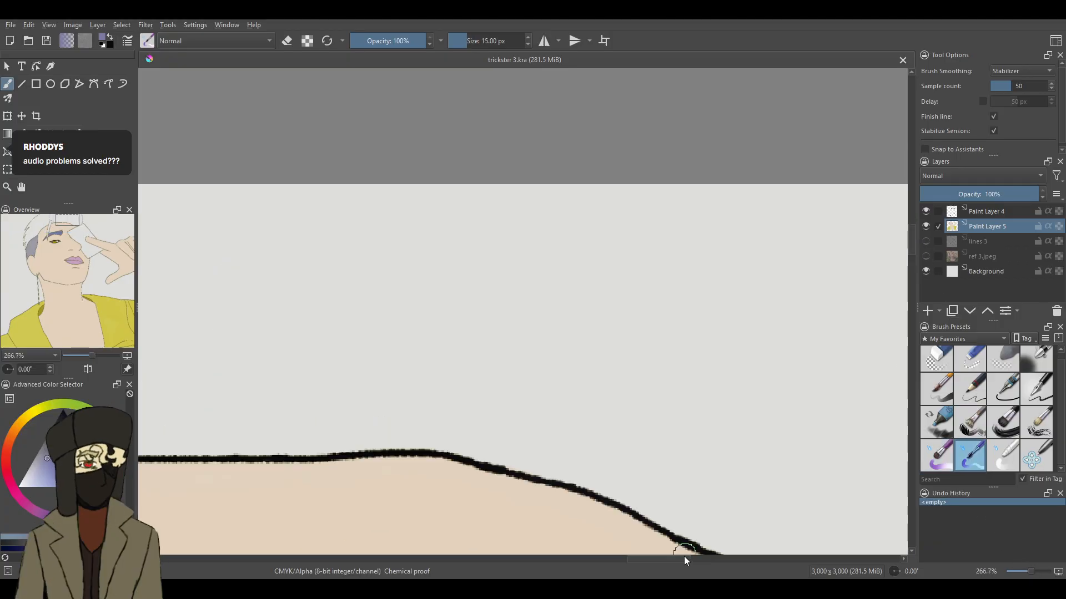
left_click_drag(684, 561, 711, 560)
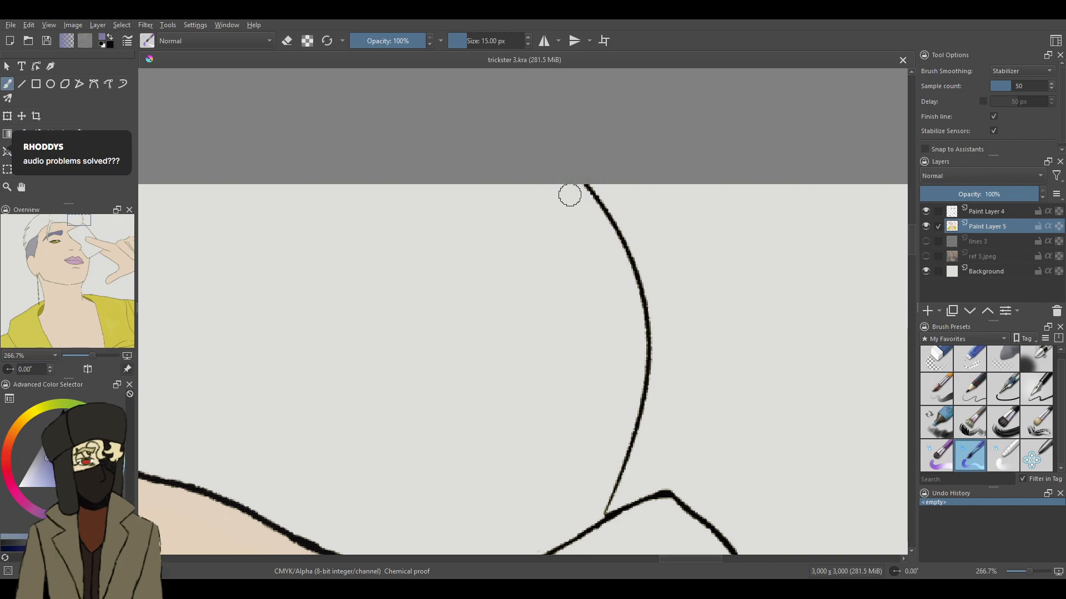
left_click_drag(1031, 572, 1033, 573)
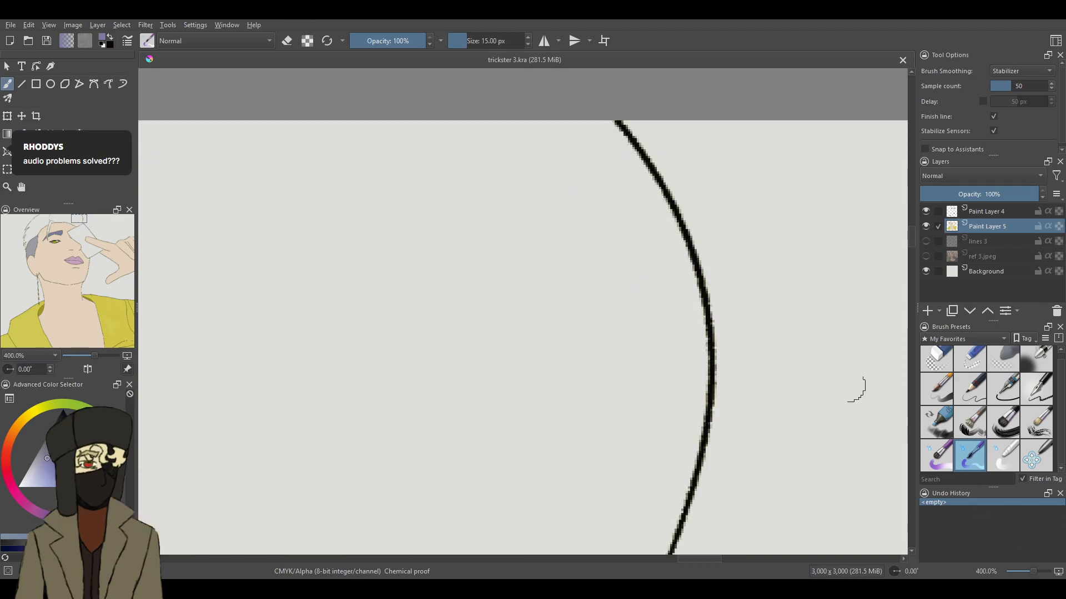
left_click_drag(596, 131, 633, 146)
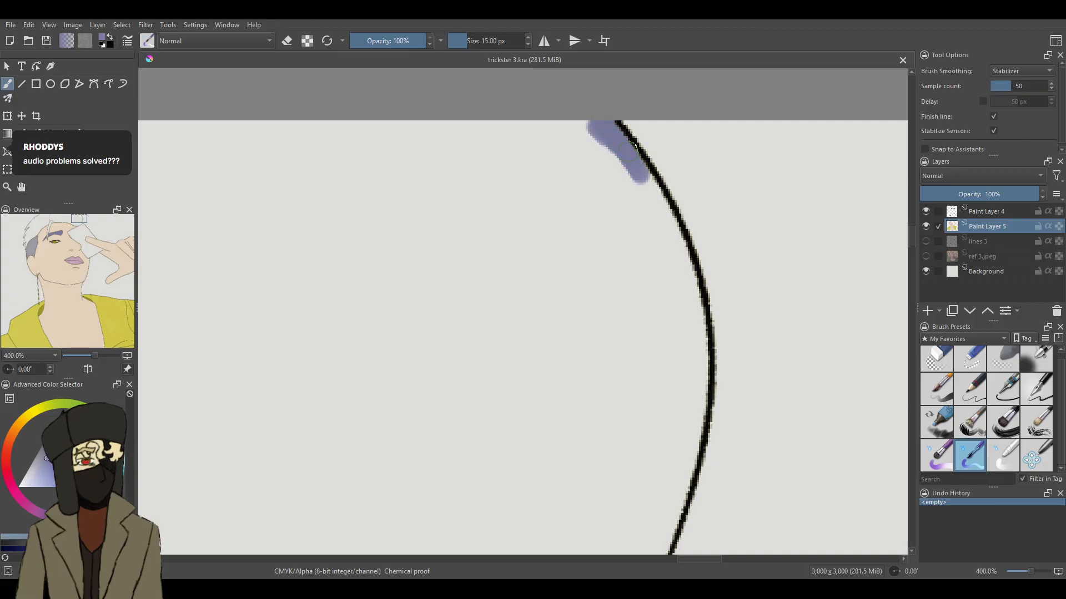
mouse_move(660, 198)
left_mouse_down()
mouse_move(658, 215)
mouse_move(678, 241)
left_mouse_up()
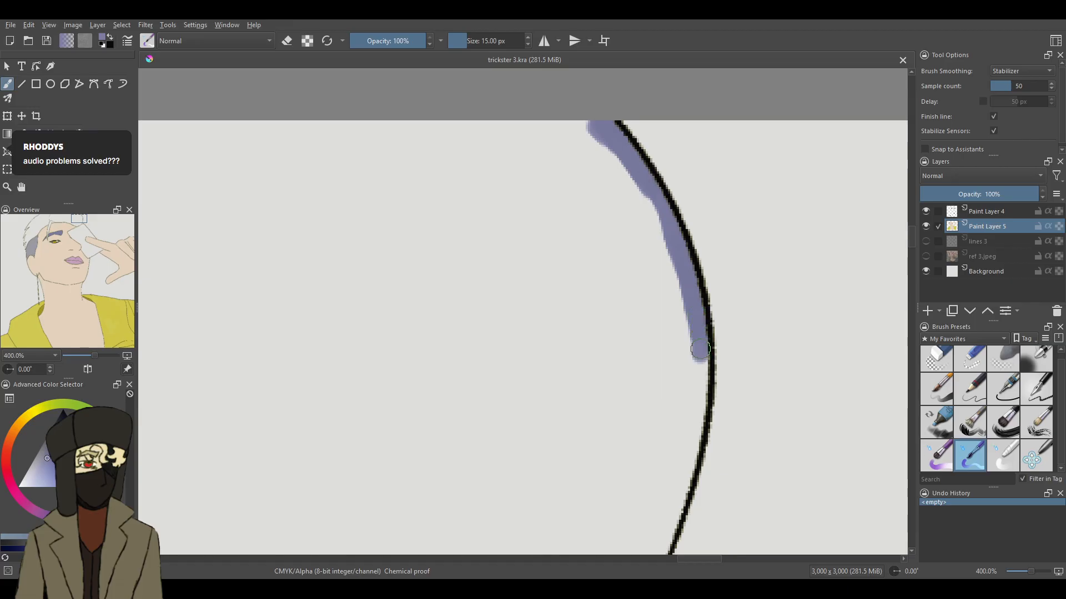
left_click_drag(699, 414, 693, 430)
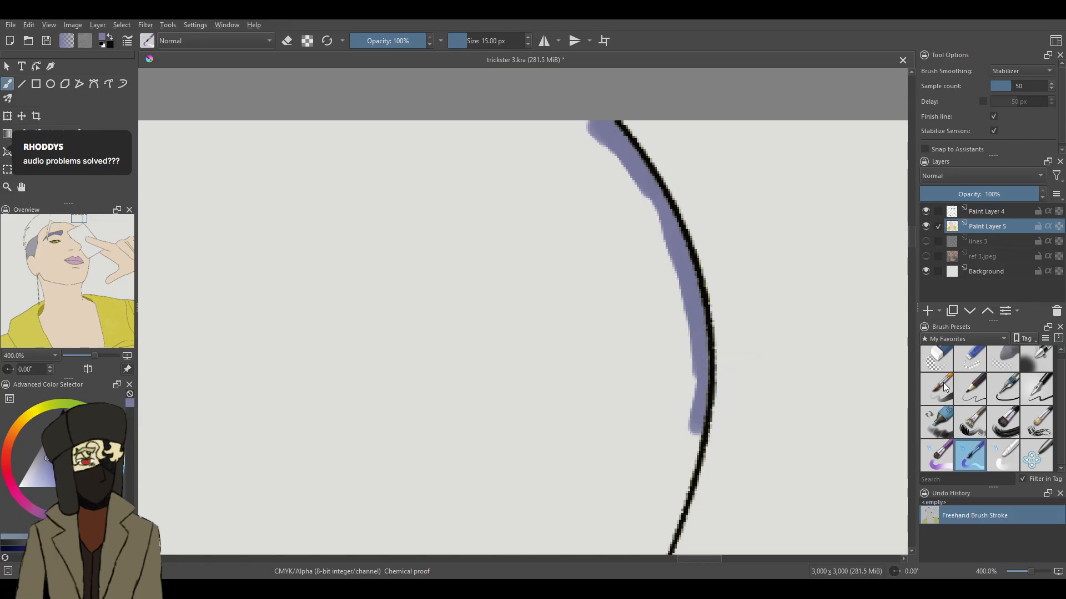
- Clean up outside the hair curve with the eraser and extend the purple edge down the curve to the card outline
key("e")
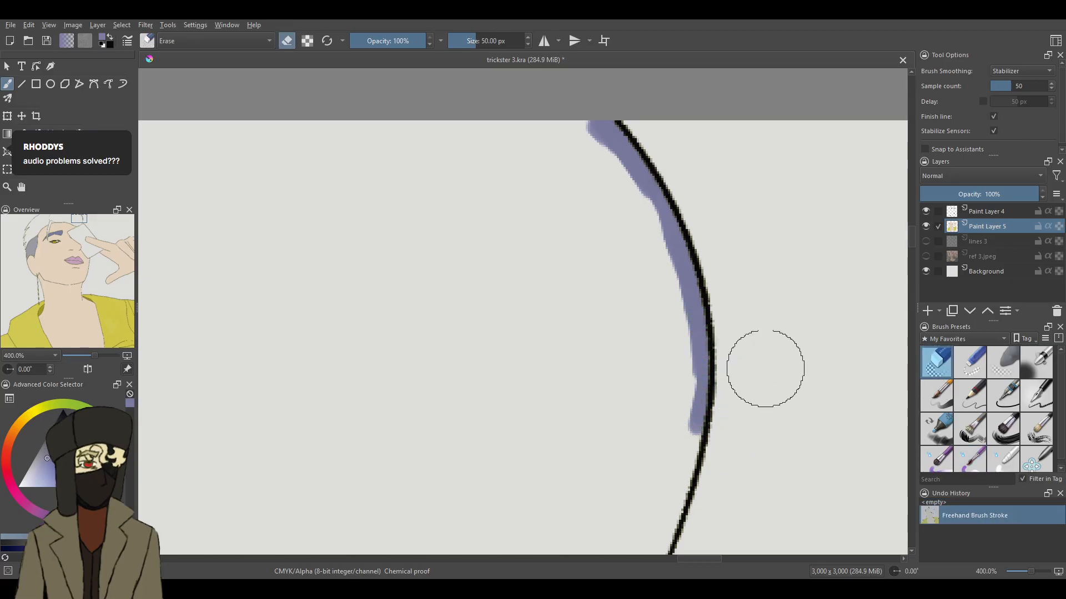
left_click(762, 436)
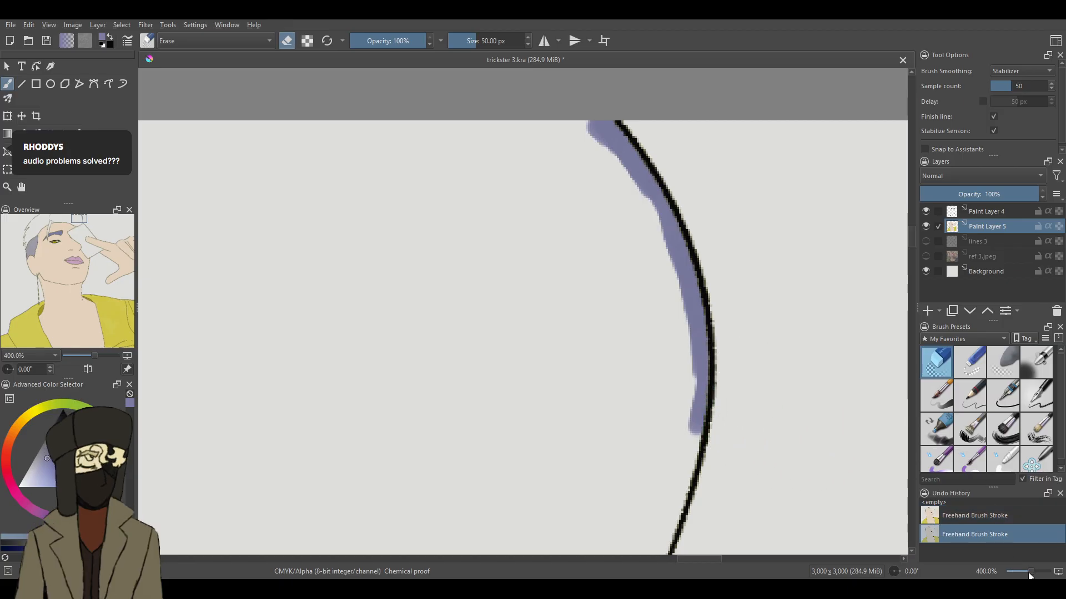
scroll(1034, 571, "up", 2)
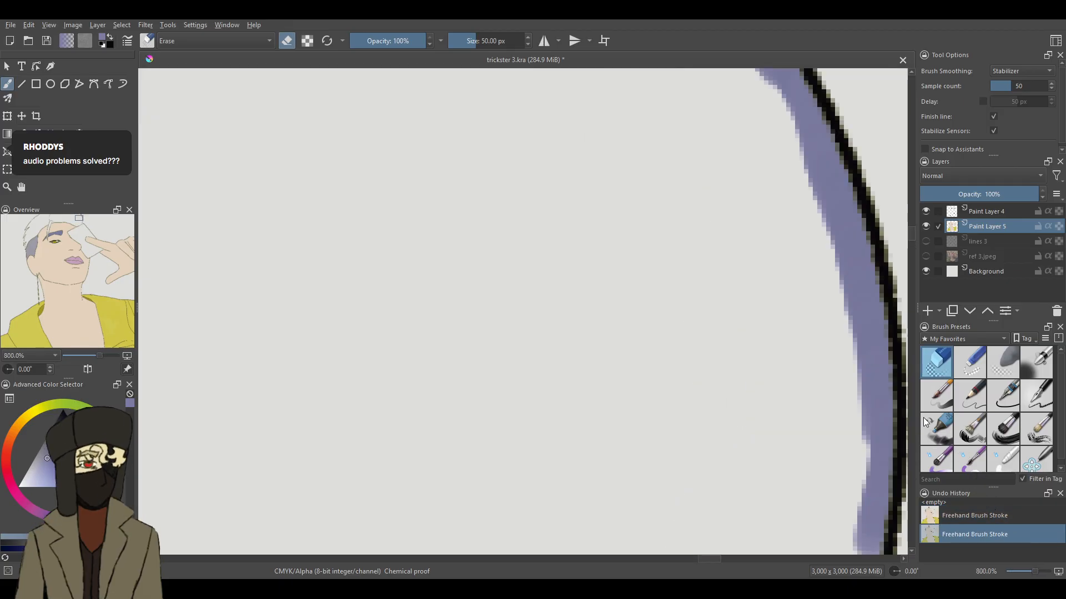
left_click(969, 464)
left_click_drag(910, 237, 911, 247)
left_click_drag(853, 108, 830, 267)
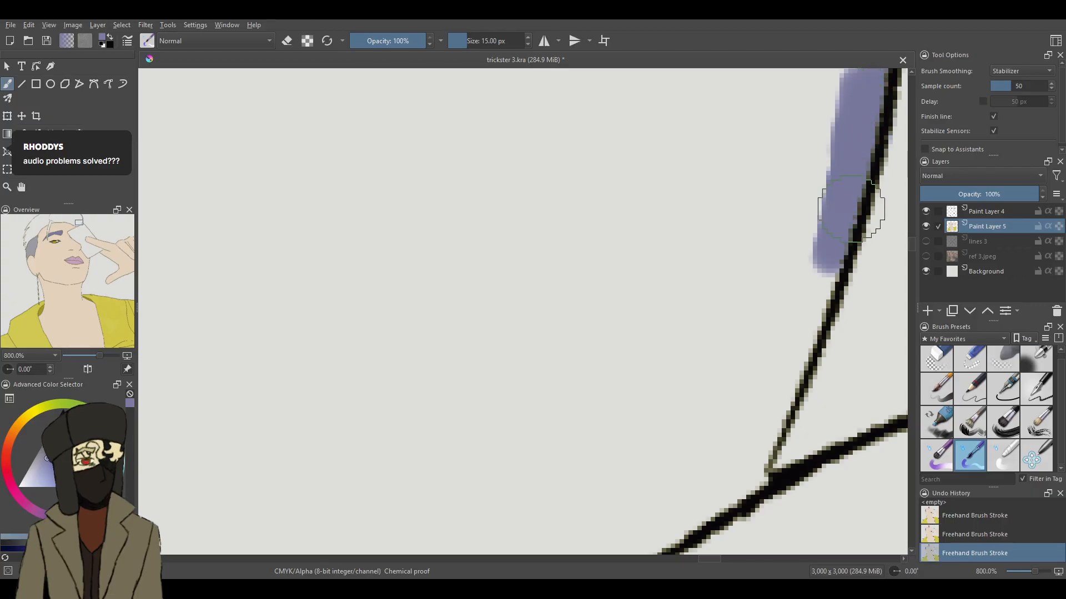
left_click(970, 361)
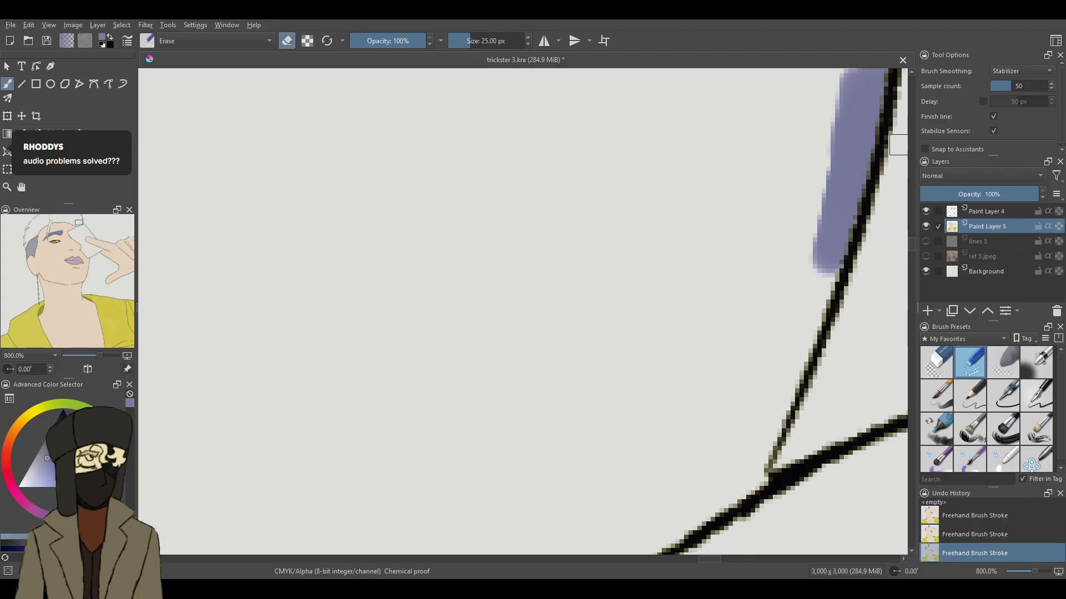
left_click(970, 456)
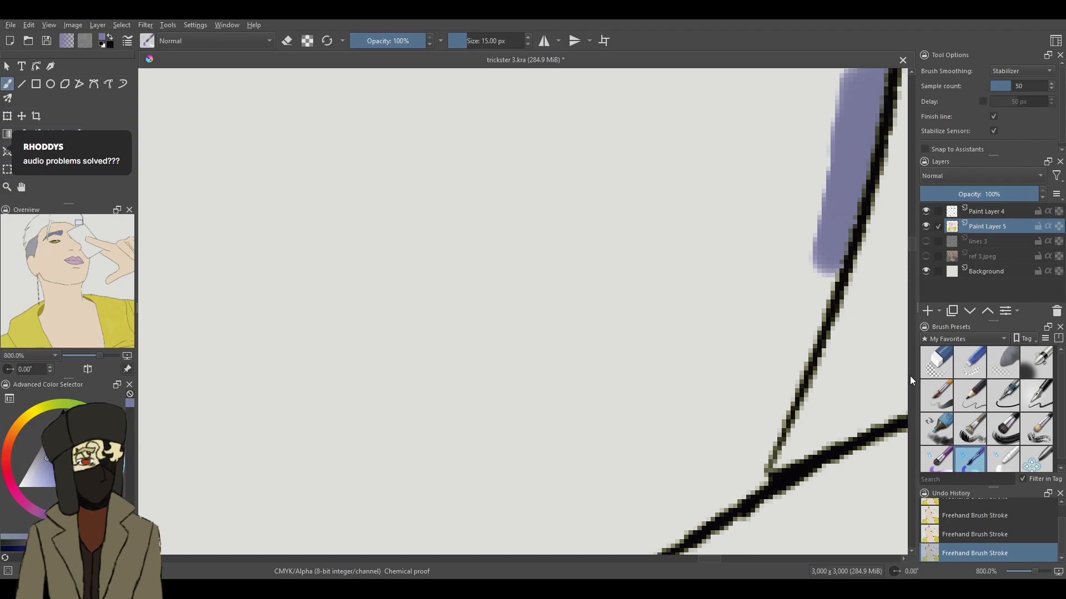
mouse_move(808, 245)
left_mouse_down()
mouse_move(812, 274)
mouse_move(825, 245)
mouse_move(804, 319)
mouse_move(829, 207)
mouse_move(800, 355)
mouse_move(805, 332)
mouse_move(744, 491)
left_mouse_up()
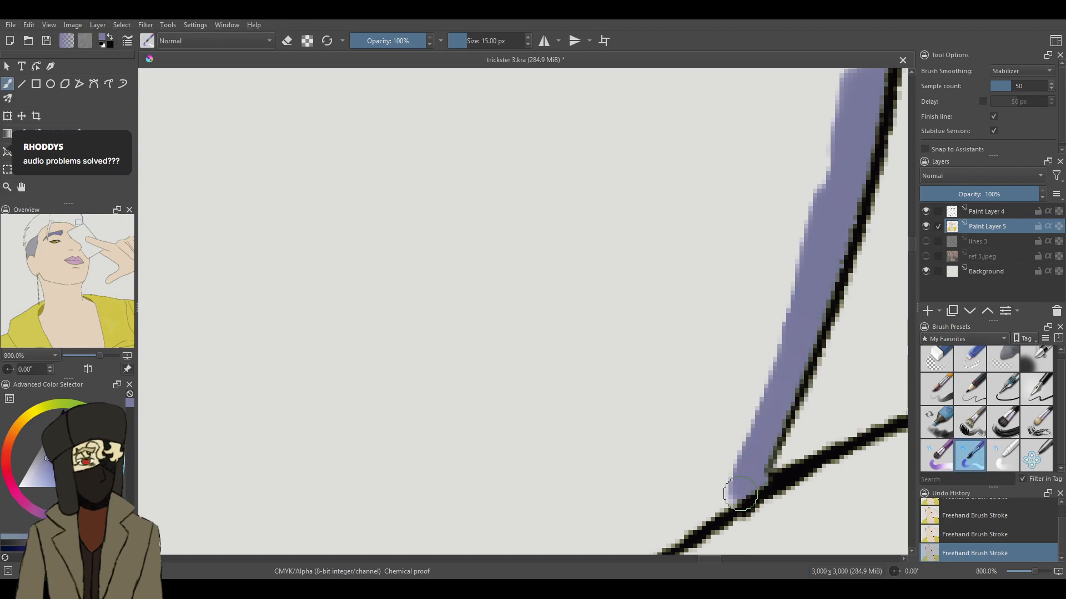
- Paint purple on Paint Layer 5 along the card's upper edge, from the hair curve to the corner where the forehead meets the card
mouse_move(911, 244)
left_mouse_down()
mouse_move(910, 255)
mouse_move(886, 250)
mouse_move(913, 260)
left_mouse_up()
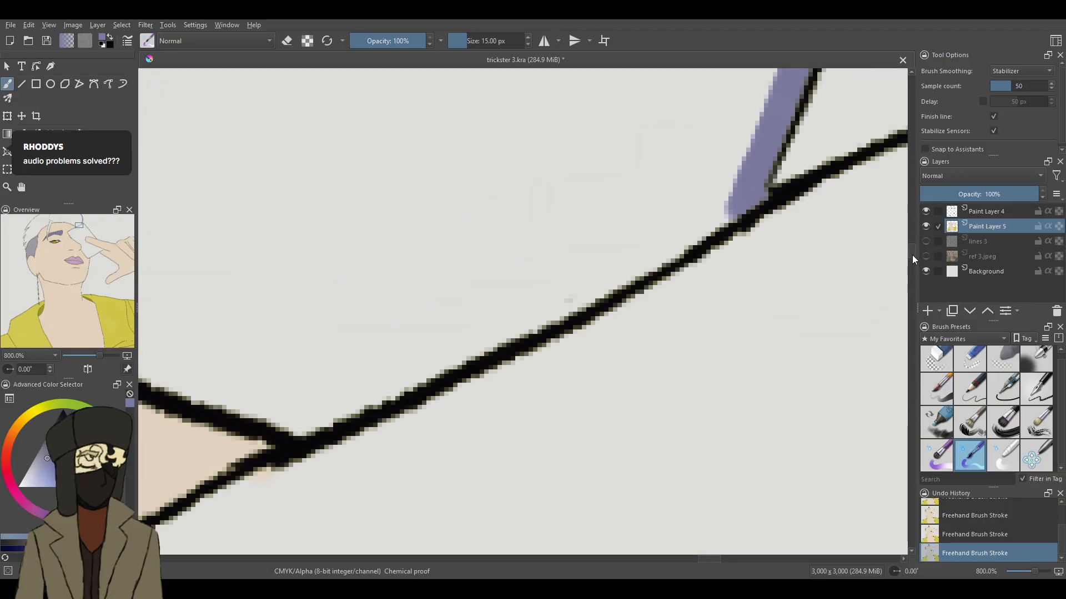
left_click(970, 362)
left_click(986, 212)
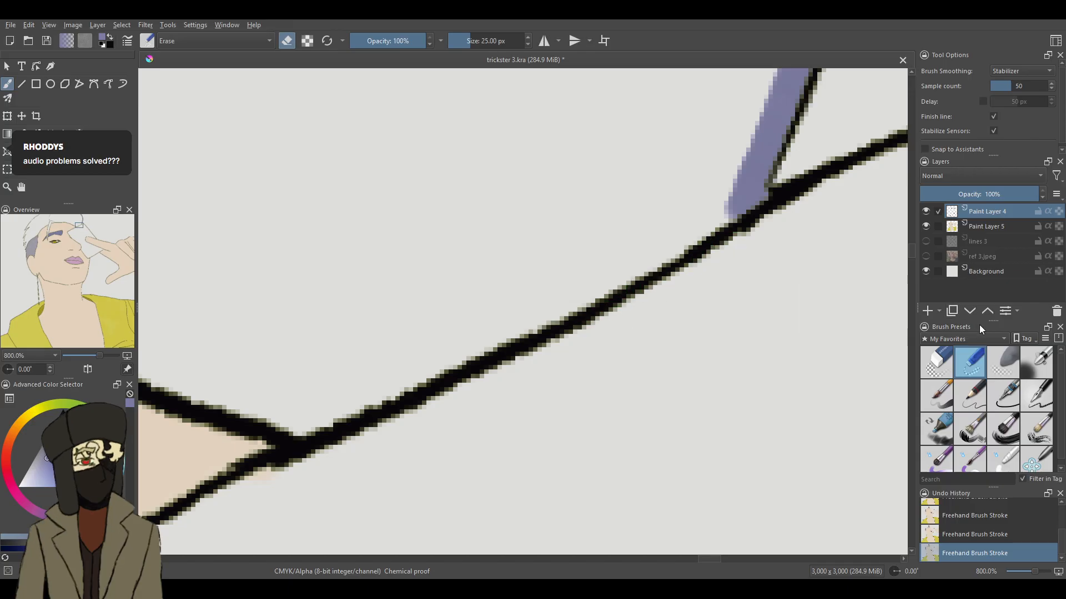
left_click(970, 457)
left_click(989, 240)
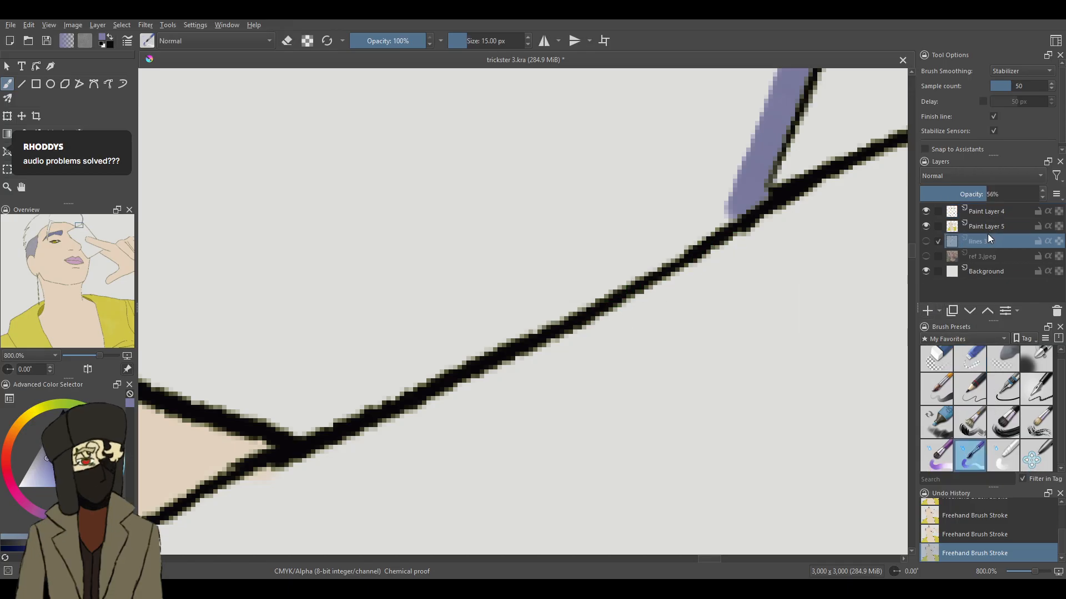
left_click(990, 232)
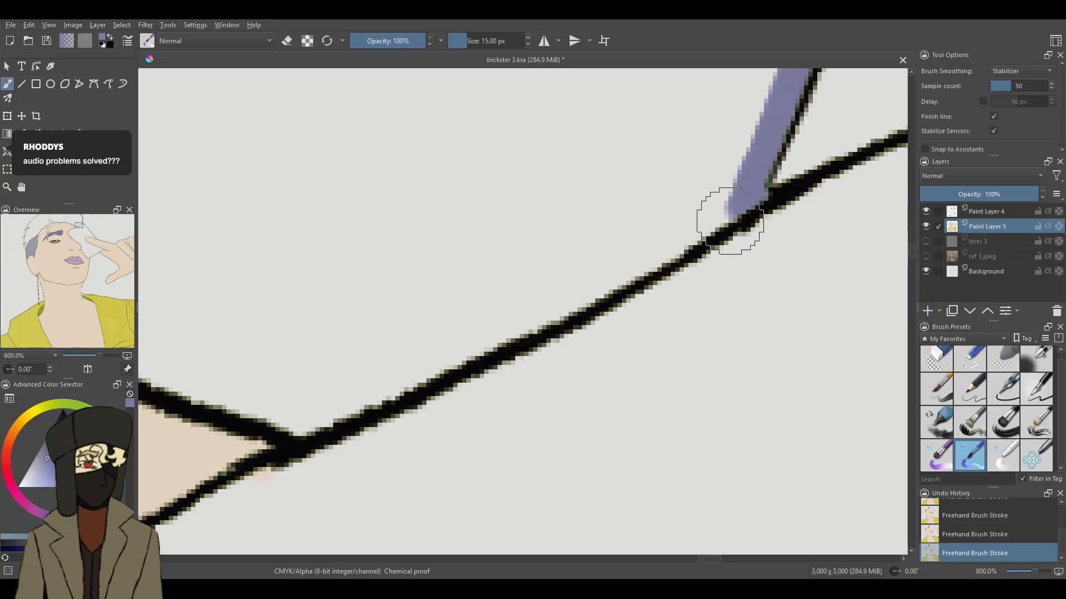
mouse_move(744, 210)
left_mouse_down()
mouse_move(599, 289)
mouse_move(619, 274)
mouse_move(369, 385)
mouse_move(312, 421)
mouse_move(313, 439)
left_mouse_up()
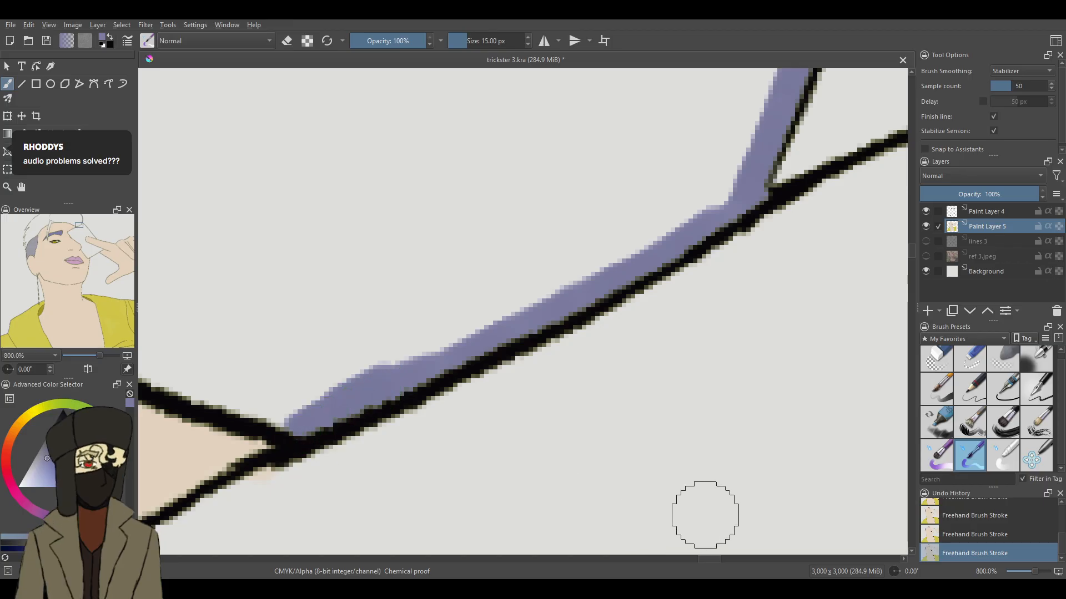
- Paint a purple edge just above the sloping forehead line, from the card corner up towards the top of the forehead
left_click_drag(714, 560, 702, 561)
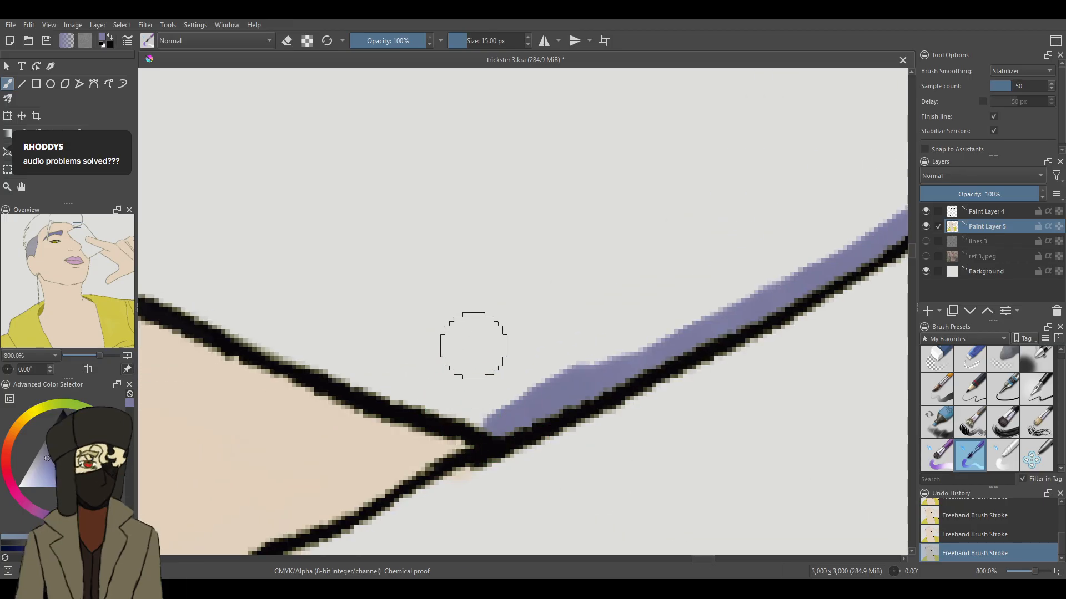
mouse_move(505, 417)
left_mouse_down()
mouse_move(467, 416)
mouse_move(256, 335)
mouse_move(149, 279)
left_mouse_up()
left_click_drag(709, 560, 698, 560)
mouse_move(505, 281)
left_mouse_down()
mouse_move(440, 238)
mouse_move(272, 187)
mouse_move(197, 126)
mouse_move(167, 124)
left_mouse_up()
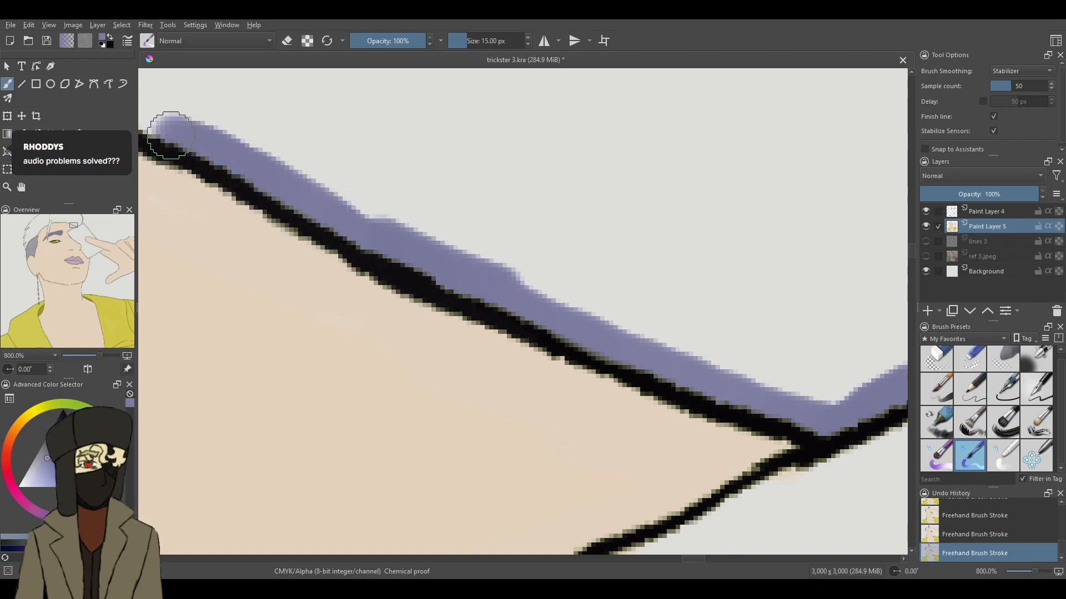
left_click_drag(694, 560, 687, 560)
left_click_drag(913, 256, 913, 252)
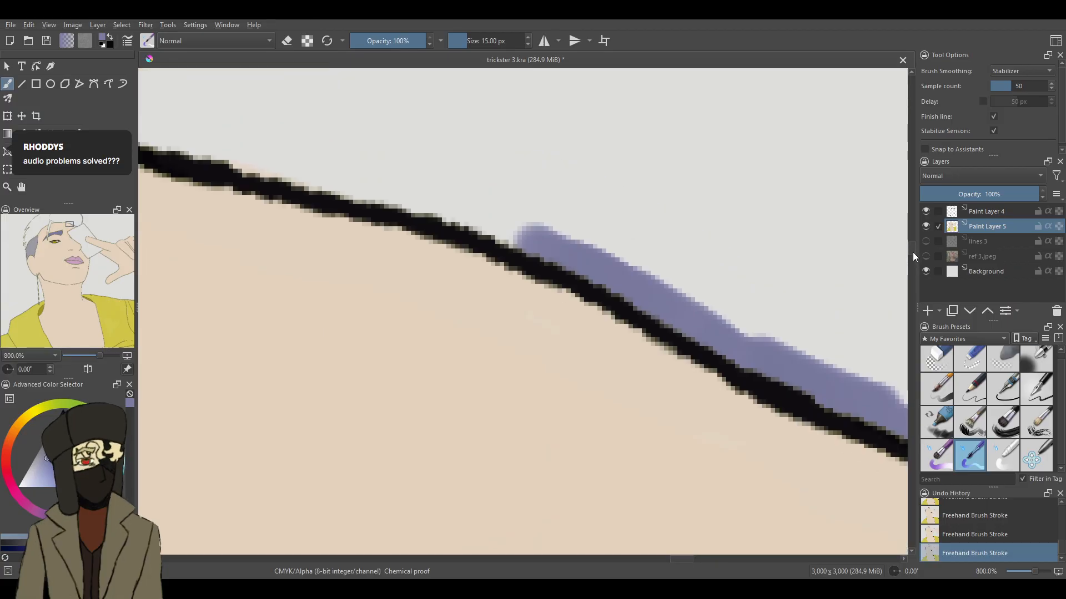
mouse_move(545, 228)
left_mouse_down()
mouse_move(521, 225)
mouse_move(535, 240)
mouse_move(453, 214)
mouse_move(551, 234)
mouse_move(150, 133)
left_mouse_up()
left_click_drag(688, 557, 678, 558)
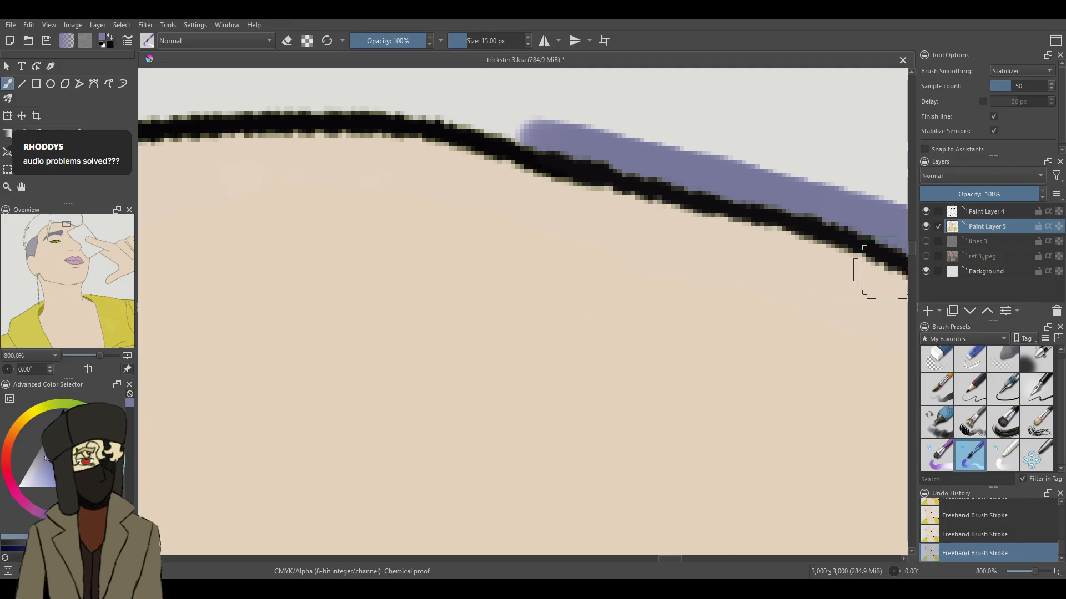
- Continue the purple edge above the flat top of the forehead line towards the front hair strand
scroll(882, 233, "up", 2)
mouse_move(531, 199)
left_mouse_down()
mouse_move(479, 186)
mouse_move(548, 209)
mouse_move(451, 178)
mouse_move(507, 195)
mouse_move(359, 168)
mouse_move(368, 171)
mouse_move(141, 183)
left_mouse_up()
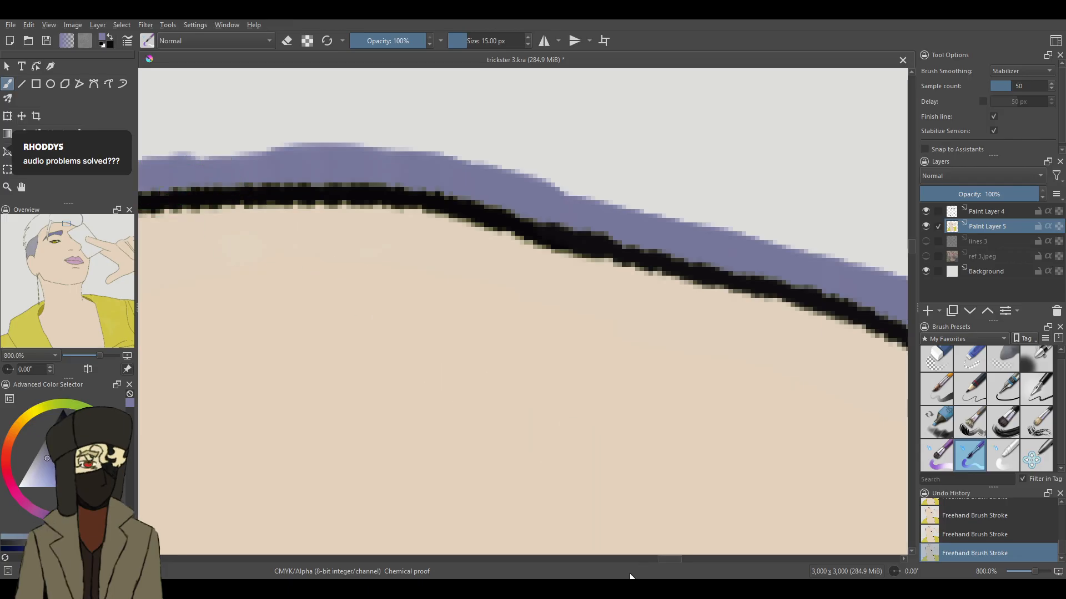
left_click_drag(670, 560, 653, 557)
mouse_move(697, 164)
left_mouse_down()
mouse_move(644, 181)
mouse_move(572, 181)
mouse_move(655, 175)
mouse_move(158, 196)
left_mouse_up()
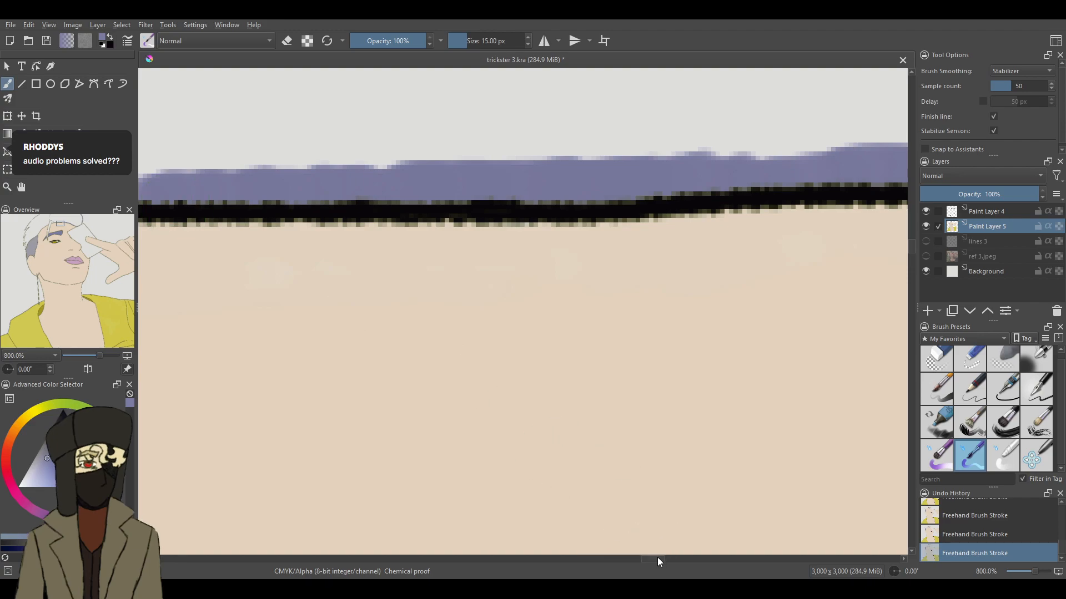
left_click_drag(657, 562, 647, 561)
mouse_move(561, 186)
left_mouse_down()
mouse_move(361, 186)
mouse_move(350, 195)
mouse_move(374, 197)
mouse_move(244, 200)
mouse_move(253, 209)
mouse_move(214, 213)
left_mouse_up()
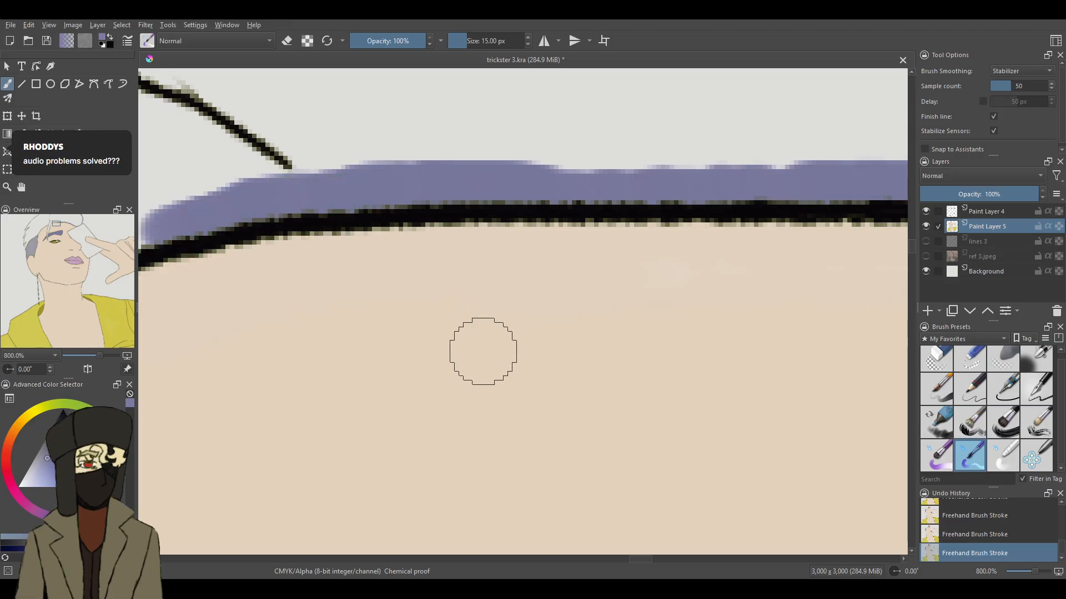
- Extend the purple along the forehead line, fill the small corner at the front strand's root and start down the strand's forehead-side line
left_click_drag(650, 561, 623, 561)
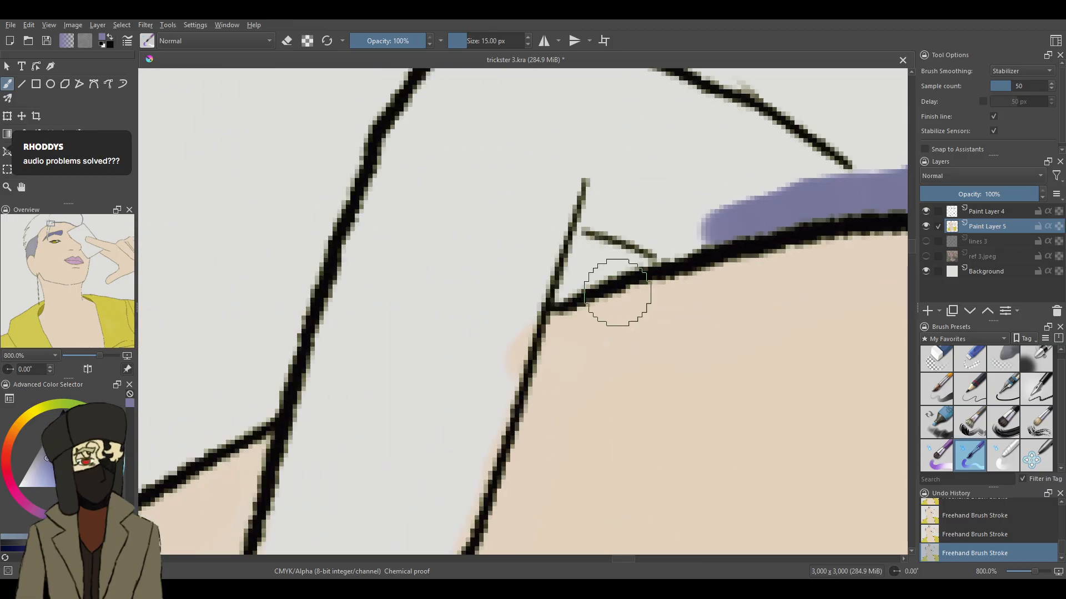
mouse_move(696, 228)
left_mouse_down()
mouse_move(642, 239)
mouse_move(605, 266)
mouse_move(647, 251)
mouse_move(552, 284)
mouse_move(589, 232)
mouse_move(559, 267)
mouse_move(559, 253)
mouse_move(528, 311)
left_mouse_up()
mouse_move(542, 269)
left_mouse_down()
mouse_move(512, 300)
mouse_move(500, 344)
mouse_move(511, 344)
mouse_move(469, 486)
left_mouse_up()
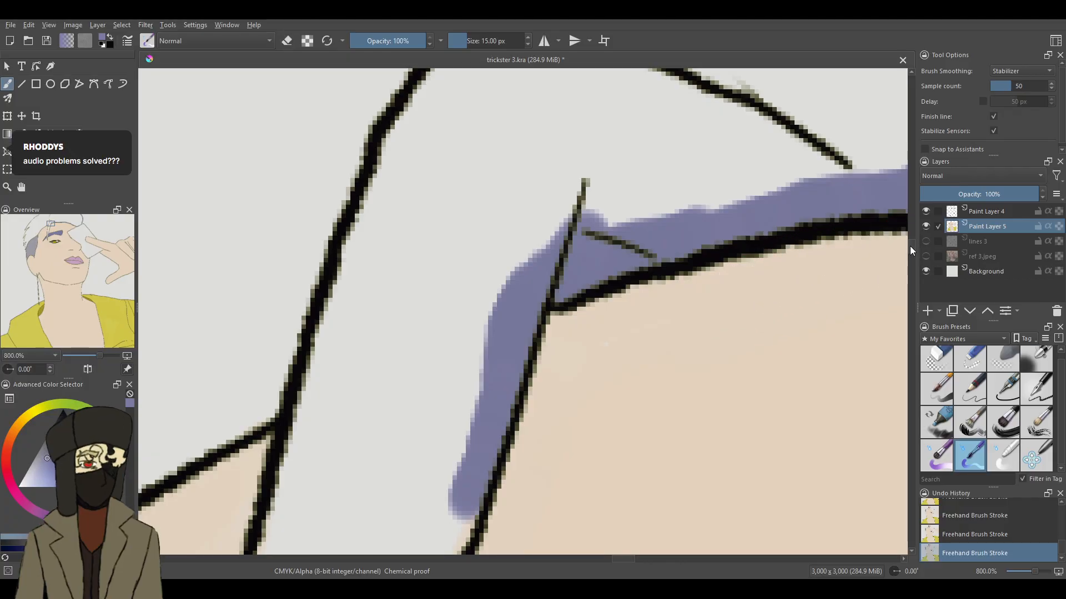
- Continue the purple edge inside the front strand's forehead-side line down to just above the eyebrow, redoing the misplaced stroke
left_click_drag(912, 247, 911, 256)
left_click_drag(452, 135, 420, 281)
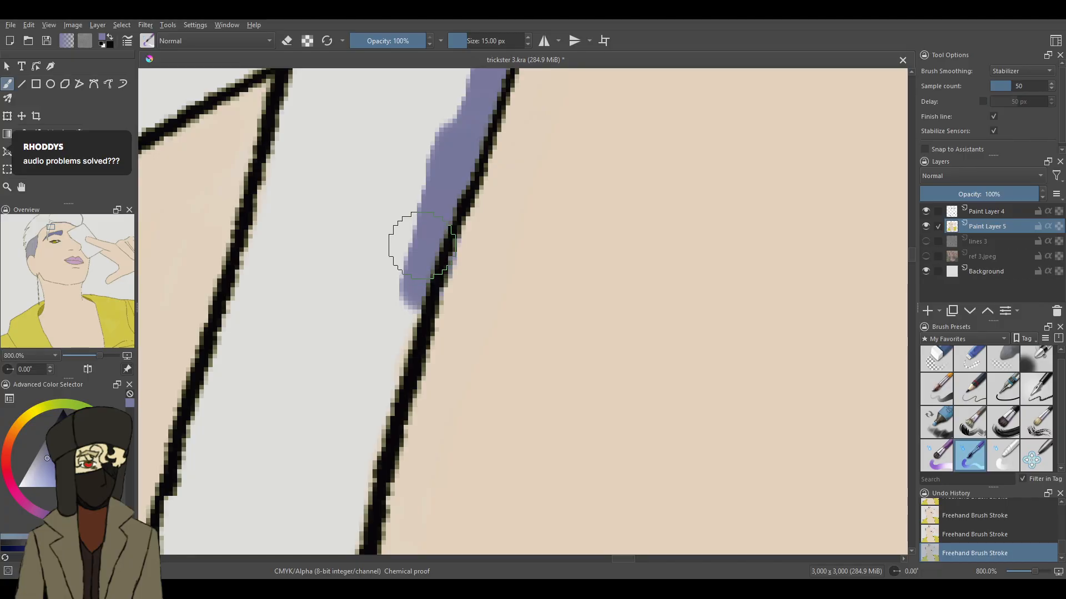
key("ctrl+z")
mouse_move(445, 143)
left_mouse_down()
mouse_move(454, 163)
mouse_move(408, 266)
mouse_move(365, 468)
mouse_move(334, 524)
left_mouse_up()
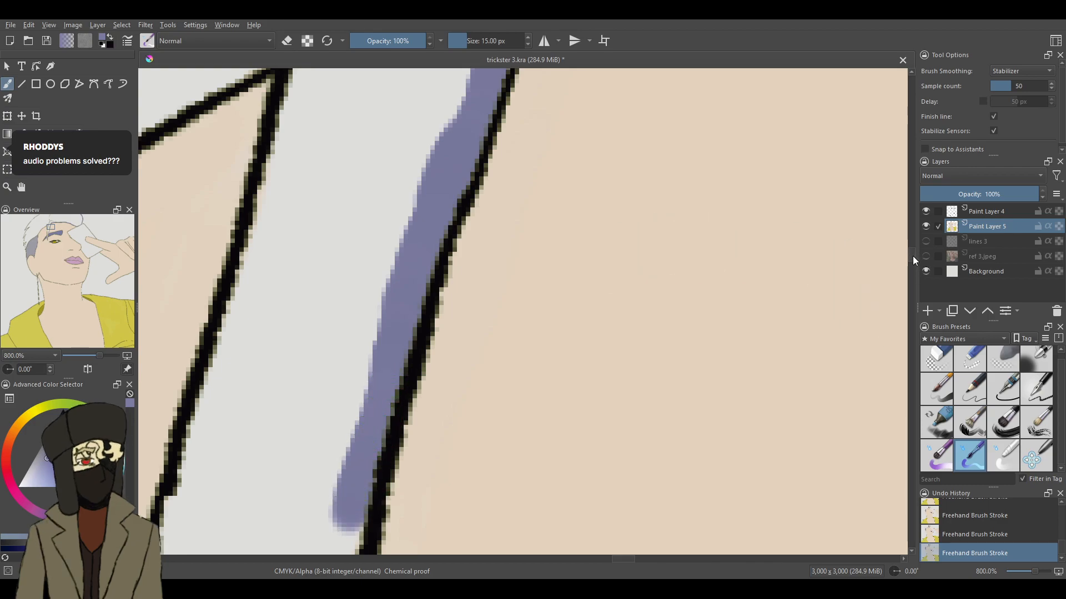
left_click_drag(912, 256, 910, 265)
mouse_move(320, 120)
left_mouse_down()
mouse_move(339, 199)
mouse_move(343, 178)
mouse_move(304, 271)
mouse_move(294, 374)
mouse_move(248, 503)
left_mouse_up()
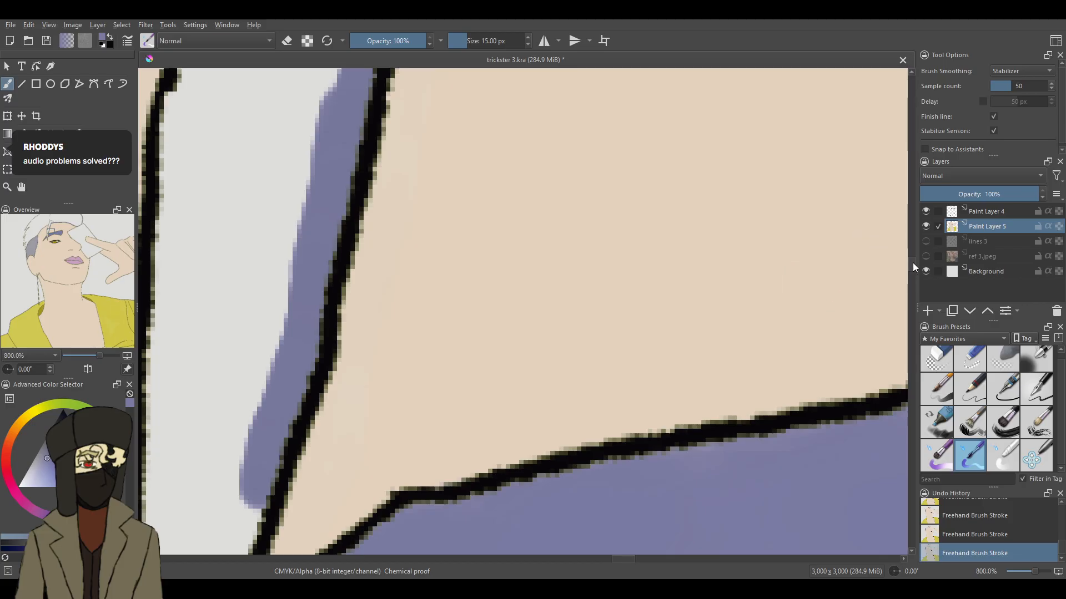
- Paint the purple edge inside the front strand past the inner end of the eyebrow to the eyebrow's lower line
left_click_drag(912, 262, 912, 268)
left_click_drag(241, 320, 219, 541)
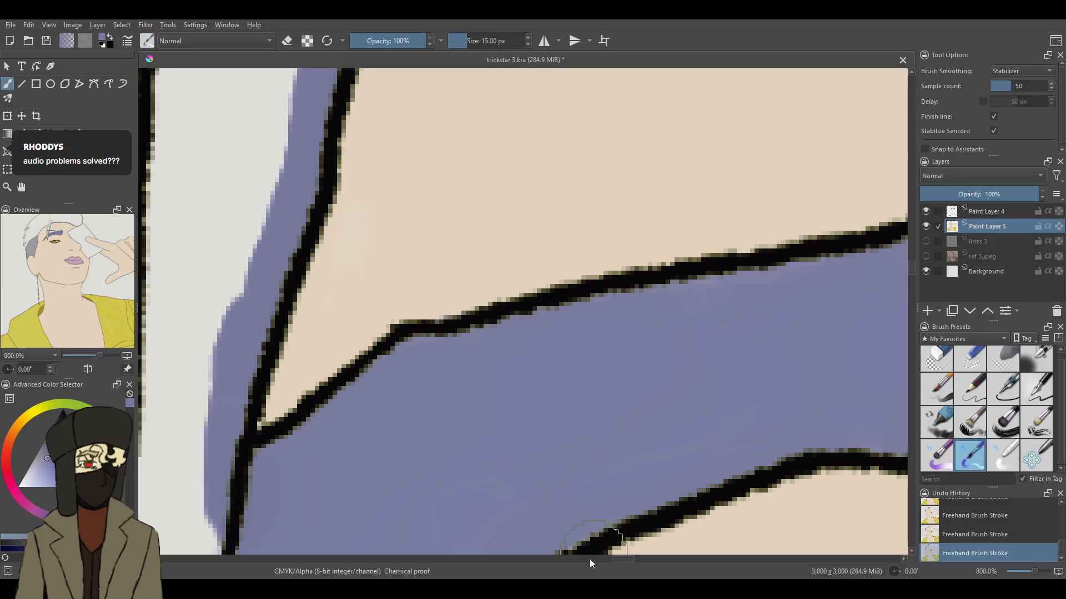
left_click_drag(624, 557, 611, 560)
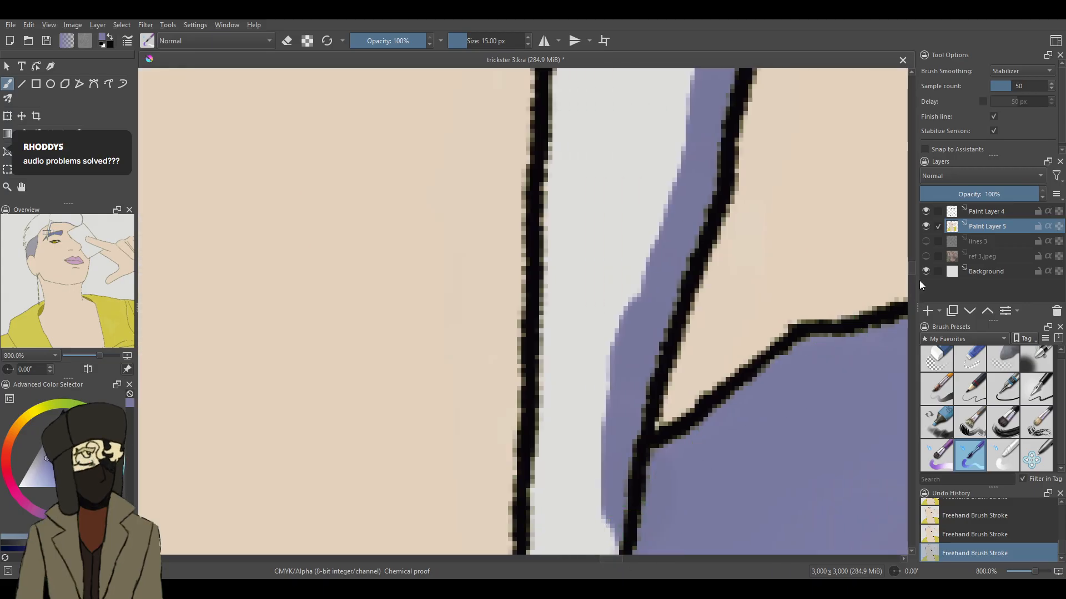
left_click_drag(914, 270, 912, 277)
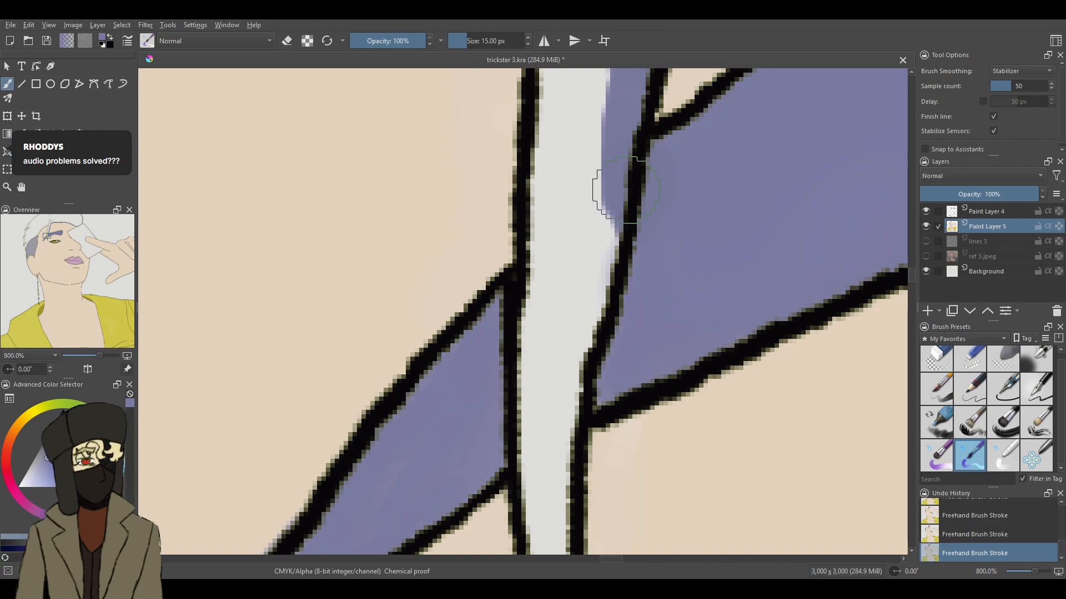
mouse_move(603, 192)
left_mouse_down()
mouse_move(588, 321)
mouse_move(562, 388)
left_mouse_up()
mouse_move(583, 327)
left_mouse_down()
mouse_move(572, 364)
mouse_move(601, 308)
mouse_move(580, 402)
left_mouse_up()
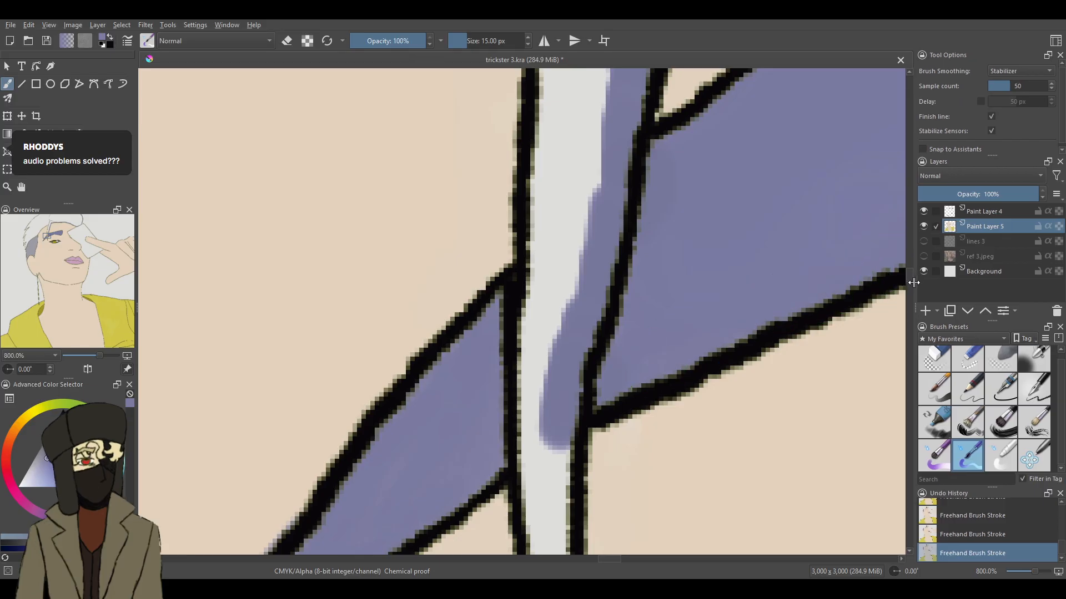
- Fill the narrow part of the front strand across the eyebrow and paint purple up inside its opposite line above the eyebrow
scroll(894, 272, "down", 4)
mouse_move(542, 239)
left_mouse_down()
mouse_move(554, 385)
mouse_move(548, 371)
mouse_move(565, 483)
mouse_move(538, 329)
mouse_move(525, 126)
mouse_move(540, 157)
mouse_move(548, 133)
left_mouse_up()
left_click_drag(909, 279, 910, 270)
left_click_drag(558, 158, 553, 462)
left_click_drag(911, 272, 911, 265)
left_click_drag(576, 182, 562, 450)
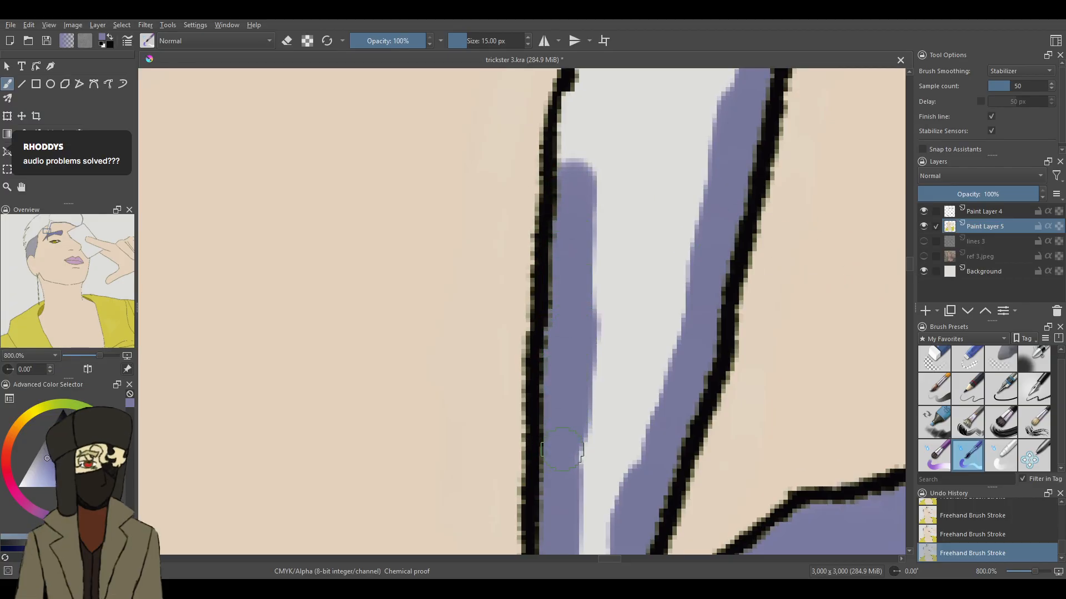
- Continue the purple edge inside the front strand's outer line, from above the eyebrow up to the strand's rounded peak
left_click_drag(911, 265, 911, 259)
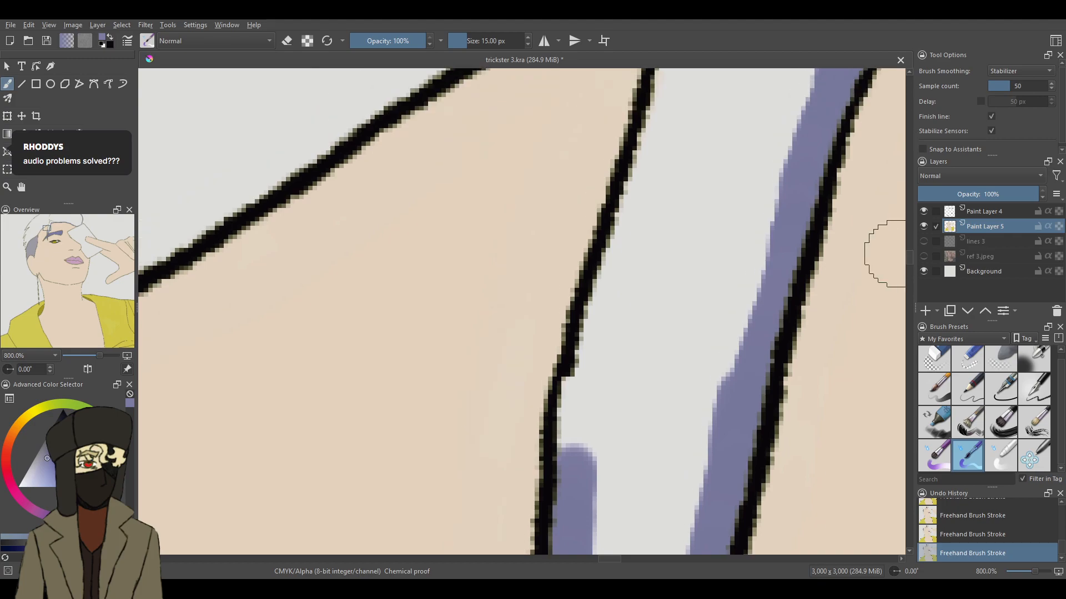
mouse_move(638, 198)
left_mouse_down()
mouse_move(626, 247)
mouse_move(641, 182)
mouse_move(580, 444)
left_mouse_up()
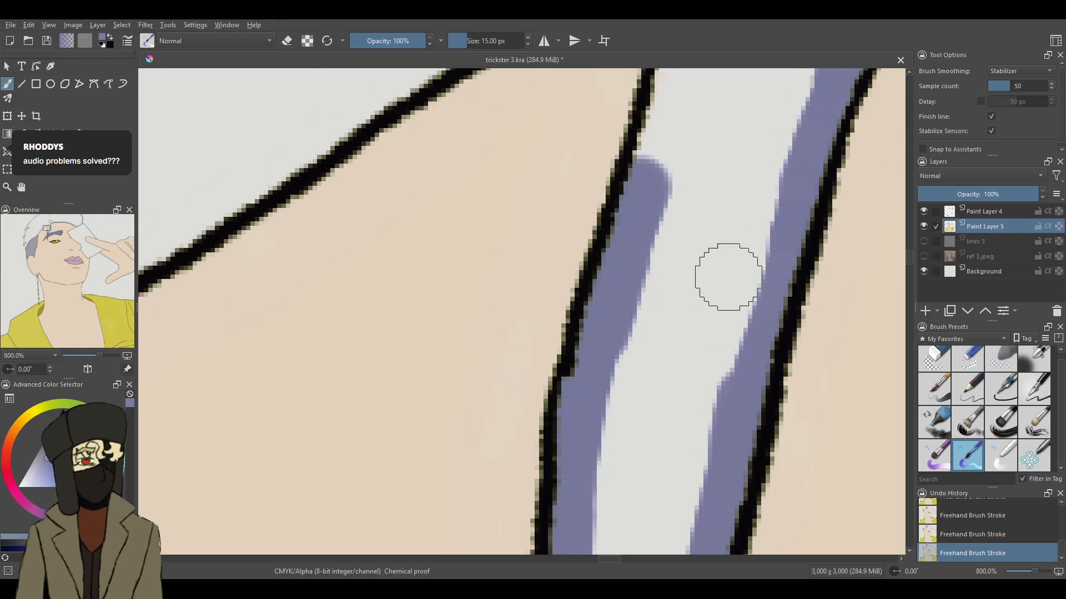
left_click_drag(911, 258, 910, 246)
mouse_move(715, 170)
left_mouse_down()
mouse_move(717, 206)
mouse_move(731, 176)
mouse_move(726, 168)
mouse_move(710, 246)
mouse_move(719, 183)
mouse_move(655, 444)
left_mouse_up()
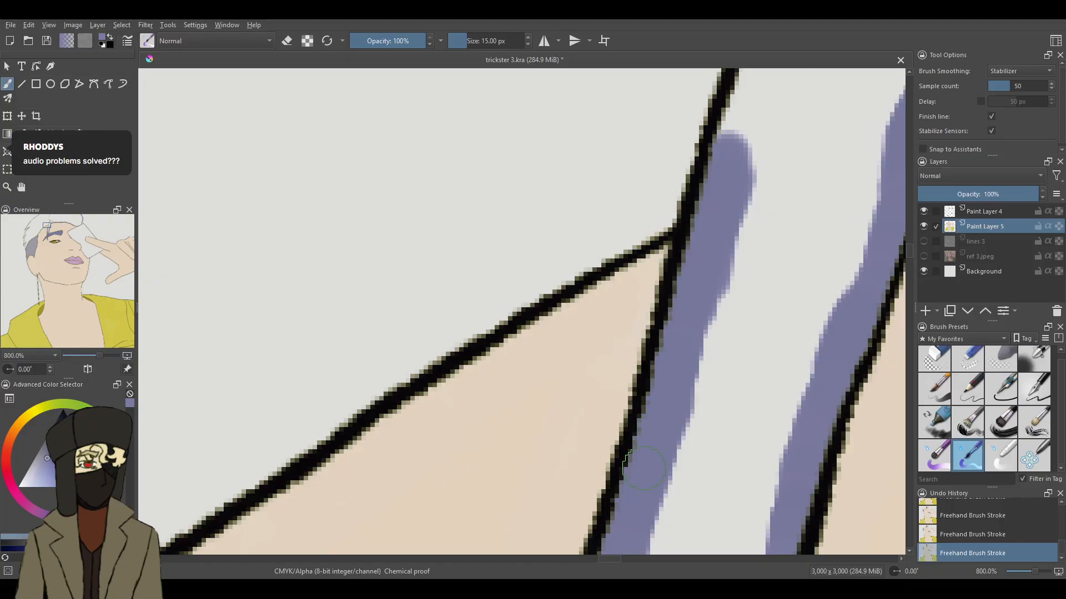
left_click_drag(911, 252, 910, 239)
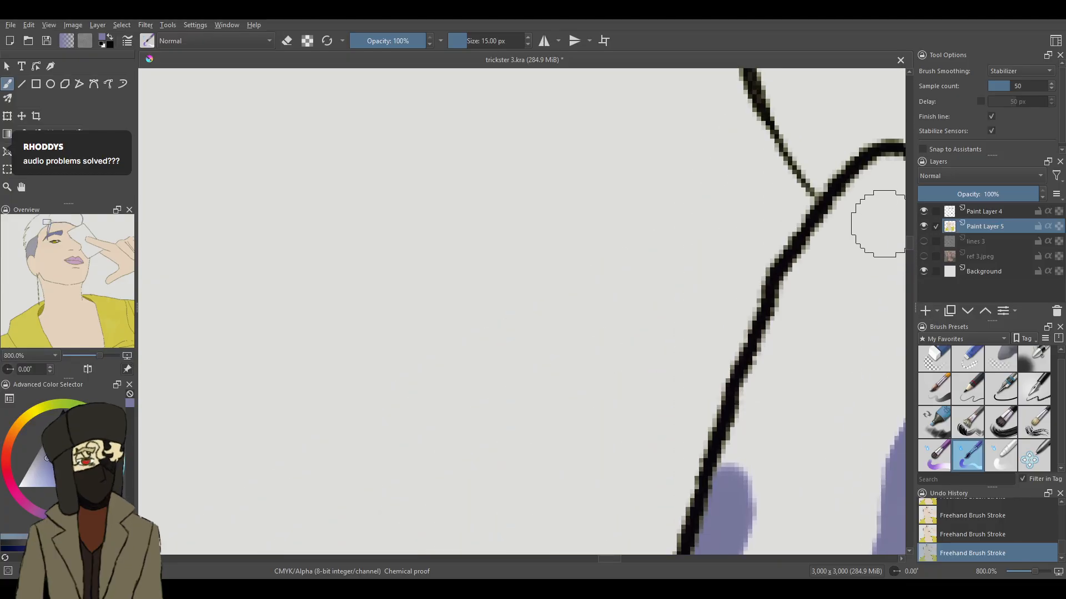
mouse_move(841, 236)
left_mouse_down()
mouse_move(788, 321)
mouse_move(827, 233)
mouse_move(721, 478)
left_mouse_up()
left_click_drag(615, 561, 626, 560)
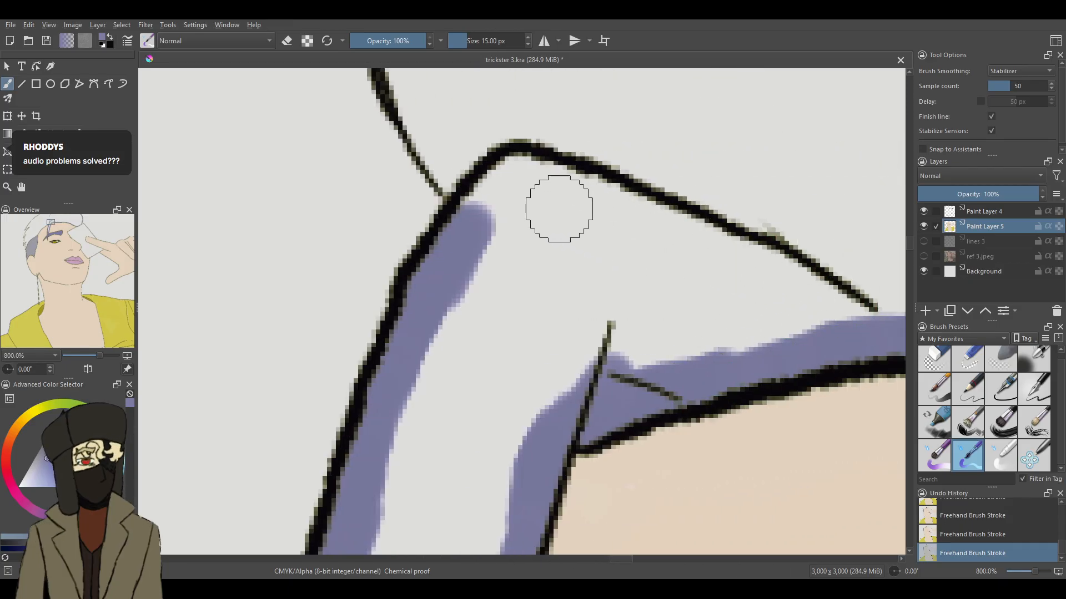
left_click_drag(504, 185, 462, 225)
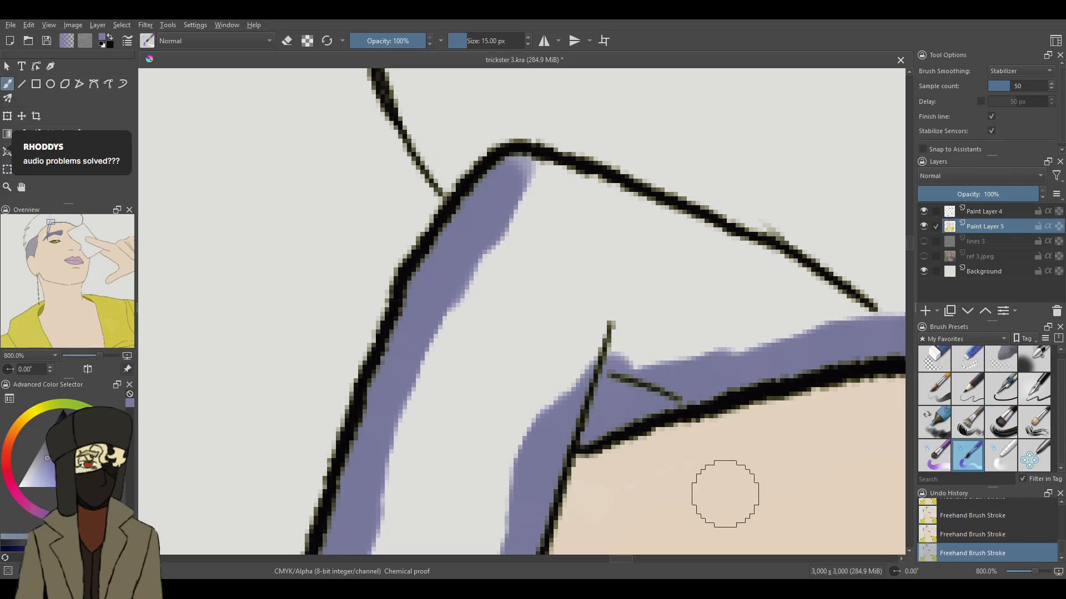
- Paint a purple edge above the sloping hairline on the strand's other side, from the strand down the curve of the forehead
mouse_move(1034, 570)
left_mouse_down()
mouse_move(1023, 571)
mouse_move(1035, 570)
left_mouse_up()
left_click_drag(623, 564, 602, 564)
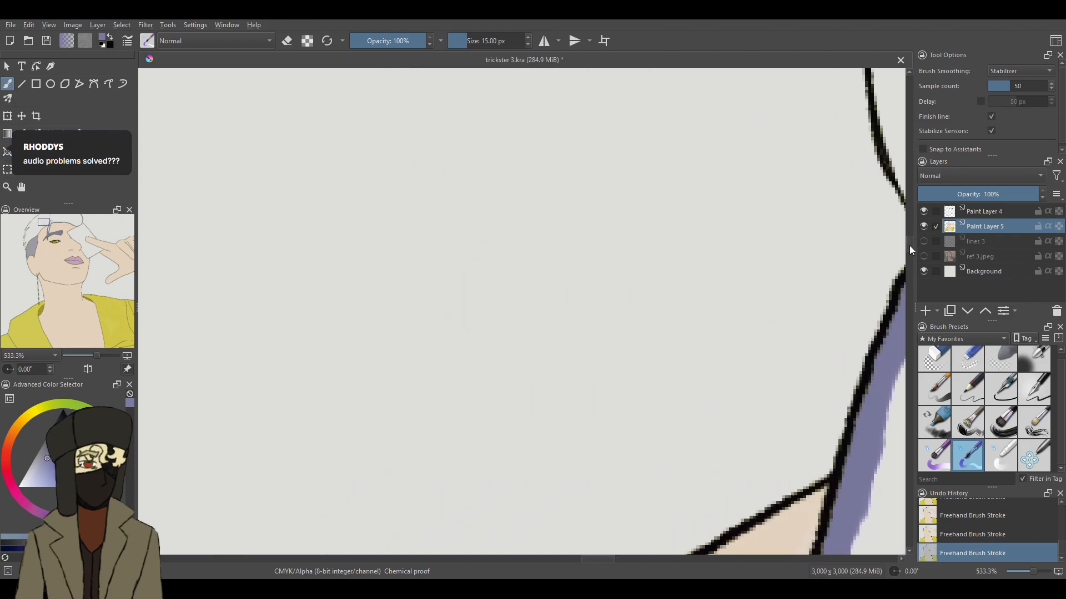
scroll(909, 245, "down", 2)
mouse_move(818, 302)
left_mouse_down()
mouse_move(757, 327)
mouse_move(686, 393)
mouse_move(638, 409)
mouse_move(478, 514)
mouse_move(451, 547)
left_mouse_up()
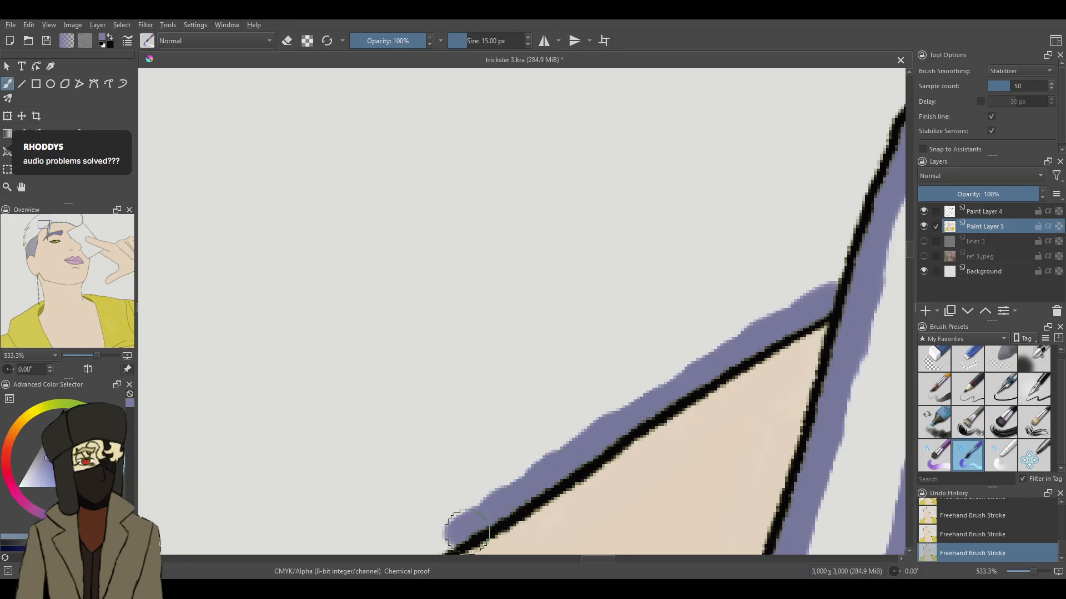
left_click_drag(907, 248, 909, 258)
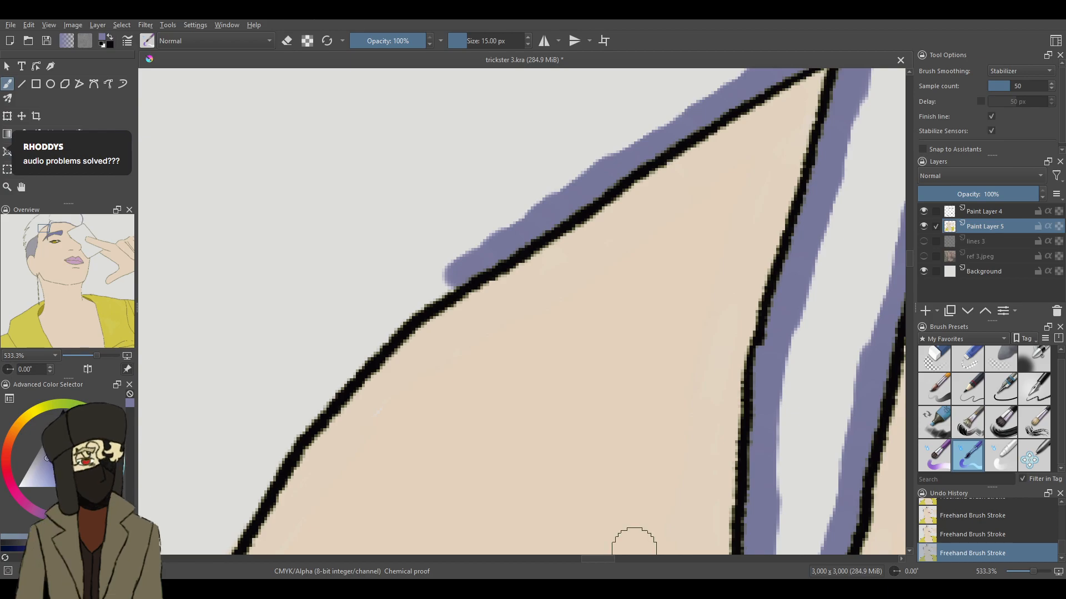
left_click_drag(454, 272, 366, 346)
mouse_move(339, 381)
left_mouse_down()
mouse_move(287, 422)
mouse_move(269, 469)
left_mouse_up()
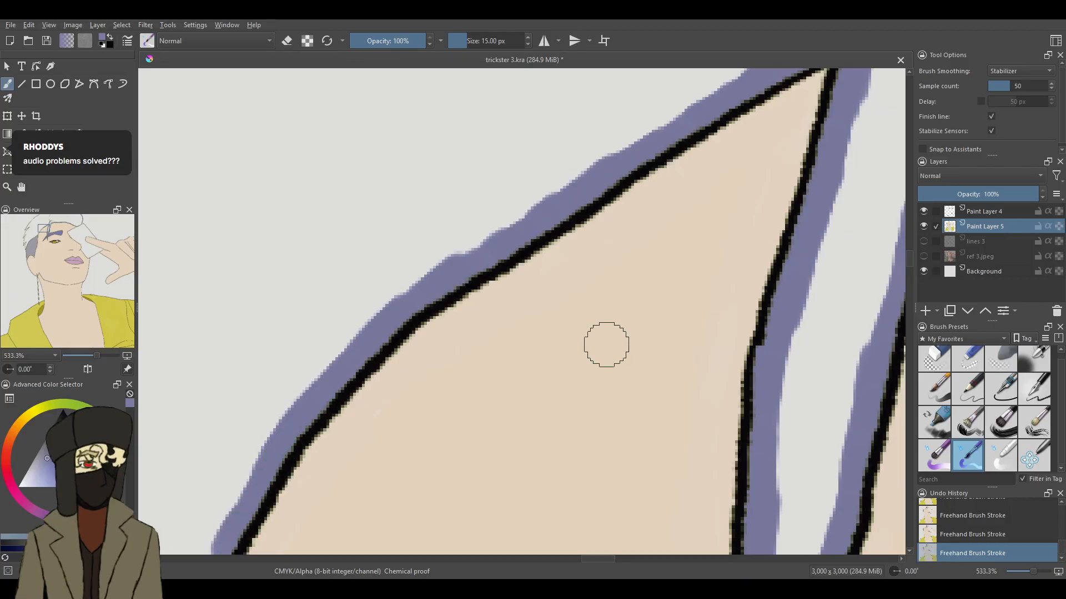
- Continue the purple edge down the hairline to the temple corner and onto the upper outline of the grey shaved side
left_click_drag(911, 259, 908, 274)
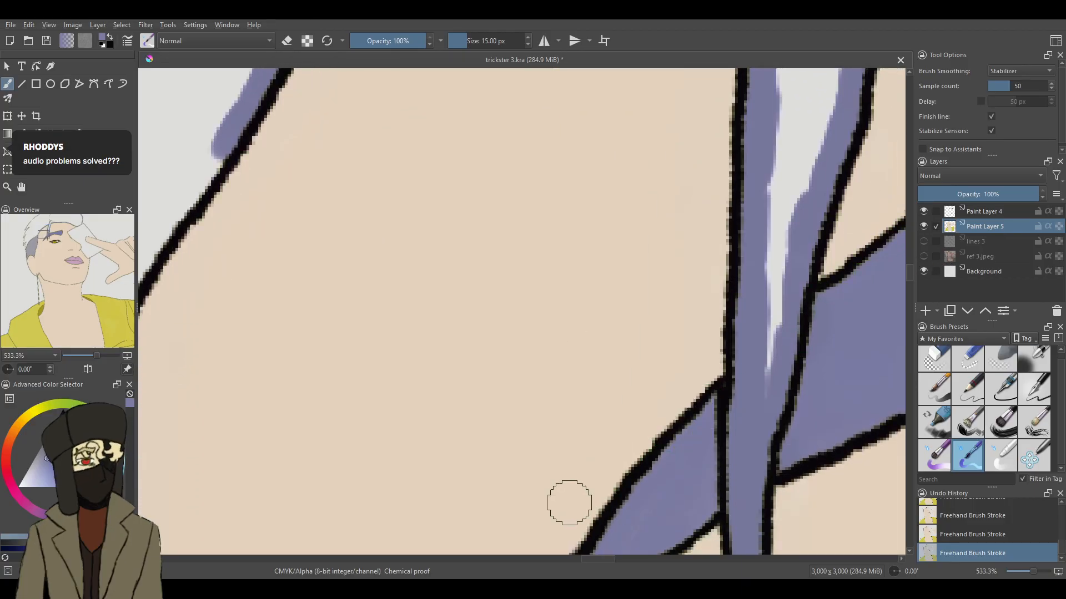
left_click_drag(609, 565, 592, 560)
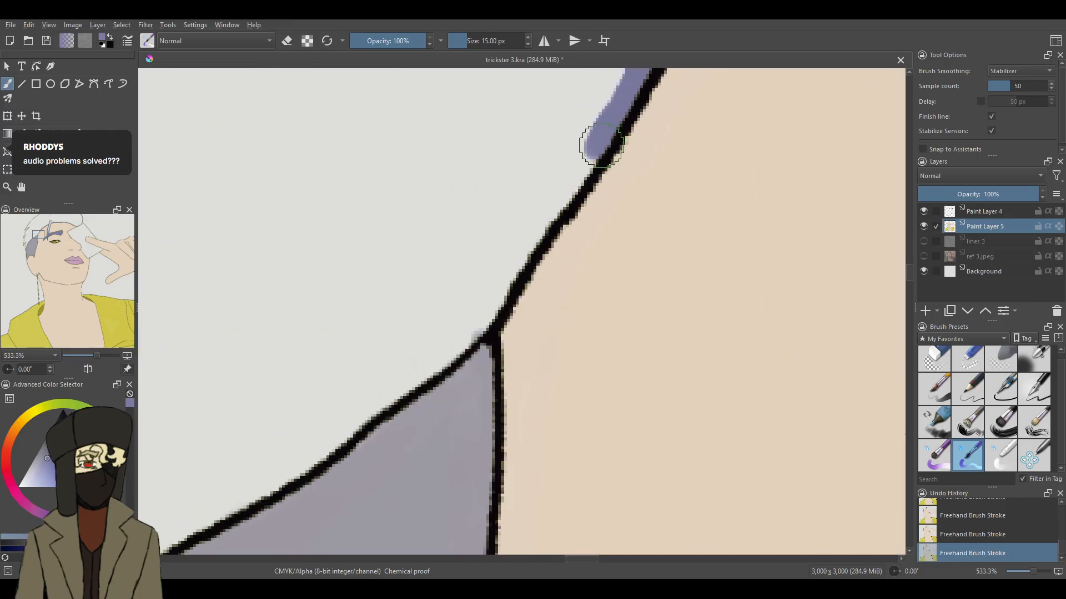
left_click_drag(578, 168, 524, 249)
mouse_move(483, 319)
left_mouse_down()
mouse_move(370, 397)
mouse_move(300, 469)
left_mouse_up()
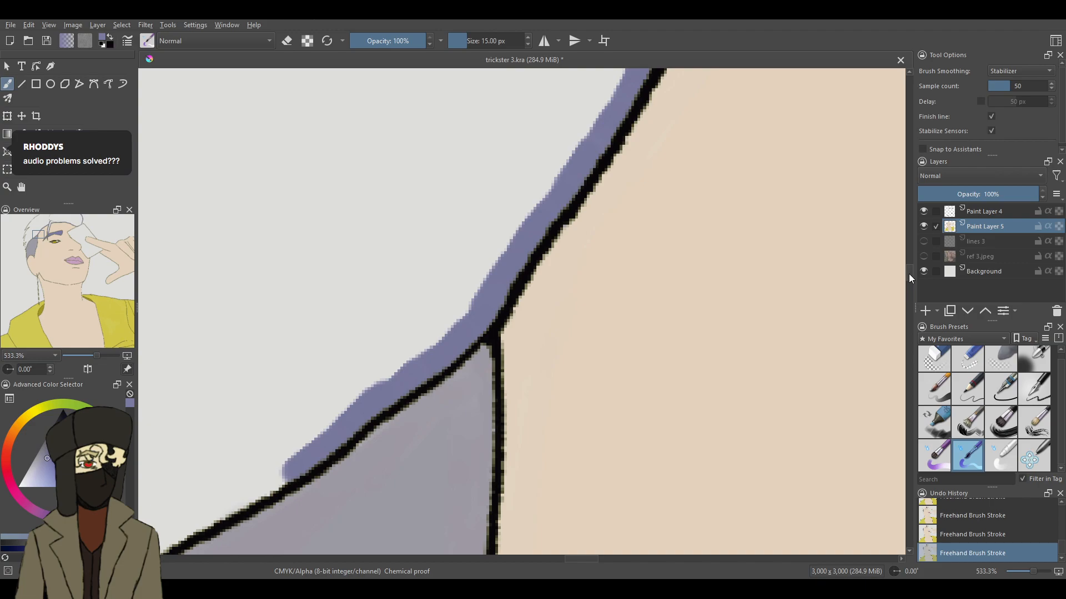
- Extend the purple edge along the upper outline of the grey shaved side, covering the grey spill outside the line
scroll(908, 274, "down", 5)
scroll(910, 278, "up", 3)
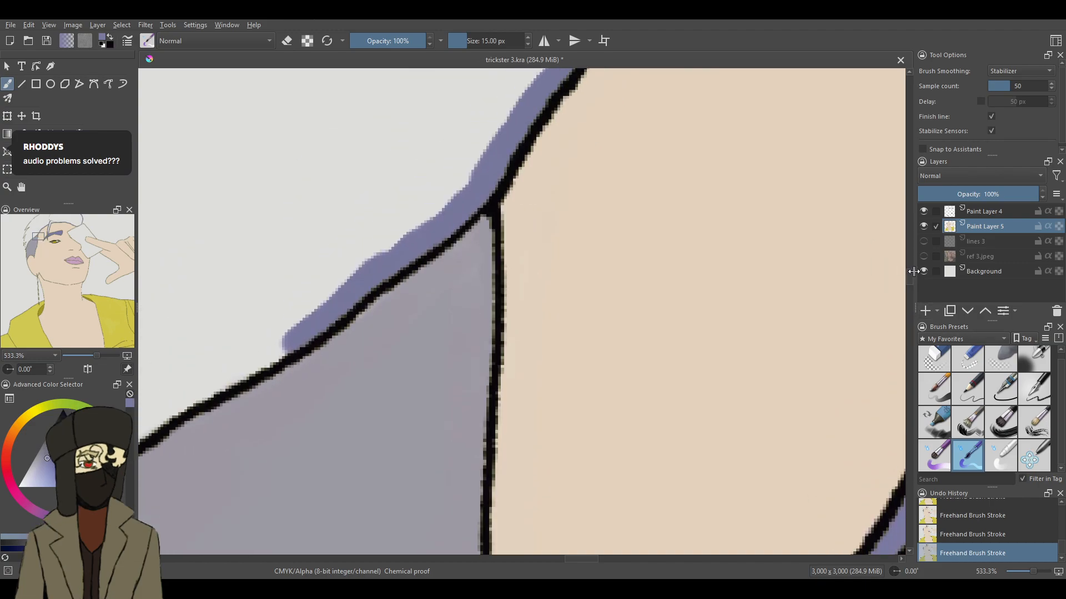
left_click_drag(585, 558, 568, 559)
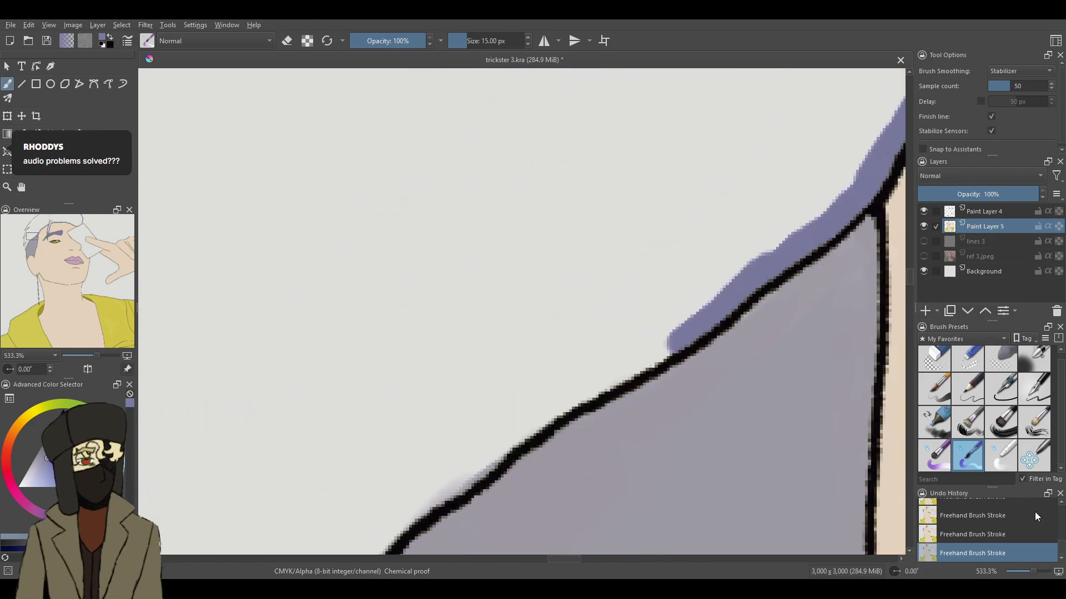
left_click_drag(1034, 566, 1036, 567)
mouse_move(744, 333)
left_mouse_down()
mouse_move(734, 362)
mouse_move(751, 350)
mouse_move(711, 381)
mouse_move(552, 467)
mouse_move(559, 459)
mouse_move(494, 515)
left_mouse_up()
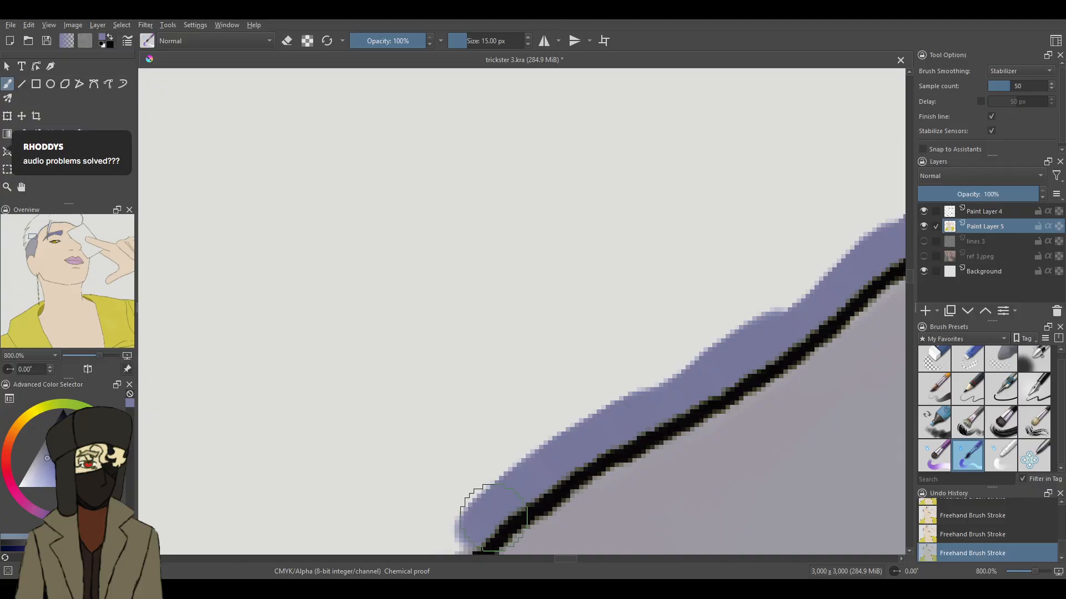
left_click_drag(910, 279, 909, 285)
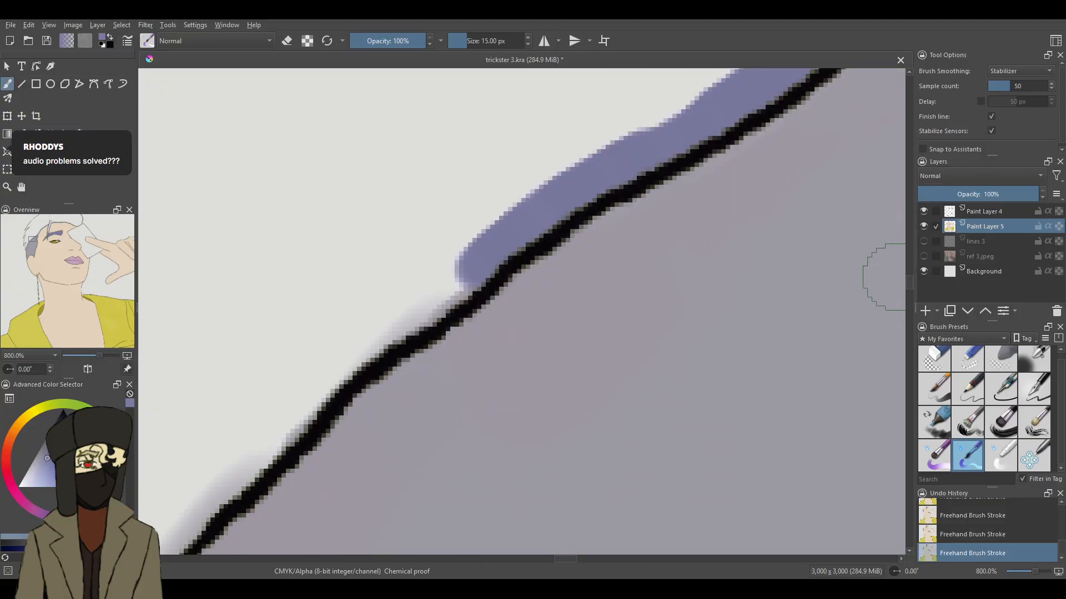
mouse_move(466, 265)
left_mouse_down()
mouse_move(465, 278)
mouse_move(322, 381)
mouse_move(191, 527)
mouse_move(162, 506)
left_mouse_up()
- Continue the purple edge down the steepening outline of the grey shaved side towards the pointed hair strands
scroll(581, 565, "left", 5)
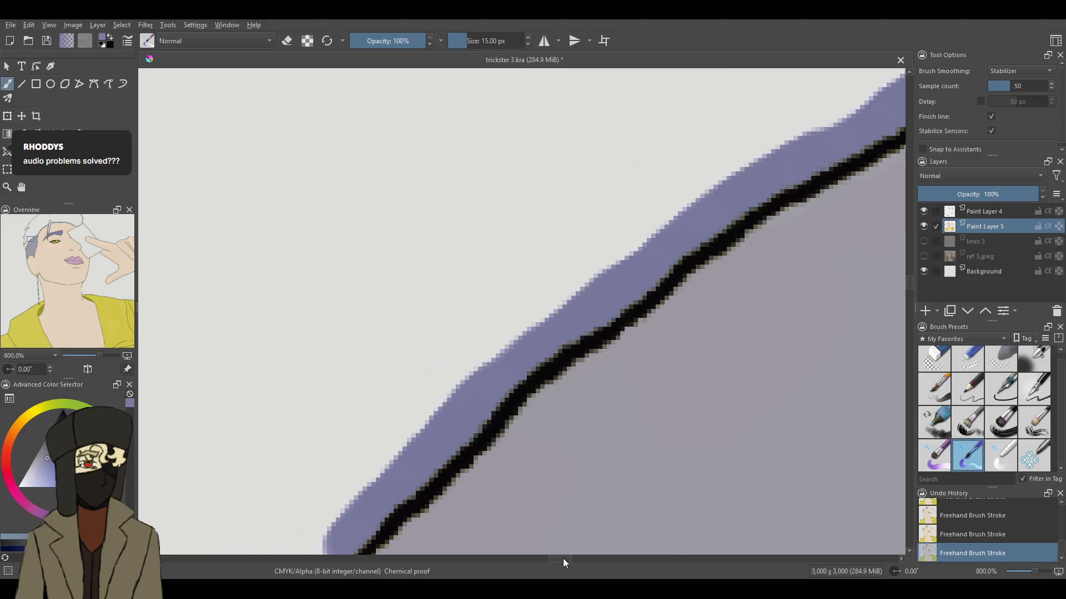
scroll(910, 292, "down", 8)
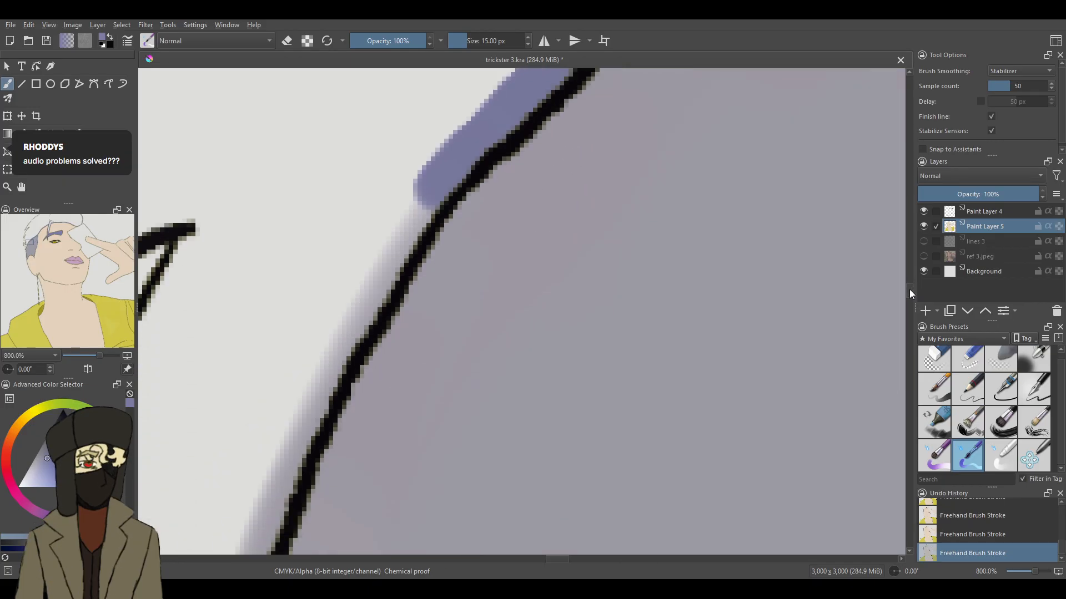
mouse_move(450, 192)
left_mouse_down()
mouse_move(419, 185)
mouse_move(311, 383)
mouse_move(260, 530)
left_mouse_up()
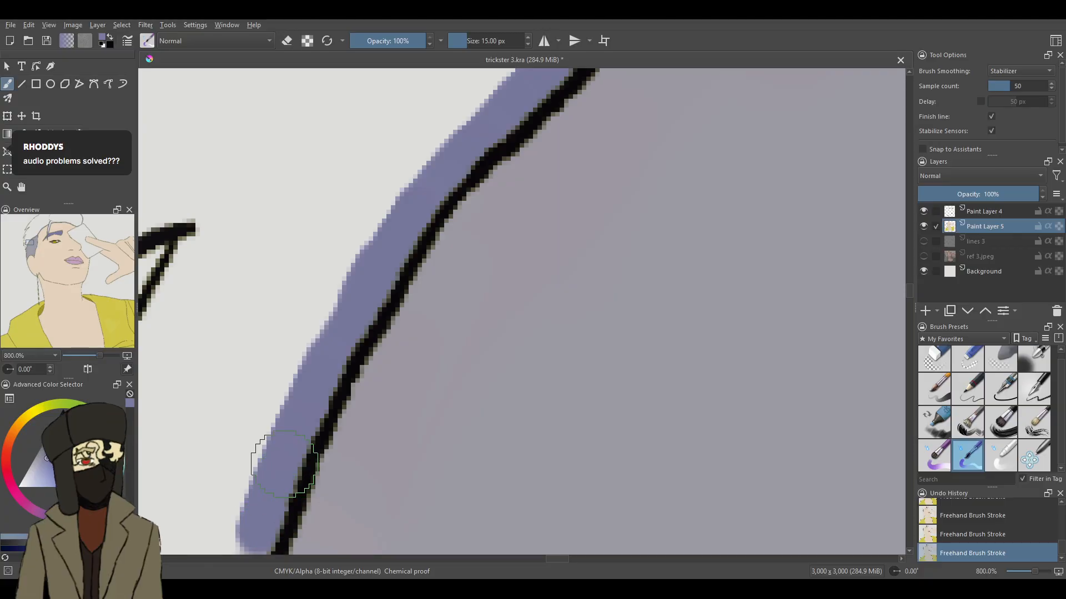
left_click_drag(910, 292, 907, 295)
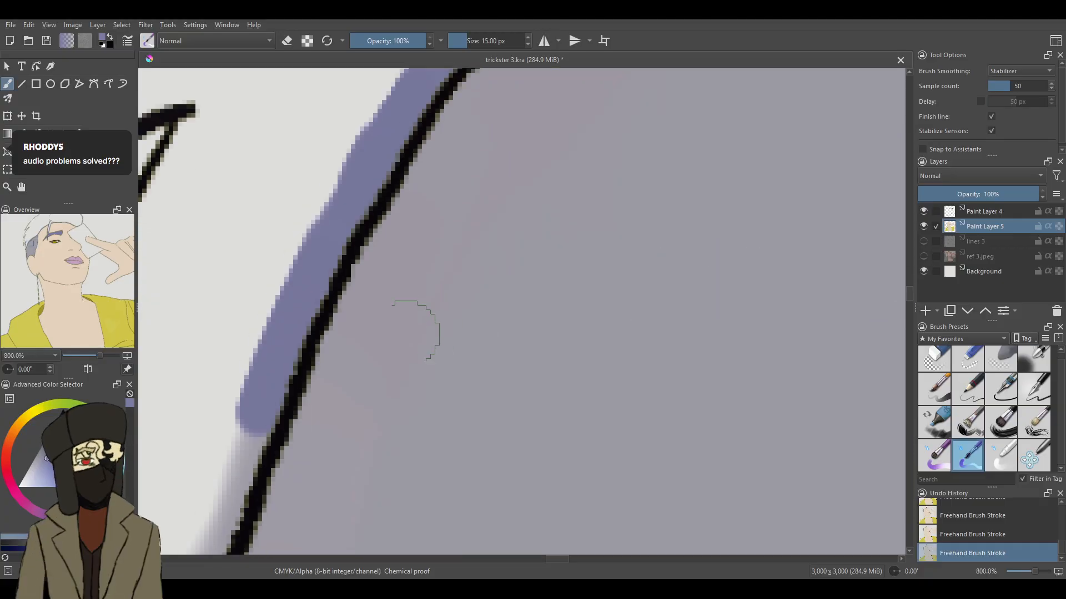
left_click_drag(240, 454, 191, 552)
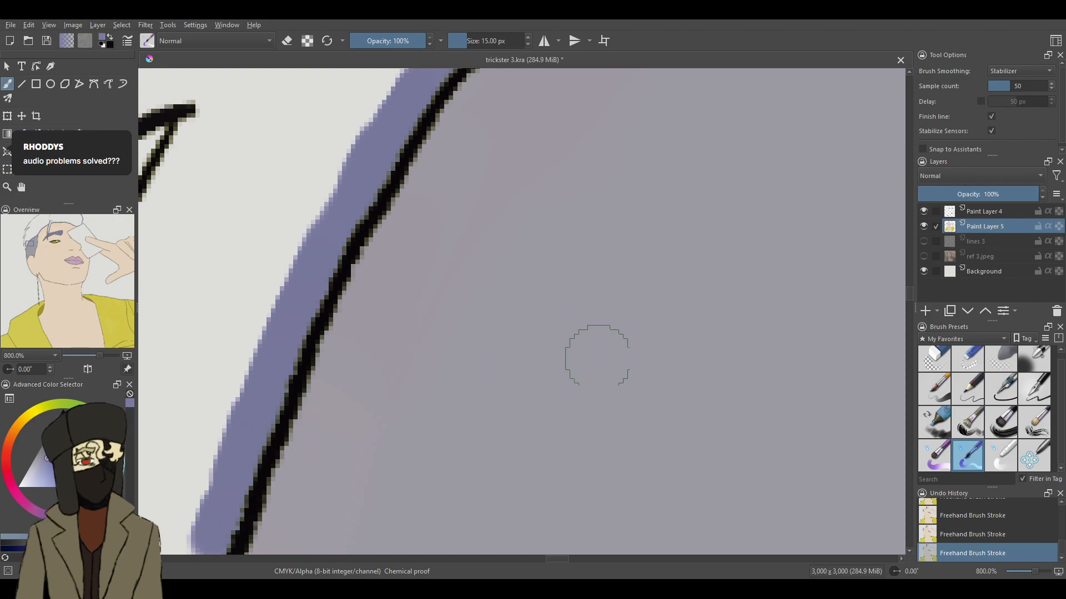
- Continue the purple edge down to the end of the shaved side's outline and fill the pointed strand tip beside it
left_click_drag(563, 560, 558, 559)
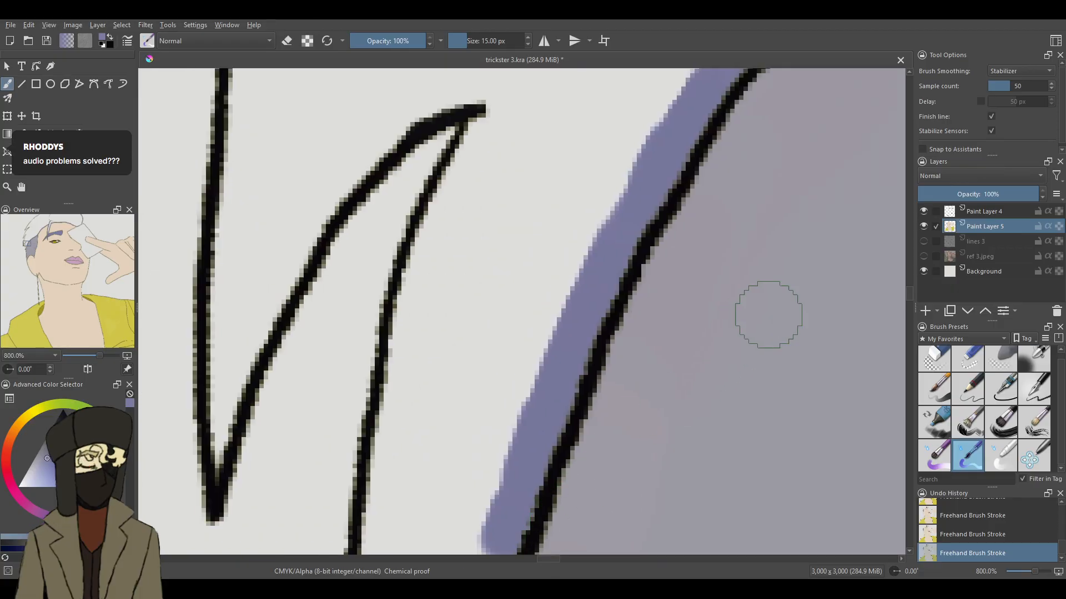
left_click_drag(909, 294, 909, 308)
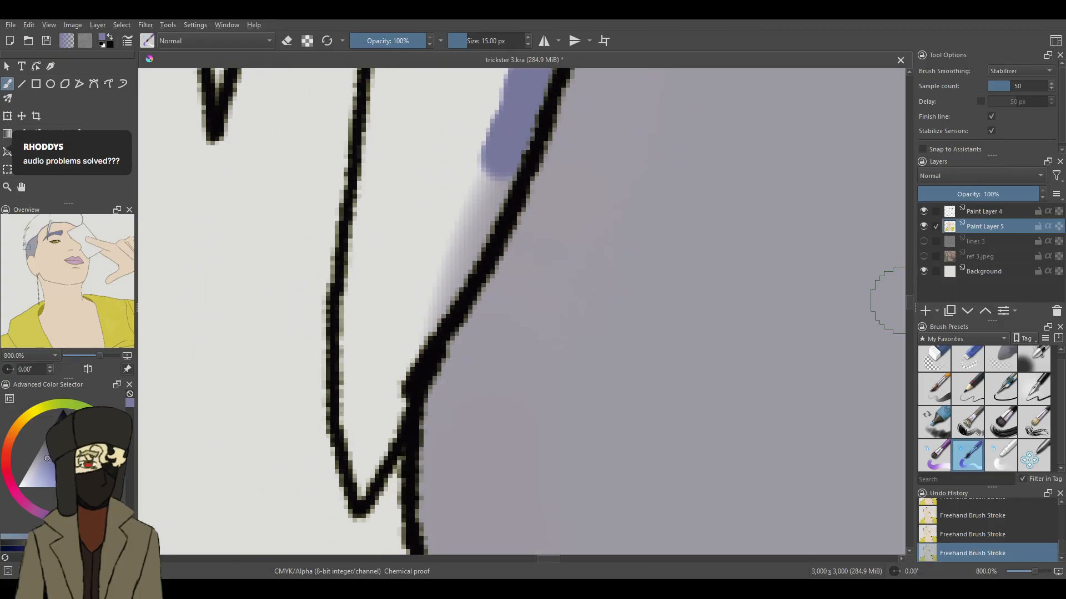
mouse_move(488, 189)
left_mouse_down()
mouse_move(440, 307)
mouse_move(393, 353)
mouse_move(363, 488)
mouse_move(376, 386)
mouse_move(358, 439)
mouse_move(356, 261)
left_mouse_up()
mouse_move(424, 337)
left_mouse_down()
mouse_move(370, 328)
mouse_move(420, 307)
mouse_move(381, 291)
left_mouse_up()
mouse_move(364, 187)
left_mouse_down()
mouse_move(363, 229)
mouse_move(382, 104)
mouse_move(361, 249)
mouse_move(371, 165)
left_mouse_up()
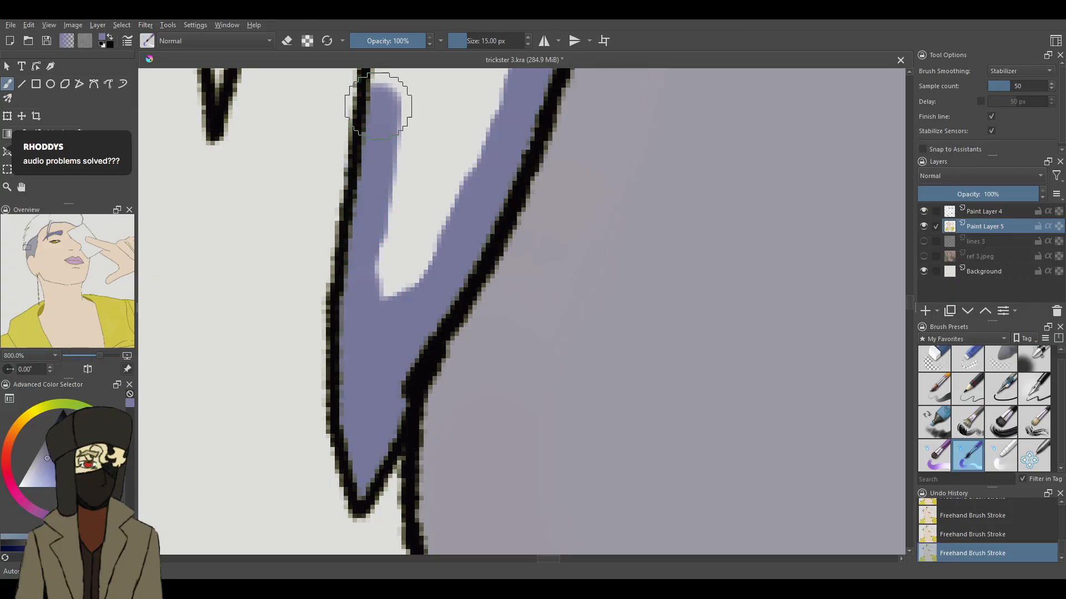
- Paint a purple edge down the pointed strand's inner outline, from the tip of the adjoining gap to the filled strand tip
left_click_drag(910, 298, 911, 286)
mouse_move(500, 214)
left_mouse_down()
mouse_move(444, 304)
mouse_move(408, 444)
left_mouse_up()
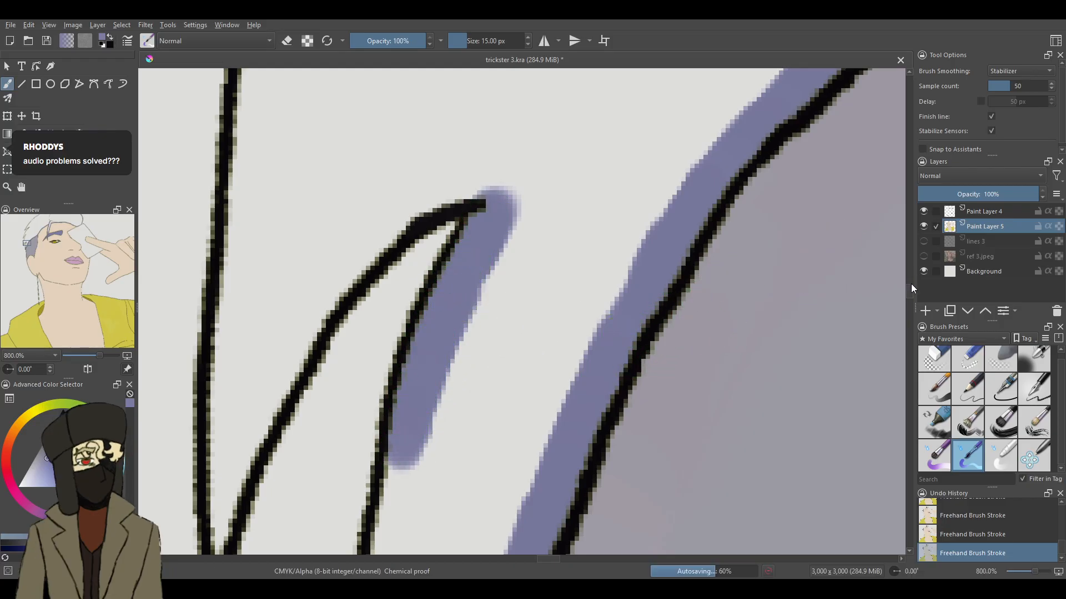
scroll(729, 287, "down", 3)
left_click_drag(402, 340, 392, 428)
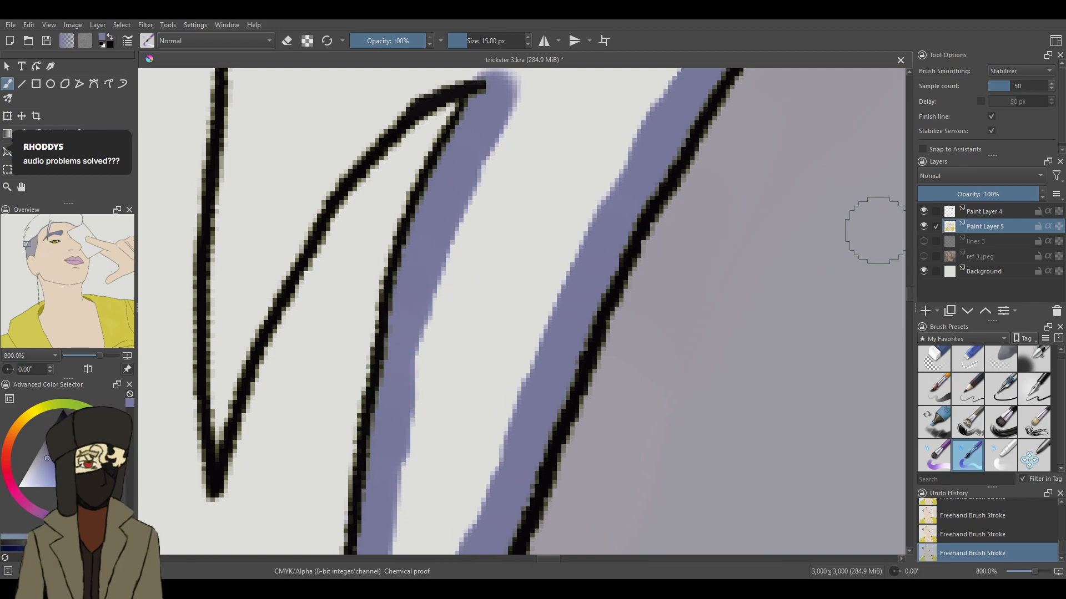
- Paint purple over the top of the curved gap and down into the neighbouring narrow strand tip, erasing the spill outside the line
scroll(911, 289, "up", 4)
mouse_move(483, 214)
left_mouse_down()
mouse_move(444, 212)
mouse_move(503, 206)
mouse_move(397, 222)
mouse_move(350, 261)
mouse_move(256, 430)
left_mouse_up()
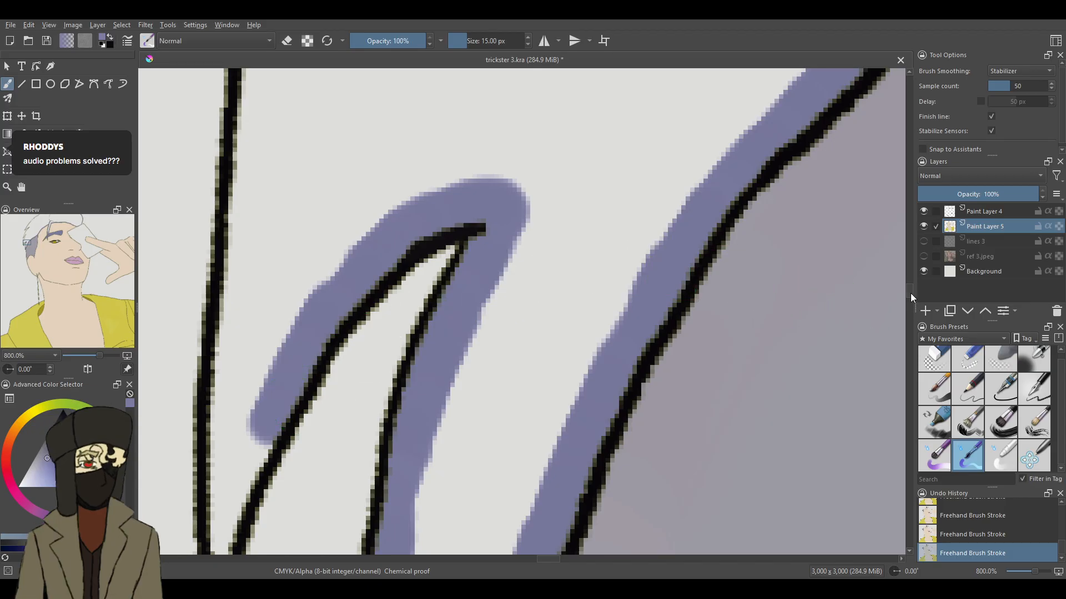
left_click_drag(910, 293, 908, 295)
left_click_drag(258, 284, 226, 383)
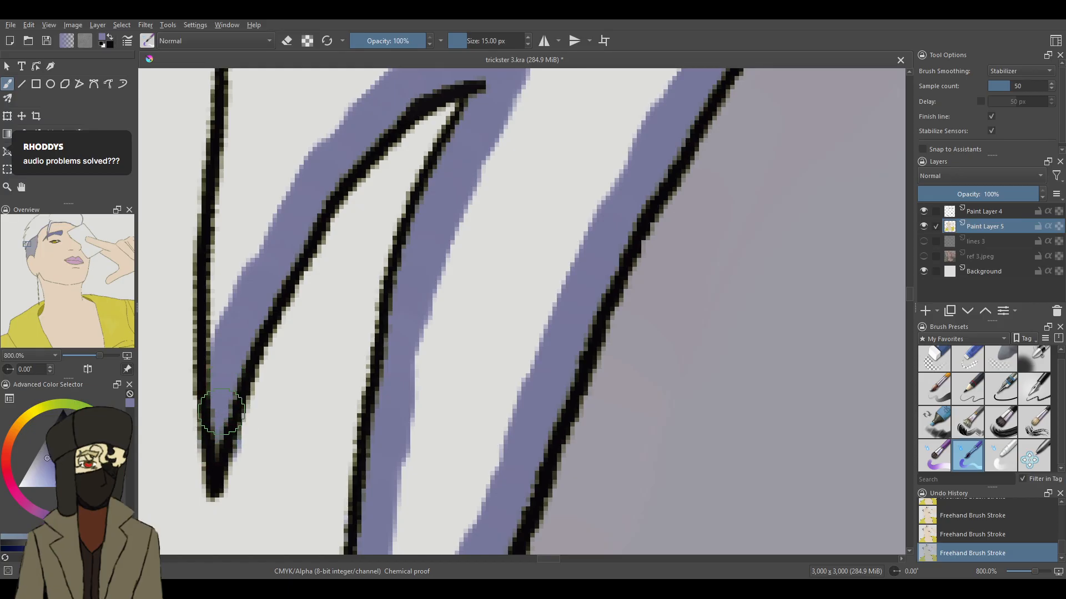
left_click(971, 349)
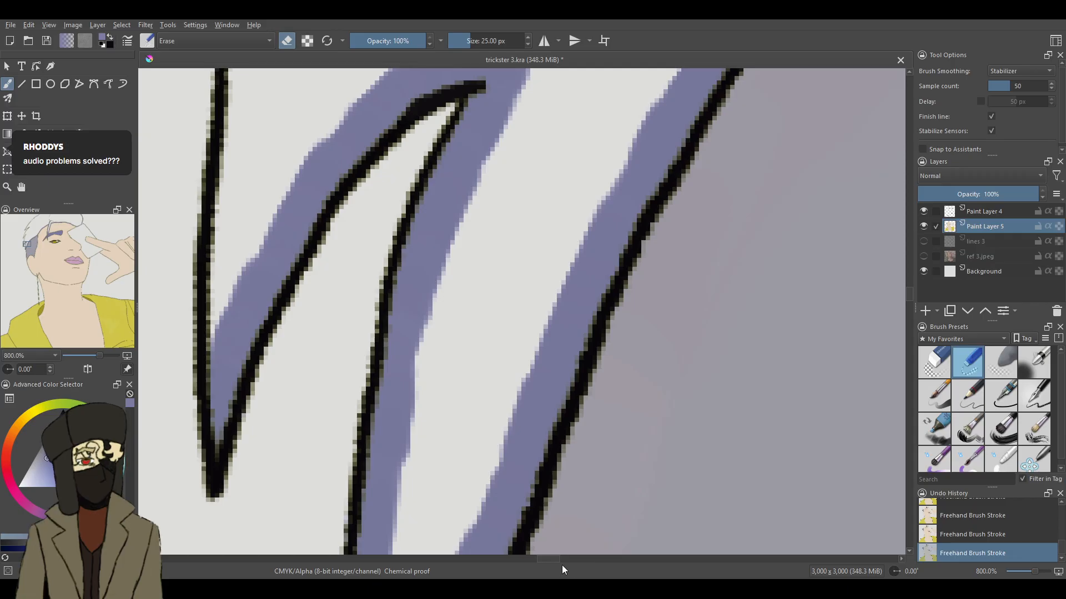
- With the 15 px brush, extend the purple edge up the long outer outline of the narrow strand towards the next gap
left_click_drag(557, 558, 550, 558)
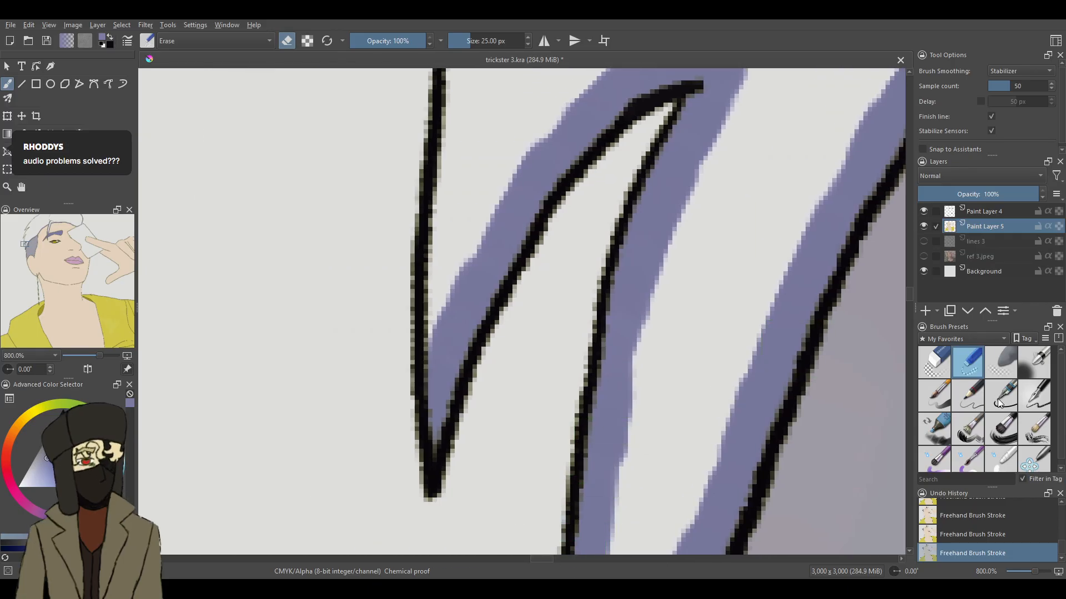
left_click(968, 459)
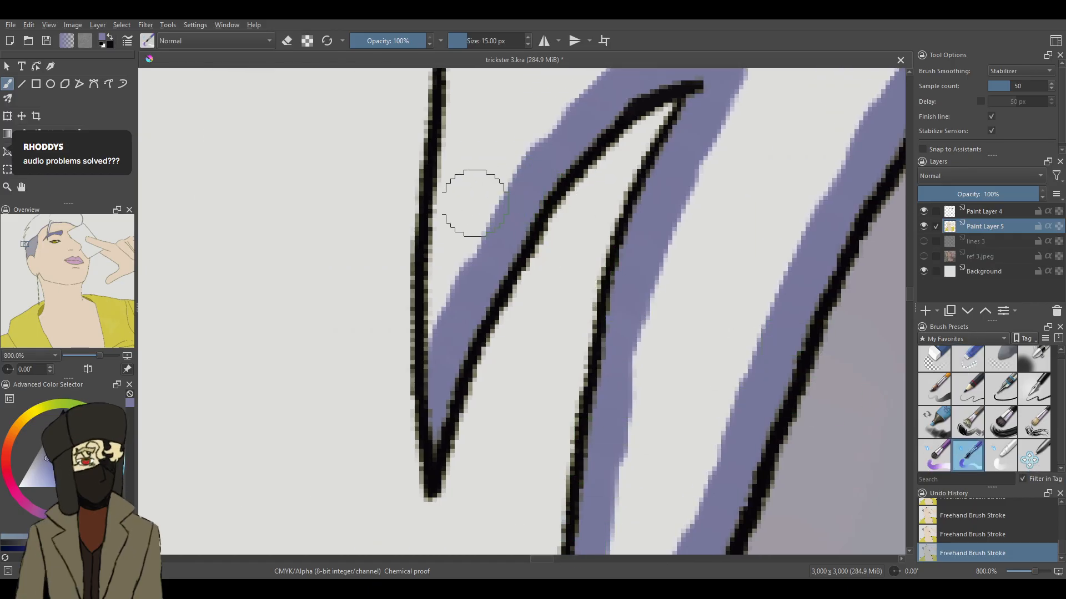
mouse_move(452, 178)
left_mouse_down()
mouse_move(453, 264)
mouse_move(463, 78)
left_mouse_up()
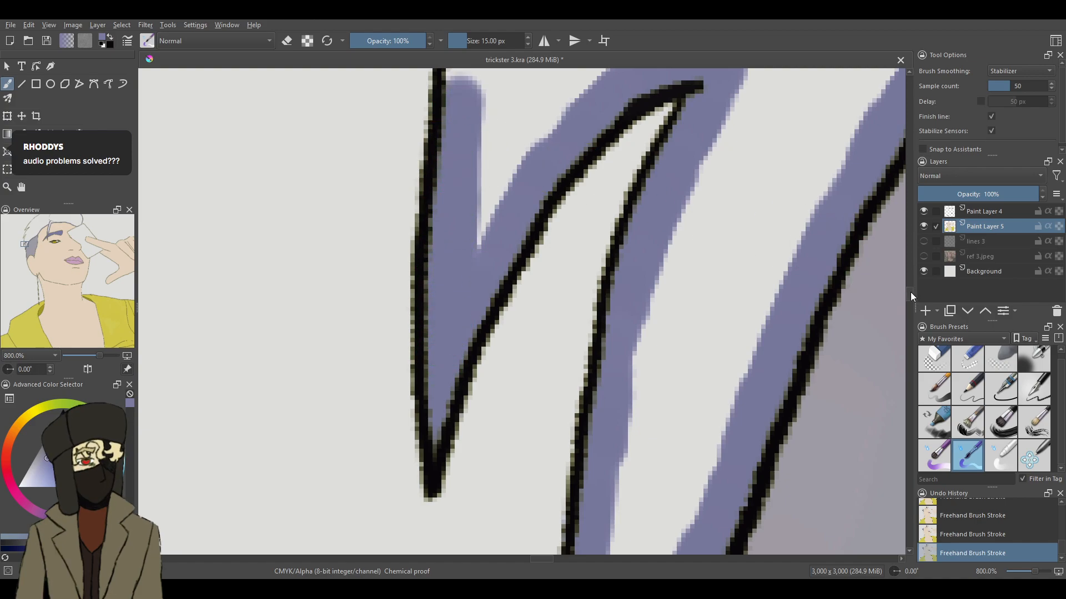
scroll(885, 281, "up", 5)
mouse_move(509, 168)
left_mouse_down()
mouse_move(480, 333)
mouse_move(492, 270)
mouse_move(502, 298)
mouse_move(477, 349)
left_mouse_up()
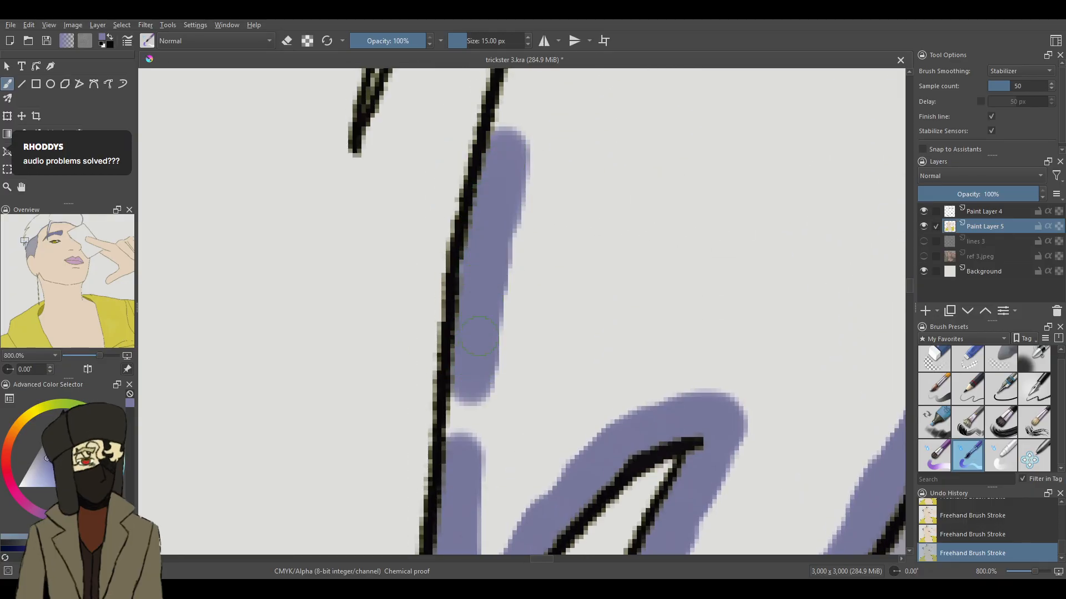
mouse_move(476, 299)
left_mouse_down()
mouse_move(473, 441)
mouse_move(476, 363)
mouse_move(477, 389)
left_mouse_up()
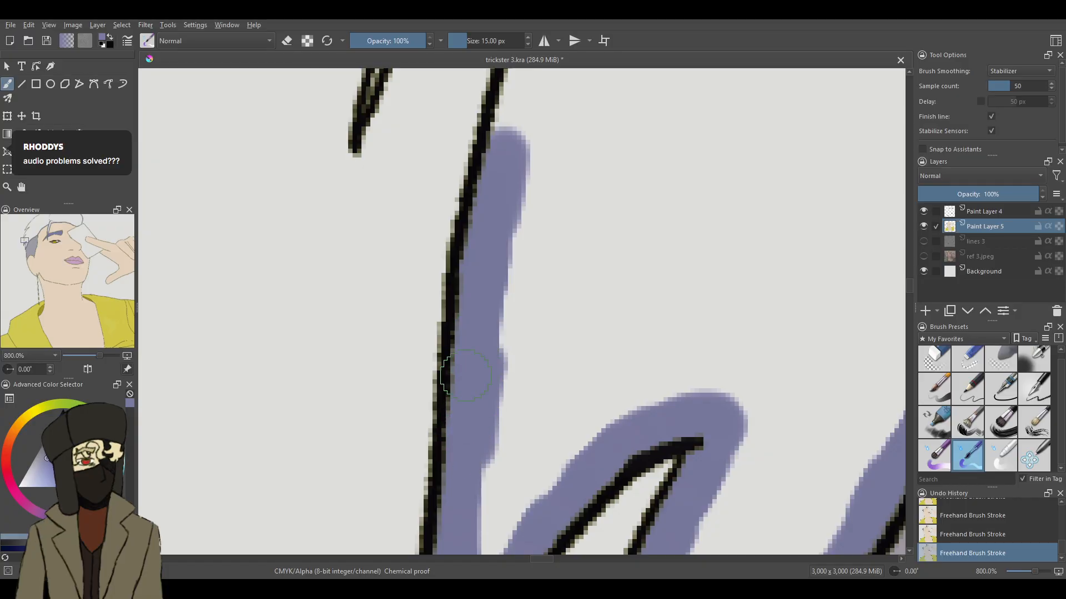
scroll(910, 284, "up", 5)
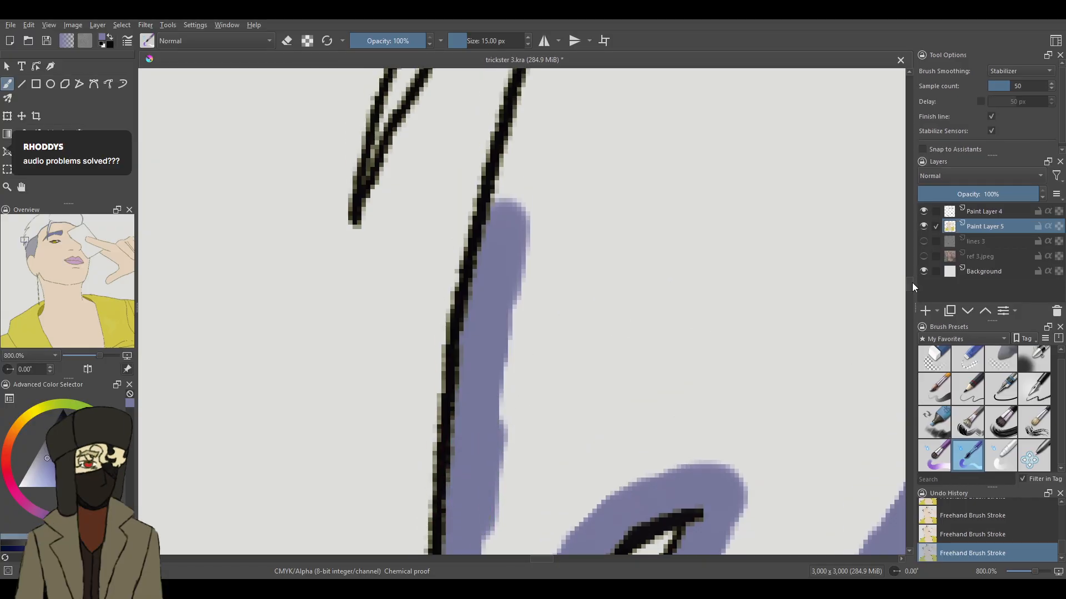
left_click_drag(583, 170, 507, 424)
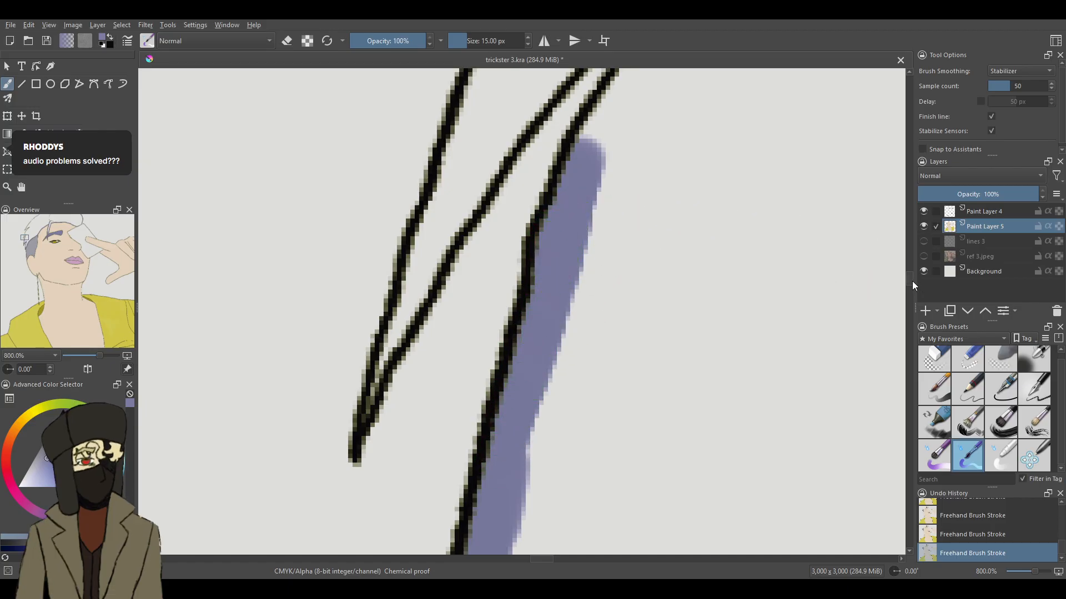
- Paint purple around the pointed top of the next narrow gap and down its far side into the adjacent strand
scroll(911, 281, "up", 3)
mouse_move(671, 194)
left_mouse_down()
mouse_move(644, 244)
mouse_move(580, 308)
left_mouse_up()
mouse_move(676, 197)
left_mouse_down()
mouse_move(656, 235)
mouse_move(692, 173)
mouse_move(673, 191)
mouse_move(673, 152)
mouse_move(637, 134)
mouse_move(657, 137)
mouse_move(556, 221)
mouse_move(581, 206)
mouse_move(486, 315)
mouse_move(441, 398)
left_mouse_up()
left_click_drag(461, 345, 448, 355)
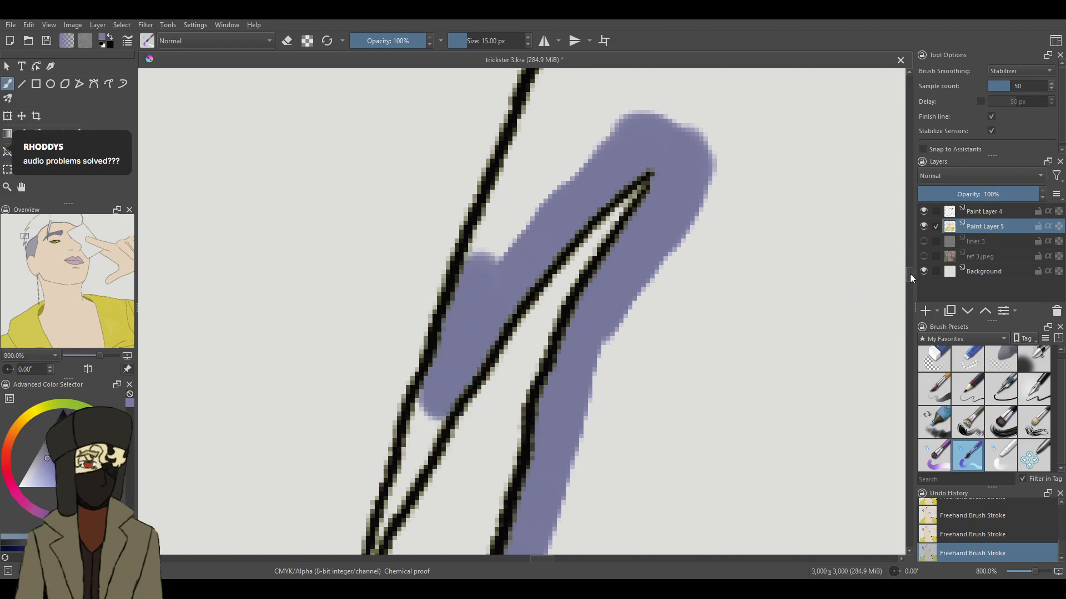
- Reduce the brush size to 9.49 px, fill the thin strand tip with purple and erase the spill outside its outline
scroll(910, 274, "down", 5)
left_click(464, 41)
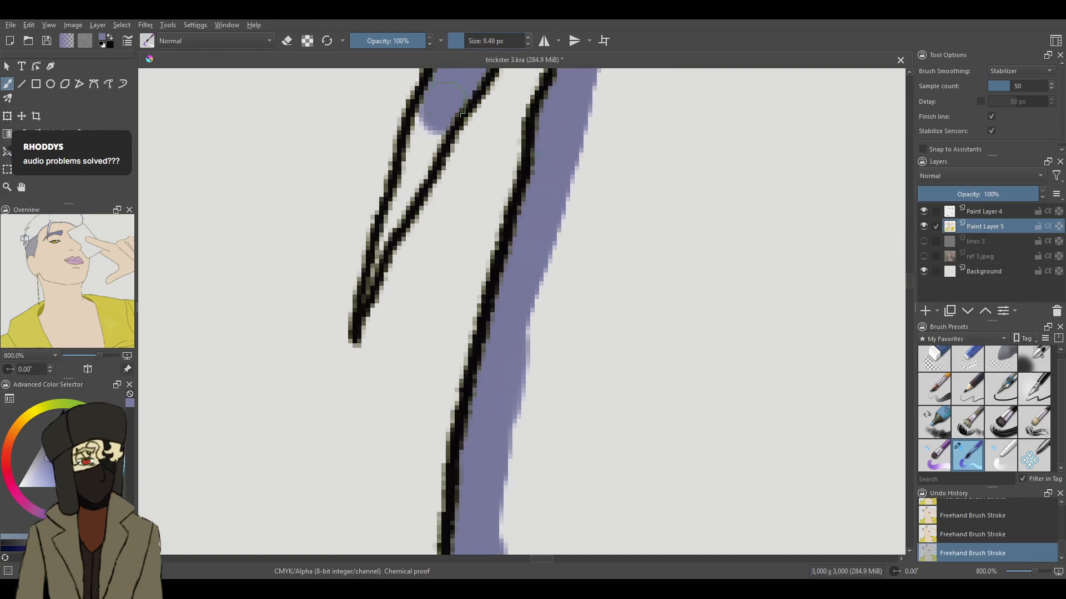
mouse_move(432, 128)
left_mouse_down()
mouse_move(422, 162)
mouse_move(426, 132)
left_mouse_up()
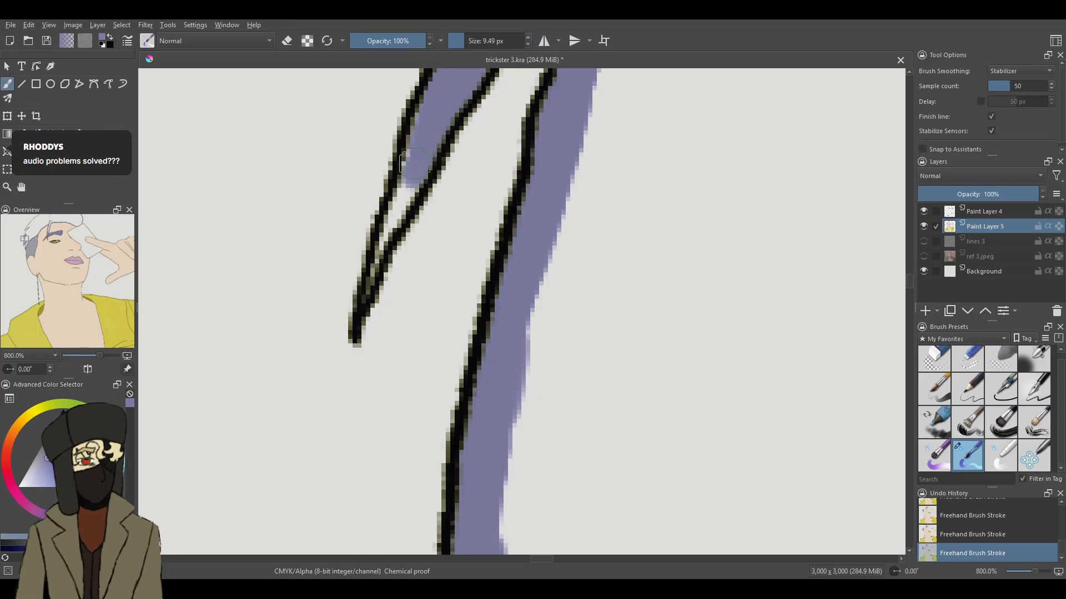
left_click_drag(422, 92, 395, 220)
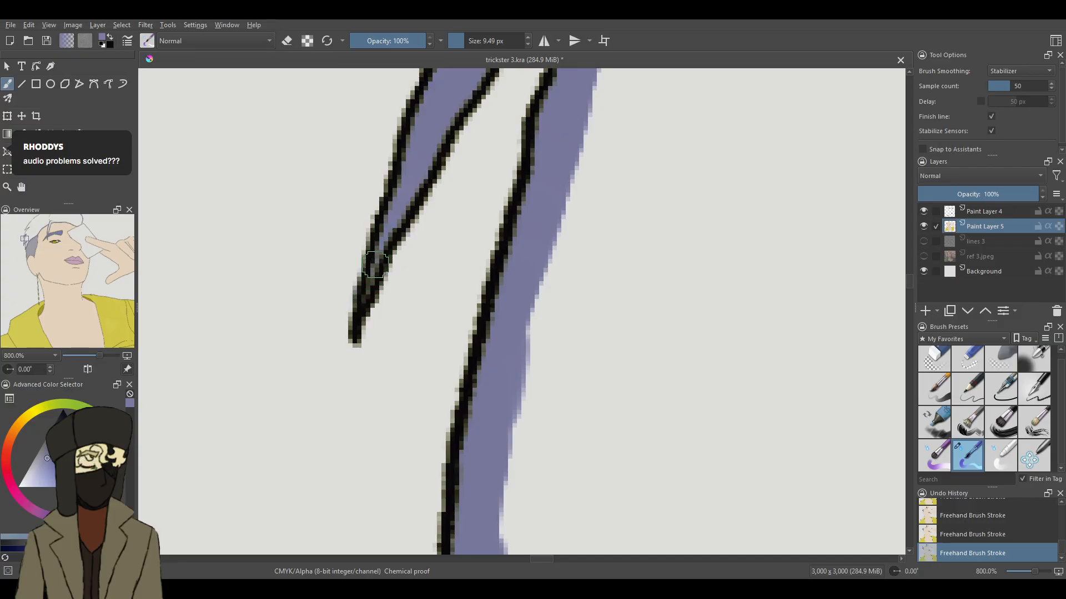
left_click_drag(389, 222, 371, 269)
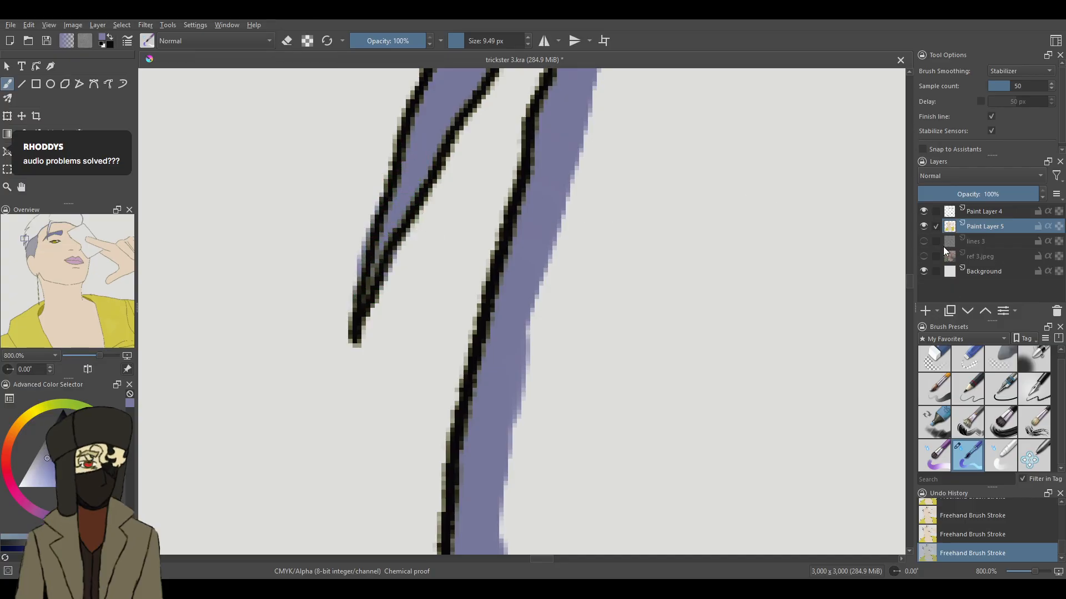
left_click(958, 354)
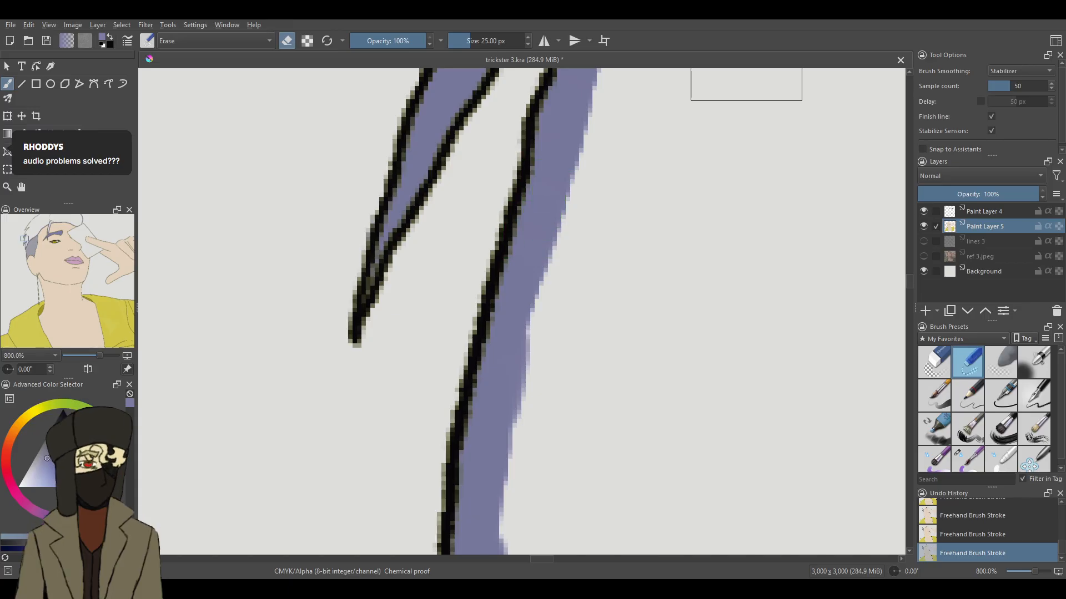
- With the 9.49 px brush, extend the purple edge up the thin strand's outer outline as it curves towards the next gap
left_click_drag(907, 279, 911, 272)
left_click(968, 458)
left_click_drag(548, 221, 494, 363)
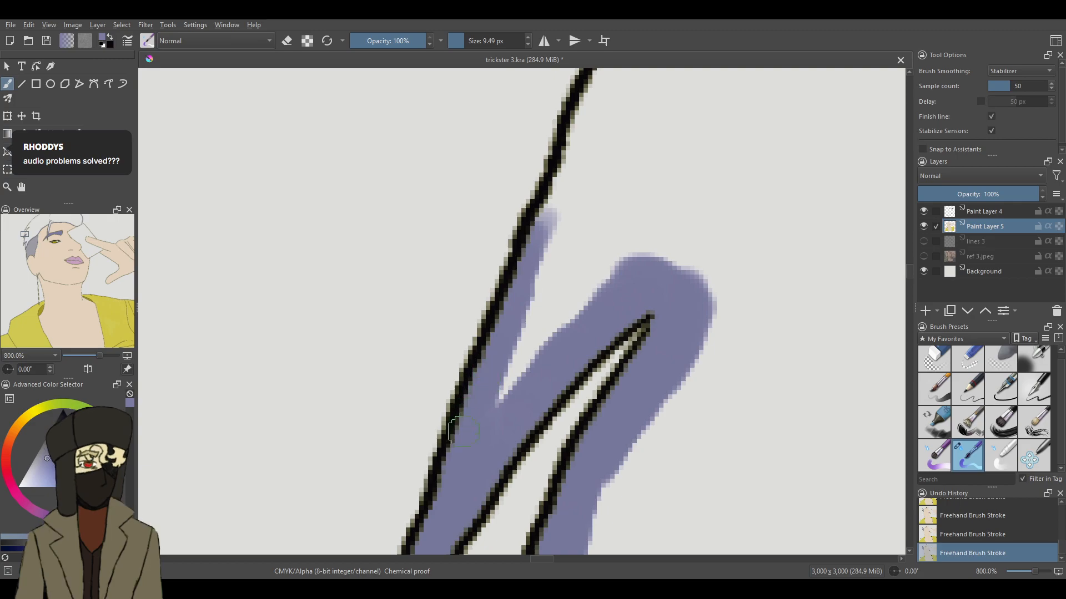
mouse_move(562, 179)
left_mouse_down()
mouse_move(556, 220)
mouse_move(573, 153)
left_mouse_up()
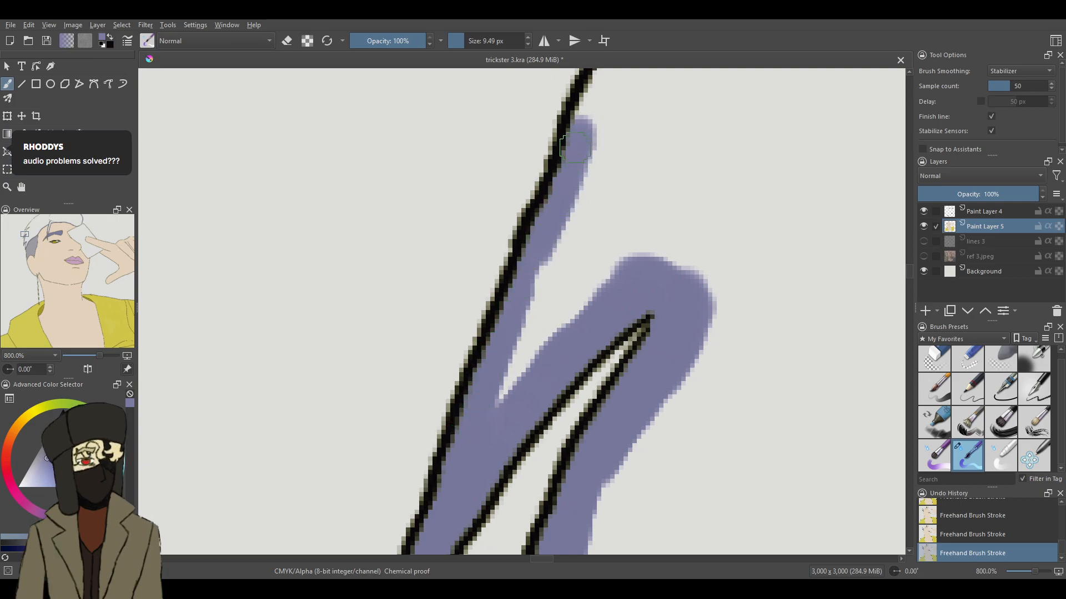
left_click_drag(908, 270, 910, 261)
mouse_move(768, 214)
left_mouse_down()
mouse_move(759, 211)
mouse_move(614, 391)
left_mouse_up()
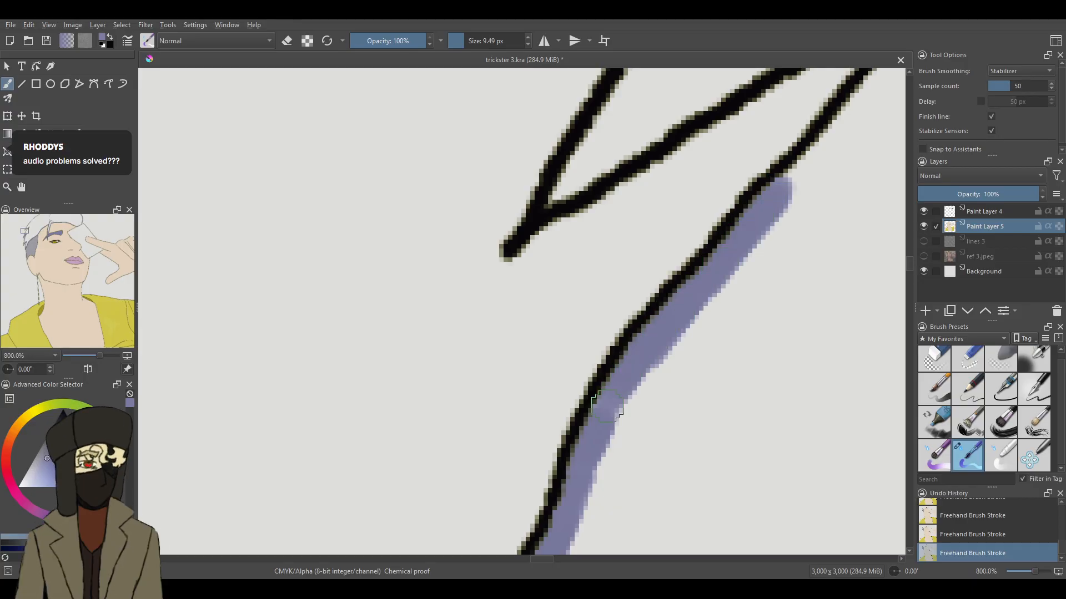
left_click_drag(805, 166, 852, 114)
- Paint purple around the sharp end of the next gap and along its upper side into the following strand's pointed corner
mouse_move(911, 267)
left_mouse_down()
mouse_move(913, 253)
mouse_move(907, 266)
left_mouse_up()
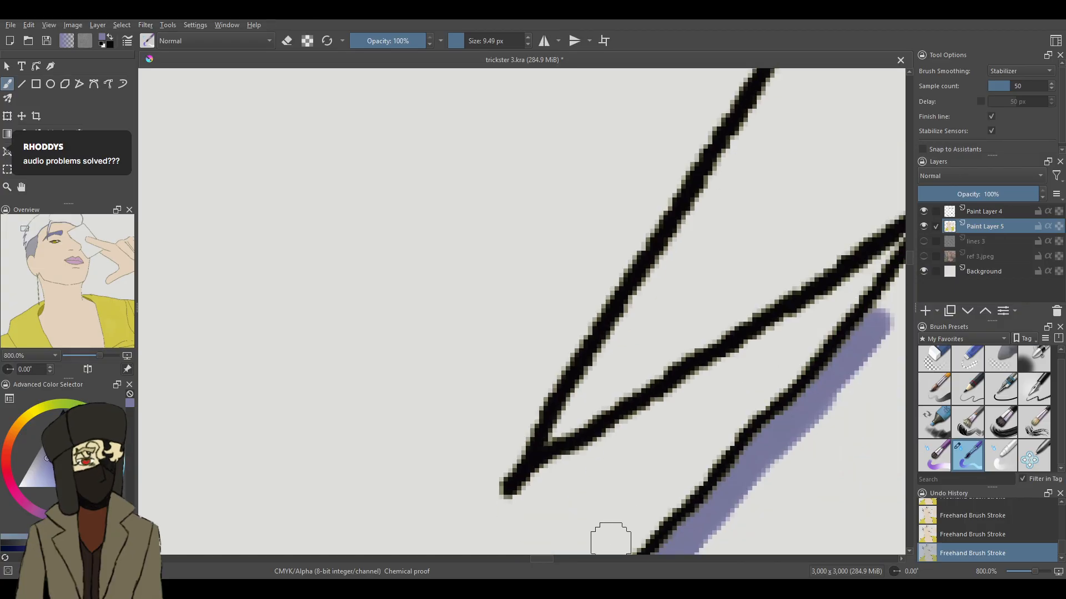
left_click_drag(551, 564, 561, 560)
left_click_drag(690, 175, 595, 267)
left_click_drag(622, 229, 554, 310)
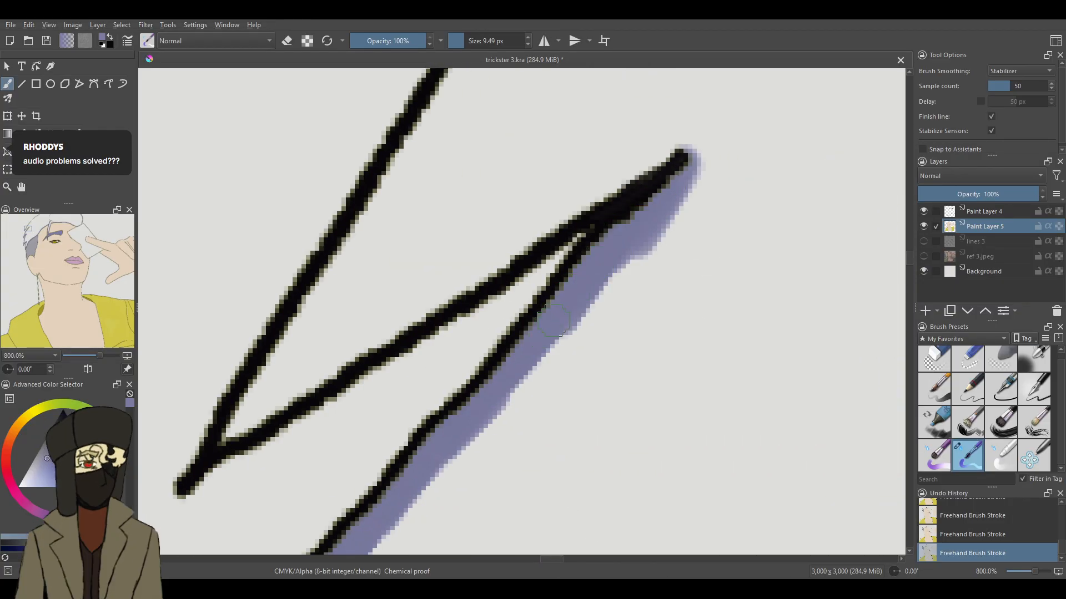
mouse_move(631, 202)
left_mouse_down()
mouse_move(665, 152)
mouse_move(688, 148)
mouse_move(677, 165)
mouse_move(672, 143)
mouse_move(690, 156)
mouse_move(581, 196)
mouse_move(610, 182)
mouse_move(472, 287)
mouse_move(480, 269)
mouse_move(223, 442)
mouse_move(311, 298)
mouse_move(247, 406)
mouse_move(304, 284)
mouse_move(332, 255)
mouse_move(412, 240)
mouse_move(345, 250)
mouse_move(291, 337)
mouse_move(340, 239)
mouse_move(227, 446)
mouse_move(224, 436)
mouse_move(358, 339)
mouse_move(312, 368)
mouse_move(691, 136)
left_mouse_up()
key("ctrl+z")
left_click_drag(568, 191, 524, 219)
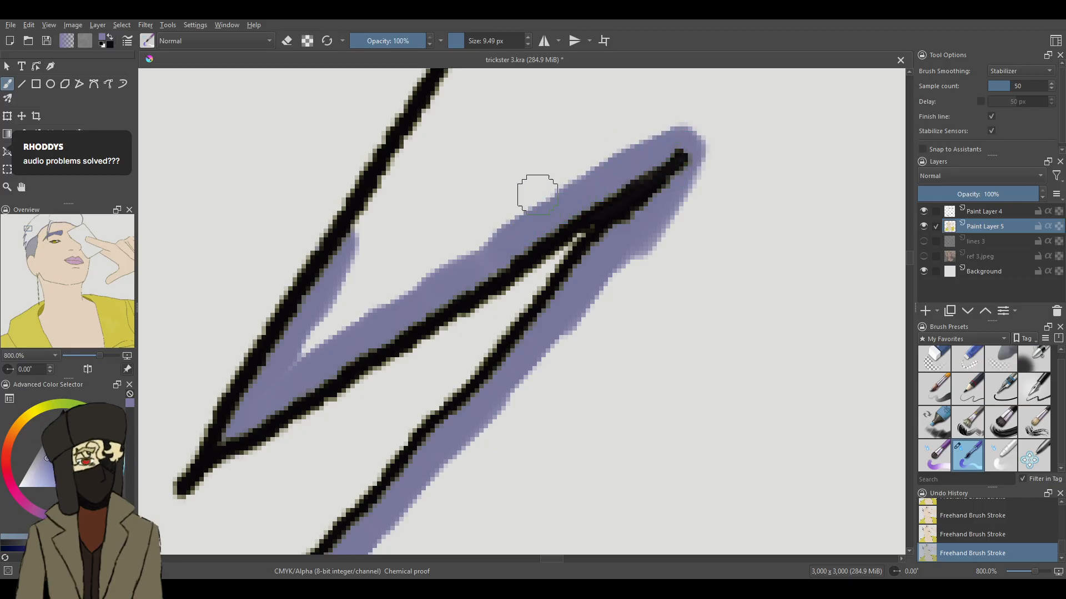
- Extend the purple edge from the strand's pointed corner up the inside of its long diagonal outline
left_click_drag(458, 80, 371, 212)
left_click_drag(392, 172, 333, 251)
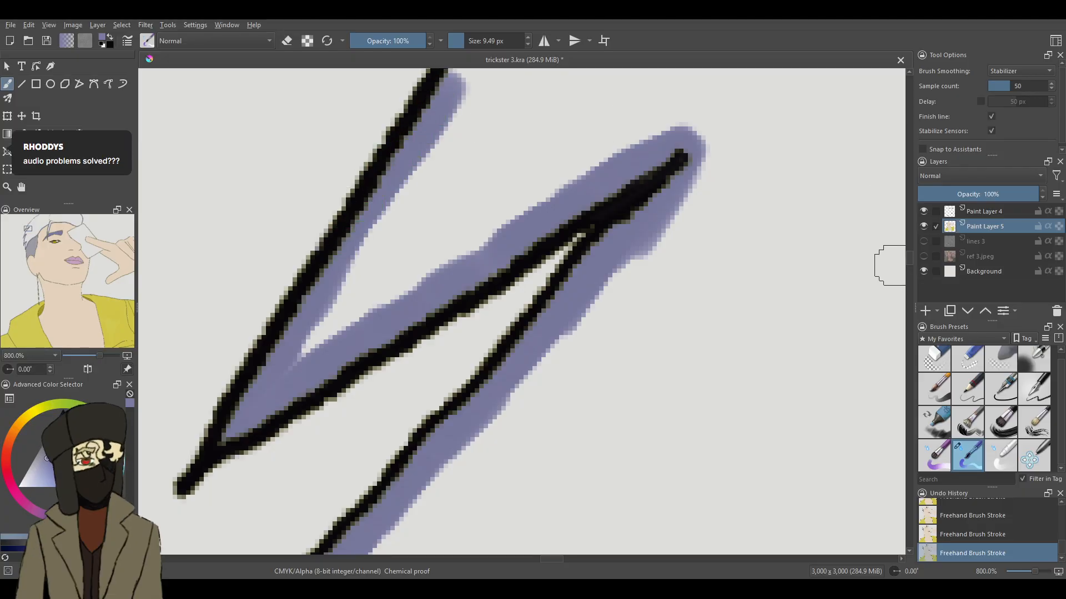
scroll(909, 255, "up", 5)
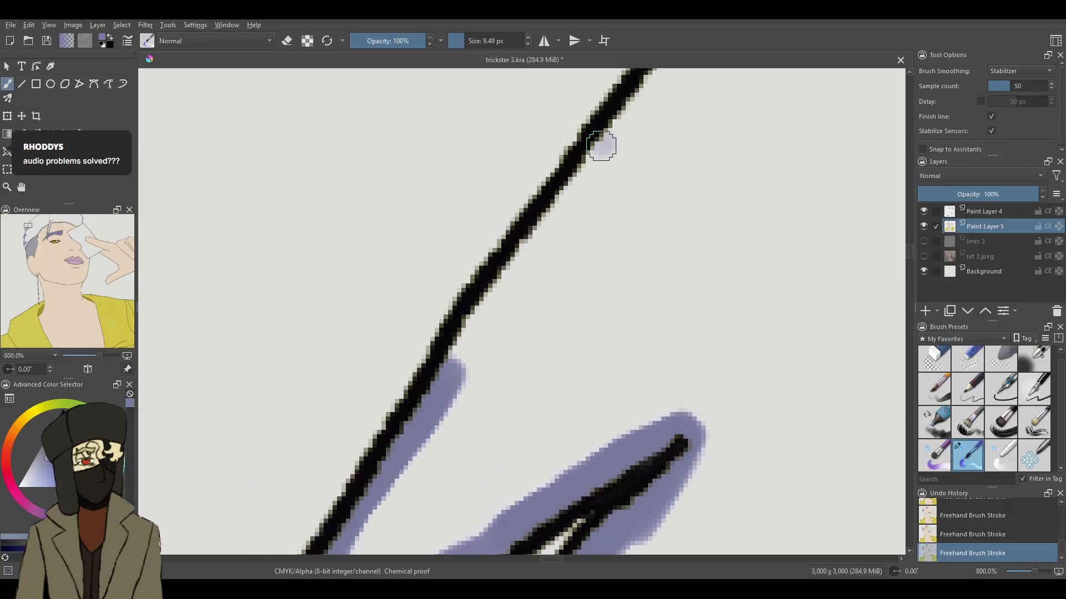
left_click_drag(526, 243, 438, 369)
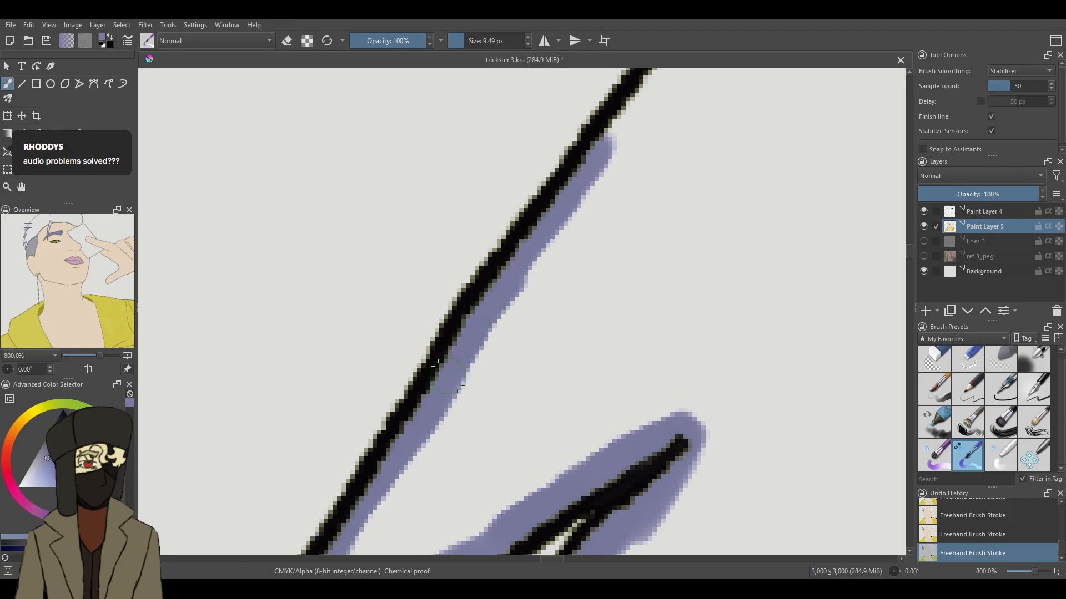
left_click_drag(594, 186, 664, 77)
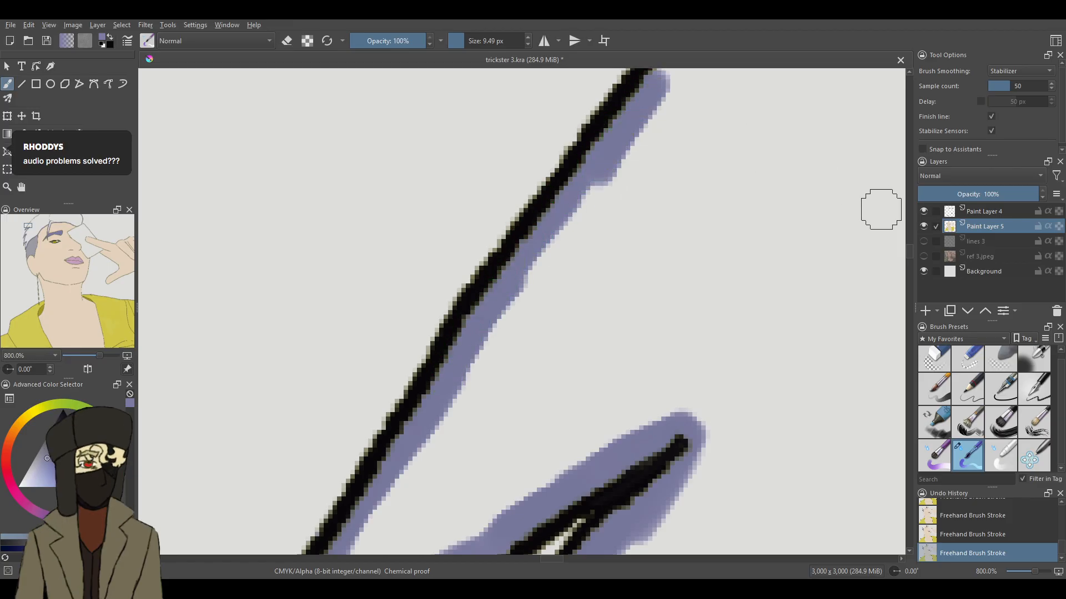
- Continue the purple edge further up the long diagonal hair outline to where the line thickens near its junction
scroll(908, 255, "up", 5)
left_click_drag(778, 225, 664, 363)
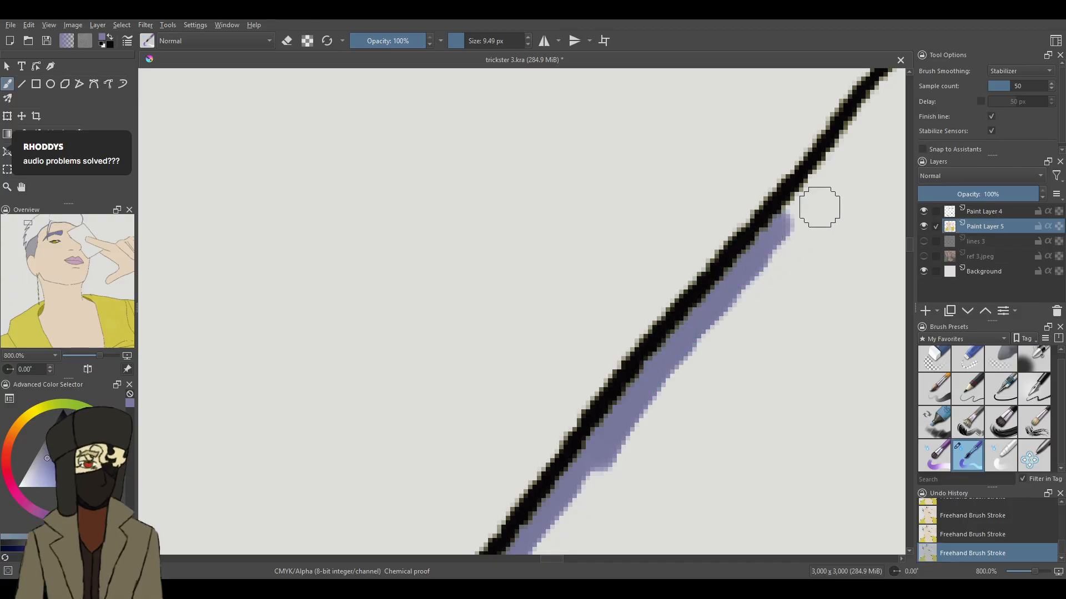
mouse_move(834, 159)
left_mouse_down()
mouse_move(784, 219)
mouse_move(874, 123)
mouse_move(843, 148)
mouse_move(899, 88)
left_mouse_up()
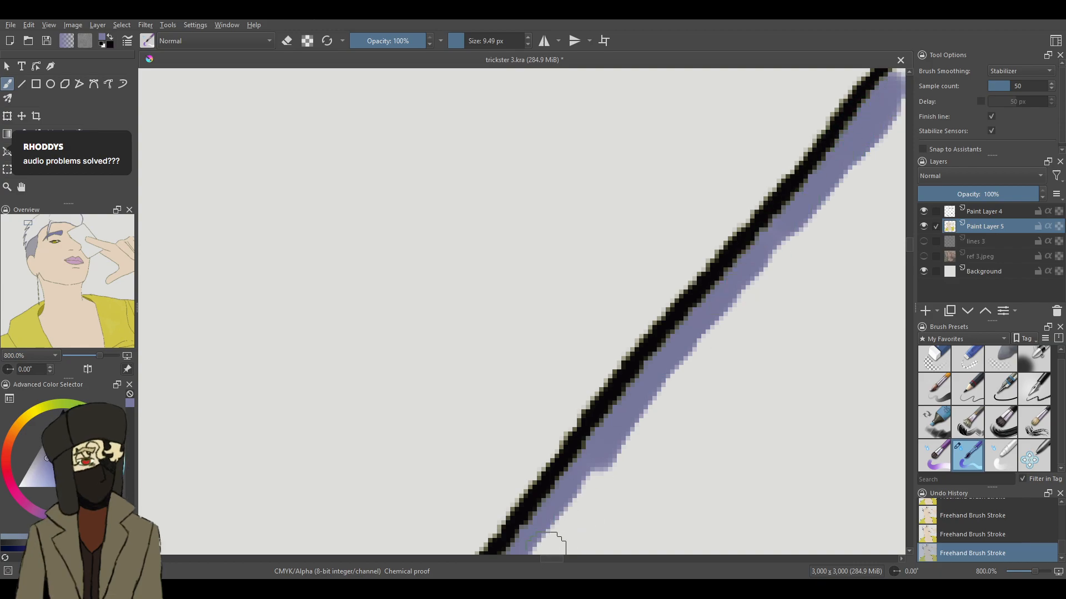
scroll(546, 558, "right", 3)
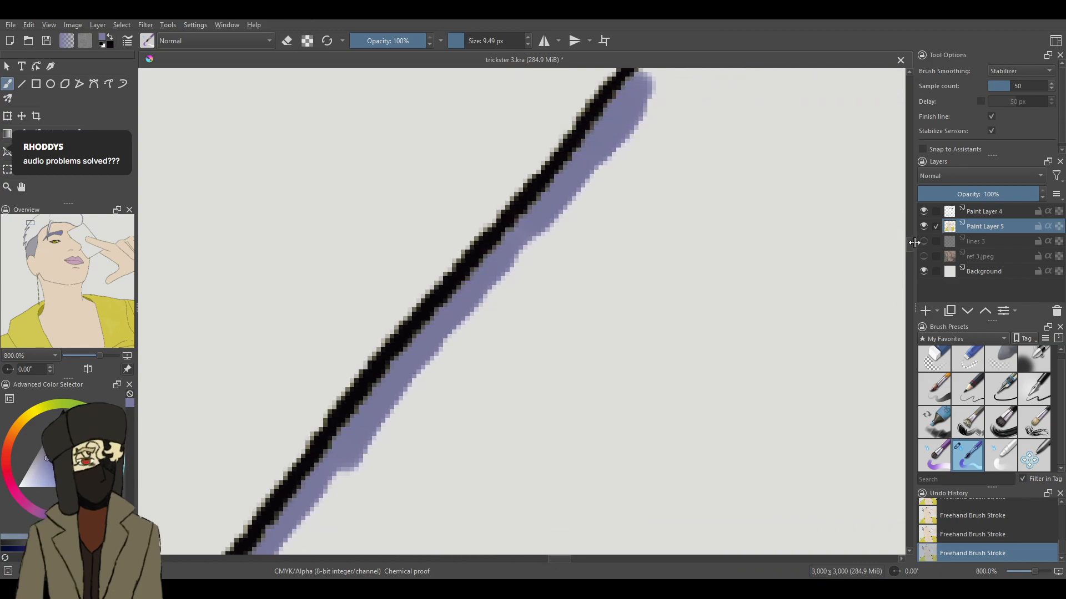
scroll(911, 238, "up", 5)
mouse_move(775, 304)
left_mouse_down()
mouse_move(807, 275)
mouse_move(650, 412)
mouse_move(652, 430)
mouse_move(663, 411)
left_mouse_up()
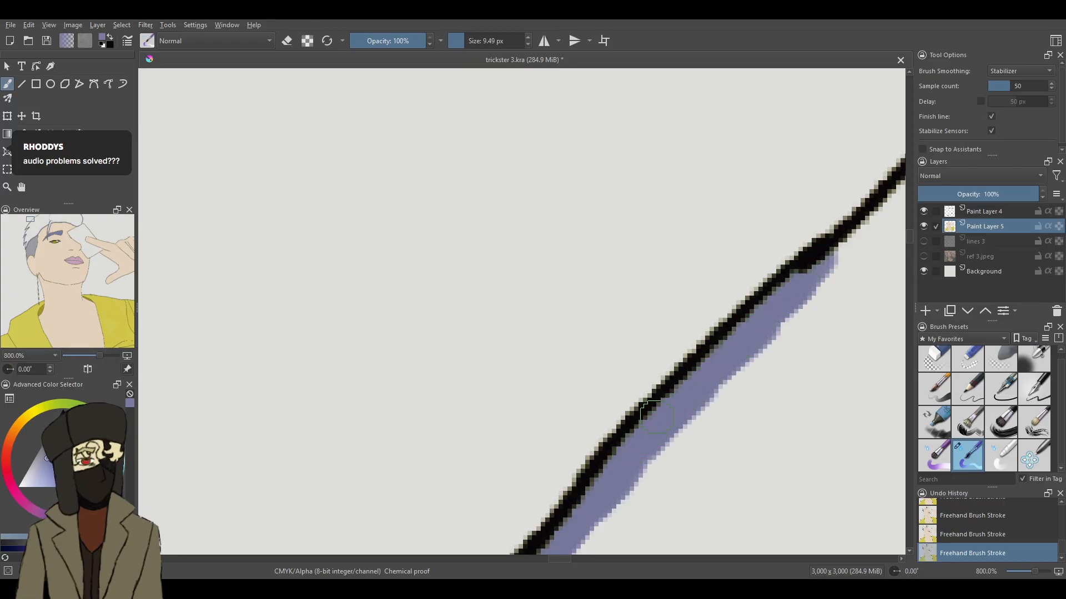
- Extend the purple edge along the long diagonal hair outline, from its thickened section to where the line bends towards the crown
mouse_move(882, 214)
left_mouse_down()
mouse_move(808, 279)
mouse_move(783, 283)
left_mouse_up()
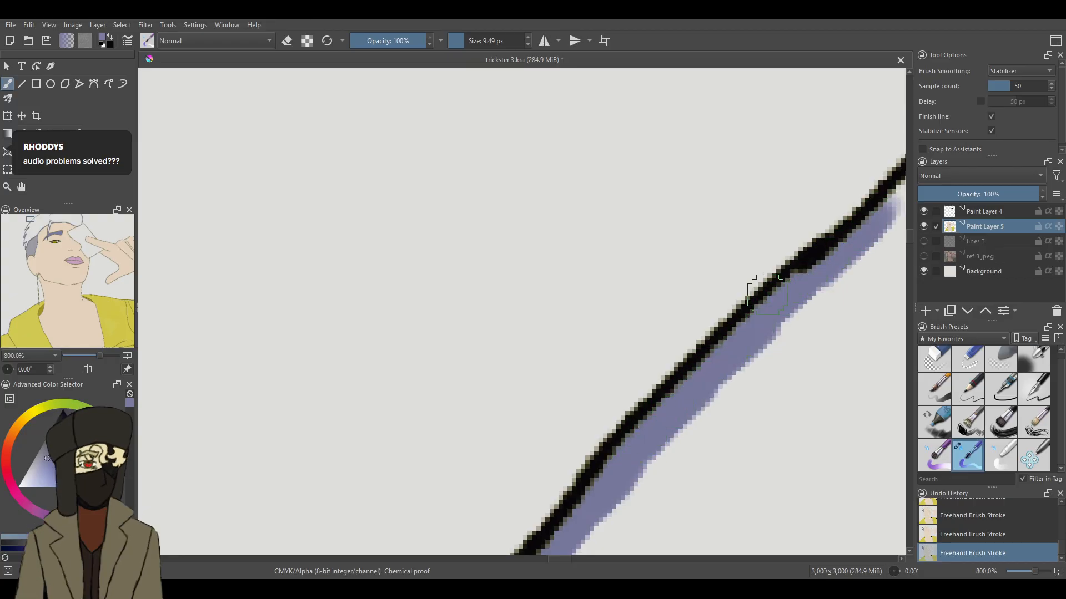
left_click_drag(560, 559, 571, 559)
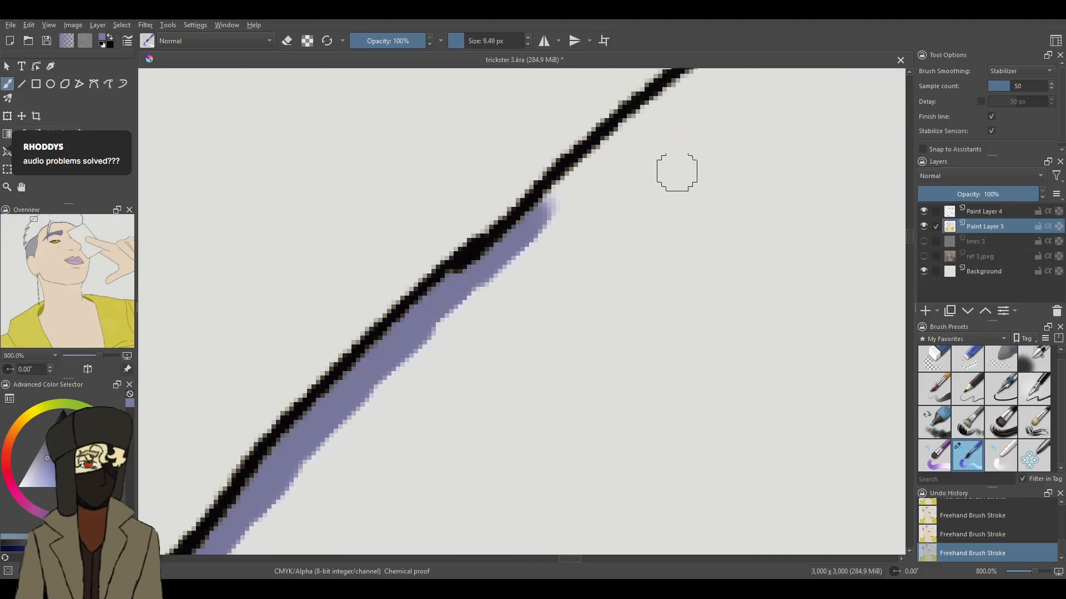
left_click_drag(648, 117, 543, 229)
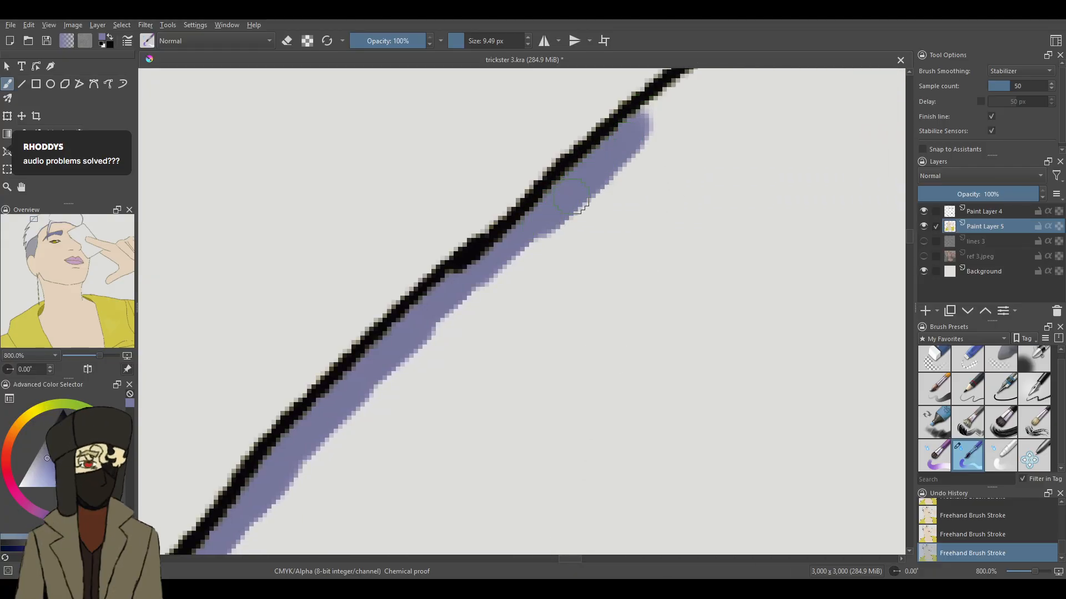
left_click_drag(910, 240, 910, 233)
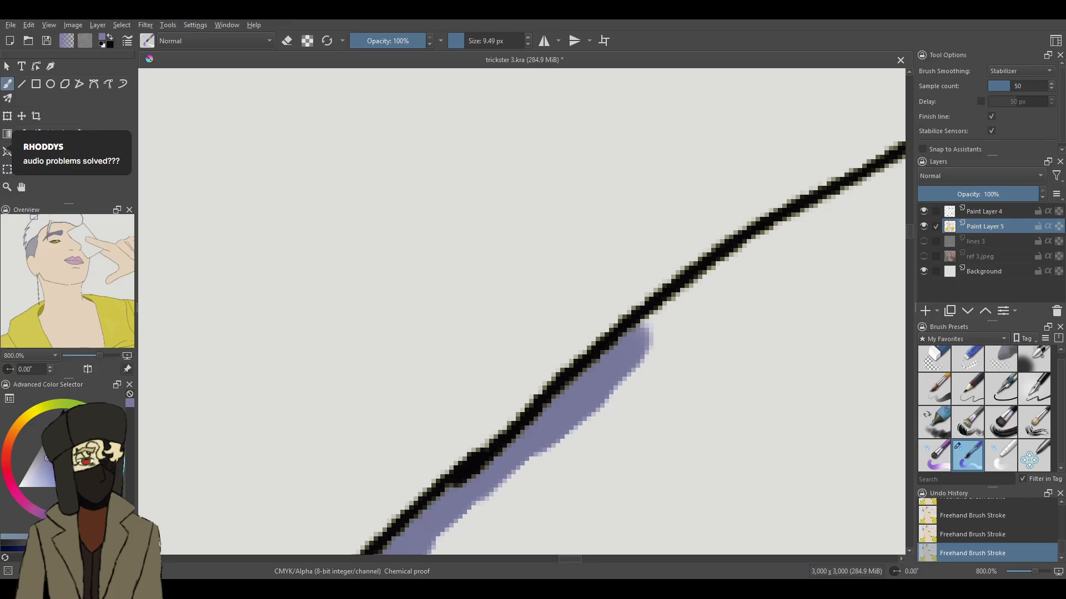
mouse_move(843, 200)
left_mouse_down()
mouse_move(693, 286)
mouse_move(761, 250)
mouse_move(642, 334)
mouse_move(619, 363)
left_mouse_up()
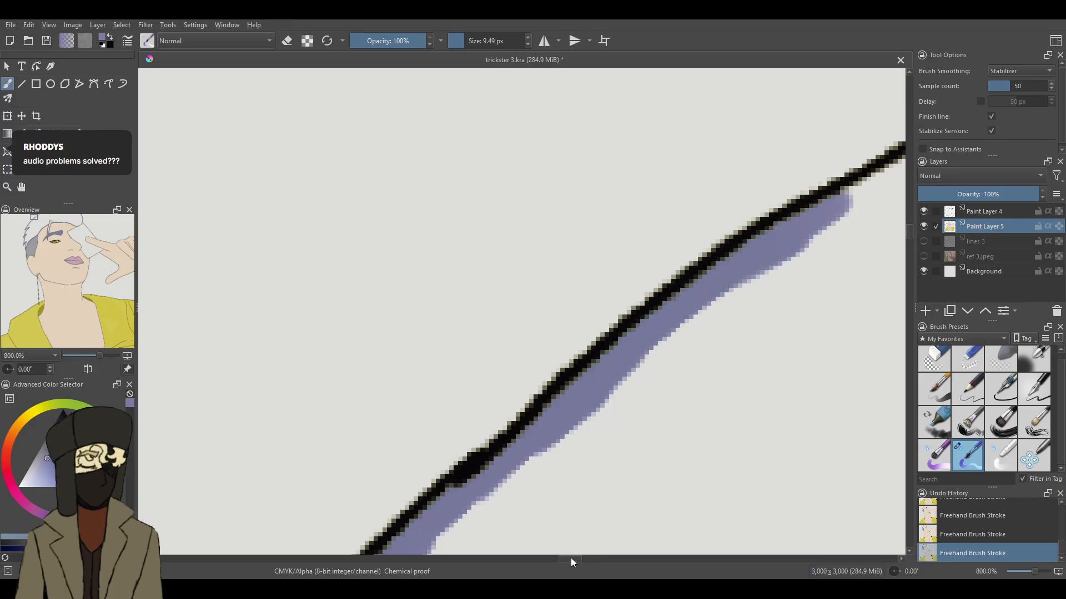
- Undo the stray dab and continue the purple edge along the outline up to the canvas's upper edge
scroll(574, 560, "right", 2)
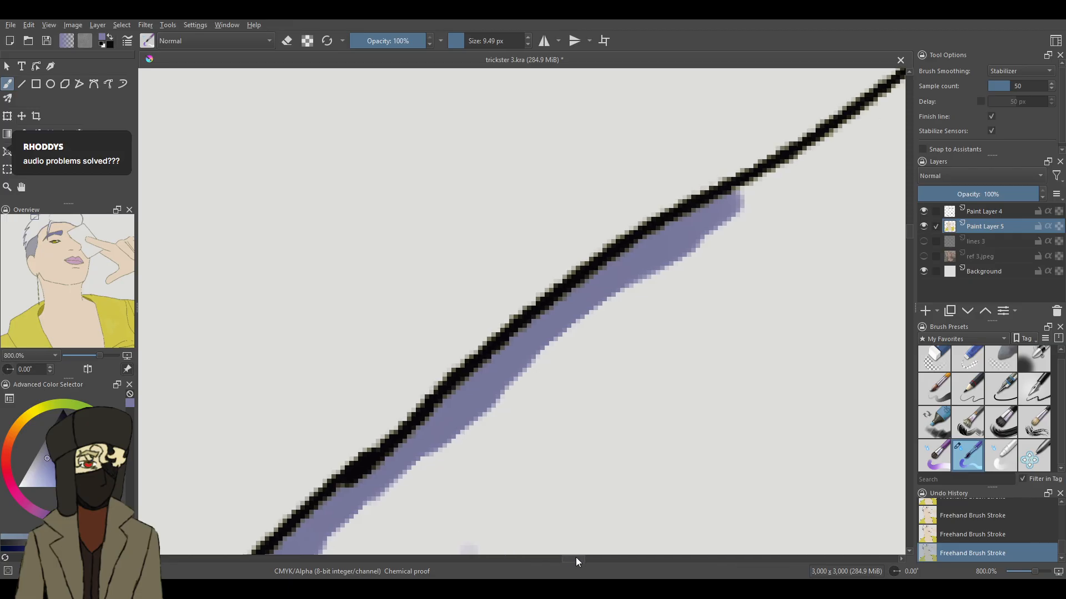
key("ctrl+z")
mouse_move(722, 225)
left_mouse_down()
mouse_move(819, 161)
mouse_move(896, 88)
left_mouse_up()
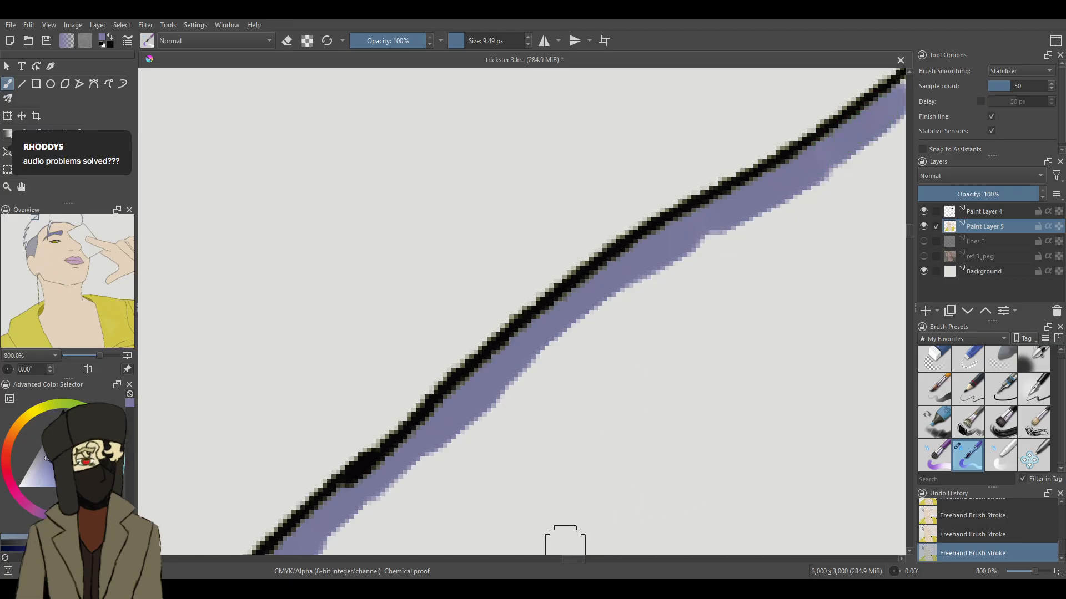
scroll(582, 557, "right", 6)
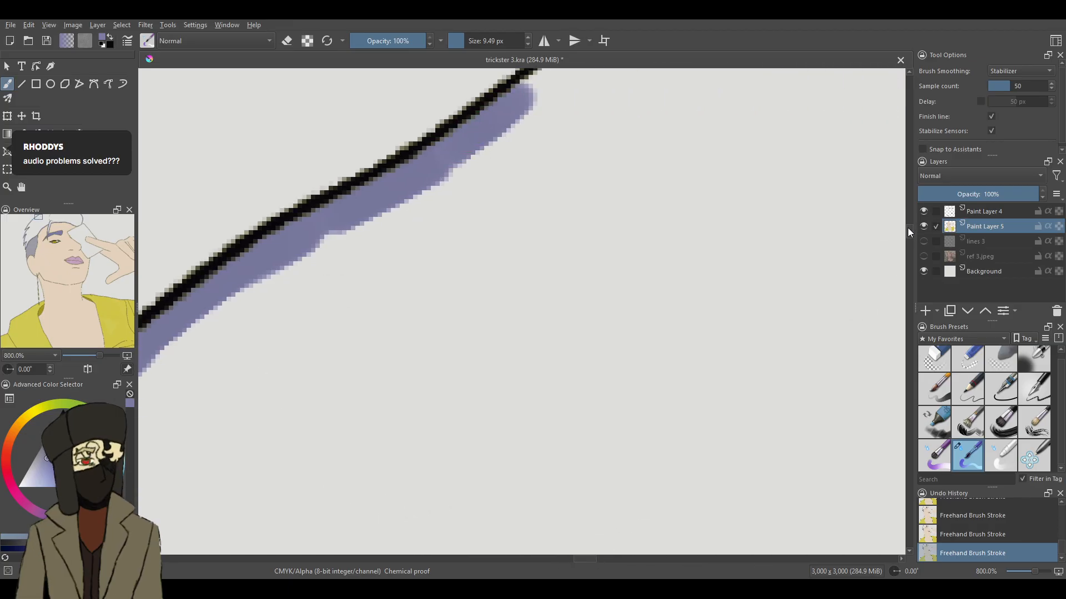
scroll(910, 228, "up", 2)
mouse_move(620, 203)
left_mouse_down()
mouse_move(526, 269)
mouse_move(630, 203)
left_mouse_up()
- Flood-fill the enclosed hair area with the purple colour and check the whole portrait
left_click_drag(1040, 575, 1027, 576)
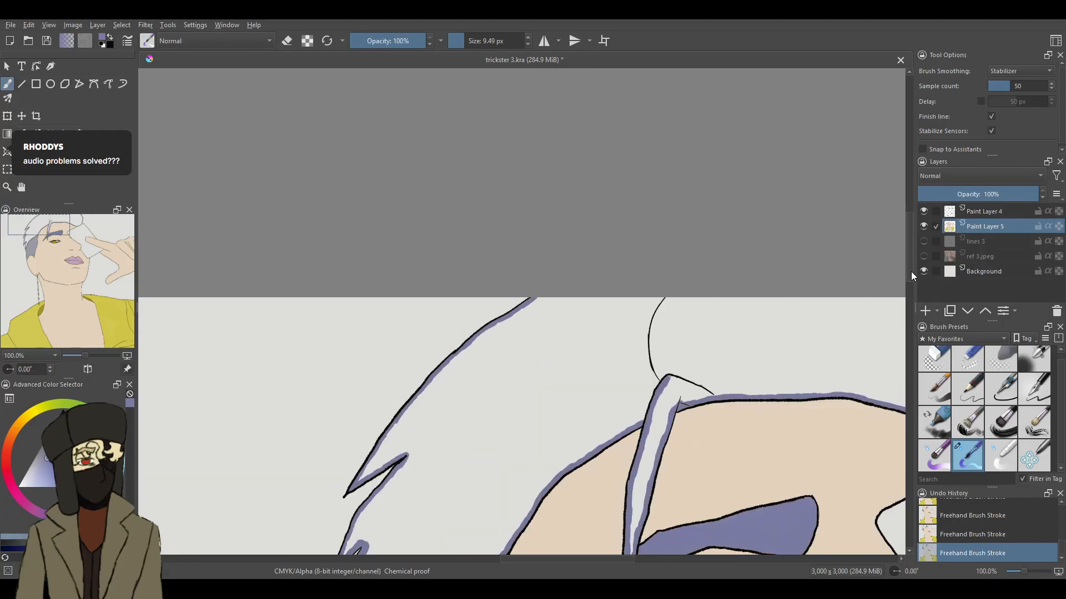
scroll(911, 271, "down", 3)
key("f")
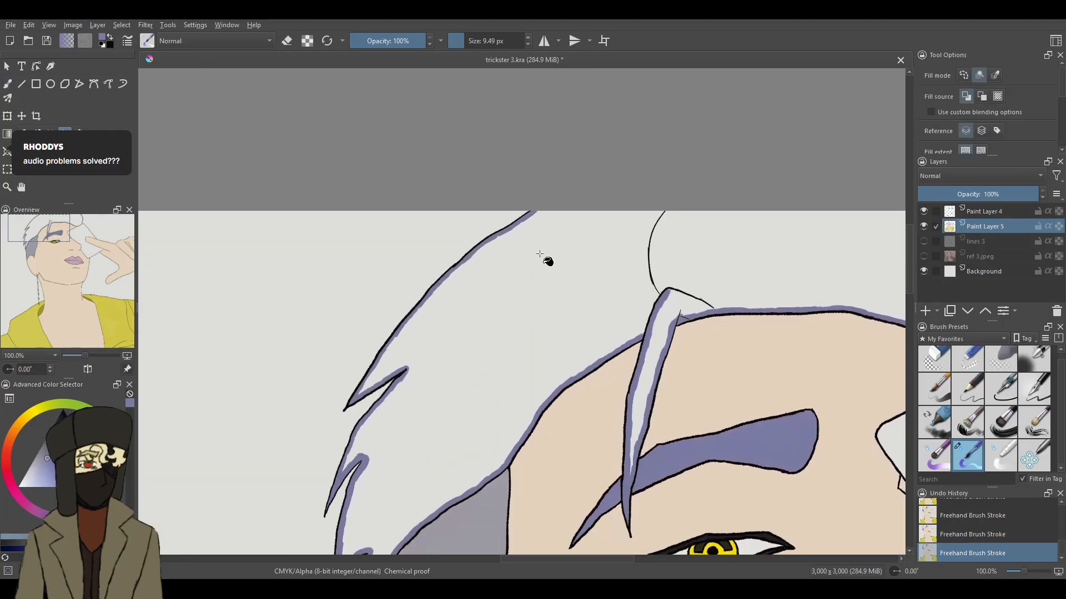
left_click(554, 348)
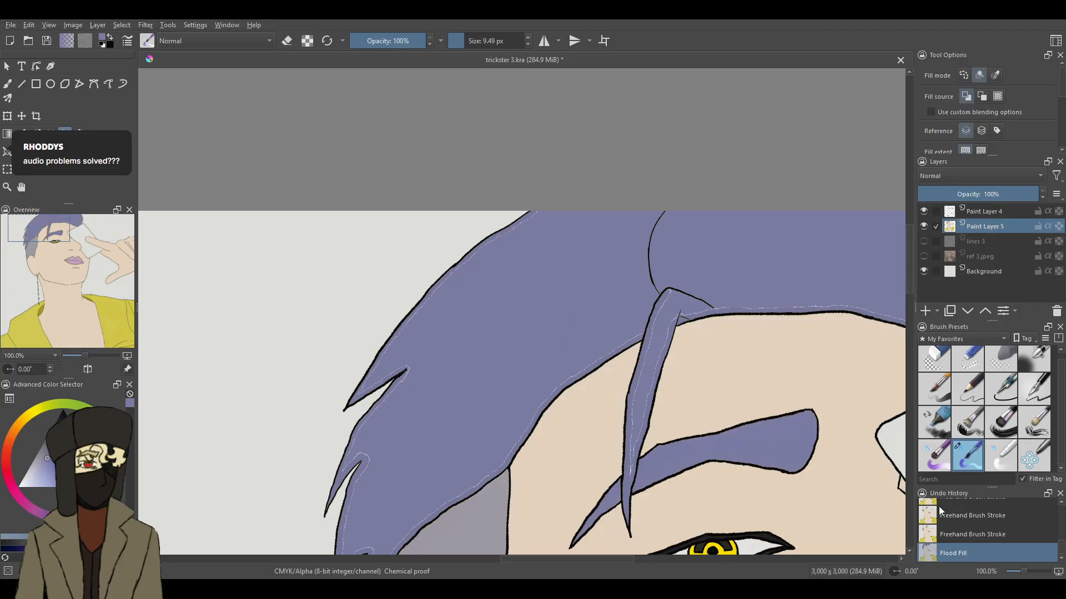
left_click_drag(1025, 573, 1024, 577)
key("ctrl+minus")
key("ctrl+minus")
key("ctrl+minus")
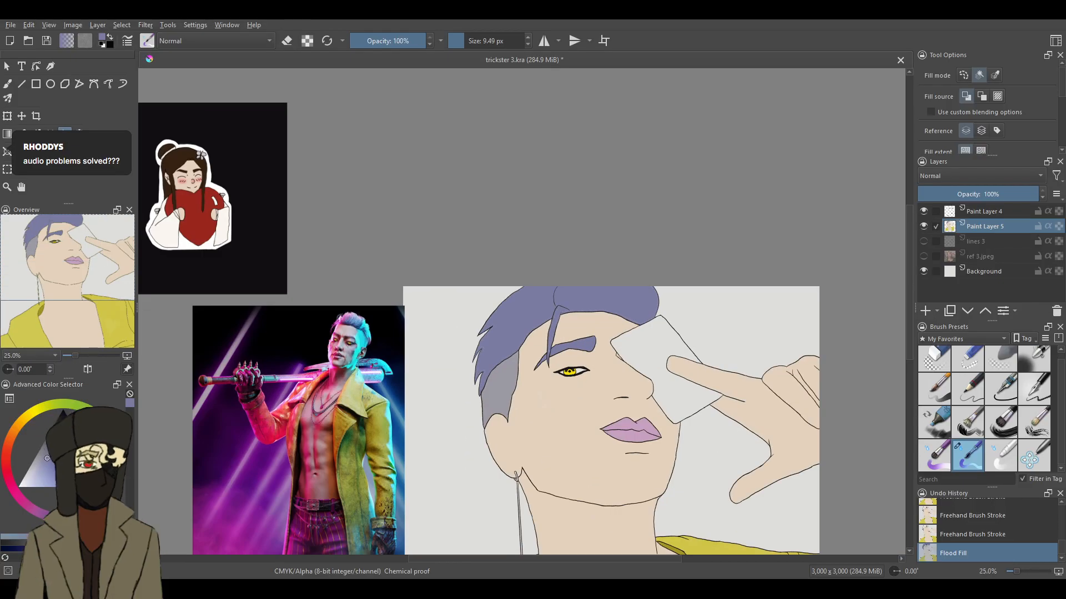
- With the 9.49 px brush, paint purple over the pale seam at the peak of the strand crossing the forehead
key("ctrl+plus")
key("ctrl+plus")
key("ctrl+plus")
key("ctrl+plus")
key("ctrl+plus")
key("ctrl+plus")
key("ctrl+plus")
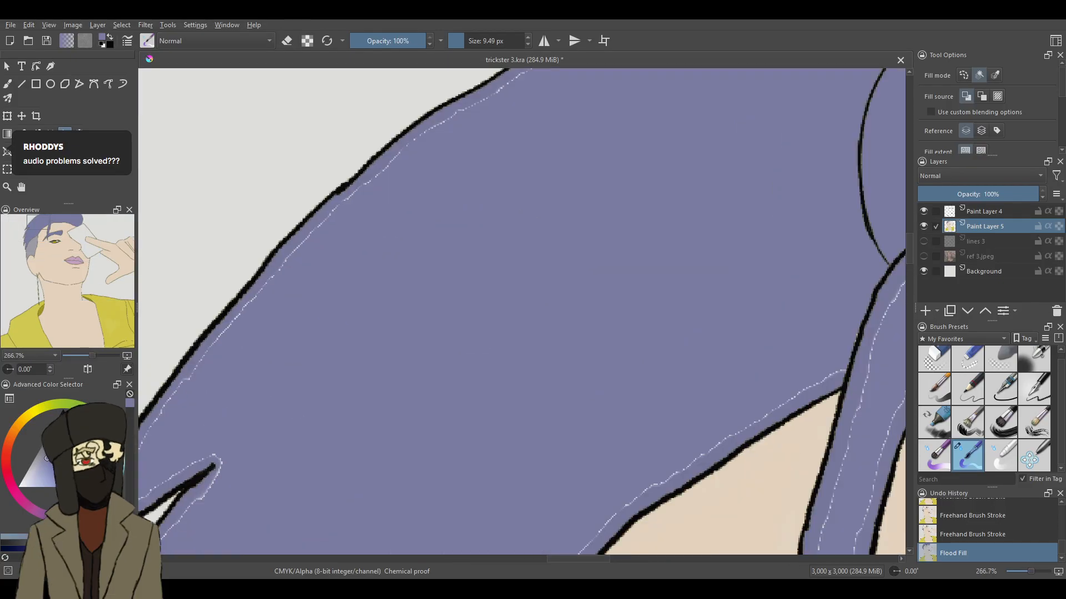
key("b")
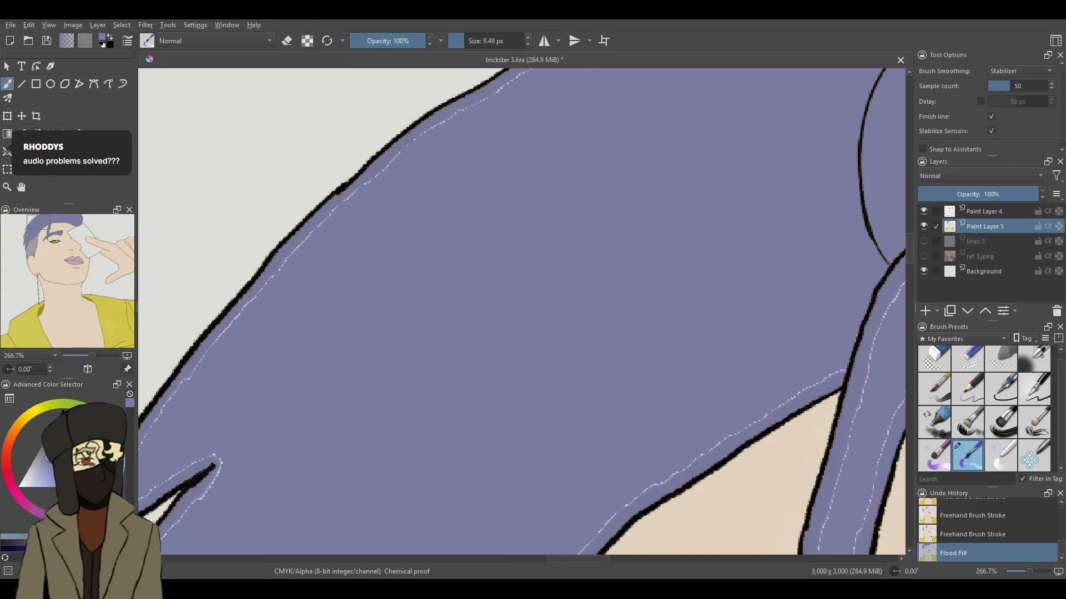
left_click_drag(602, 559, 629, 562)
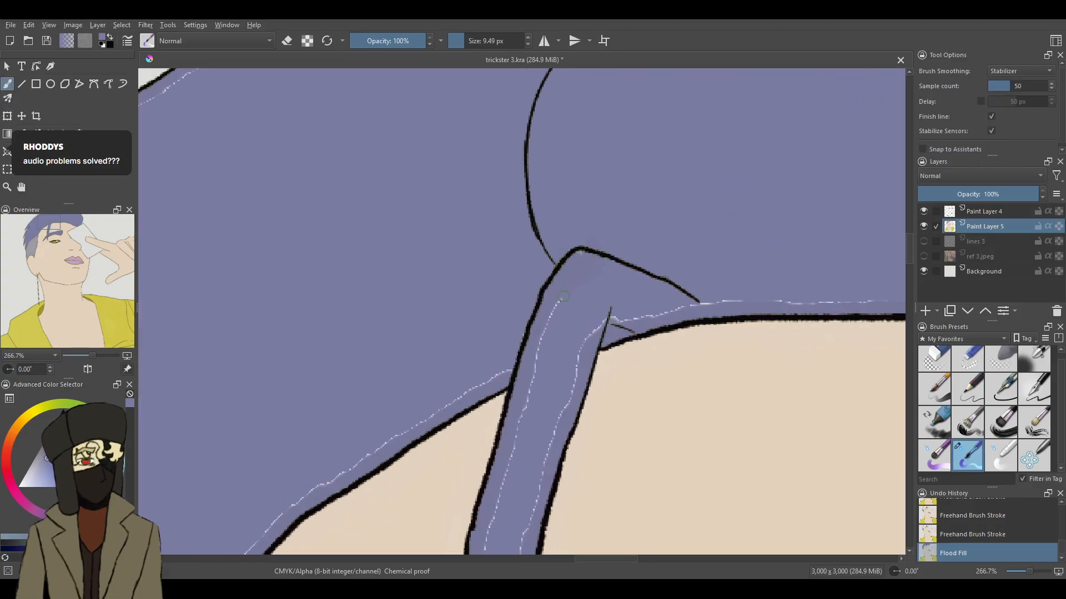
mouse_move(584, 270)
left_mouse_down()
mouse_move(587, 247)
mouse_move(578, 241)
left_mouse_up()
- Blend the colour around the forehead strand's peak and adjoining hairline, reducing the blending brush to 16.68 px
left_click(1000, 455)
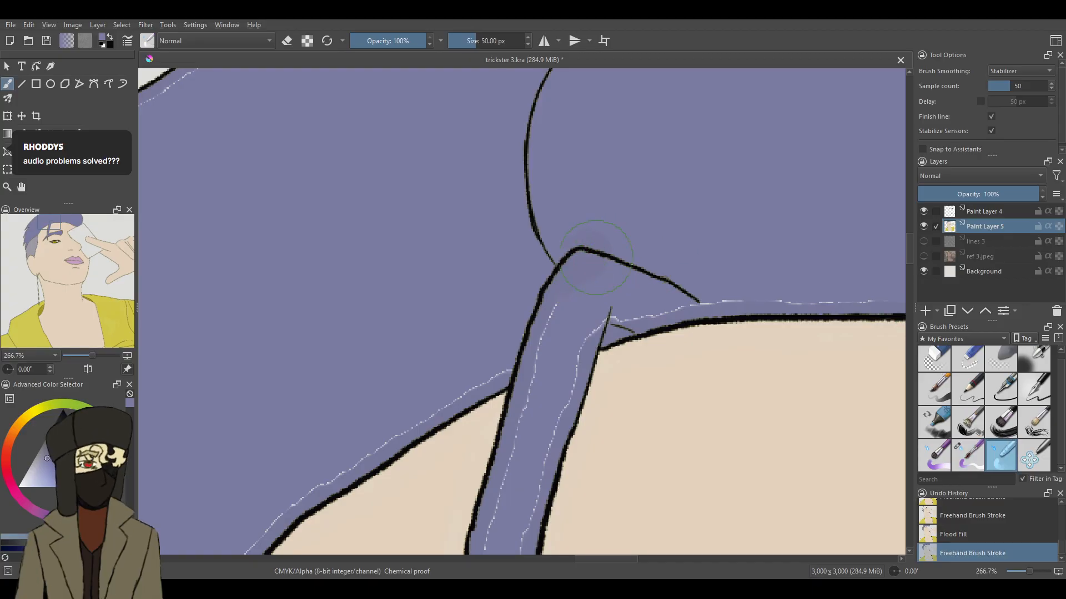
left_click_drag(572, 228, 607, 240)
left_click(465, 40)
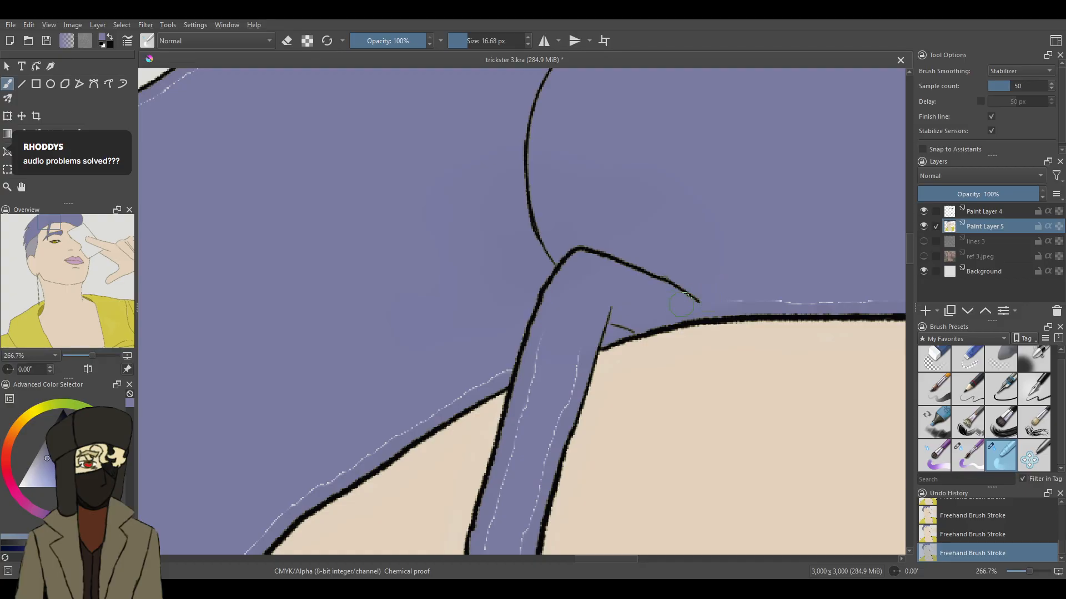
left_click_drag(788, 289, 838, 299)
- Blend away the pale seams in the forehead strand's upper part and where the neighbouring hairline meets it
left_click_drag(1023, 568, 1033, 562)
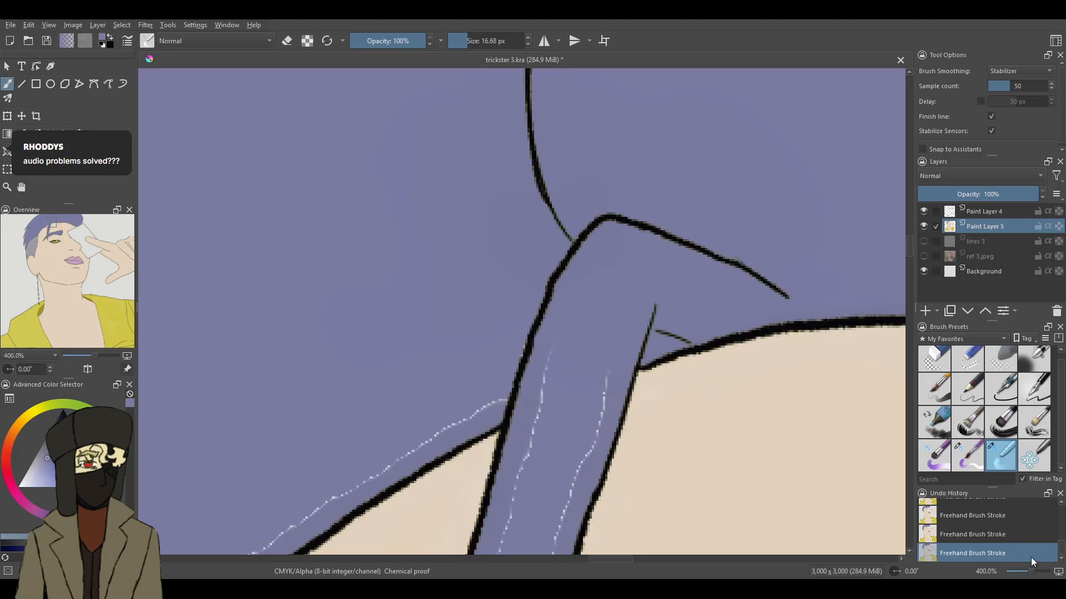
left_click_drag(909, 245, 906, 252)
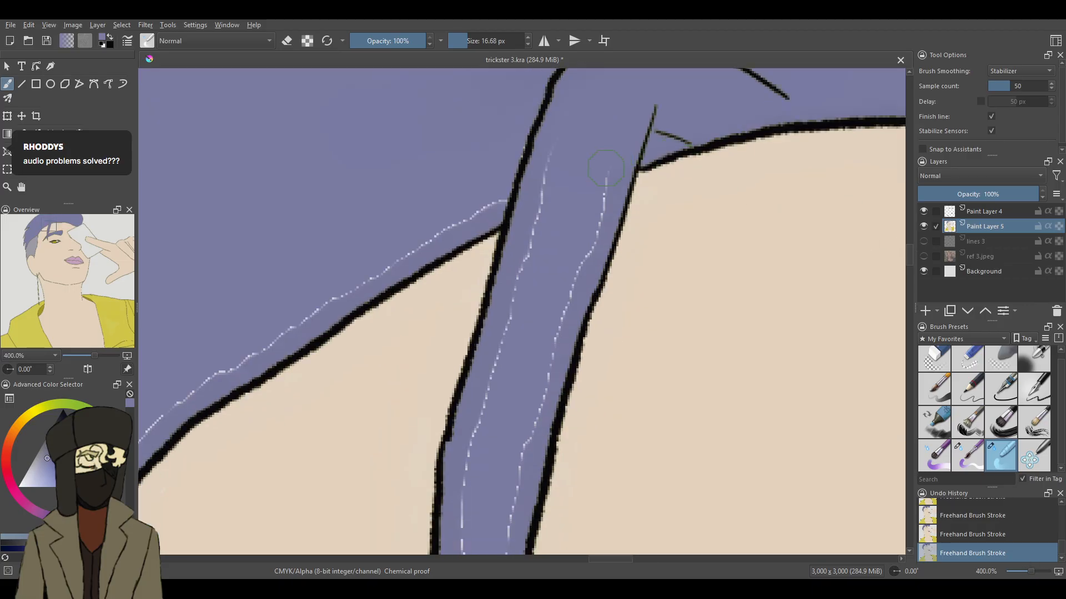
left_click_drag(596, 192, 576, 251)
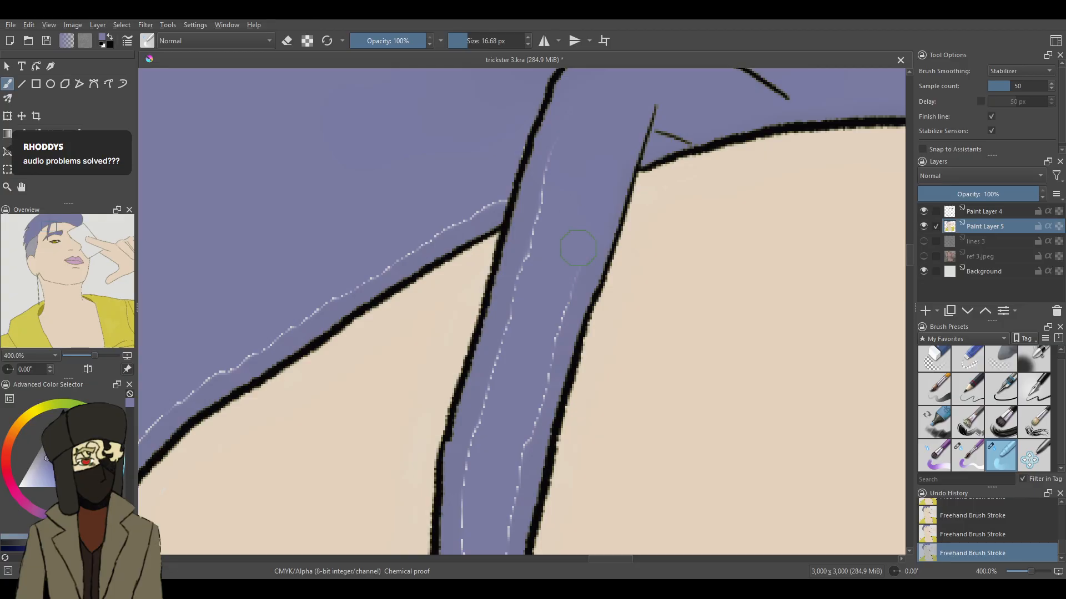
left_click_drag(562, 317, 546, 357)
mouse_move(553, 181)
left_mouse_down()
mouse_move(534, 225)
mouse_move(577, 82)
mouse_move(517, 138)
mouse_move(519, 186)
mouse_move(507, 169)
mouse_move(514, 203)
mouse_move(402, 241)
mouse_move(483, 185)
mouse_move(403, 233)
left_mouse_up()
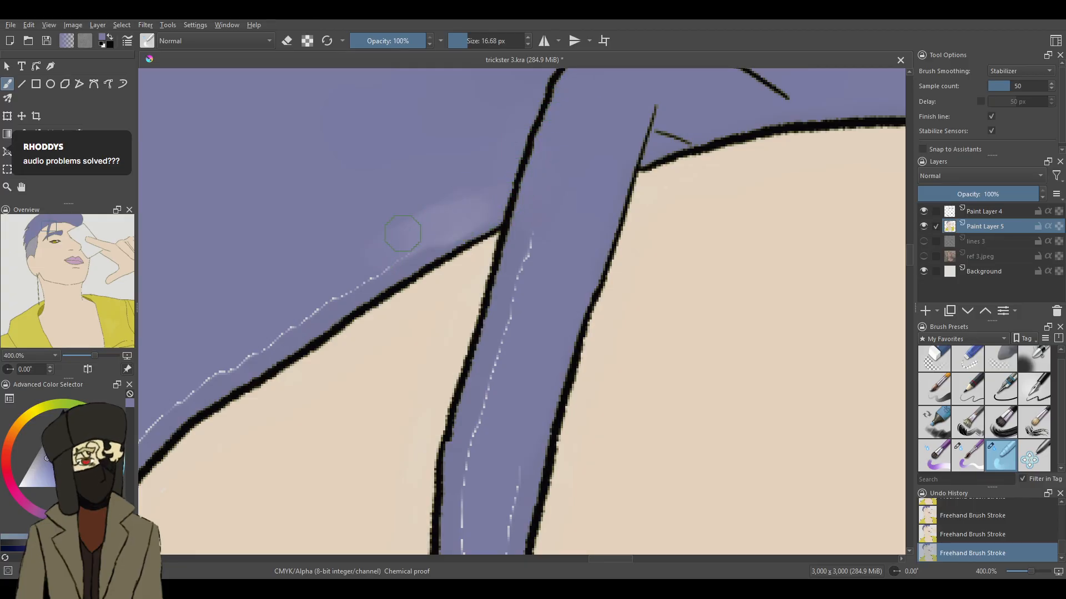
- Repaint the pale patch above the hairline beside the strand with the 9.49 px brush, and smooth it with the 16.68 px blending brush
left_click(968, 454)
mouse_move(423, 188)
left_mouse_down()
mouse_move(464, 202)
mouse_move(468, 193)
left_mouse_up()
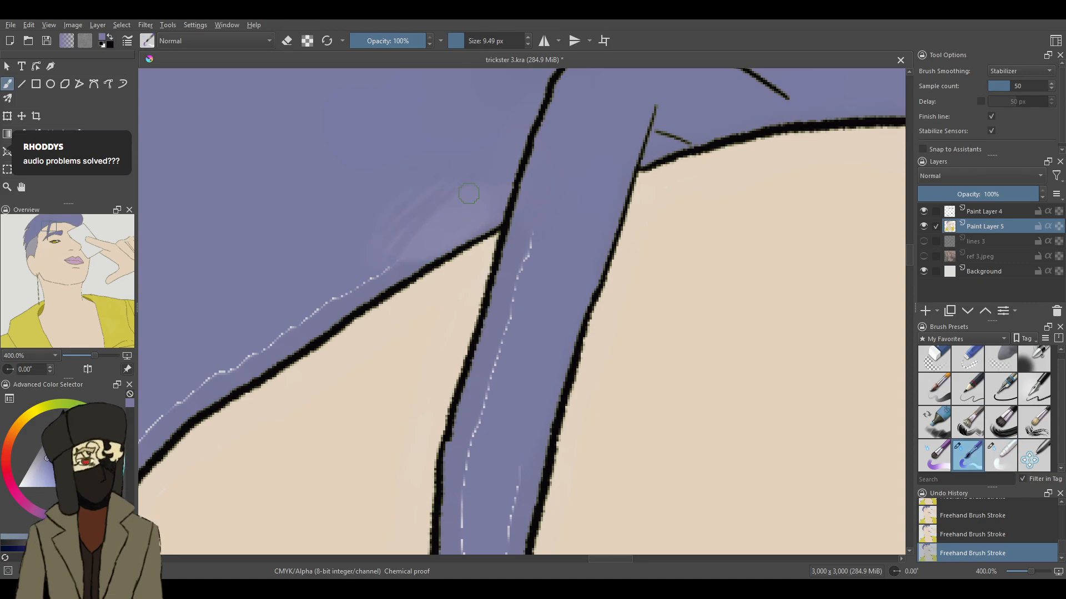
left_click(997, 445)
mouse_move(432, 205)
left_mouse_down()
mouse_move(403, 203)
mouse_move(396, 241)
left_mouse_up()
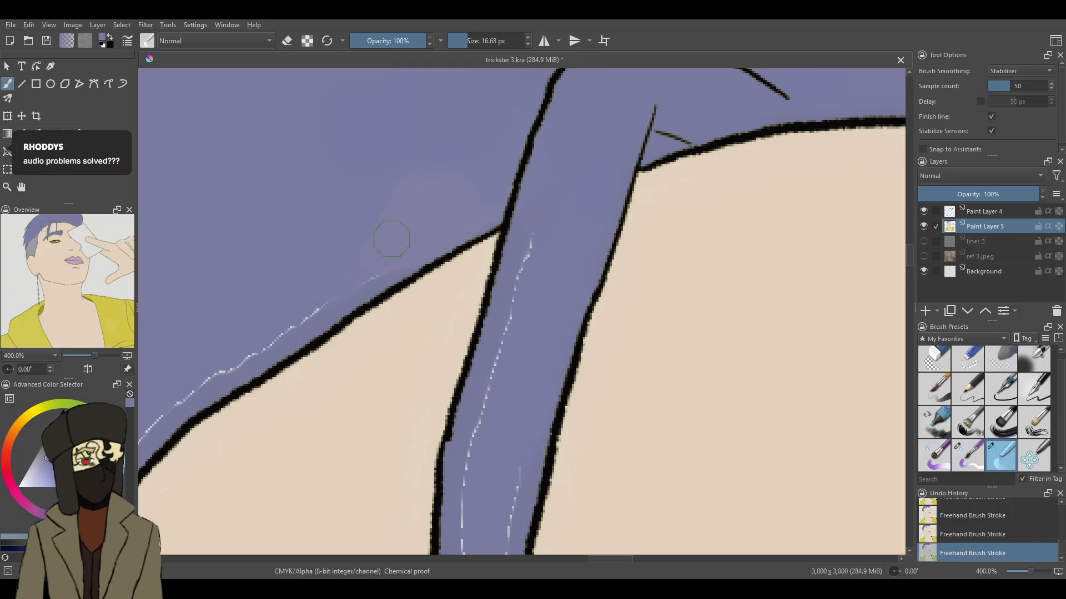
mouse_move(338, 223)
left_mouse_down()
mouse_move(252, 354)
mouse_move(260, 251)
mouse_move(234, 310)
mouse_move(252, 270)
mouse_move(229, 382)
left_mouse_up()
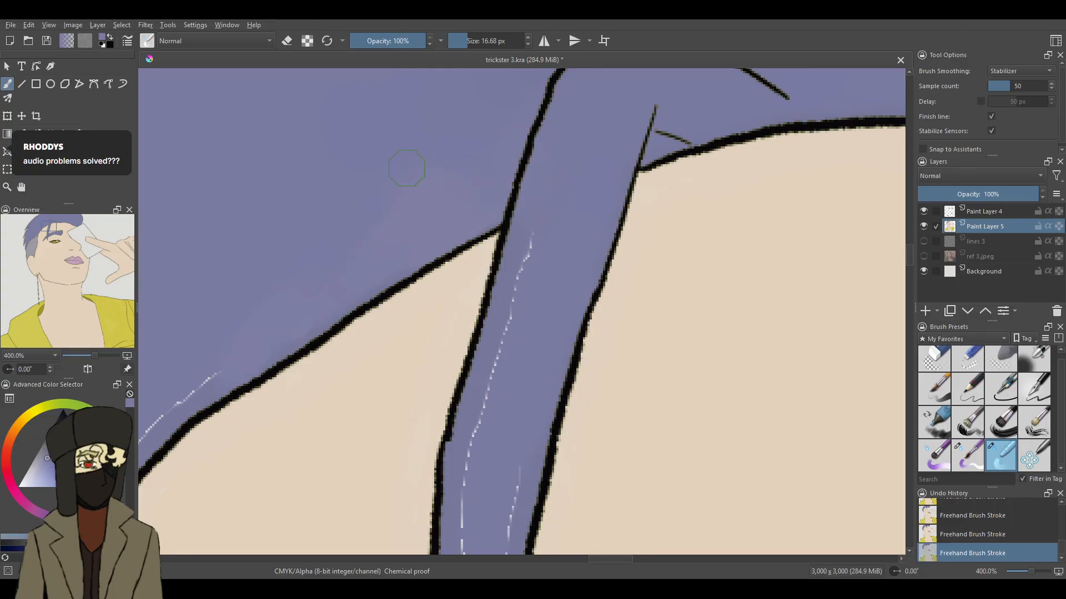
- Remove the remaining pale seams down the forehead strand to the eyebrow crossing, using the 9.49 px paint brush and 16.68 px blending brush
left_click_drag(541, 229, 520, 311)
left_click_drag(493, 364, 482, 433)
left_click(967, 455)
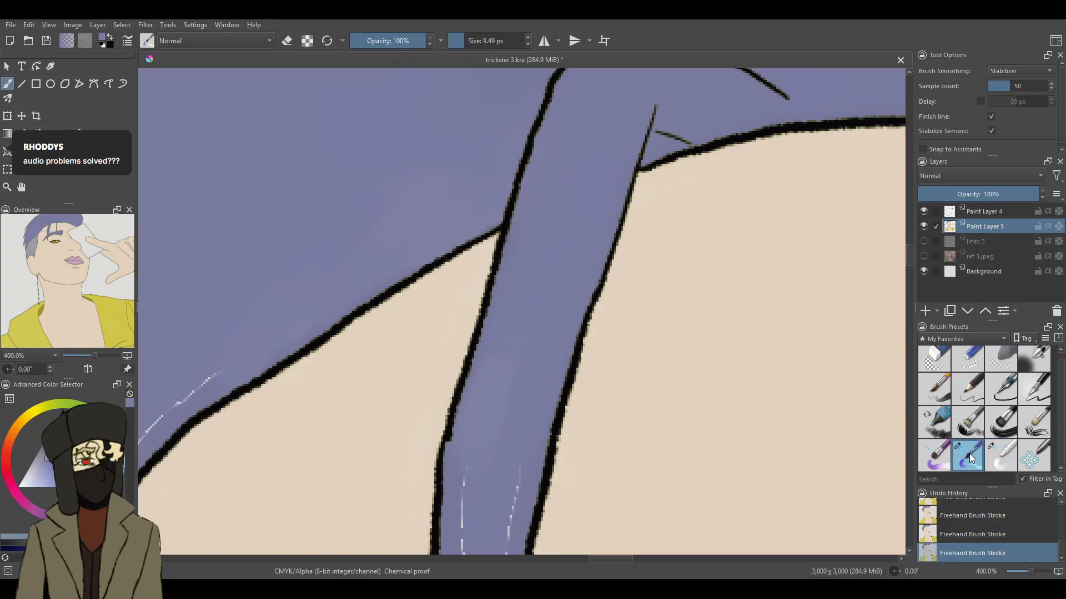
scroll(858, 246, "down", 5)
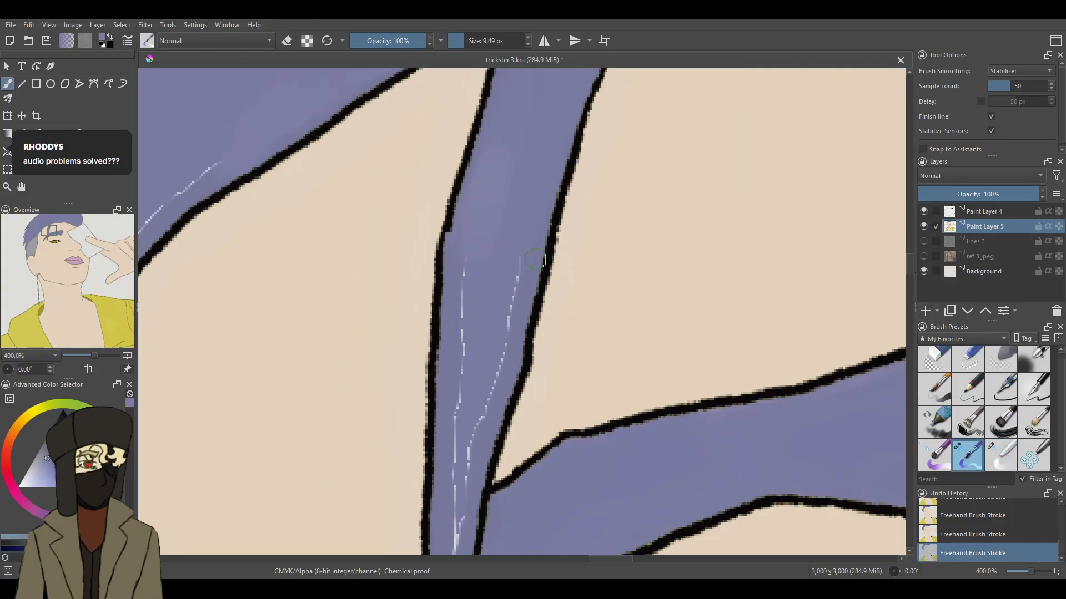
mouse_move(501, 353)
left_mouse_down()
mouse_move(515, 315)
mouse_move(479, 453)
left_mouse_up()
left_click_drag(461, 327, 466, 353)
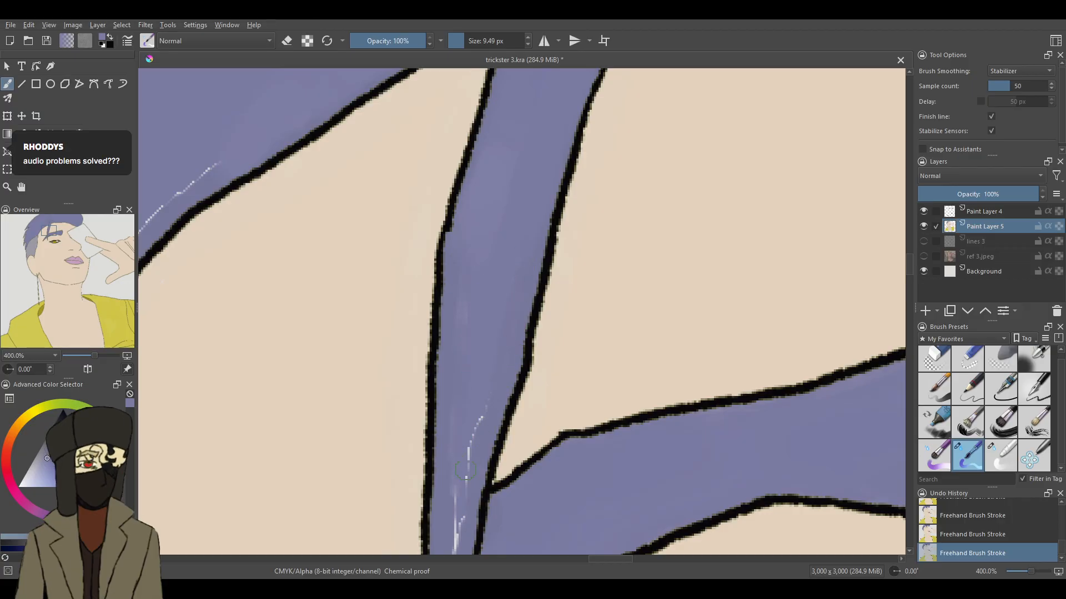
left_click_drag(456, 507, 456, 552)
left_click_drag(910, 262, 898, 276)
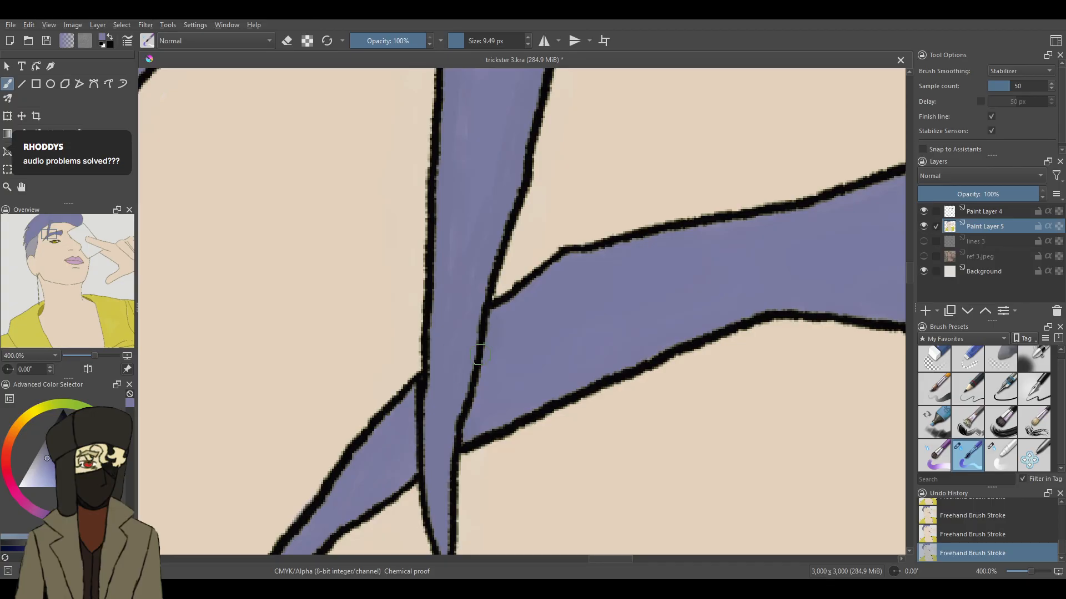
left_click(1000, 454)
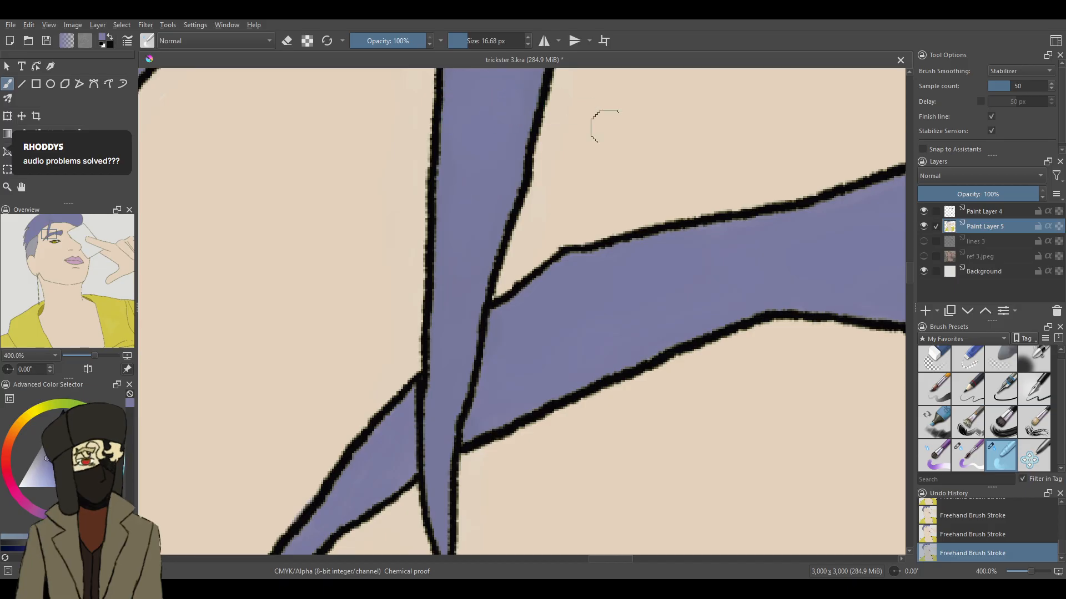
- Cover the pale seam above the hairline's bend with the 9.49 px brush and smooth it with the 16.68 px blending brush
scroll(894, 250, "up", 3)
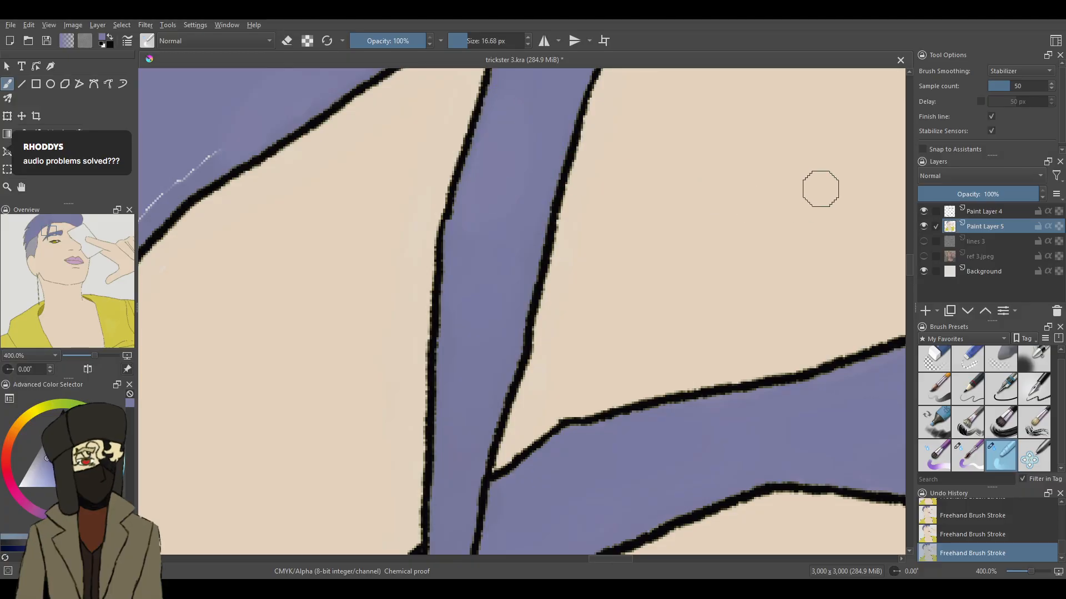
scroll(909, 256, "up", 5)
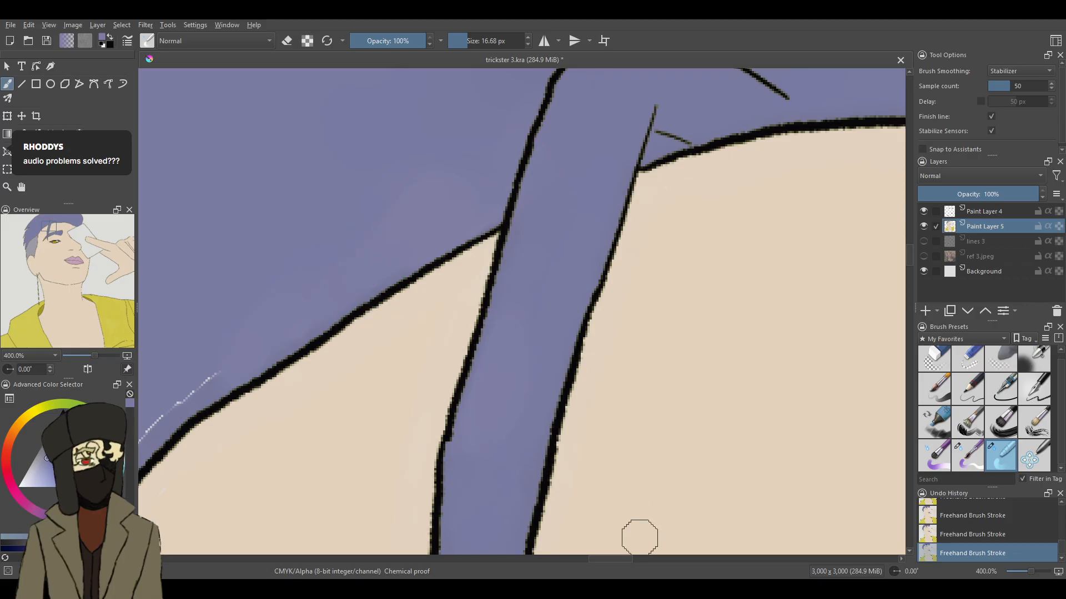
scroll(640, 536, "left", 8)
key("/")
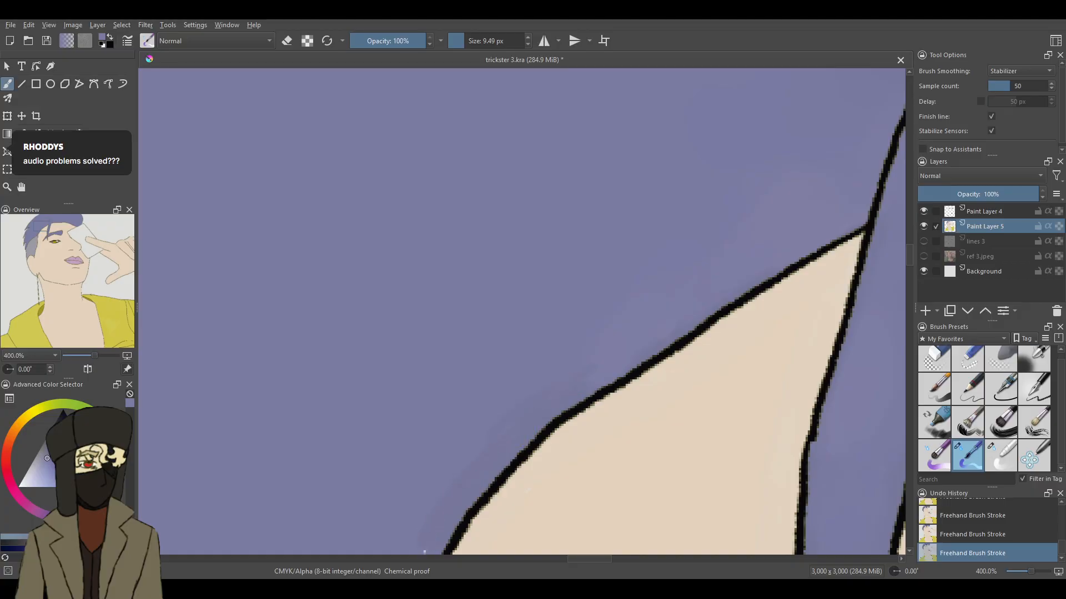
key("/")
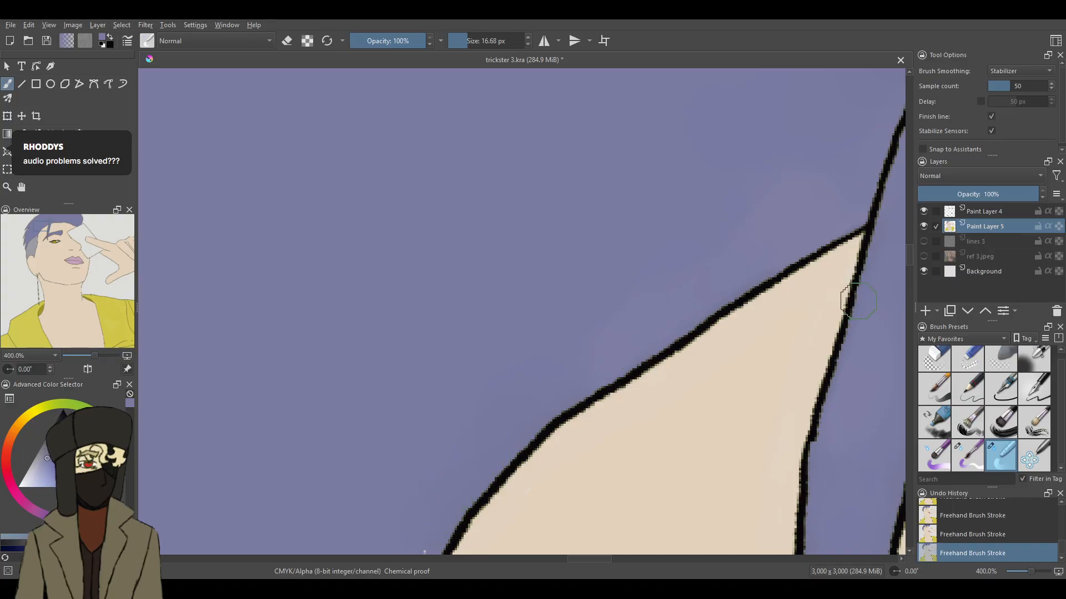
- Blend away the pale seam along the hairline down past the corner where the grey shaved side begins, using the 16.68 px brush
left_click_drag(908, 258, 907, 274)
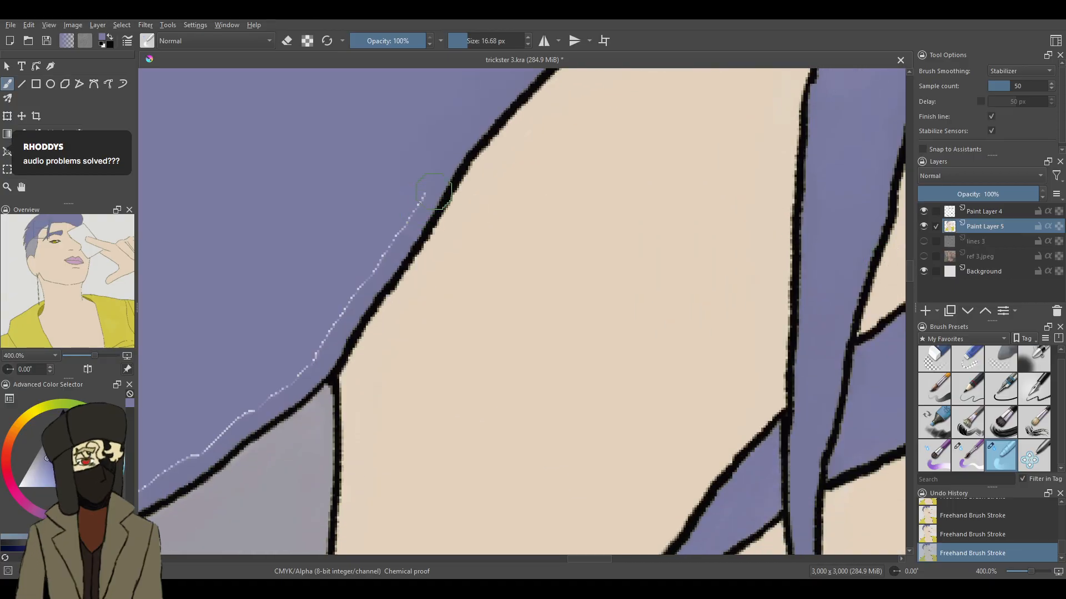
mouse_move(410, 192)
left_mouse_down()
mouse_move(395, 217)
mouse_move(405, 215)
left_mouse_up()
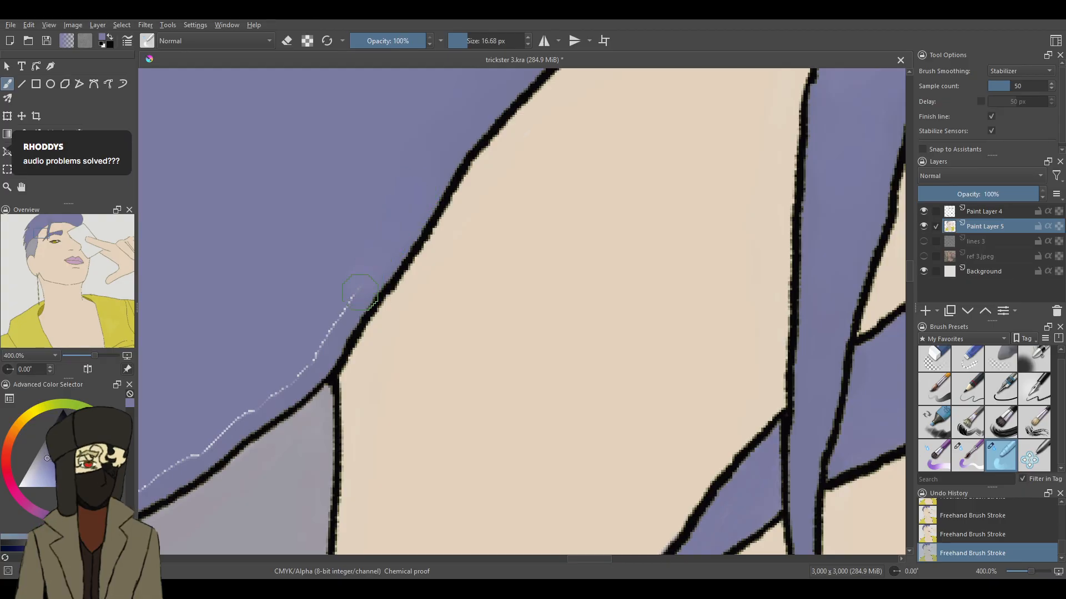
mouse_move(358, 273)
left_mouse_down()
mouse_move(323, 337)
mouse_move(268, 394)
mouse_move(162, 474)
left_mouse_up()
- Blend away the pale seam running along the upper edge of the grey shaved area with the 16.68 px brush
left_click_drag(593, 560, 570, 559)
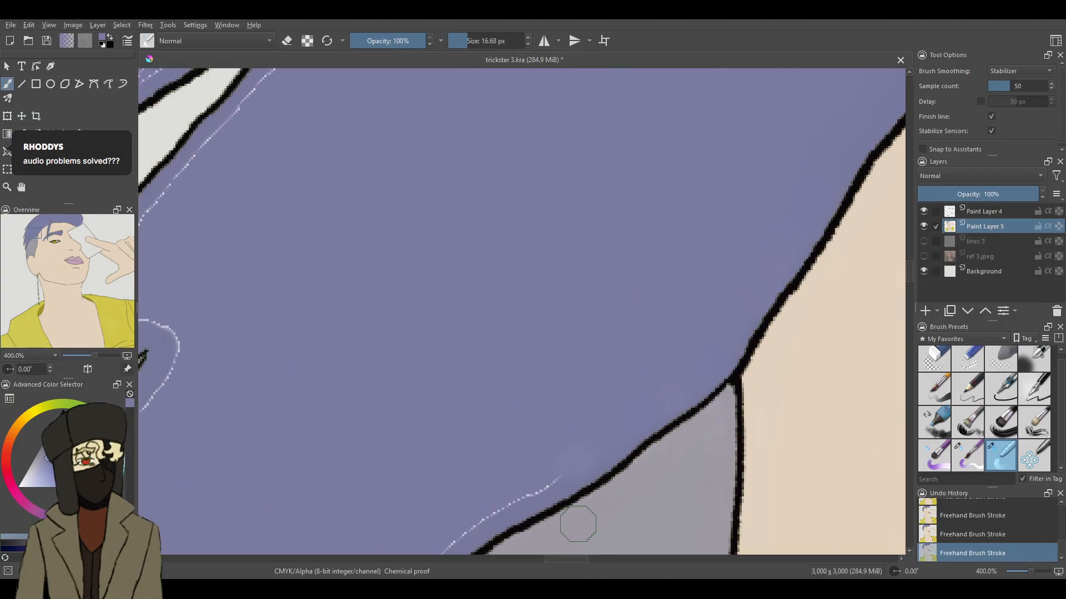
left_click_drag(910, 275, 910, 286)
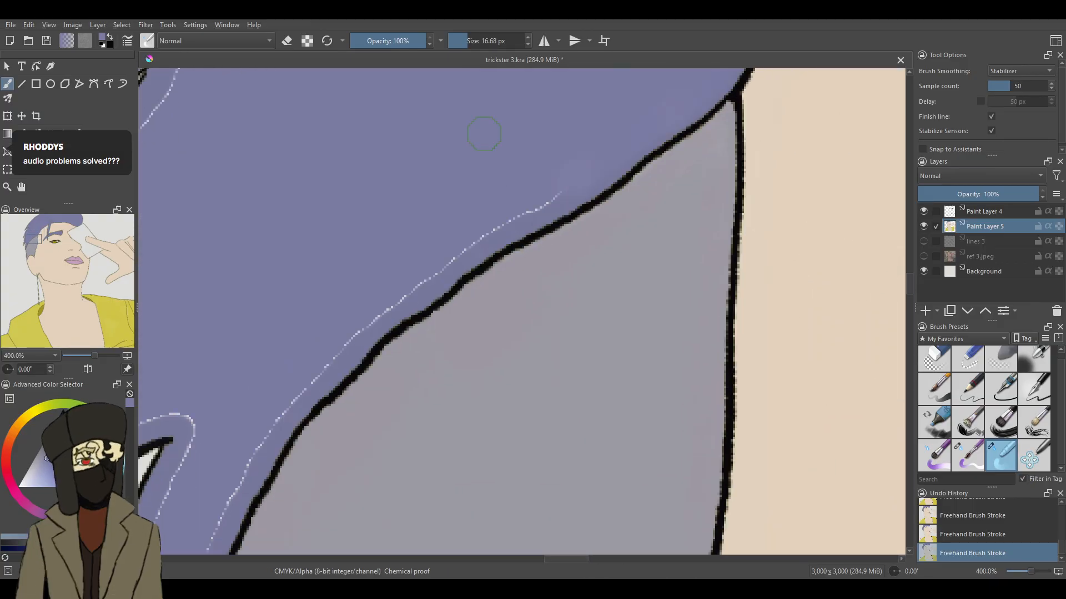
mouse_move(517, 216)
left_mouse_down()
mouse_move(468, 231)
mouse_move(434, 262)
left_mouse_up()
left_click_drag(380, 314, 359, 332)
mouse_move(268, 412)
left_mouse_down()
mouse_move(260, 428)
mouse_move(256, 405)
left_mouse_up()
left_click_drag(241, 475, 215, 517)
- Blend away the pale seams in the two lowest pointed side strands, then repaint the uneven patch with the 9.49 px brush and smooth it
left_click_drag(578, 558, 562, 558)
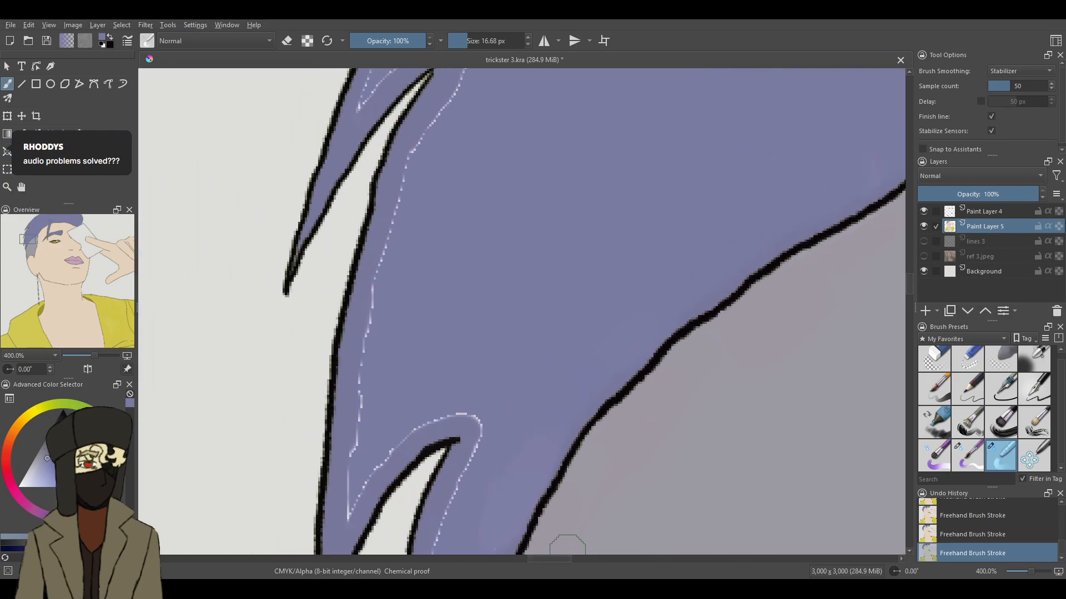
scroll(909, 276, "down", 3)
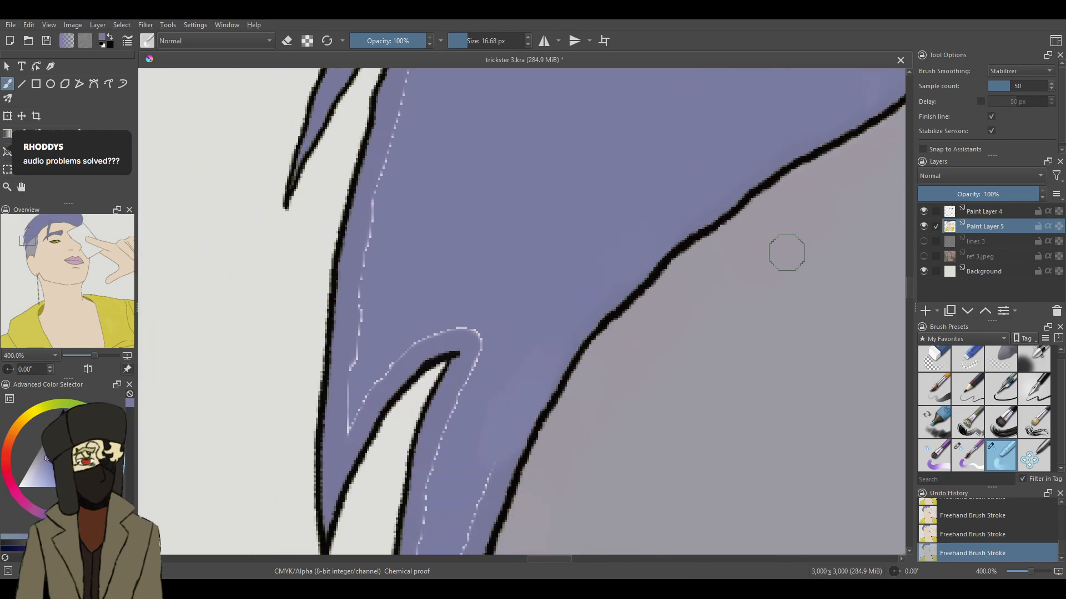
scroll(908, 289, "down", 7)
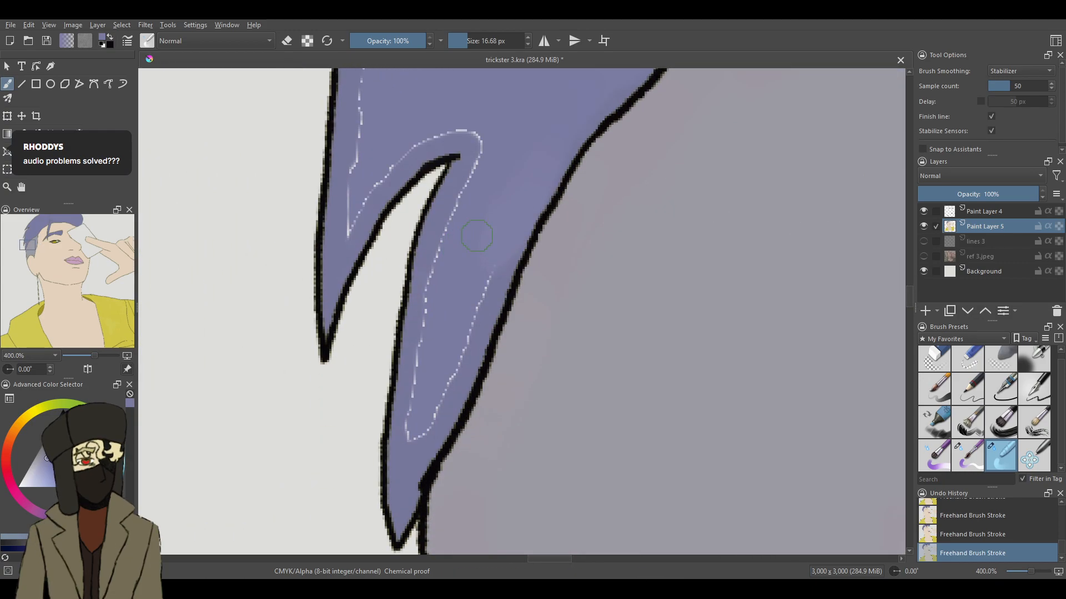
mouse_move(463, 350)
left_mouse_down()
mouse_move(453, 382)
mouse_move(429, 393)
mouse_move(417, 414)
mouse_move(451, 231)
left_mouse_up()
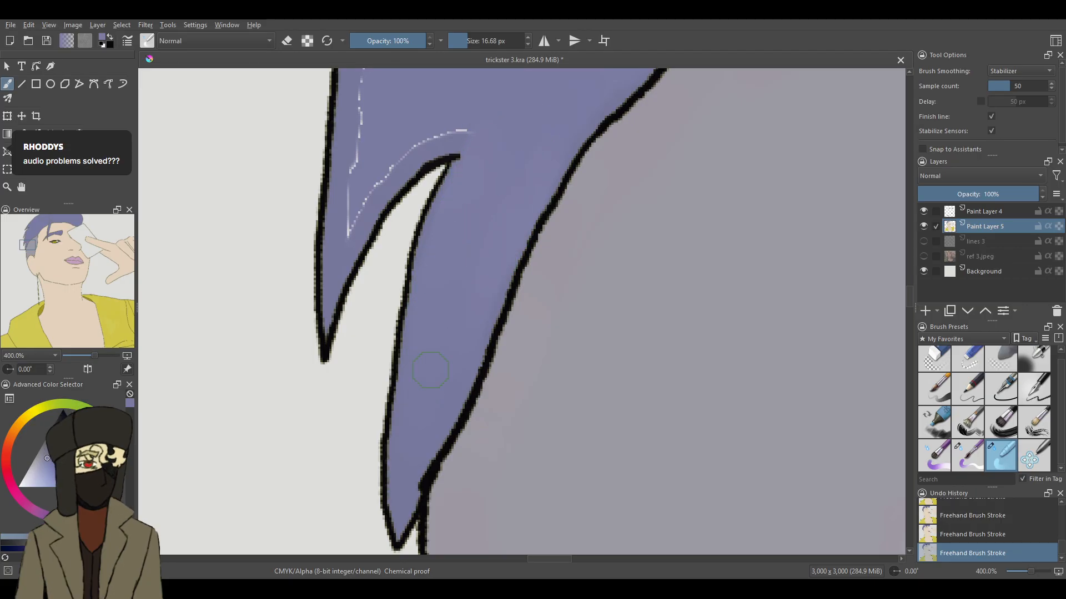
mouse_move(484, 125)
left_mouse_down()
mouse_move(436, 138)
mouse_move(473, 128)
mouse_move(466, 103)
mouse_move(415, 130)
mouse_move(380, 169)
left_mouse_up()
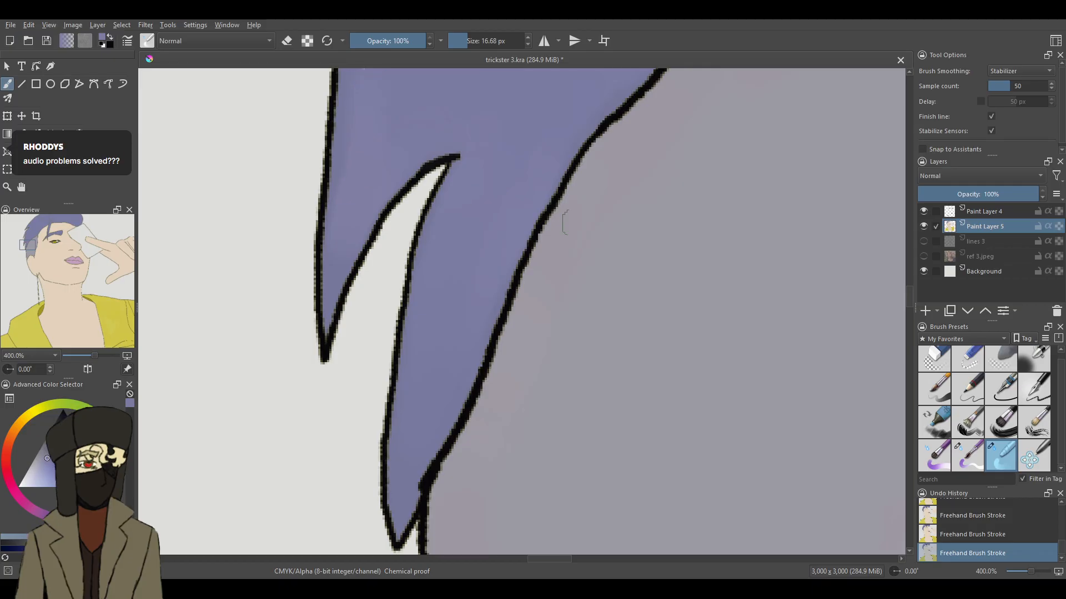
left_click(968, 455)
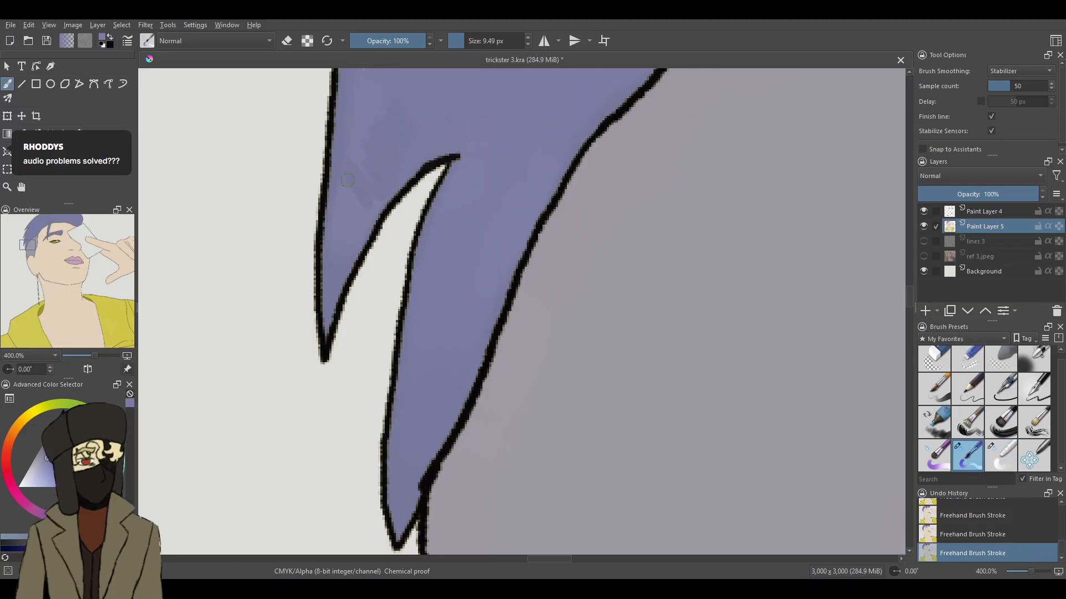
left_click(993, 449)
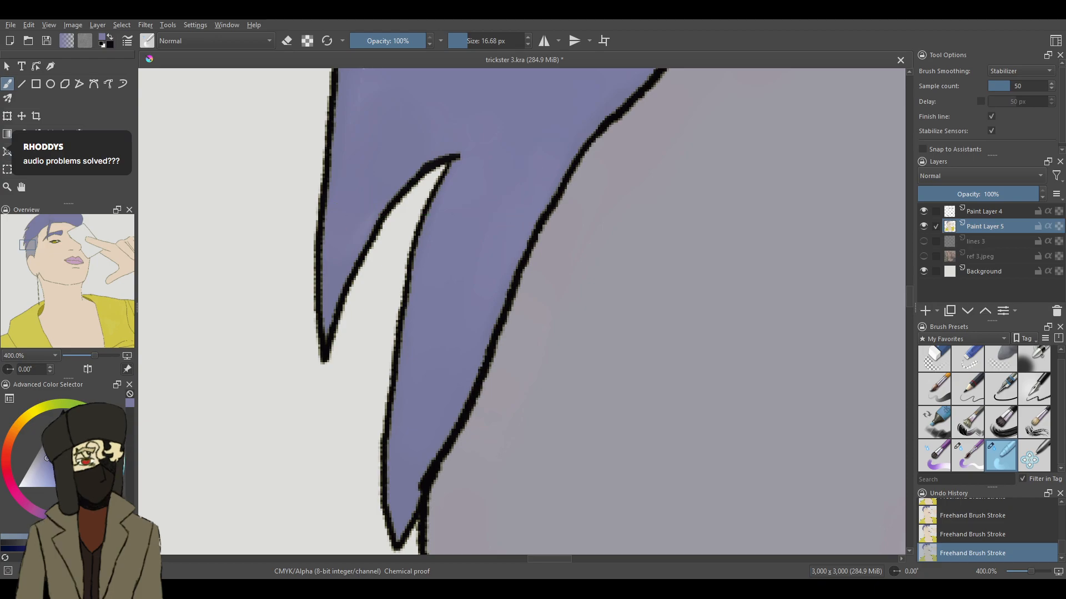
- Cover the pale seam inside the hair's outer outline above the lowest strands with the 9.49 px brush and smooth it at 16.68 px
scroll(910, 287, "up", 4)
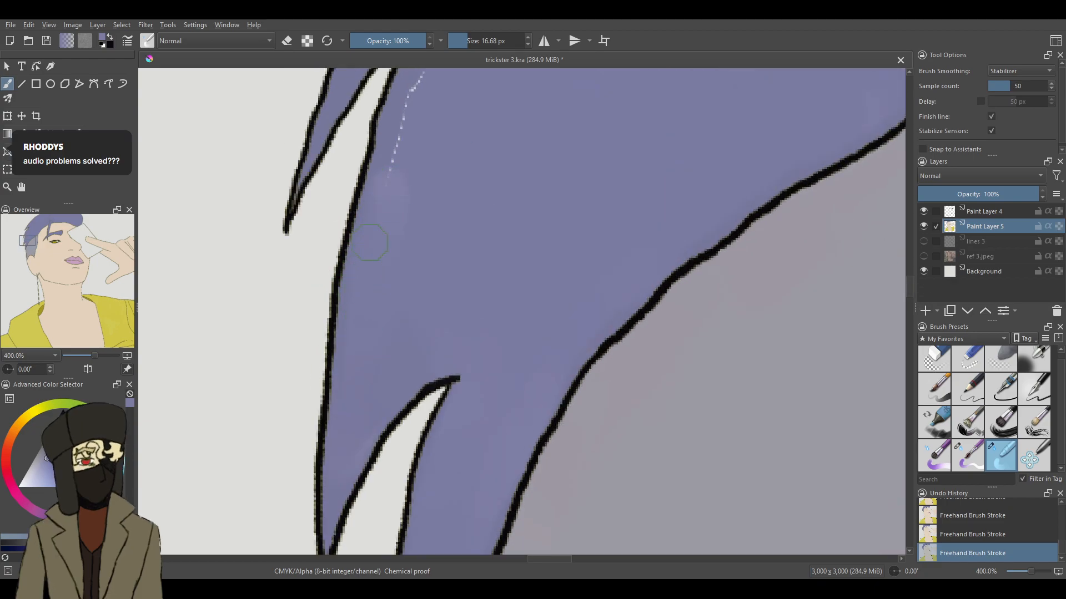
key("slash")
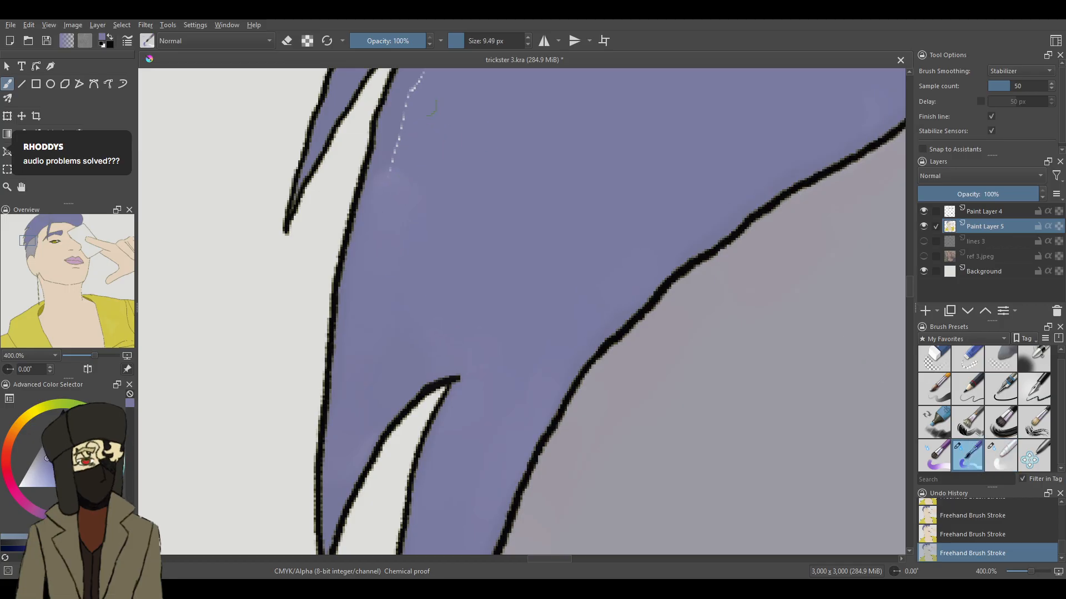
mouse_move(424, 116)
left_mouse_down()
mouse_move(400, 96)
mouse_move(406, 161)
mouse_move(391, 154)
mouse_move(383, 226)
left_mouse_up()
key("slash")
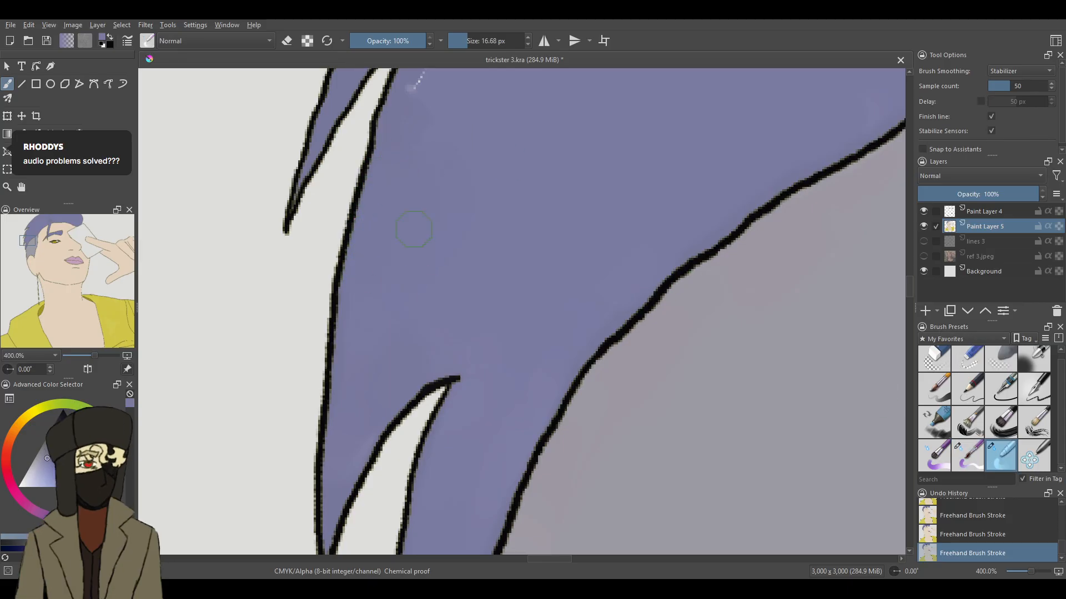
left_click_drag(420, 78, 428, 135)
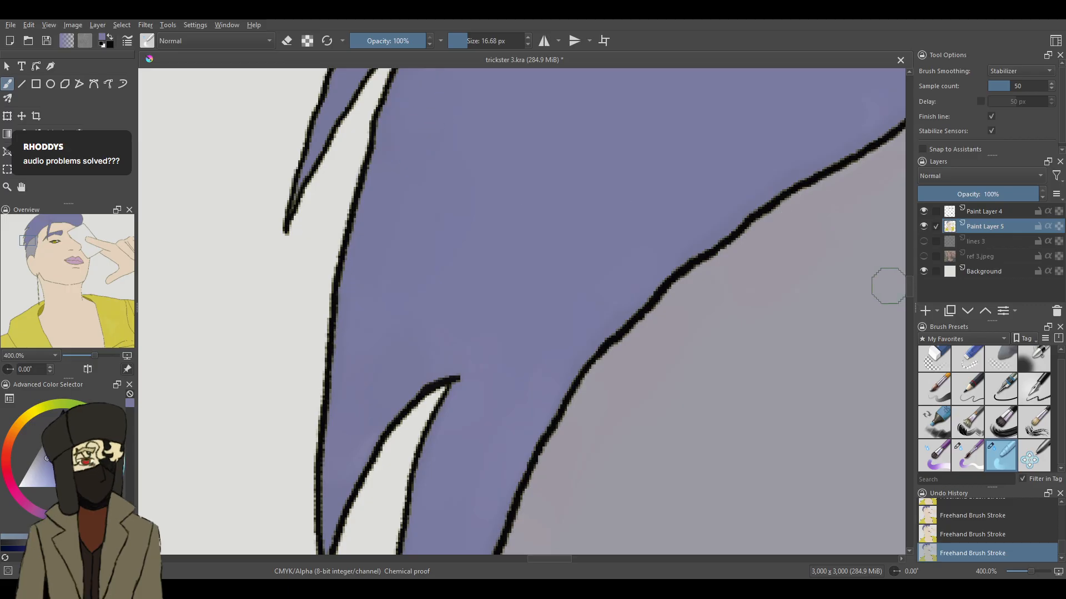
- Paint over the pale seams around the long narrow side spike with the 9.49 px brush, and blend the area with the 16.68 px brush
scroll(500, 333, "up", 5)
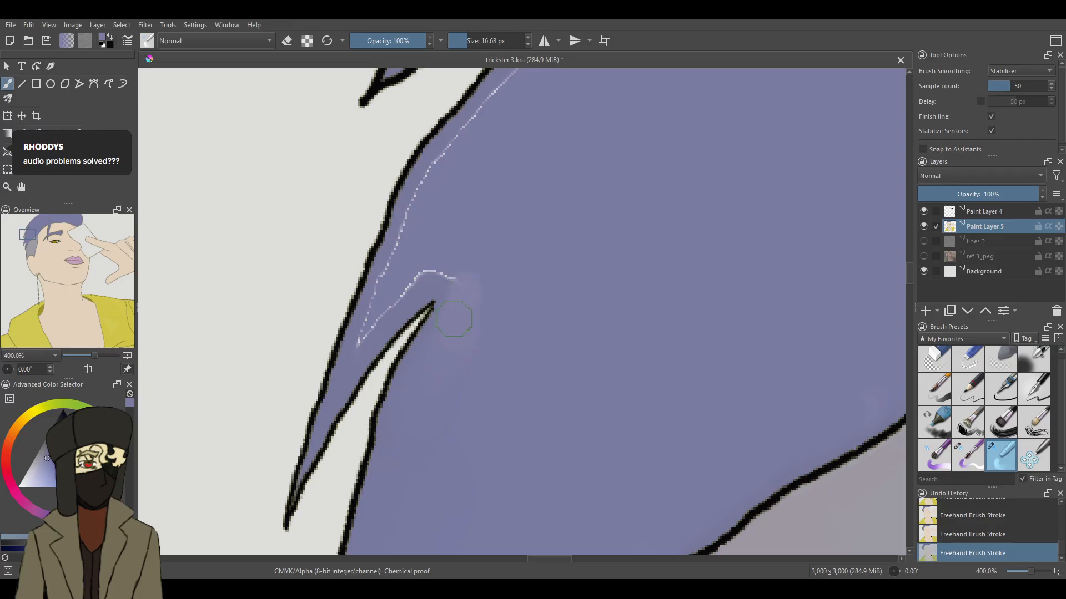
left_click(968, 455)
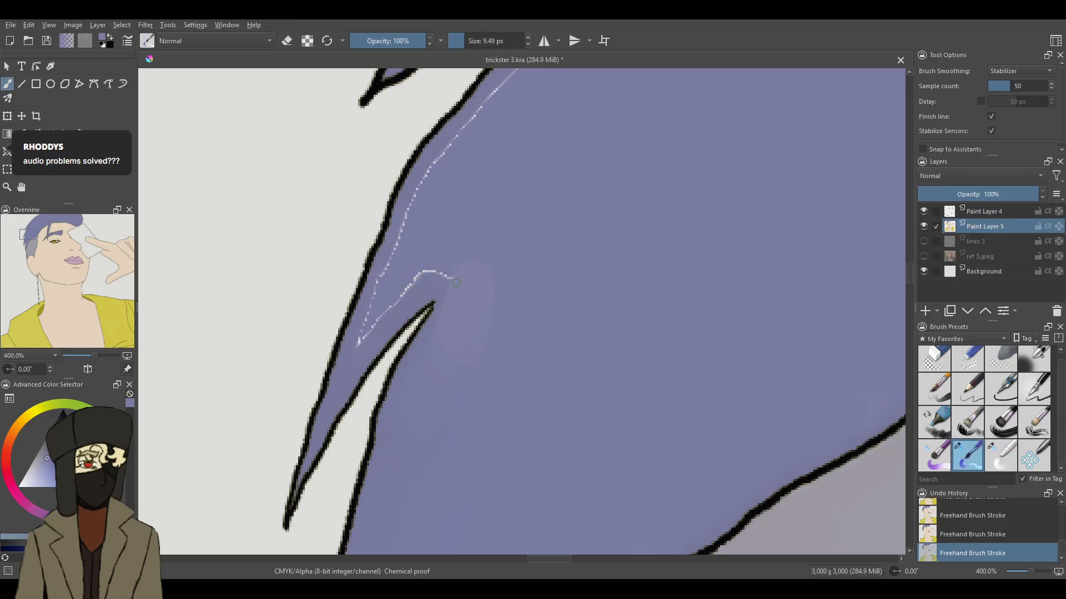
key("ctrl+z")
mouse_move(409, 282)
left_mouse_down()
mouse_move(383, 286)
mouse_move(408, 233)
mouse_move(387, 280)
left_mouse_up()
left_click_drag(410, 222, 429, 174)
left_click_drag(465, 129, 493, 93)
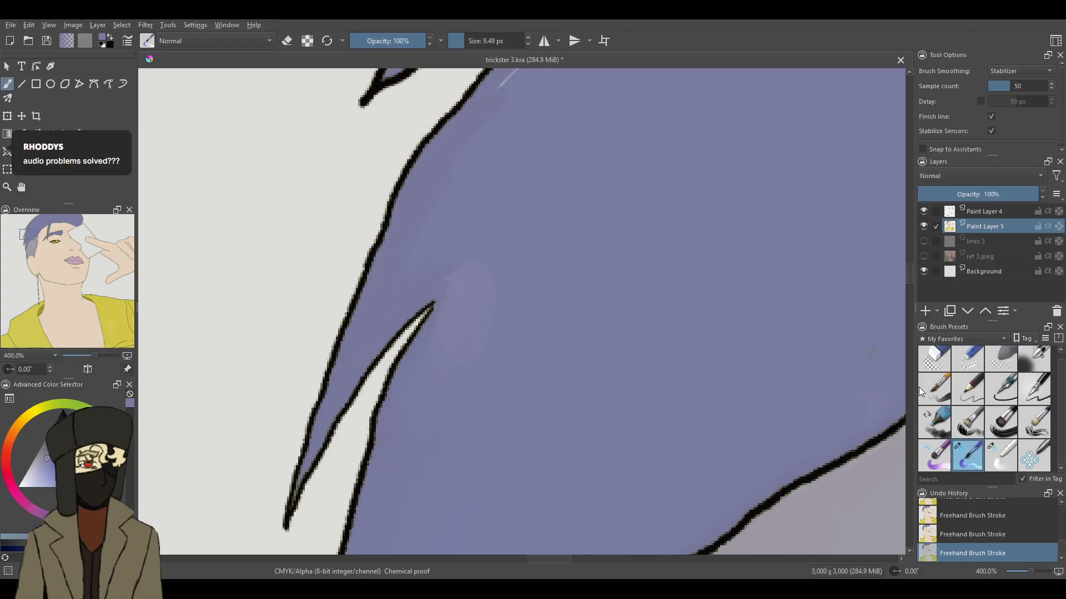
left_click(1000, 455)
mouse_move(453, 267)
left_mouse_down()
mouse_move(453, 305)
mouse_move(491, 352)
left_mouse_up()
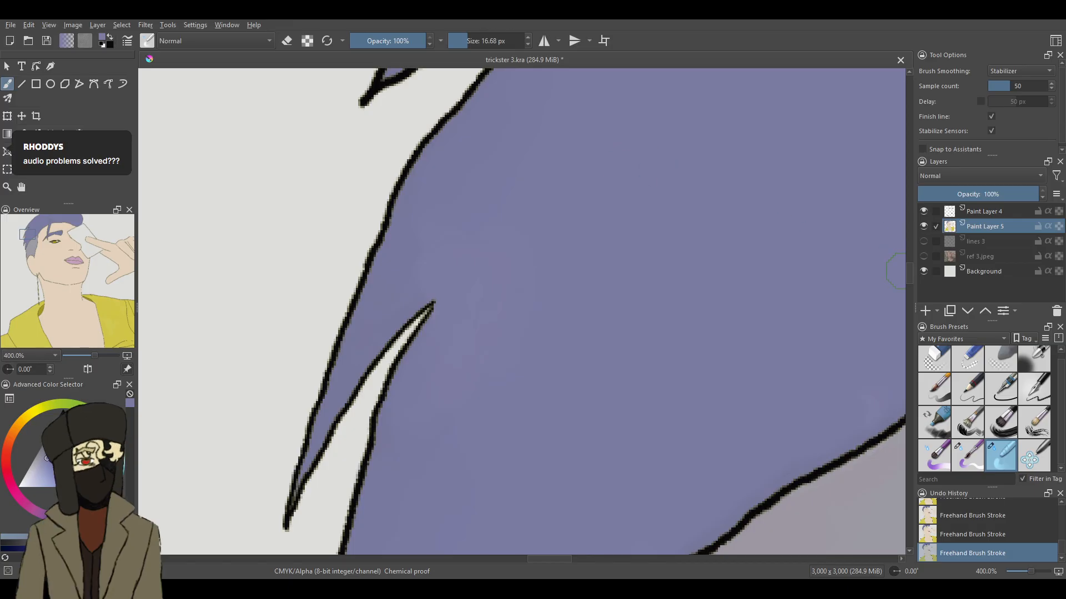
- Blend away the pale seams around the short upper side spike and along its outer outline with the 16.68 px brush
scroll(909, 269, "up", 3)
scroll(910, 265, "up", 6)
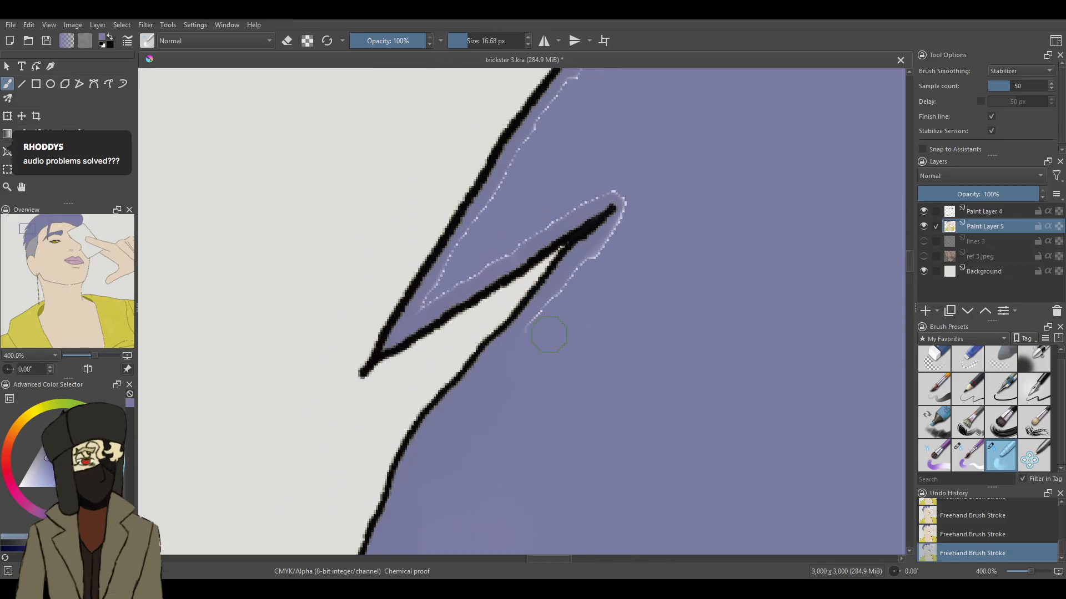
mouse_move(555, 319)
left_mouse_down()
mouse_move(564, 300)
mouse_move(585, 296)
mouse_move(584, 274)
mouse_move(615, 243)
left_mouse_up()
left_click_drag(616, 184, 568, 192)
mouse_move(521, 231)
left_mouse_down()
mouse_move(420, 312)
mouse_move(472, 249)
left_mouse_up()
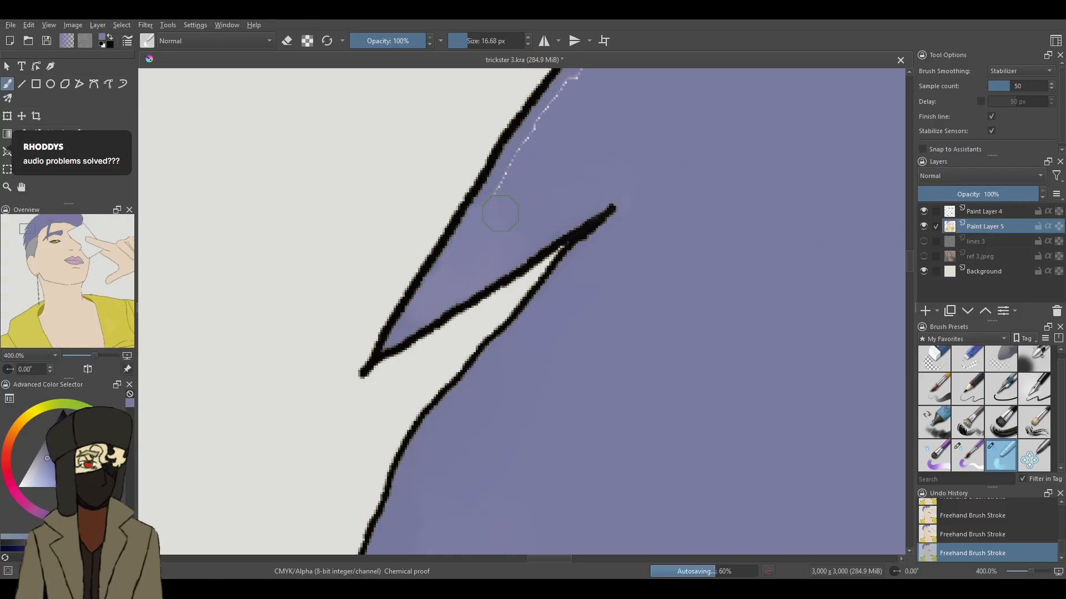
left_click_drag(496, 161, 556, 72)
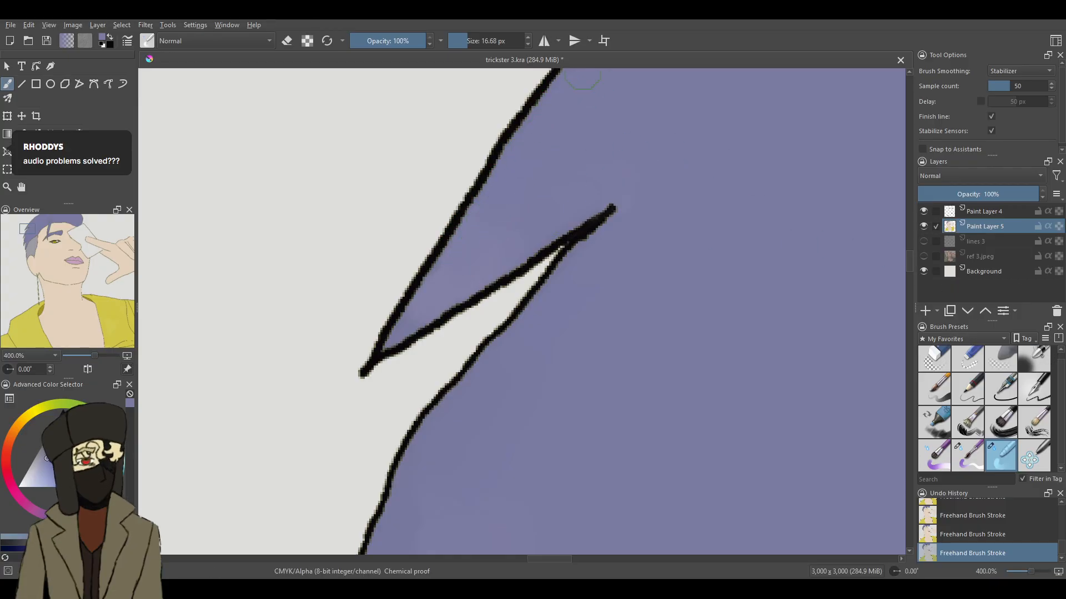
- Blend away the pale seam along the hair's outer outline from the short spike up toward the canvas's upper edge
scroll(896, 254, "up", 5)
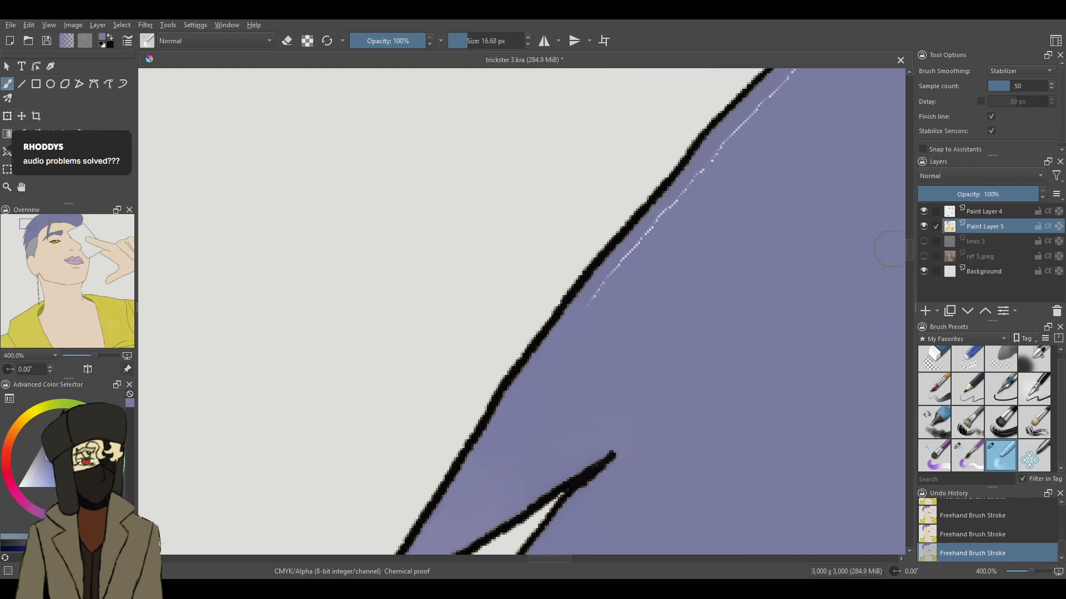
mouse_move(595, 328)
left_mouse_down()
mouse_move(684, 210)
mouse_move(685, 189)
mouse_move(754, 132)
left_mouse_up()
scroll(558, 555, "right", 5)
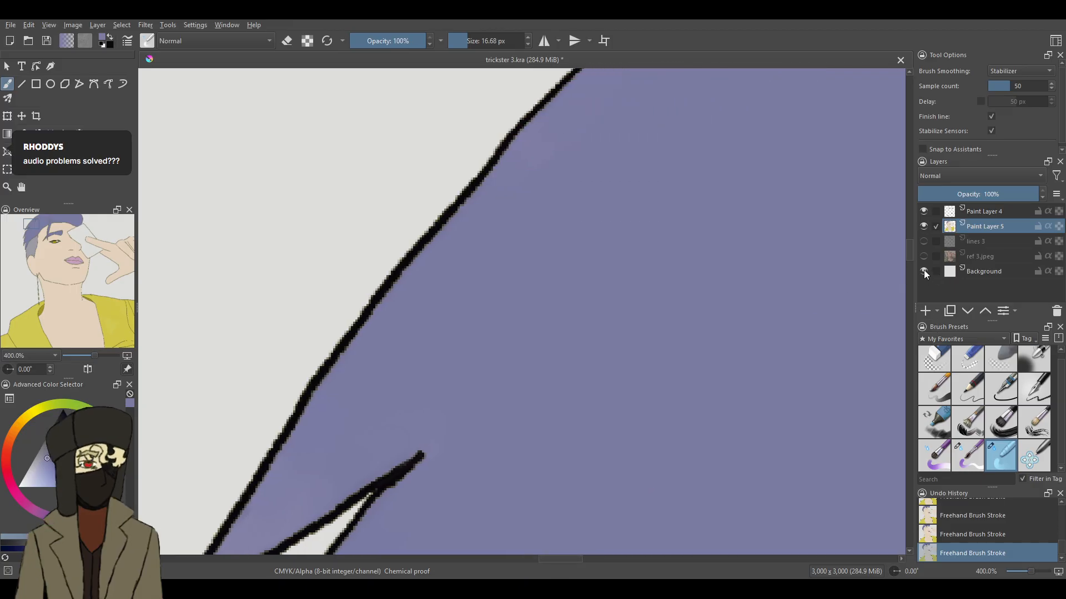
left_click_drag(909, 248, 908, 236)
left_click_drag(702, 260, 674, 292)
left_click_drag(758, 222, 716, 269)
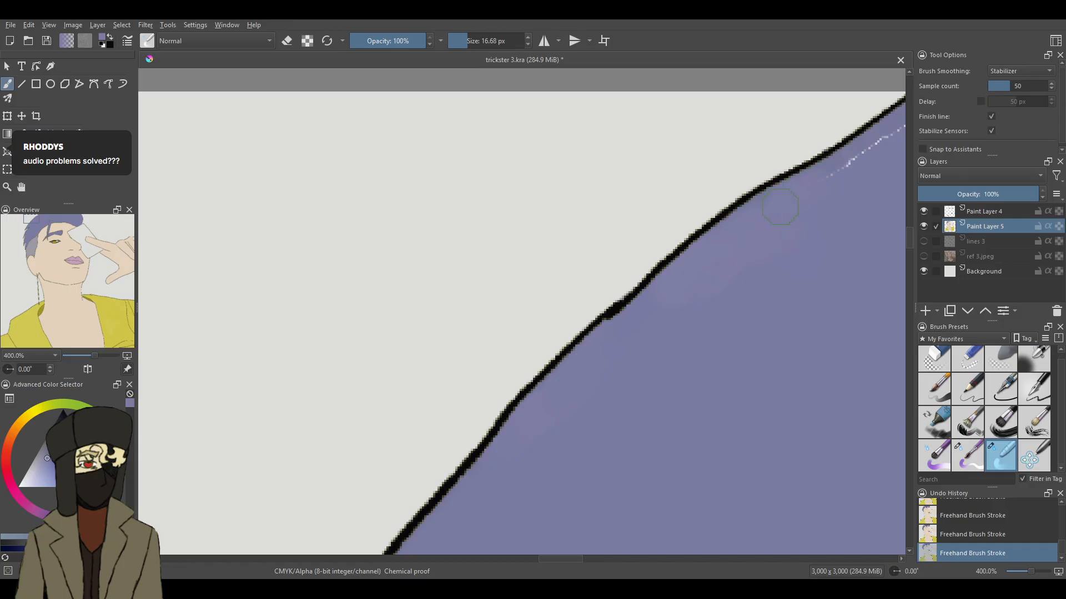
- Cover the last pale seam where the outer outline meets the canvas's upper edge with the 9.49 px brush, and blend it at 16.68 px
key("comma")
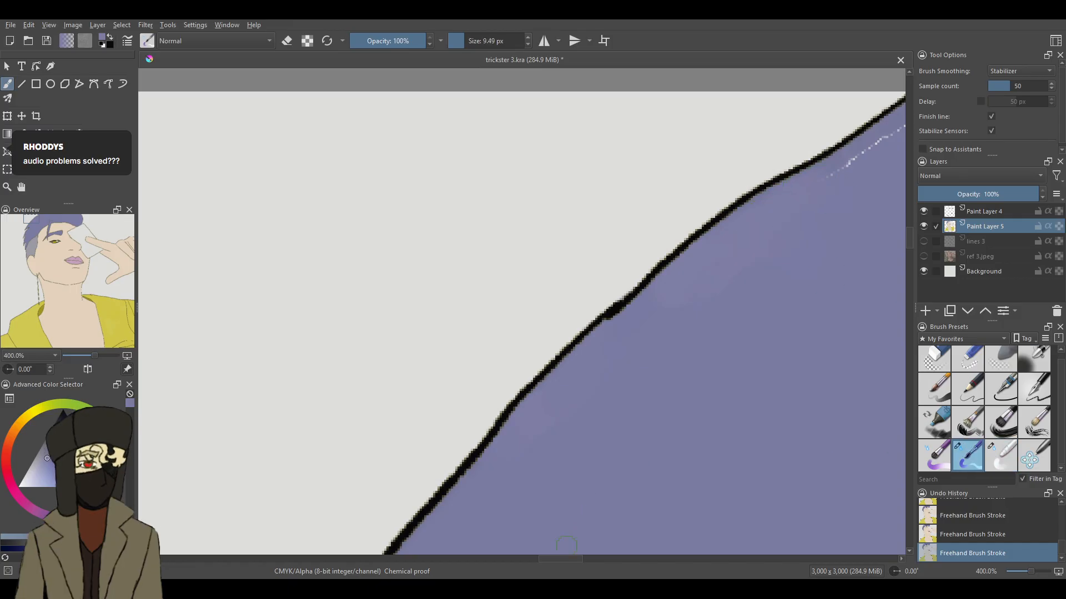
left_click_drag(574, 559, 588, 559)
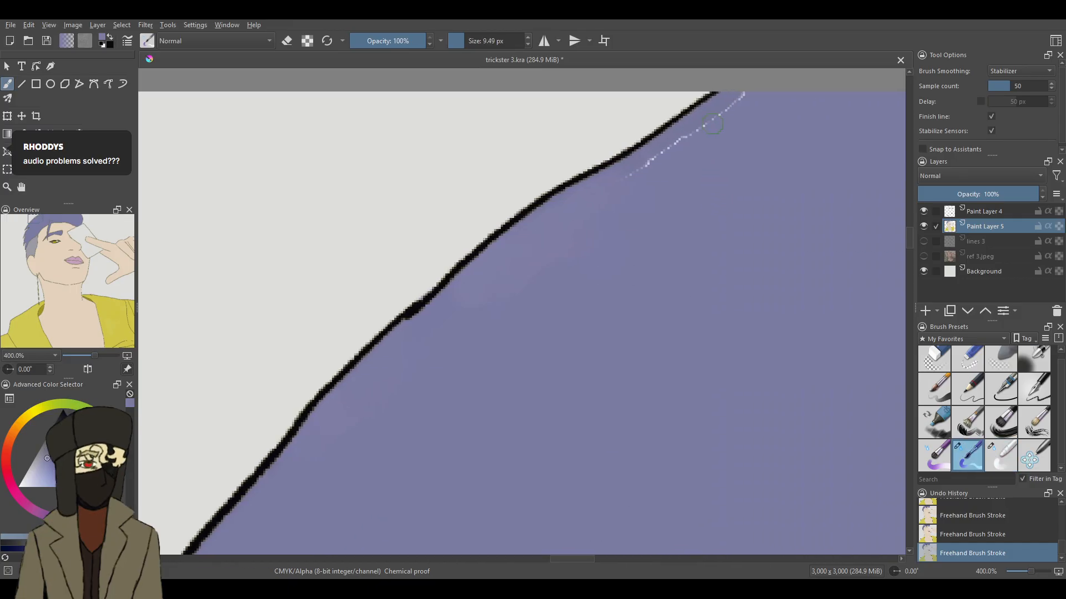
left_click_drag(749, 92, 699, 139)
left_click(1007, 456)
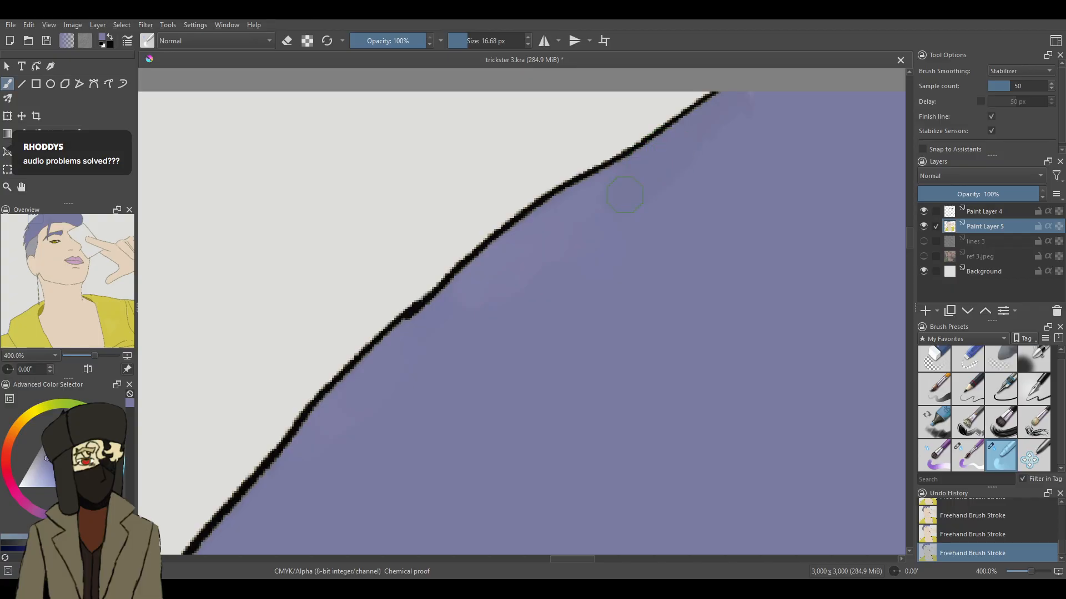
left_click_drag(624, 195, 655, 170)
mouse_move(713, 161)
left_mouse_down()
mouse_move(773, 107)
mouse_move(798, 136)
mouse_move(764, 103)
mouse_move(749, 166)
left_mouse_up()
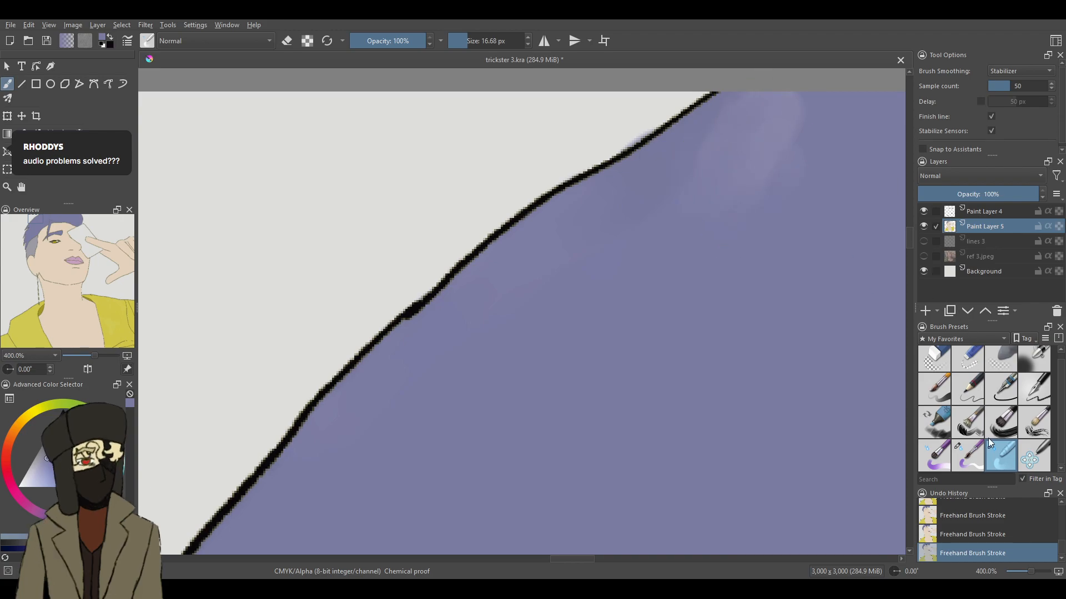
- Repaint the pale smudge in the hair near the canvas's upper edge with flat purple and blend it in
left_click(968, 444)
left_click(938, 452)
mouse_move(773, 119)
left_mouse_down()
mouse_move(784, 198)
mouse_move(741, 196)
mouse_move(704, 260)
left_mouse_up()
left_click(1000, 455)
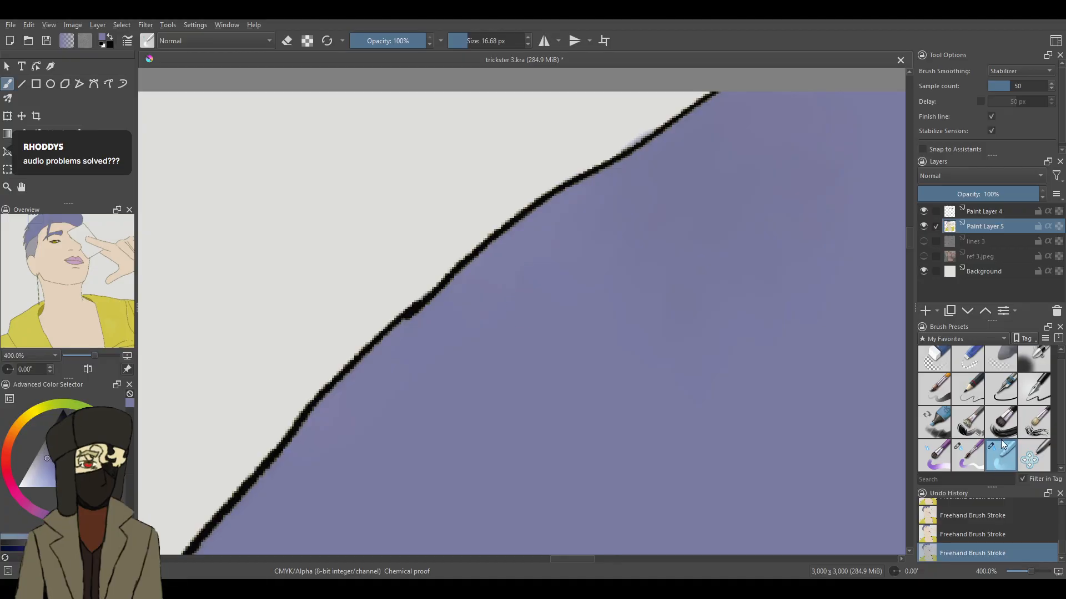
- Erase the purple spill outside the hair outline with the 25 px eraser and save the file
left_click(967, 360)
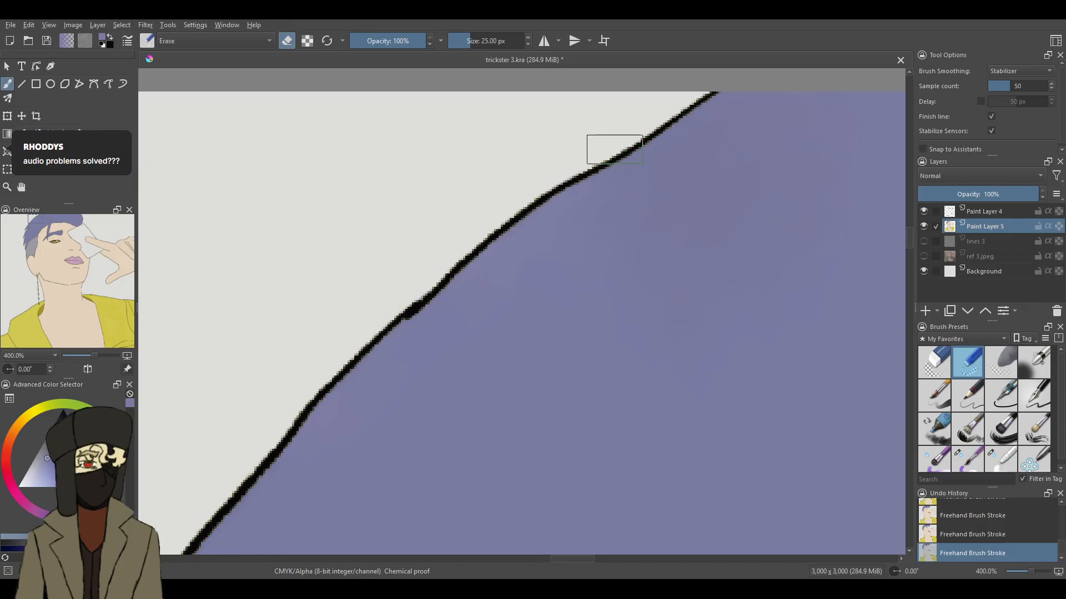
key("ctrl+s")
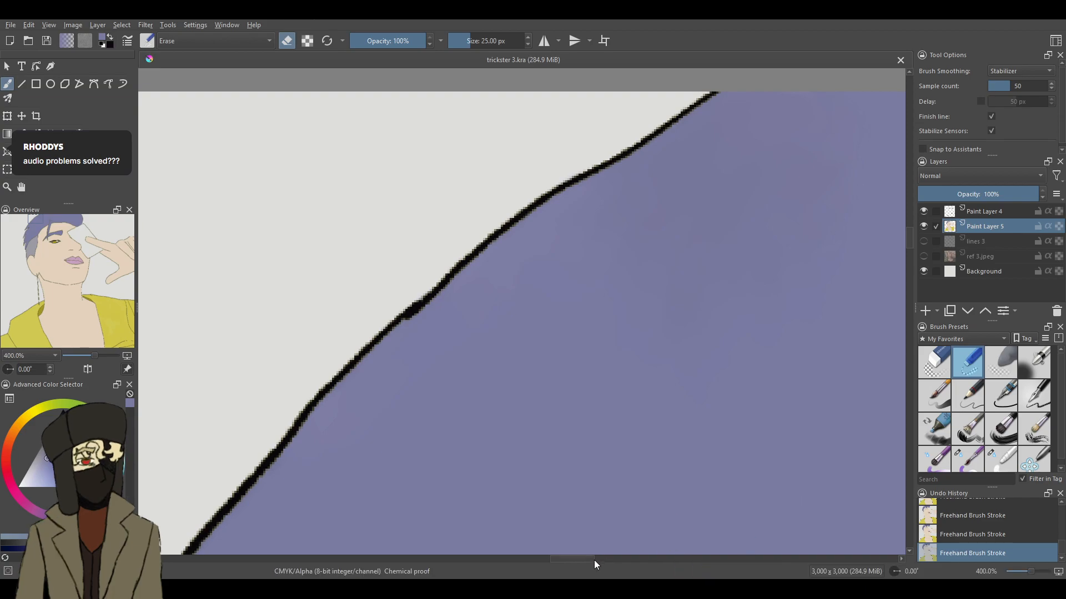
- Undo the stray eraser mark on the forehead just below the hairline
mouse_move(591, 560)
left_mouse_down()
mouse_move(648, 569)
mouse_move(664, 562)
mouse_move(624, 564)
mouse_move(700, 546)
left_mouse_up()
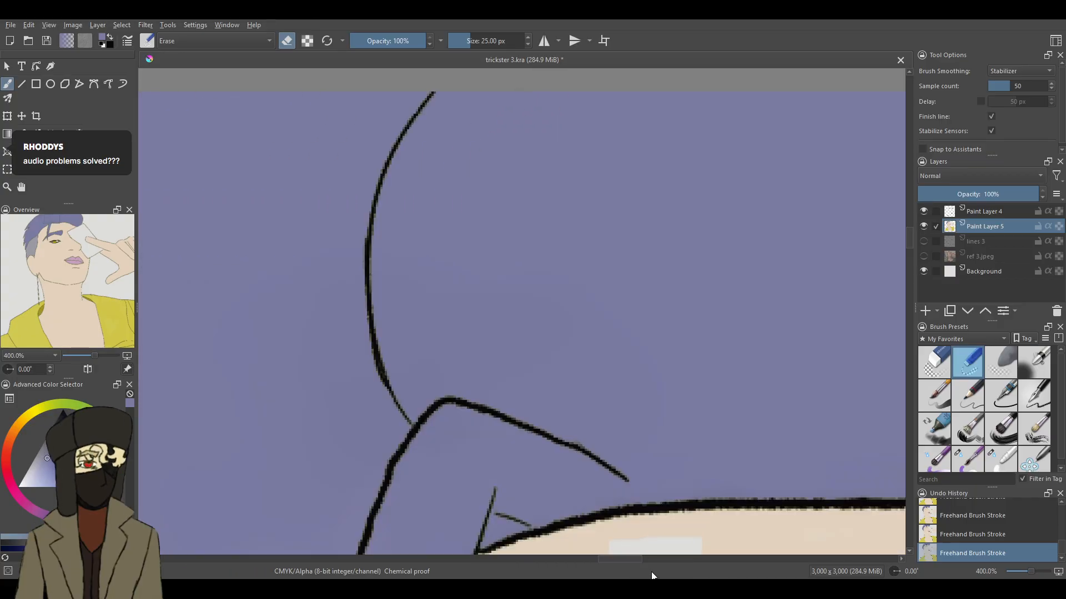
key("ctrl+z")
mouse_move(628, 558)
left_mouse_down()
mouse_move(661, 557)
mouse_move(653, 561)
left_mouse_up()
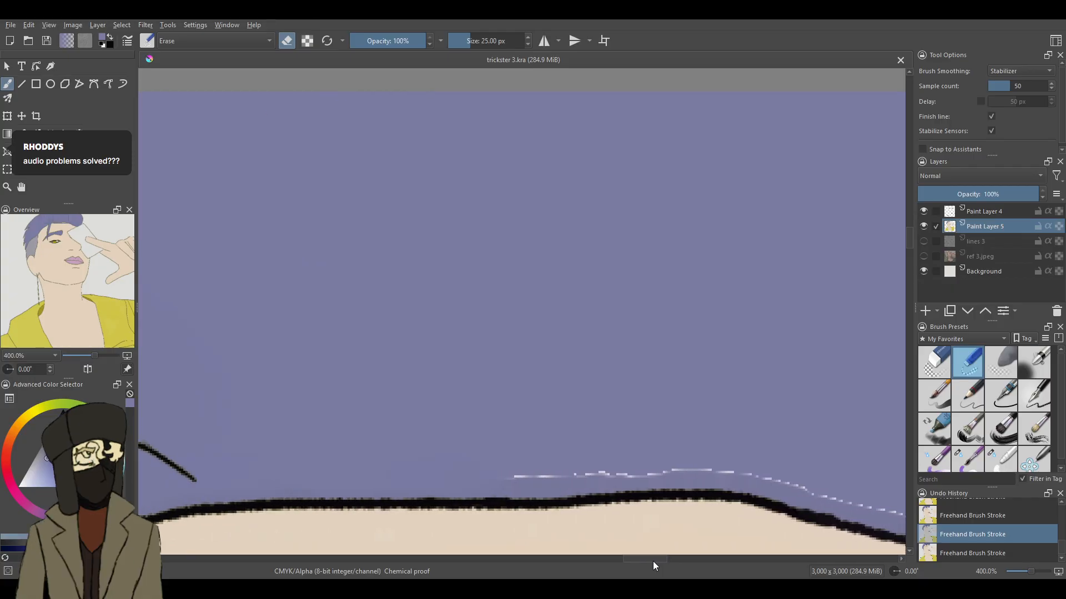
left_click_drag(906, 236, 908, 245)
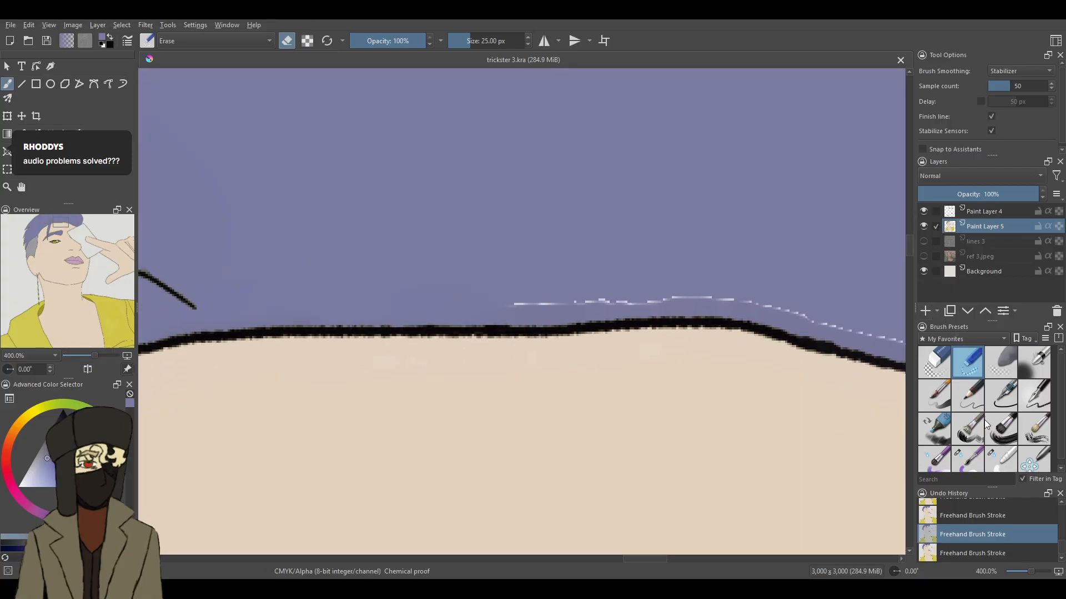
- Blend away the pale seam in the purple hair along the forehead hairline with the 16.68 px blending brush
left_click(1001, 460)
key("ctrl+shift+z")
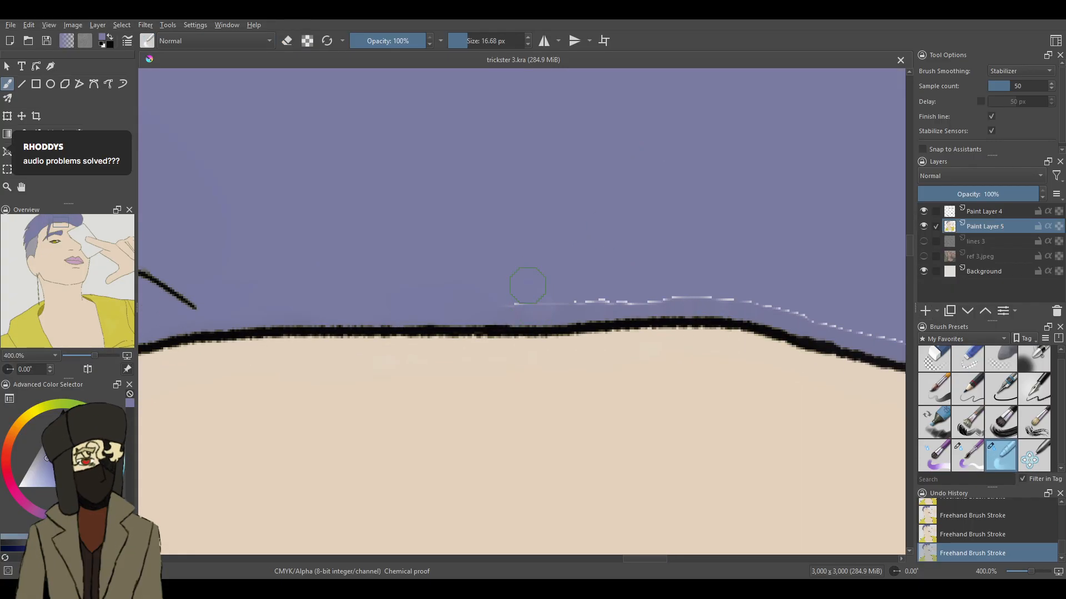
mouse_move(527, 300)
left_mouse_down()
mouse_move(642, 292)
mouse_move(629, 286)
mouse_move(654, 276)
mouse_move(767, 296)
mouse_move(852, 335)
left_mouse_up()
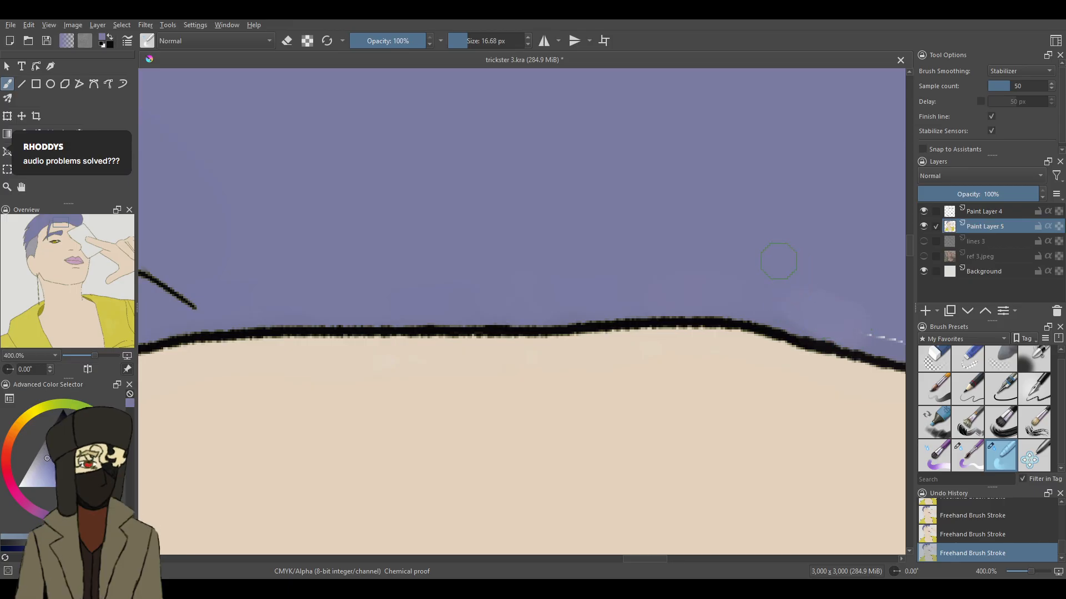
left_click_drag(658, 558, 682, 563)
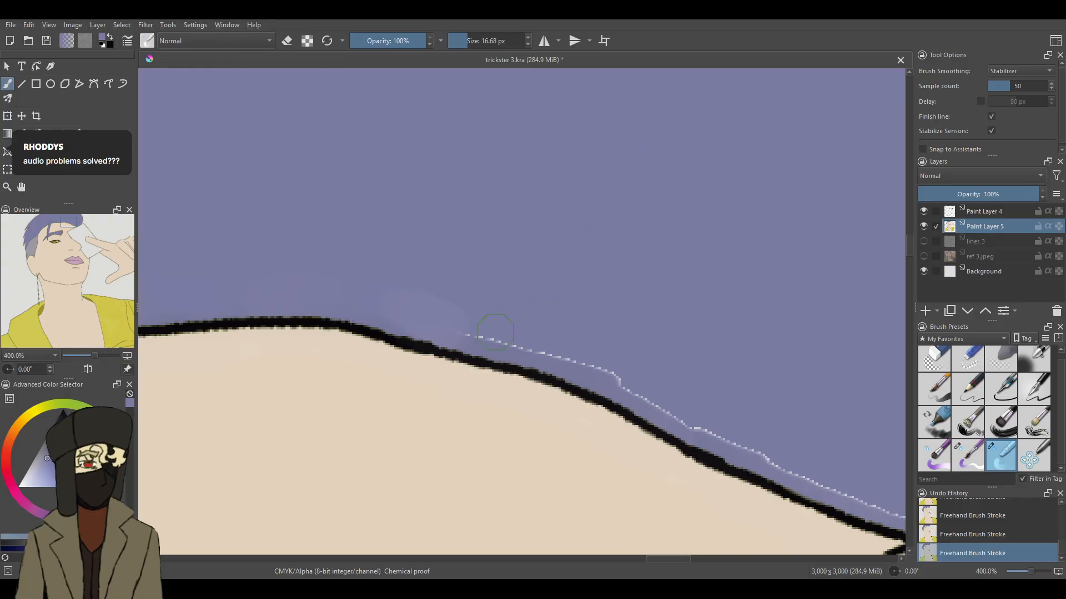
mouse_move(494, 327)
left_mouse_down()
mouse_move(490, 315)
mouse_move(549, 329)
mouse_move(620, 383)
left_mouse_up()
mouse_move(676, 401)
left_mouse_down()
mouse_move(733, 442)
mouse_move(809, 456)
mouse_move(837, 482)
mouse_move(829, 473)
left_mouse_up()
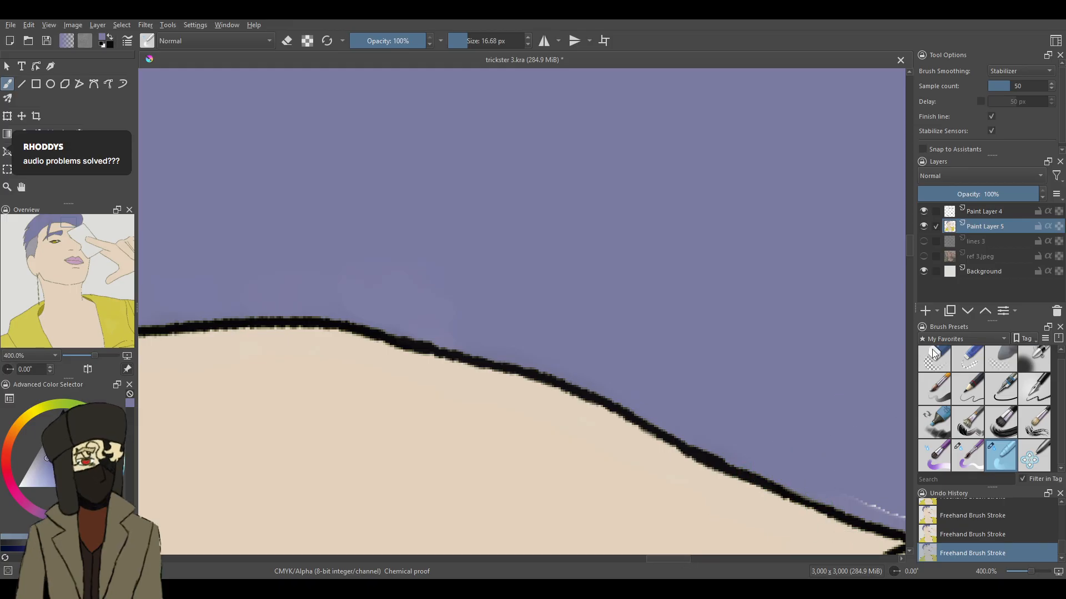
- Blend away the pale seam around the hair's pointed corner, along the card's edge and up the hair's outer outline
scroll(908, 260, "down", 5)
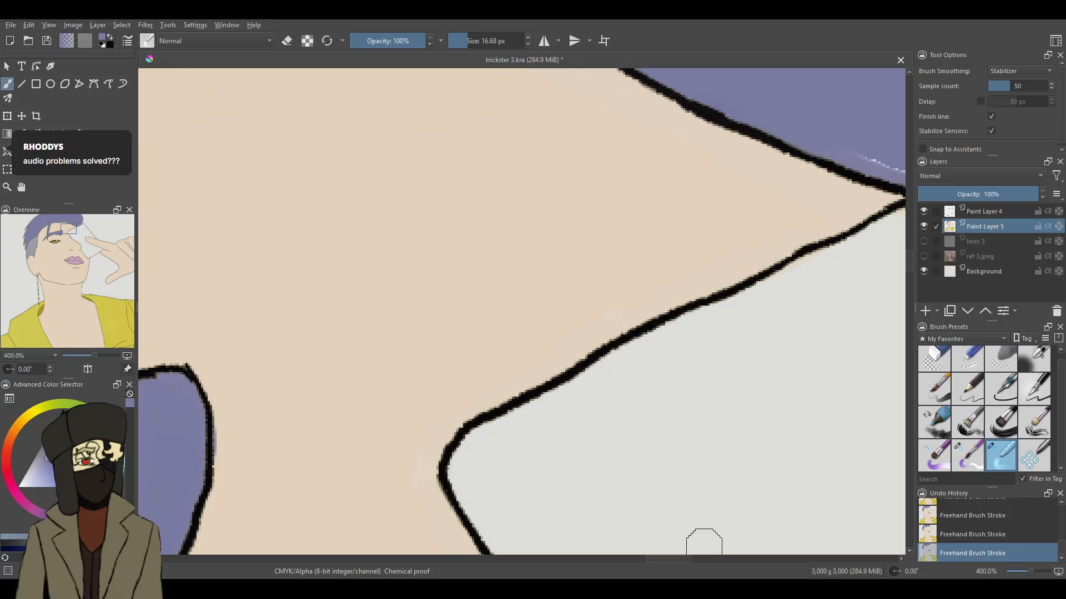
left_click_drag(677, 559, 704, 560)
mouse_move(462, 168)
left_mouse_down()
mouse_move(452, 149)
mouse_move(403, 132)
left_mouse_up()
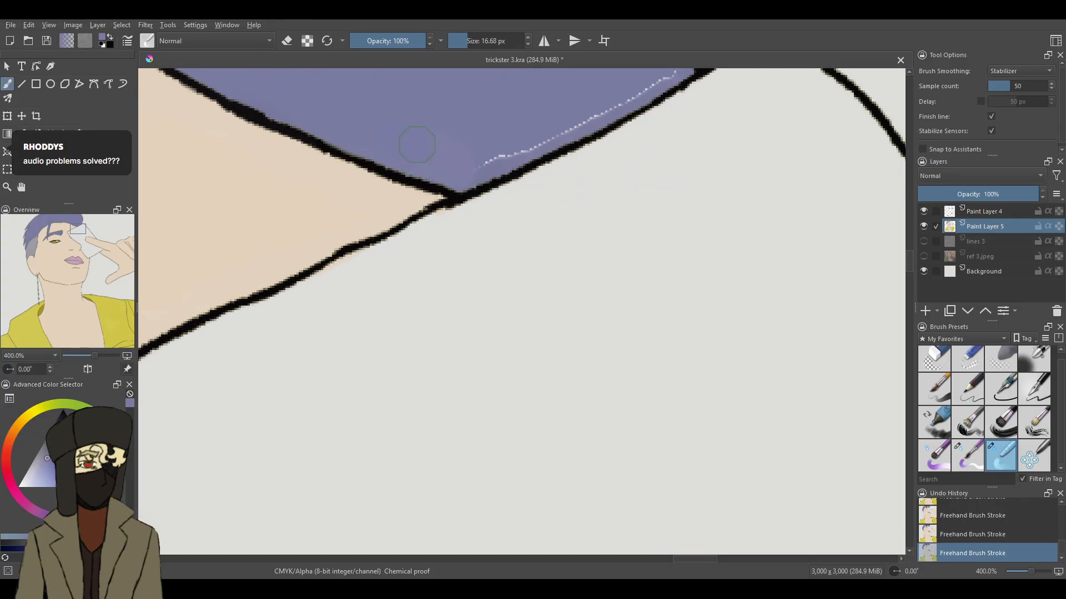
mouse_move(486, 164)
left_mouse_down()
mouse_move(517, 129)
mouse_move(539, 122)
mouse_move(526, 144)
mouse_move(571, 113)
mouse_move(638, 111)
left_mouse_up()
left_click_drag(911, 255, 913, 239)
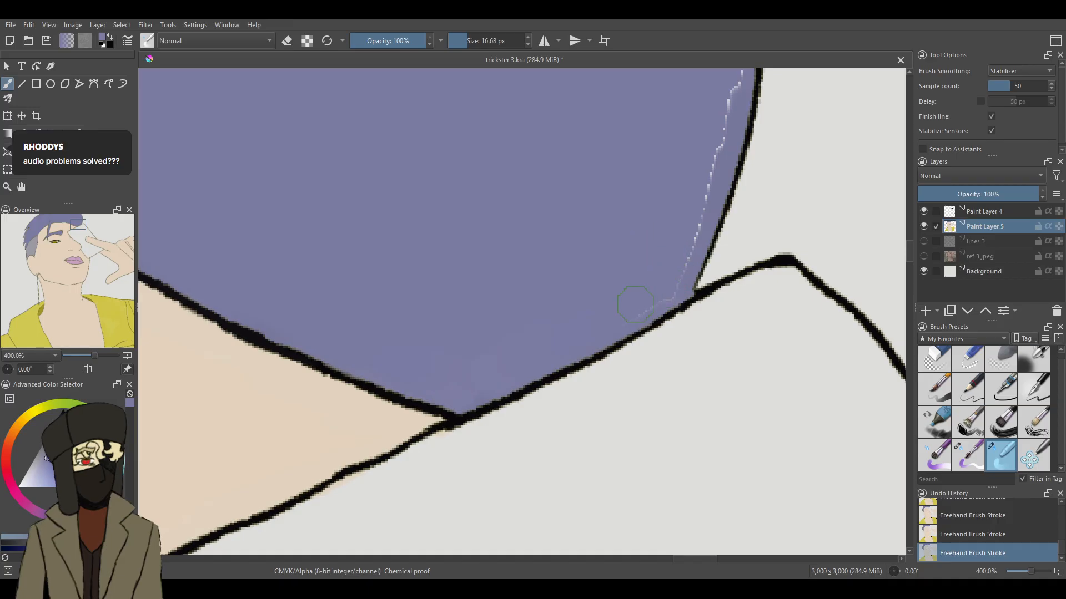
mouse_move(674, 261)
left_mouse_down()
mouse_move(727, 97)
mouse_move(724, 120)
left_mouse_up()
- Extend the hair's outline to the card's edge in black on Paint Layer 4 at 7 px, and return to Paint Layer 5 with the 9.49 px brush
left_click(1028, 395)
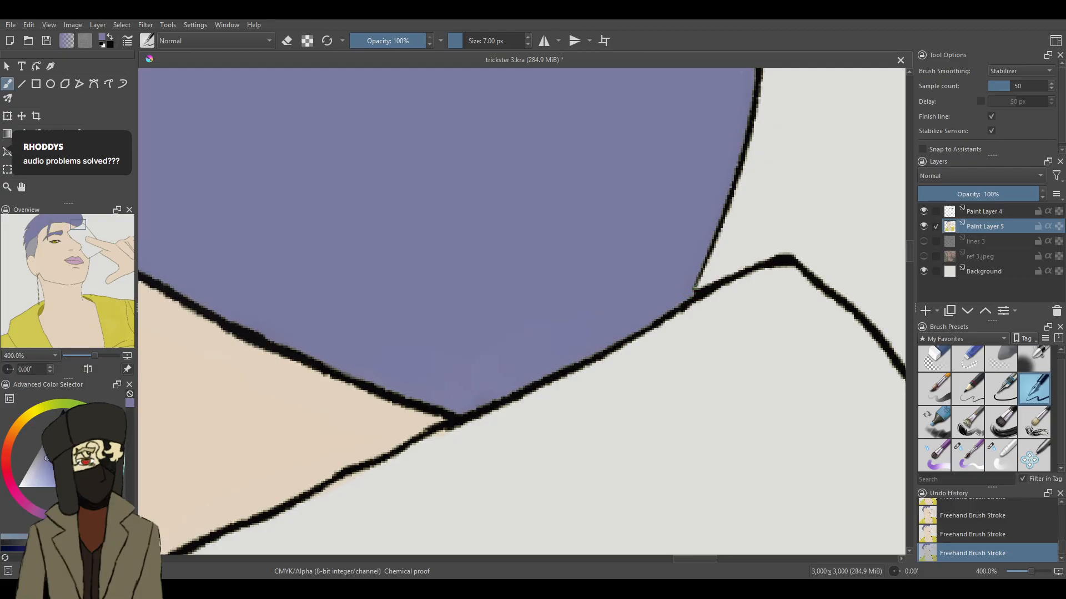
key("d")
left_click(993, 208)
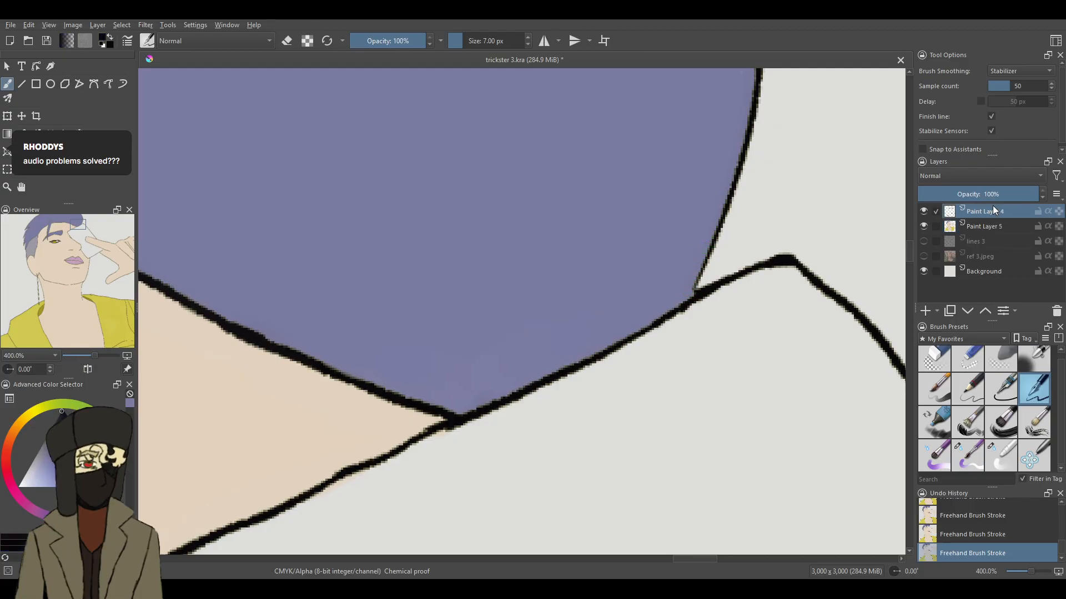
left_click_drag(712, 251, 687, 298)
left_click(986, 227)
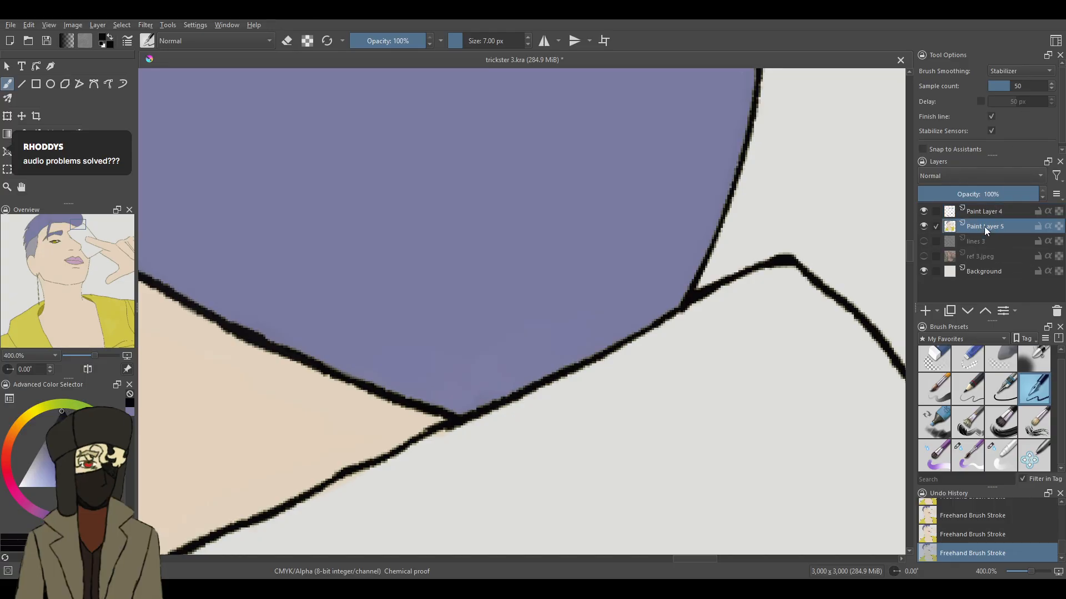
left_click(968, 452)
left_click_drag(912, 259, 912, 238)
mouse_move(636, 112)
left_mouse_down()
mouse_move(644, 143)
mouse_move(606, 137)
left_mouse_up()
key("ctrl+z")
key("ctrl+z")
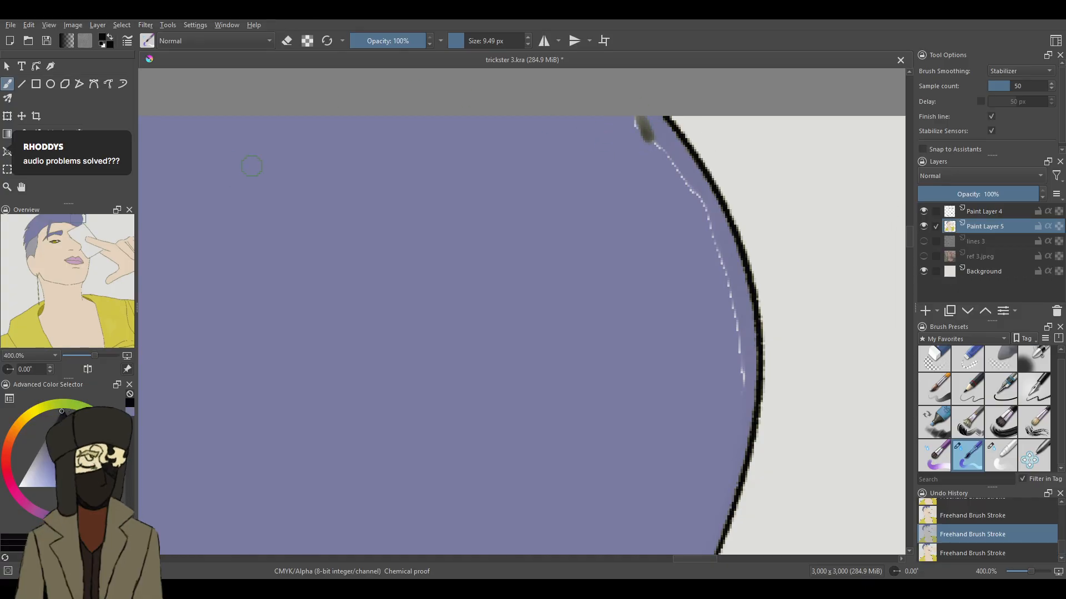
- Cover the pale seam inside the hair's outer outline with the recent purple at 9.49 px, and blend it at 16.68 px
left_click(130, 413)
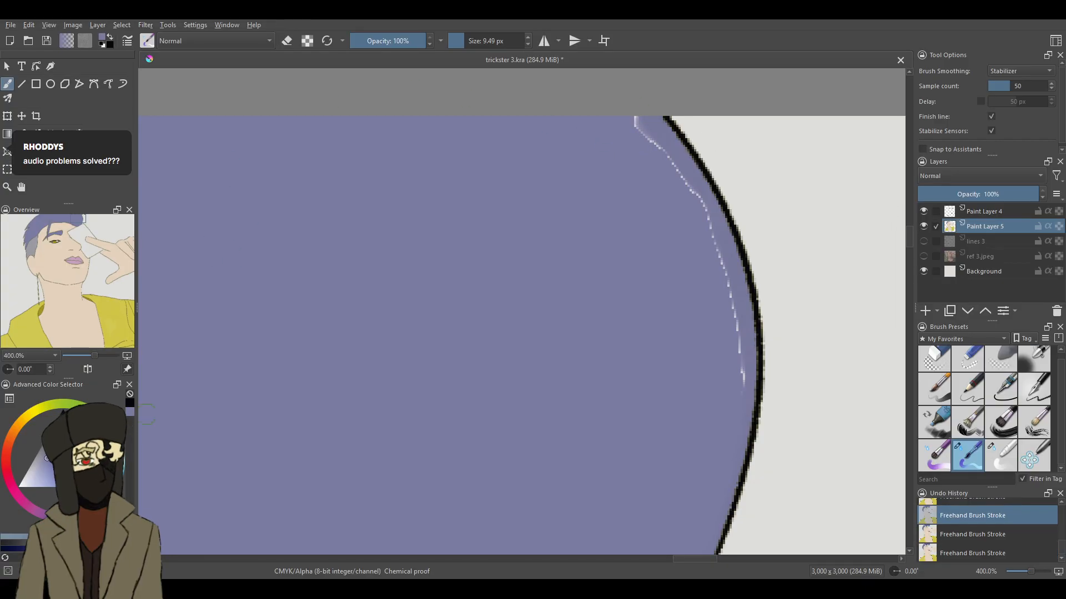
mouse_move(619, 107)
left_mouse_down()
mouse_move(659, 156)
mouse_move(632, 113)
mouse_move(649, 129)
mouse_move(639, 130)
mouse_move(659, 157)
mouse_move(615, 111)
mouse_move(671, 155)
mouse_move(707, 208)
mouse_move(730, 264)
mouse_move(735, 301)
mouse_move(721, 260)
mouse_move(742, 396)
left_mouse_up()
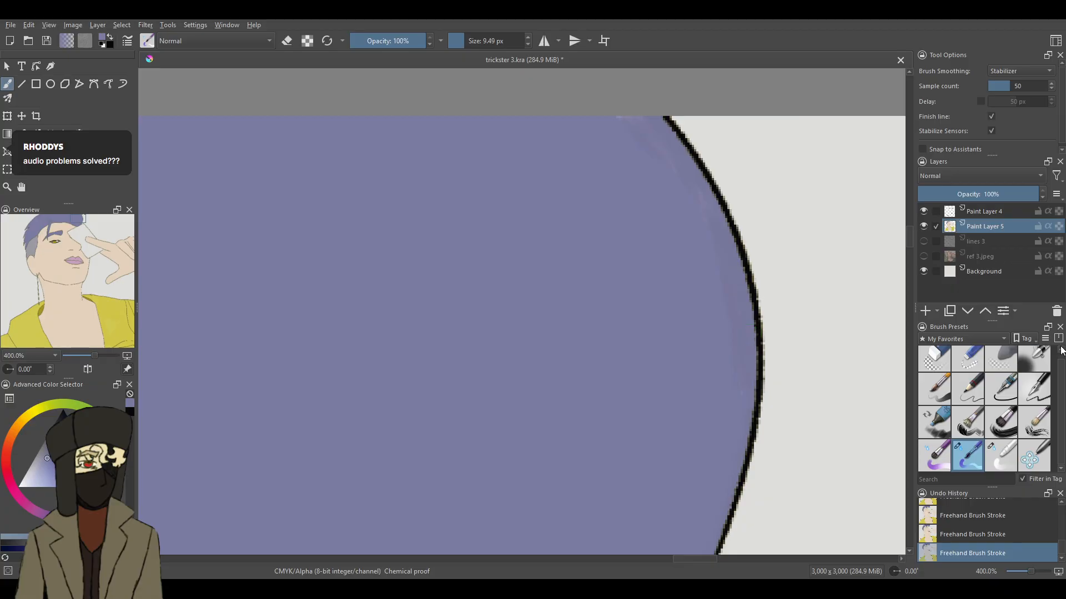
left_click(933, 447)
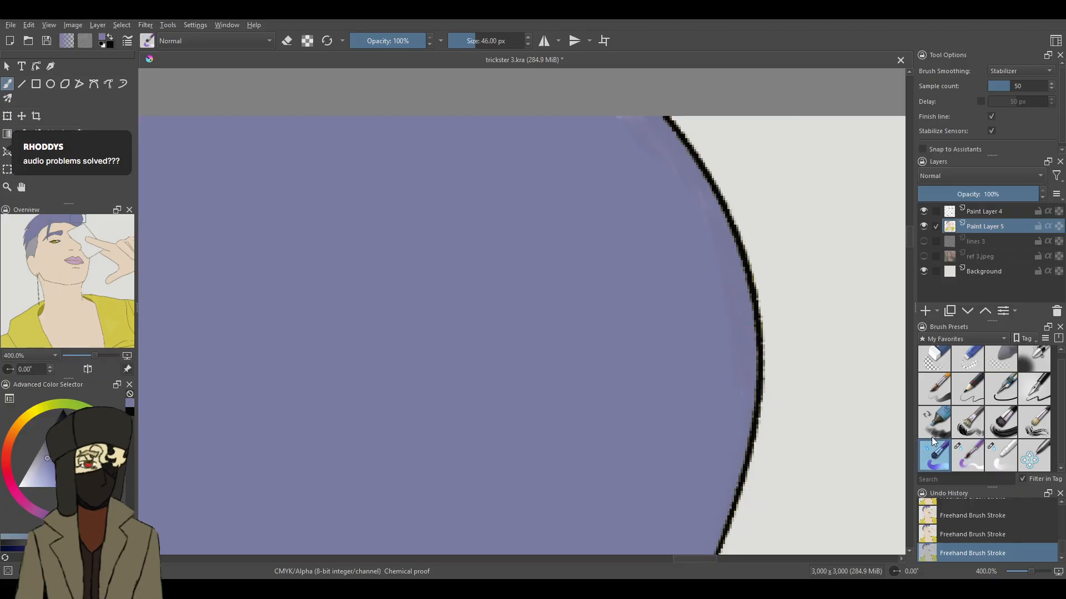
left_click(999, 452)
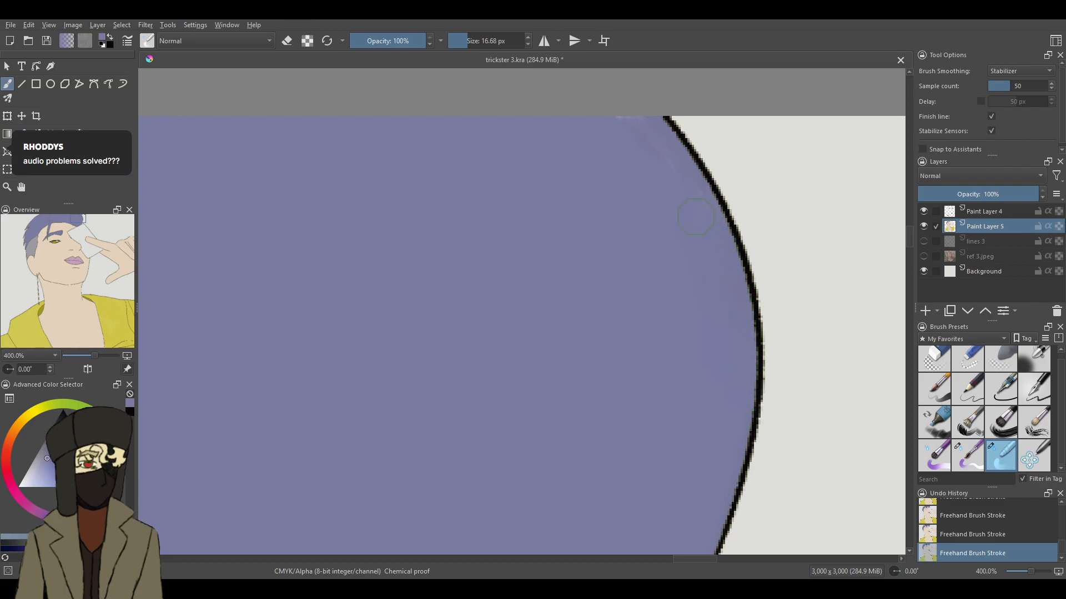
mouse_move(625, 109)
left_mouse_down()
mouse_move(602, 133)
mouse_move(641, 140)
mouse_move(614, 118)
left_mouse_up()
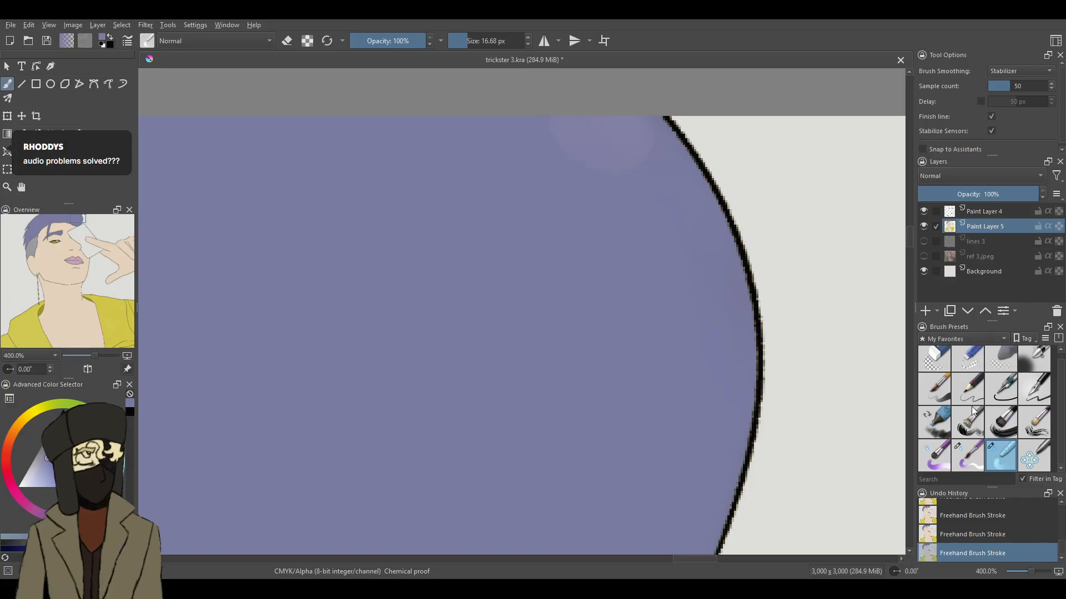
- Repaint the pale smudge near the canvas's upper edge with the 46 px purple brush, and blend it at 16.68 px
left_click(972, 465)
left_click(934, 455)
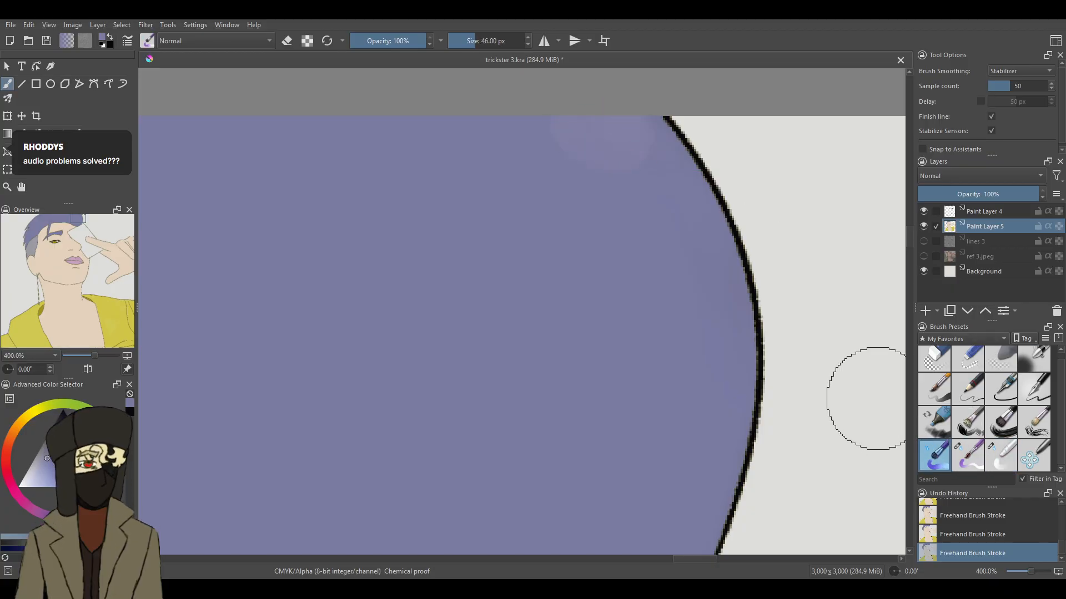
left_click_drag(607, 143, 618, 179)
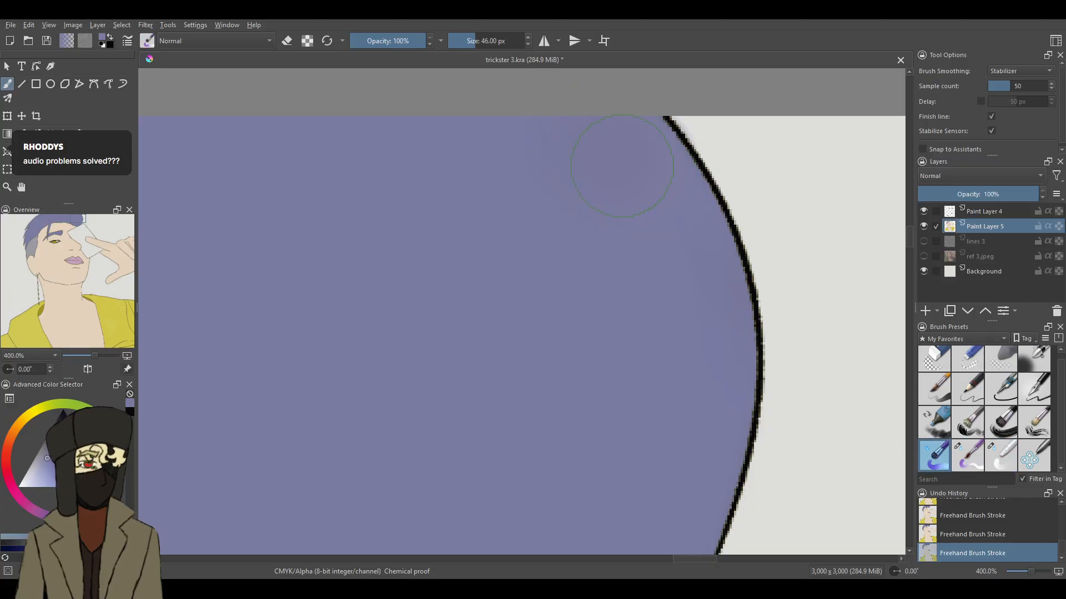
left_click(1001, 455)
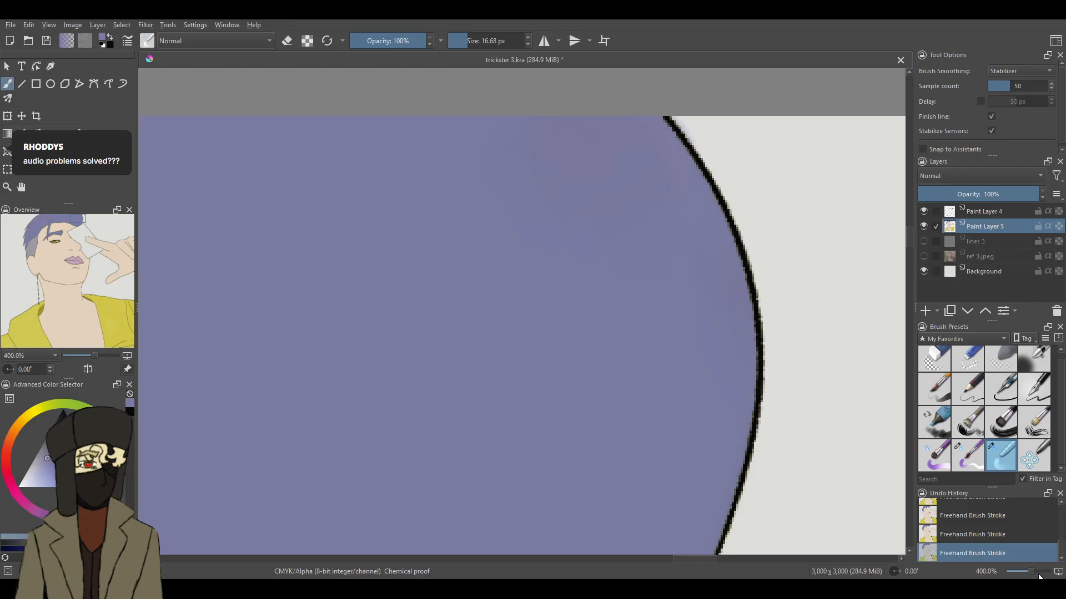
- Sample the dark blue from the edge of the character reference image and return to freehand painting
left_click_drag(1030, 572, 1016, 572)
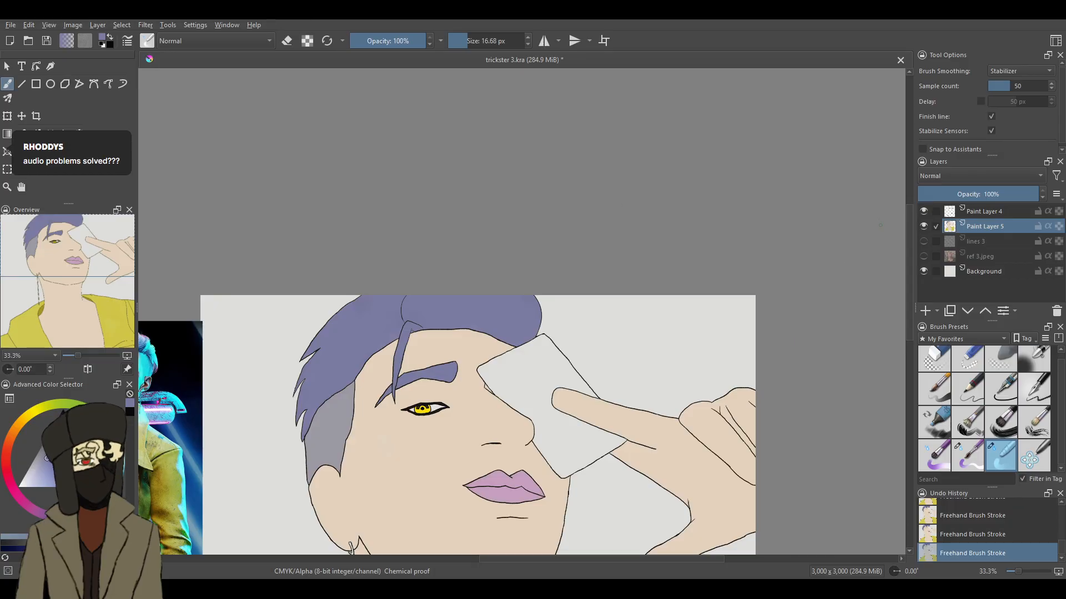
scroll(904, 254, "down", 5)
scroll(904, 265, "down", 9)
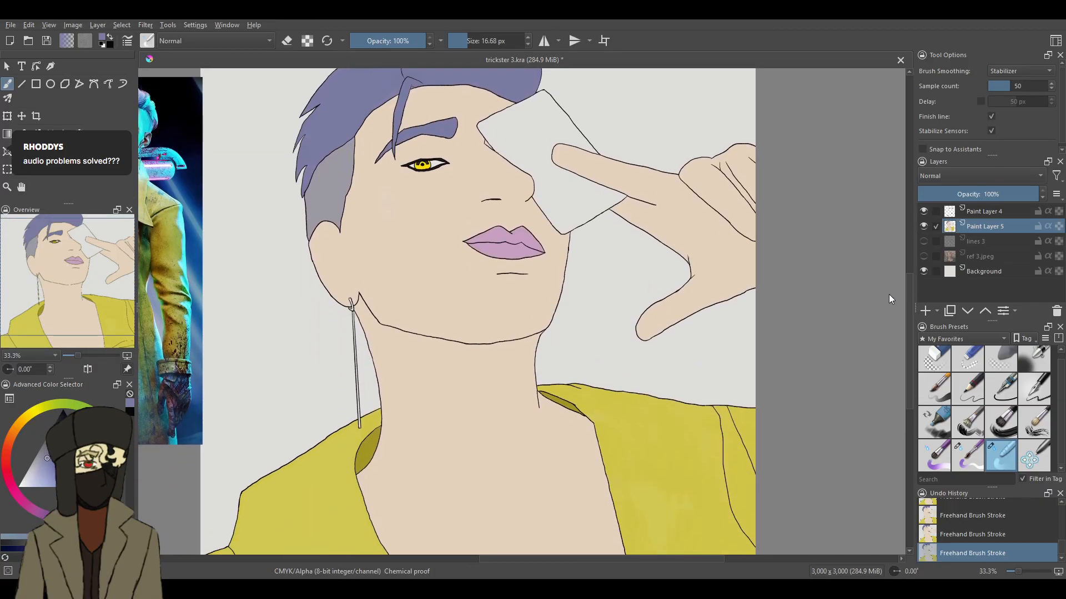
scroll(868, 338, "up", 11)
left_click_drag(1011, 567, 1025, 566)
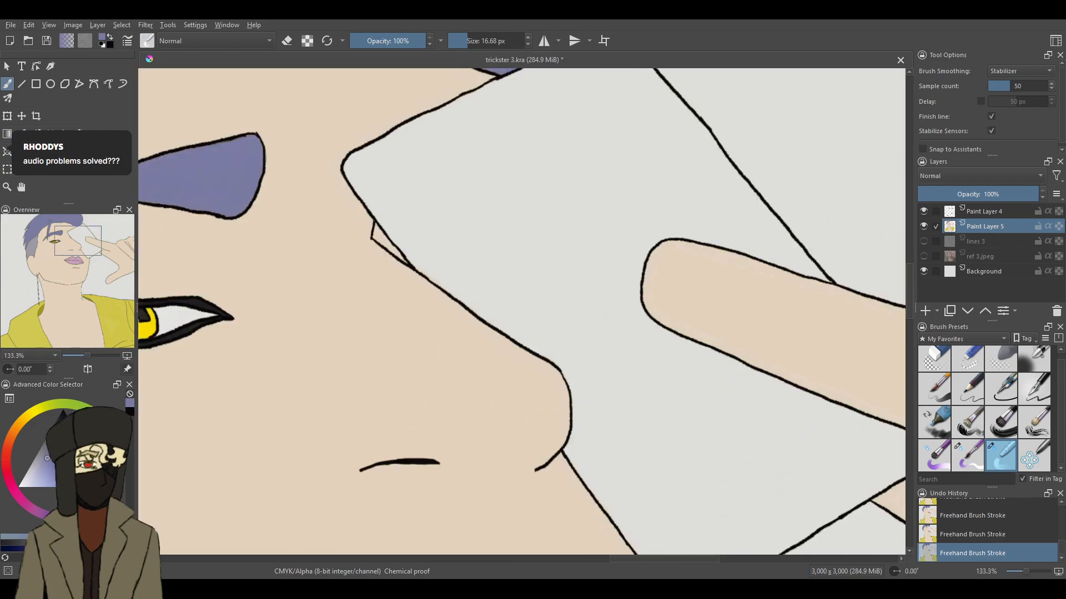
left_click_drag(1028, 568, 1034, 565)
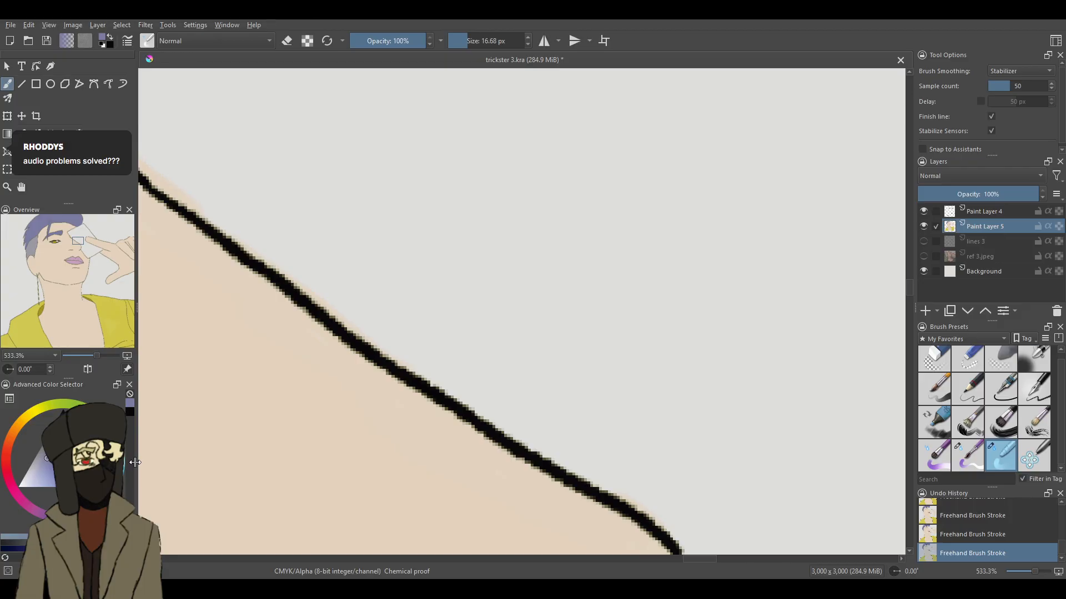
left_click_drag(1033, 575, 1015, 572)
key("p")
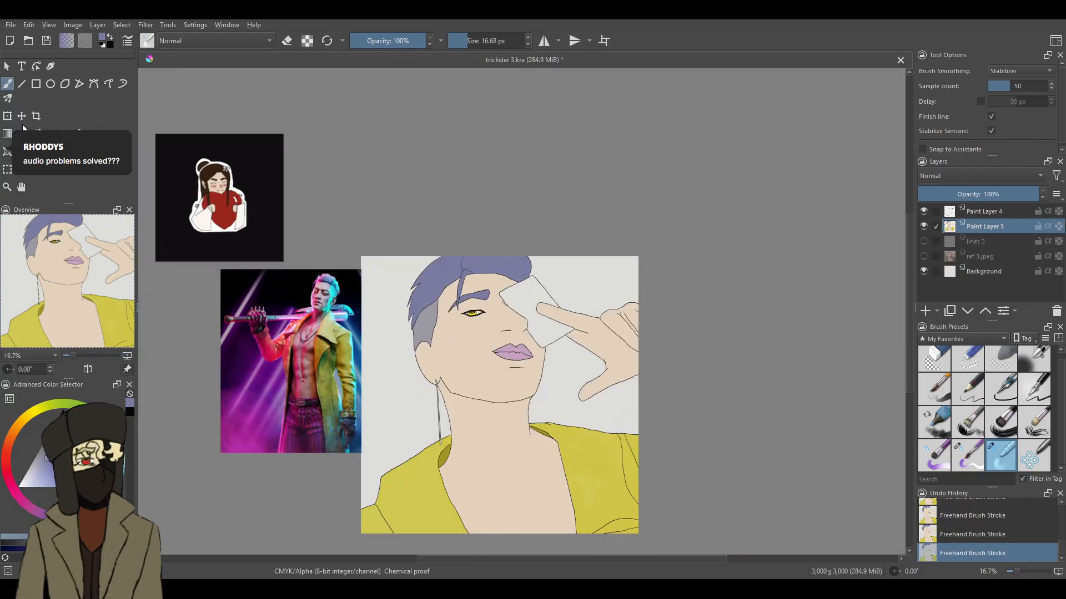
left_click(362, 349)
left_click(360, 352)
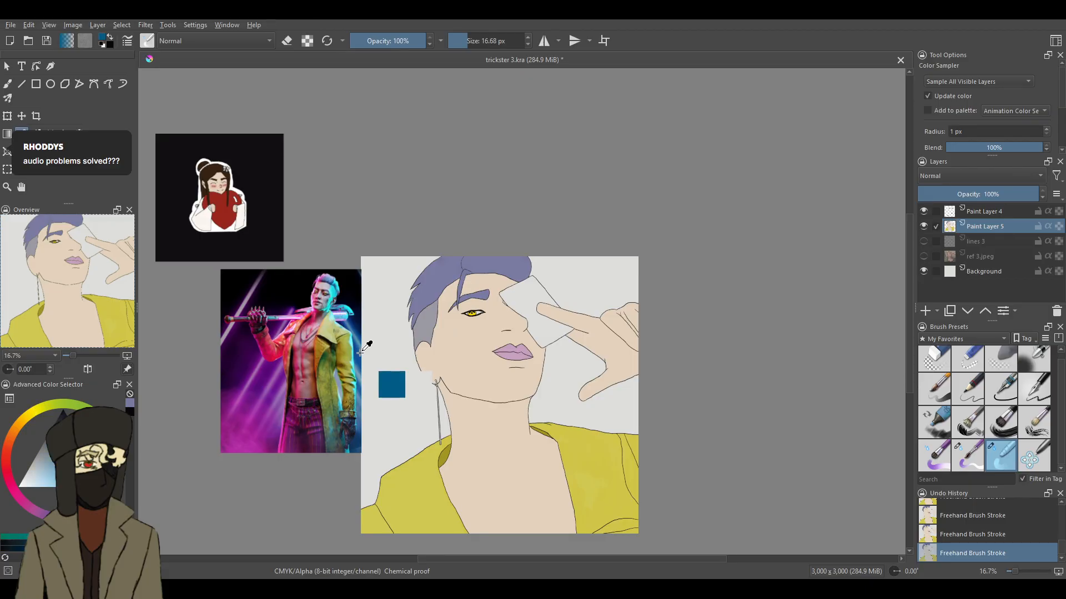
left_click(9, 84)
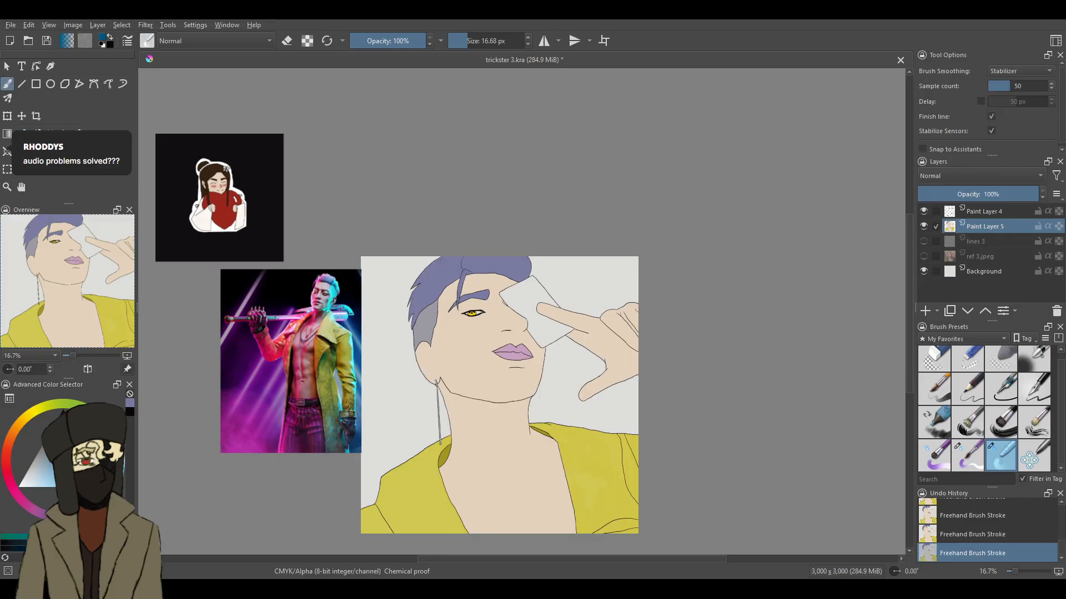
- Paint a dark blue strip inside the card's edge along the bridge of the nose at 9.49 px, undoing the last stroke
left_click_drag(1017, 571, 1032, 571)
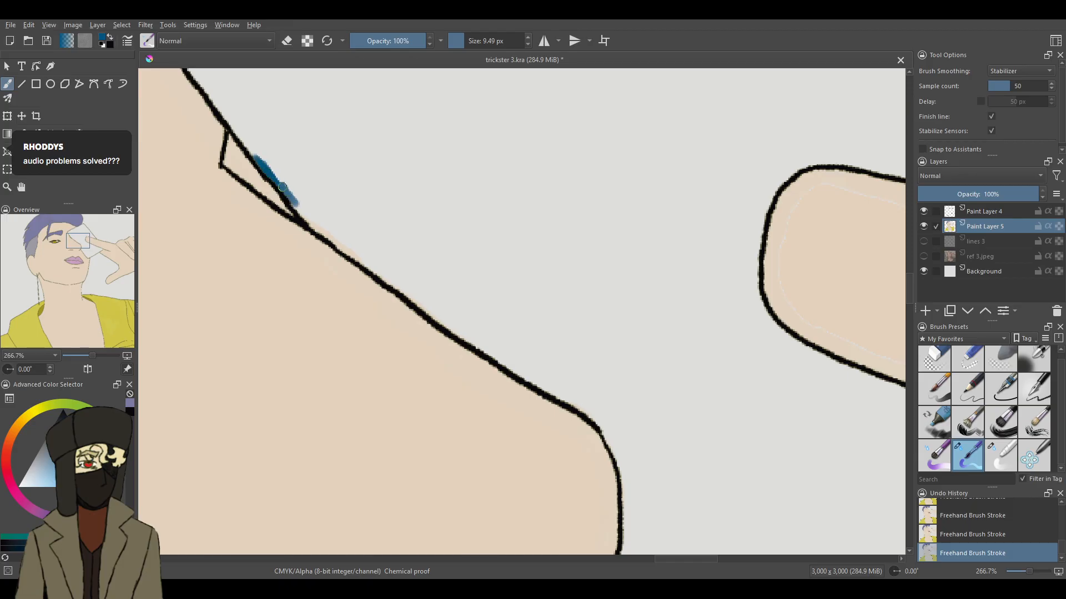
left_click_drag(295, 205, 397, 286)
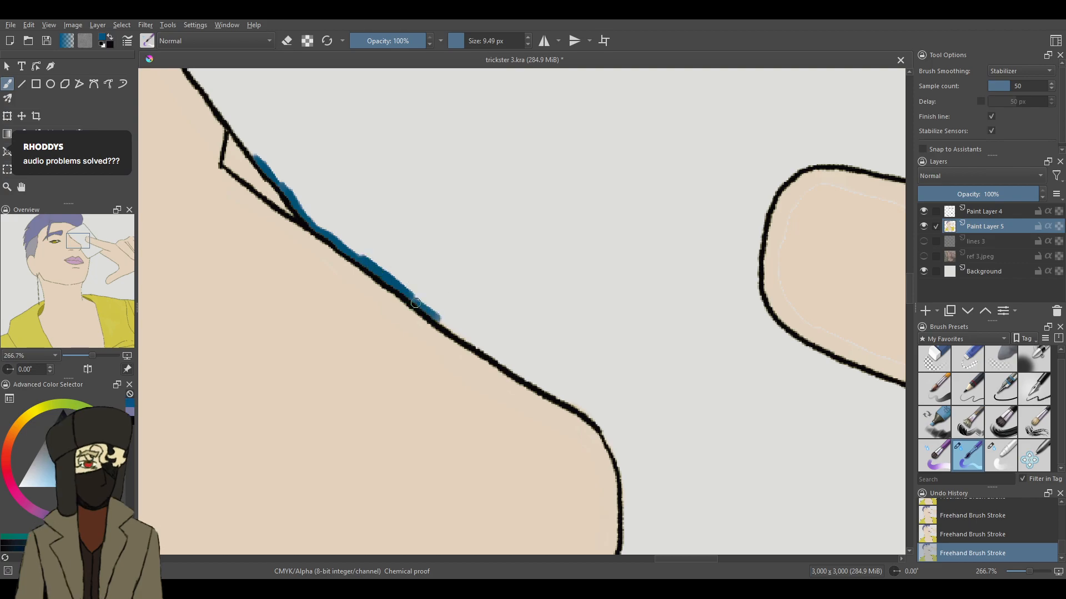
left_click_drag(428, 309, 496, 358)
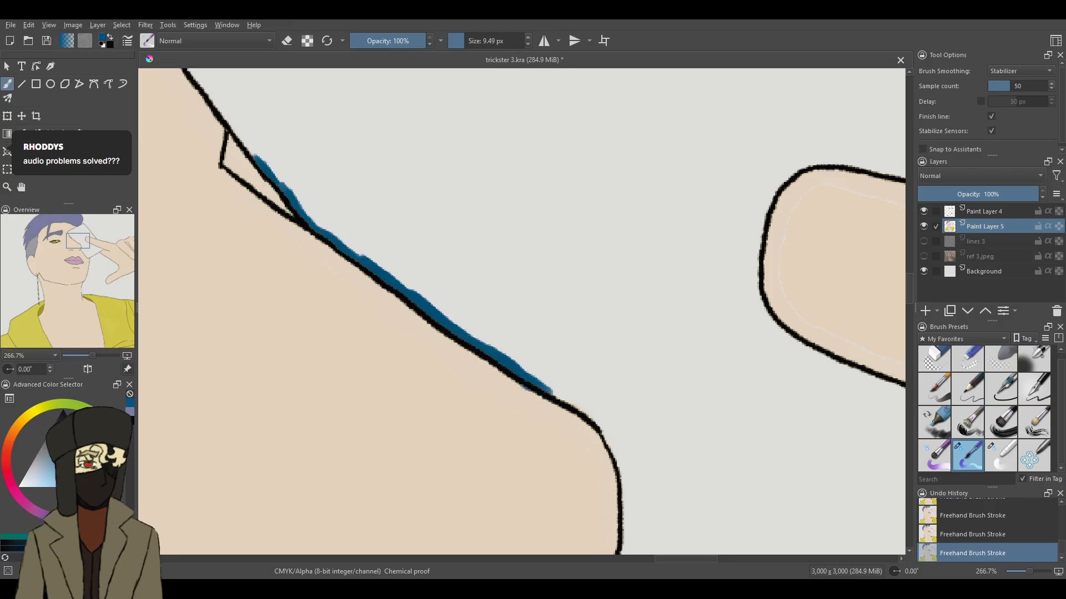
key("ctrl+z")
- Continue the dark blue edging inside the card along the lower nose bridge towards the nose tip
left_click_drag(1029, 571, 1037, 572)
left_click_drag(911, 291, 911, 297)
mouse_move(530, 175)
left_mouse_down()
mouse_move(509, 168)
mouse_move(580, 218)
left_mouse_up()
mouse_move(536, 183)
left_mouse_down()
mouse_move(636, 263)
mouse_move(580, 203)
mouse_move(814, 352)
mouse_move(891, 461)
left_mouse_up()
key("ctrl+z")
mouse_move(896, 500)
left_mouse_down()
mouse_move(847, 380)
mouse_move(756, 284)
mouse_move(800, 335)
mouse_move(796, 321)
mouse_move(655, 230)
mouse_move(713, 280)
mouse_move(671, 242)
mouse_move(600, 211)
mouse_move(666, 252)
mouse_move(523, 173)
left_mouse_up()
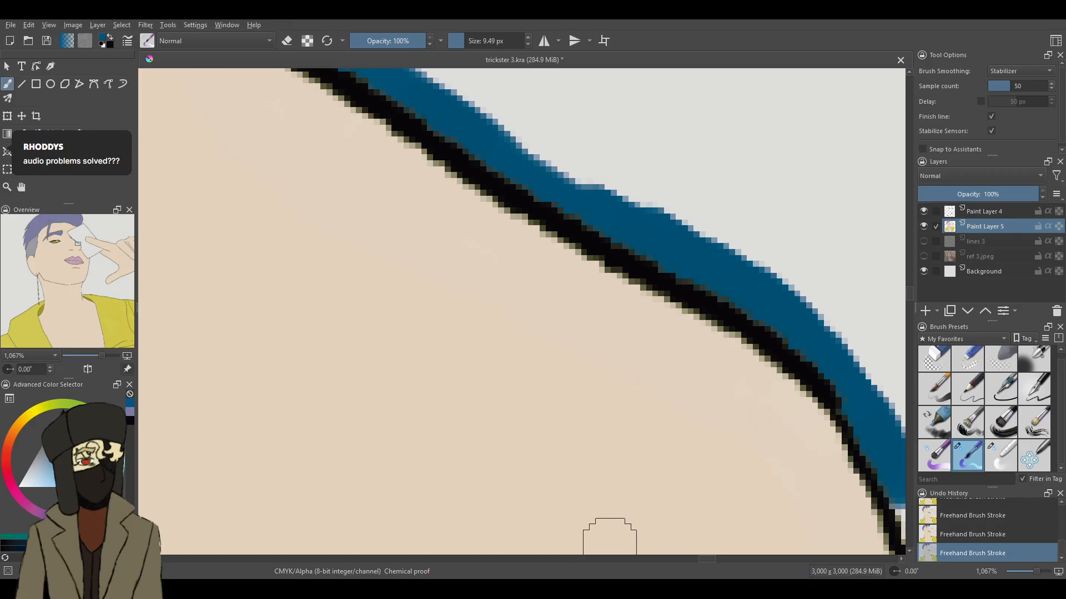
- Continue the 9.49 px dark blue edging inside the card around the nose tip and onto the card edge just below it
left_click_drag(712, 559, 717, 558)
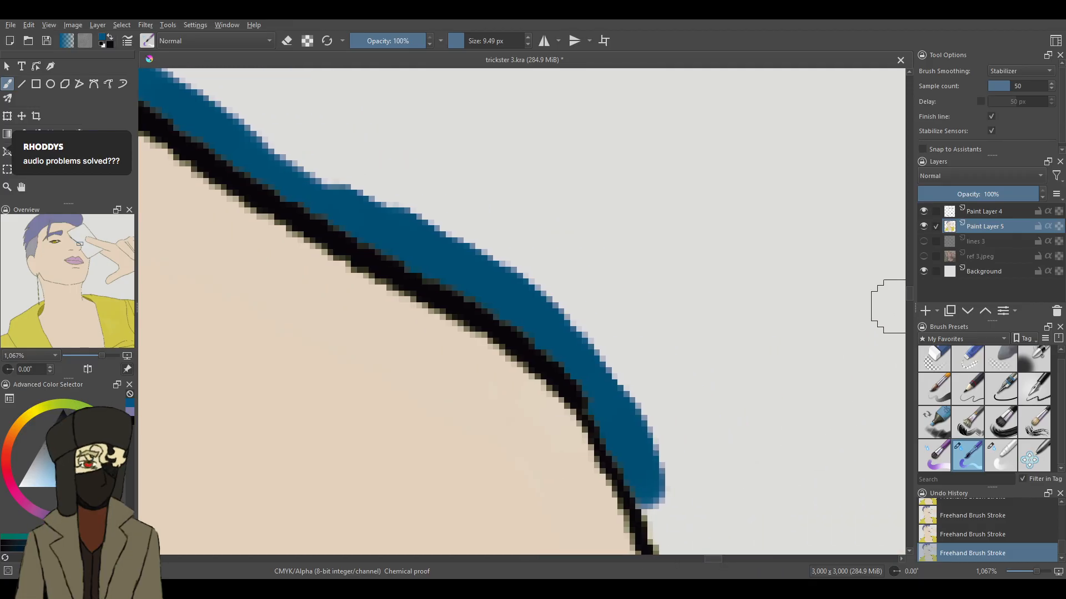
left_click_drag(911, 292, 913, 298)
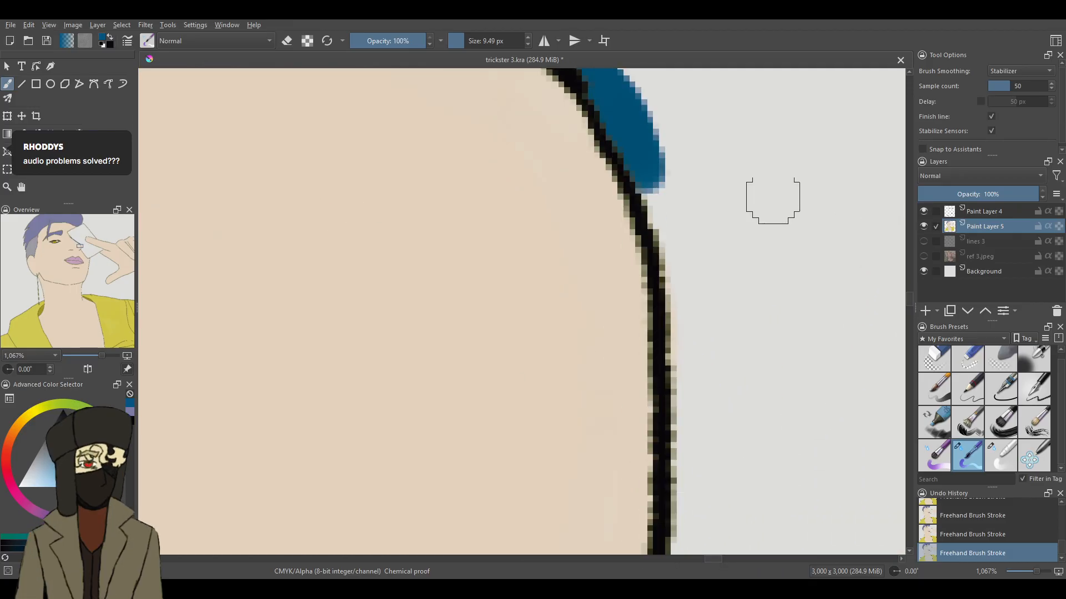
mouse_move(678, 162)
left_mouse_down()
mouse_move(681, 219)
mouse_move(635, 149)
mouse_move(690, 329)
mouse_move(682, 382)
mouse_move(692, 381)
mouse_move(680, 380)
mouse_move(677, 406)
mouse_move(677, 397)
mouse_move(689, 546)
left_mouse_up()
left_click_drag(910, 298, 910, 306)
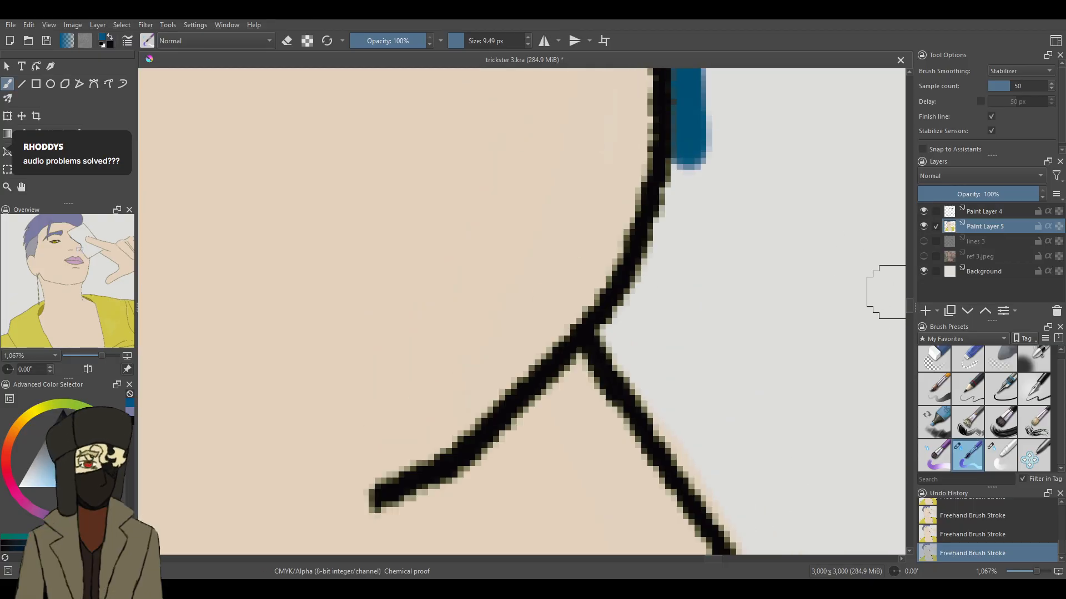
left_click_drag(694, 141, 670, 241)
mouse_move(684, 162)
left_mouse_down()
mouse_move(657, 270)
mouse_move(628, 326)
mouse_move(622, 321)
mouse_move(683, 187)
mouse_move(616, 326)
mouse_move(639, 376)
mouse_move(610, 337)
mouse_move(642, 330)
left_mouse_up()
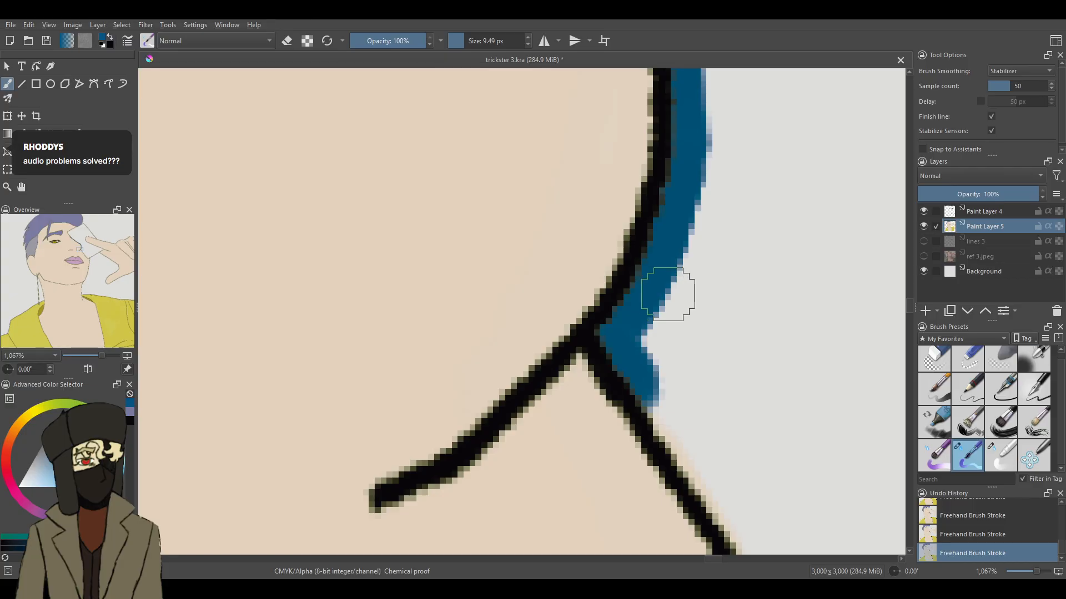
mouse_move(661, 374)
left_mouse_down()
mouse_move(681, 445)
mouse_move(732, 516)
left_mouse_up()
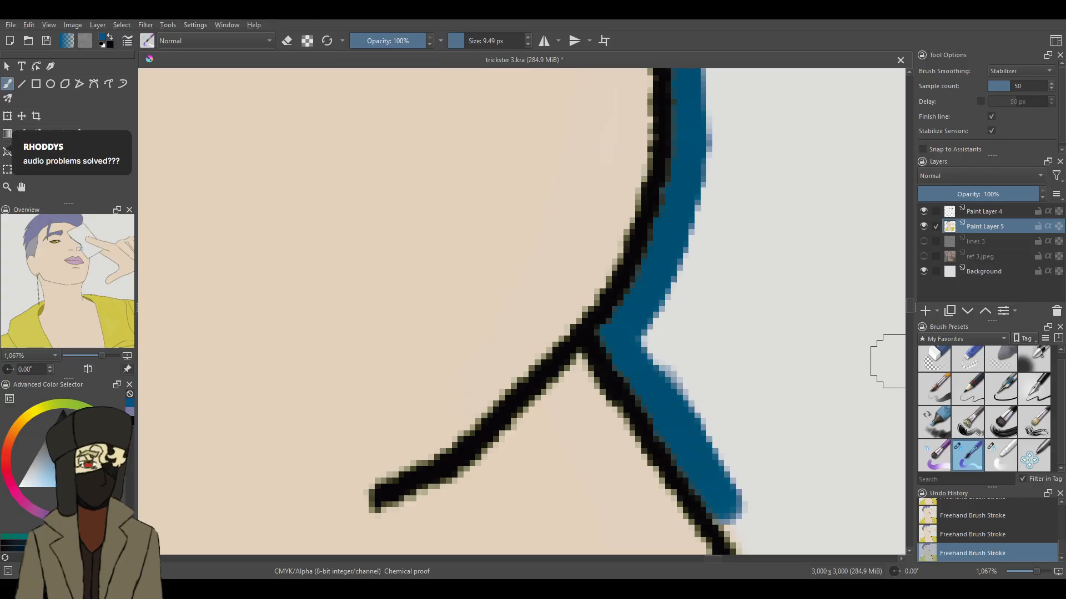
- Extend the dark blue strip down the card's straight slanting edge below the nose, thickening its thin parts
scroll(907, 314, "down", 6)
mouse_move(716, 115)
left_mouse_down()
mouse_move(769, 184)
mouse_move(781, 220)
mouse_move(728, 136)
mouse_move(849, 304)
left_mouse_up()
left_click_drag(815, 256, 884, 346)
left_click_drag(844, 292, 900, 375)
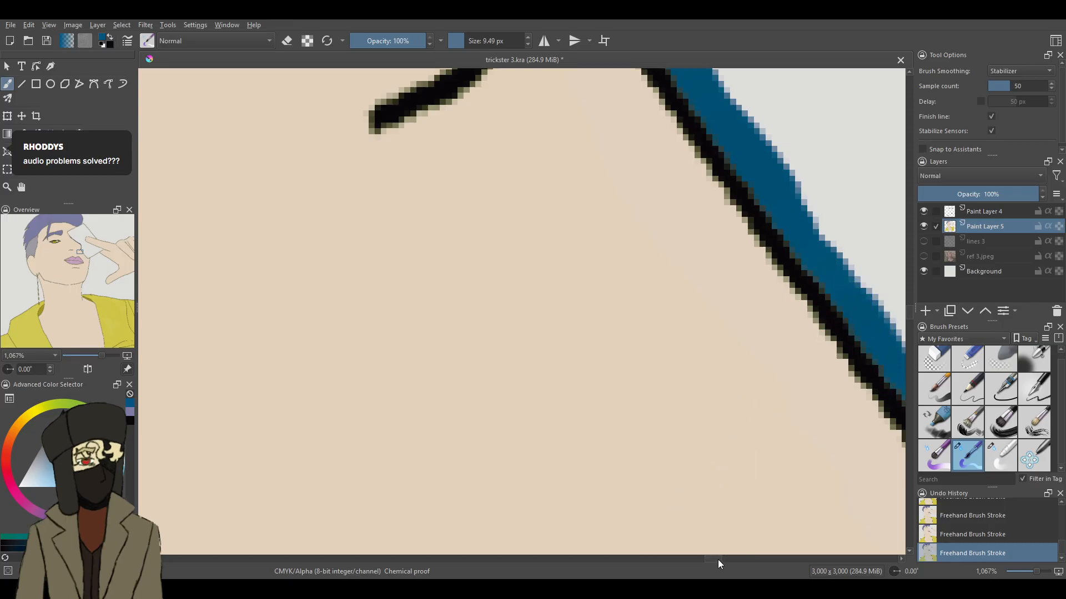
left_click_drag(718, 559, 723, 559)
left_click_drag(911, 308, 910, 313)
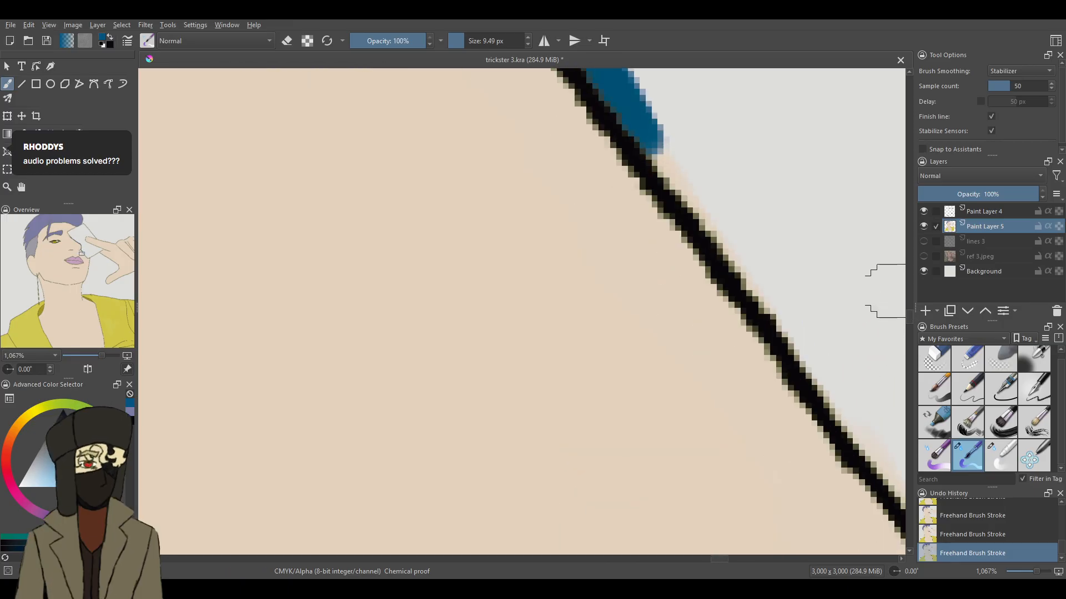
mouse_move(636, 116)
left_mouse_down()
mouse_move(705, 218)
mouse_move(780, 297)
mouse_move(777, 289)
left_mouse_up()
mouse_move(638, 111)
left_mouse_down()
mouse_move(690, 166)
mouse_move(789, 338)
mouse_move(827, 367)
left_mouse_up()
left_click_drag(775, 293, 836, 398)
left_click_drag(807, 328, 872, 441)
left_click_drag(804, 340, 879, 458)
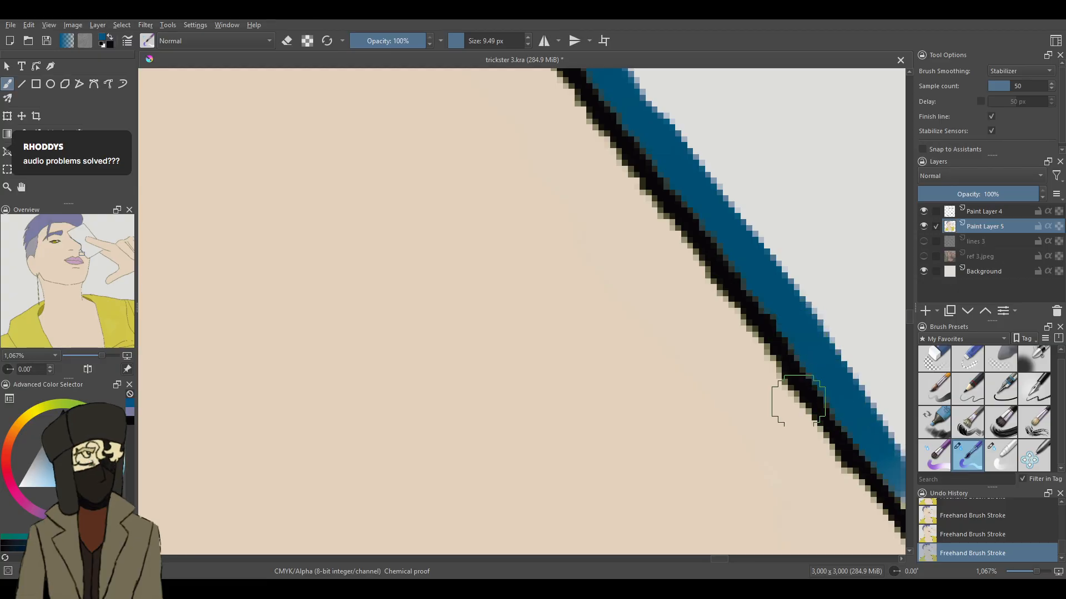
- Carry the dark blue edging down the rest of the slanting edge to the card's lowest corner
left_click_drag(719, 557, 729, 559)
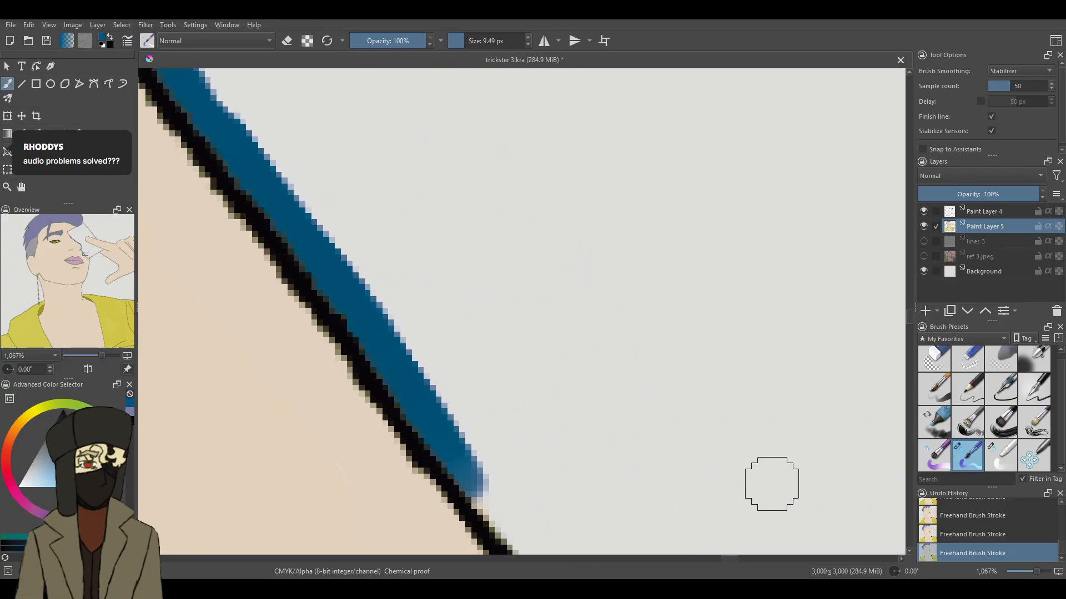
left_click_drag(911, 319, 910, 321)
mouse_move(466, 310)
left_mouse_down()
mouse_move(523, 362)
mouse_move(457, 330)
mouse_move(602, 525)
left_mouse_up()
mouse_move(910, 316)
left_mouse_down()
mouse_move(912, 333)
mouse_move(912, 323)
left_mouse_up()
left_click_drag(584, 161, 858, 414)
mouse_move(745, 319)
left_mouse_down()
mouse_move(797, 375)
mouse_move(751, 306)
left_mouse_up()
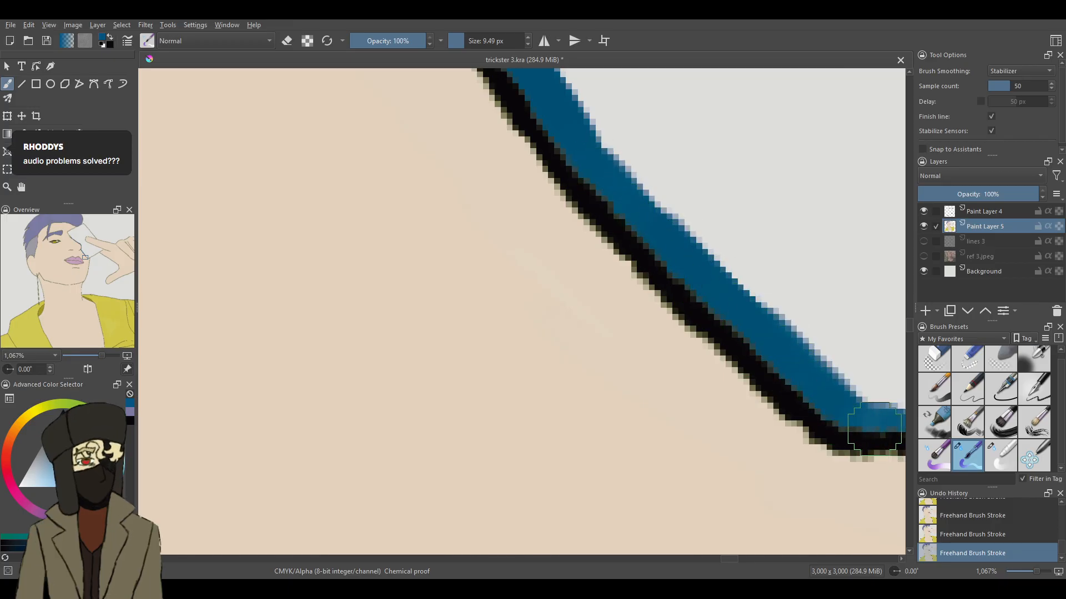
- Paint the dark blue strip around the card's lowest corner and up its lower edge past the cheek line
left_click_drag(731, 558, 739, 560)
mouse_move(754, 331)
left_mouse_down()
mouse_move(588, 414)
mouse_move(562, 416)
left_mouse_up()
mouse_move(802, 318)
left_mouse_down()
mouse_move(888, 261)
mouse_move(813, 308)
left_mouse_up()
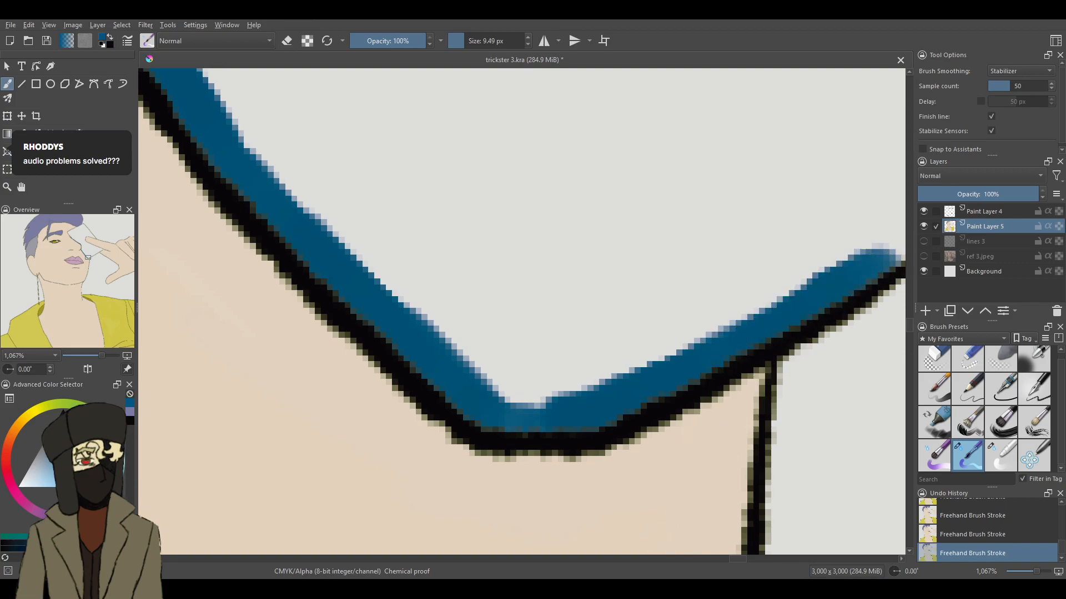
left_click_drag(735, 558, 747, 560)
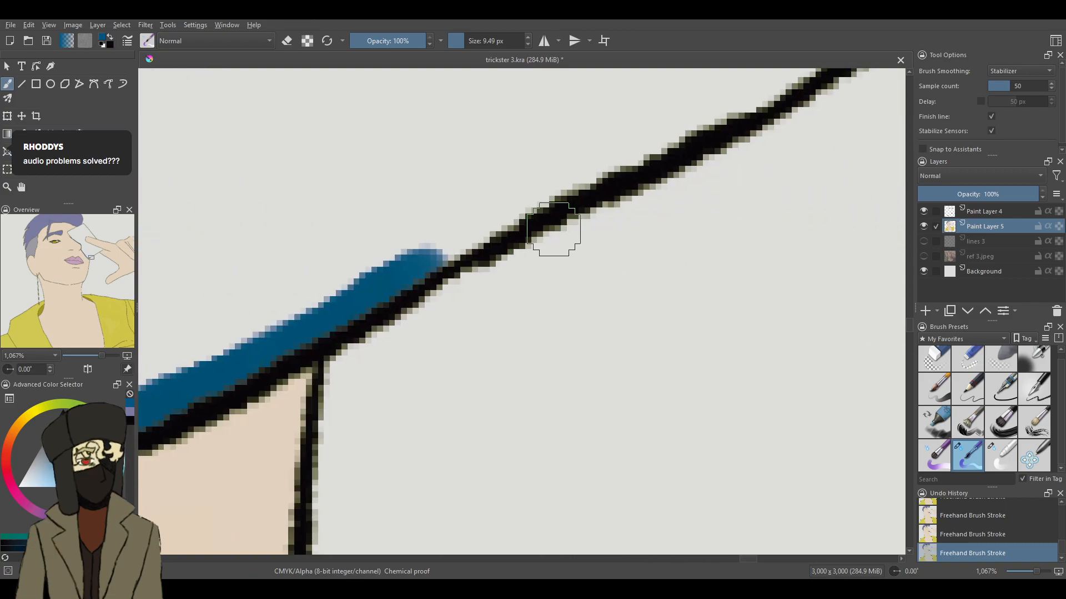
left_click_drag(607, 166, 411, 254)
mouse_move(644, 178)
left_mouse_down()
mouse_move(652, 147)
mouse_move(671, 135)
mouse_move(588, 165)
mouse_move(670, 147)
mouse_move(608, 165)
left_mouse_up()
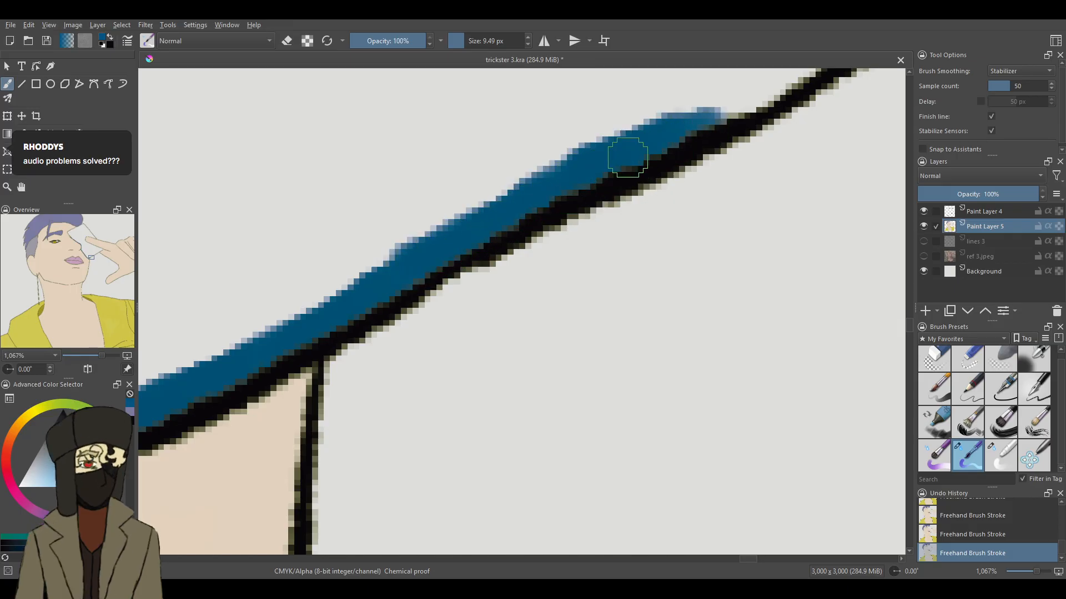
left_click_drag(719, 107, 805, 68)
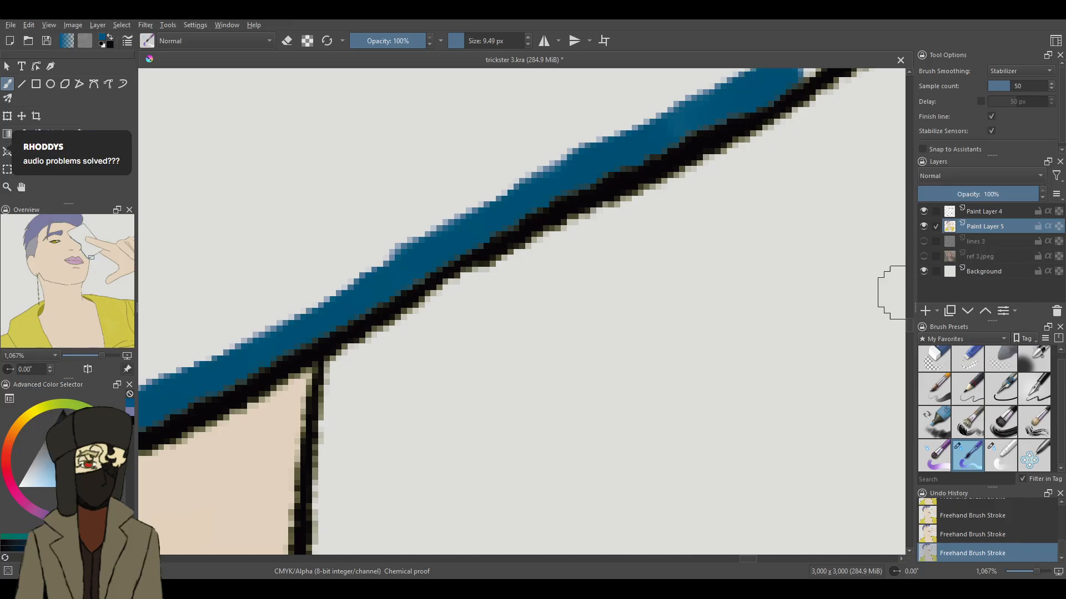
- Continue the dark blue edging up the card's lower edge to where it meets the hand
left_click_drag(913, 323, 914, 319)
left_click(911, 318)
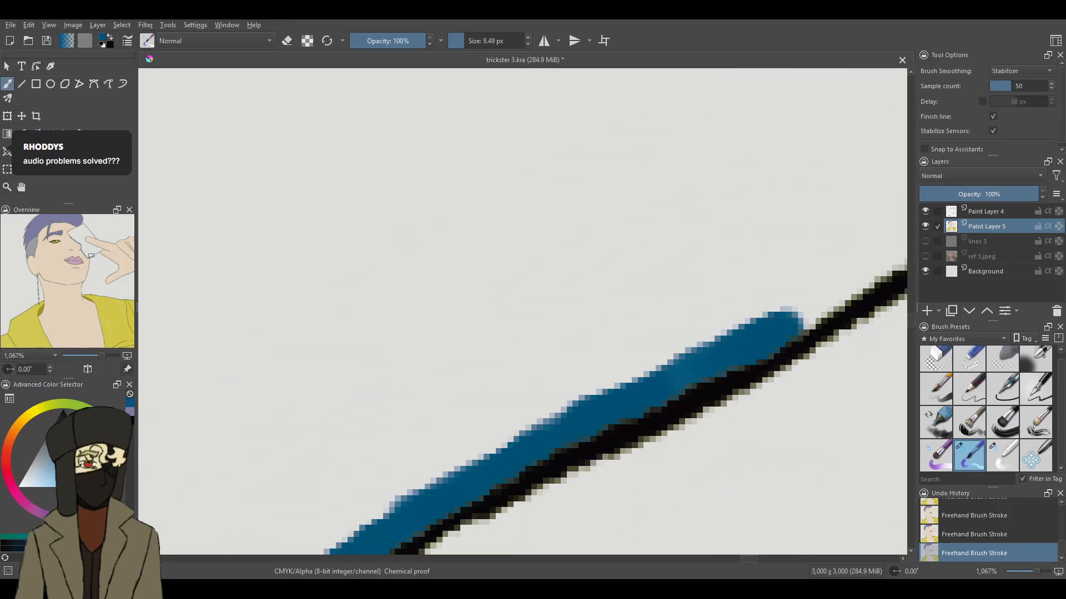
left_click_drag(747, 558, 751, 558)
mouse_move(854, 176)
left_mouse_down()
mouse_move(785, 225)
mouse_move(716, 248)
mouse_move(709, 269)
mouse_move(630, 322)
left_mouse_up()
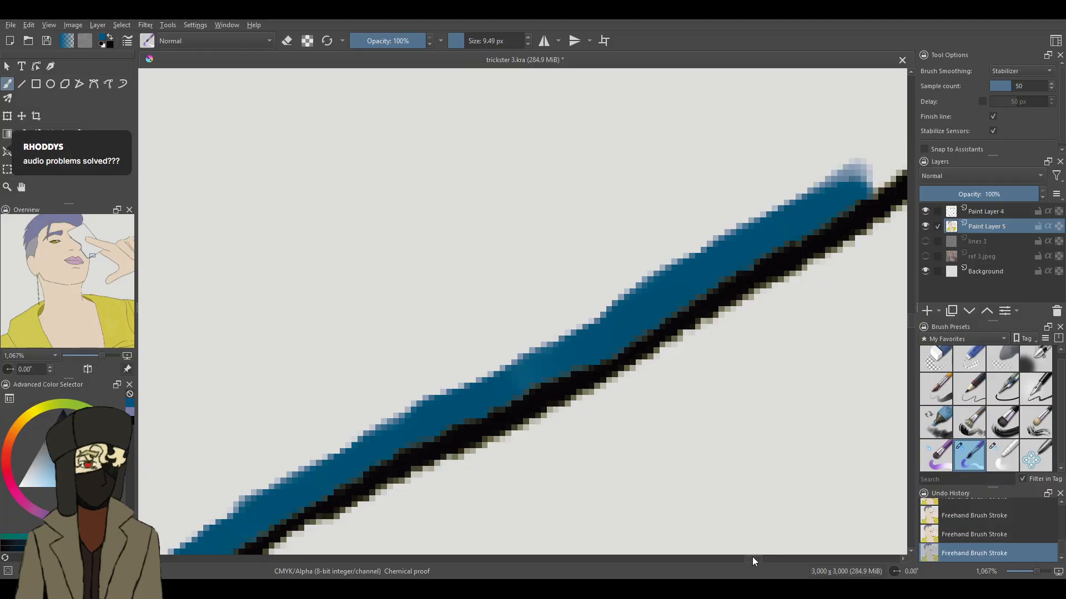
left_click_drag(751, 557, 761, 558)
scroll(911, 315, "up", 5)
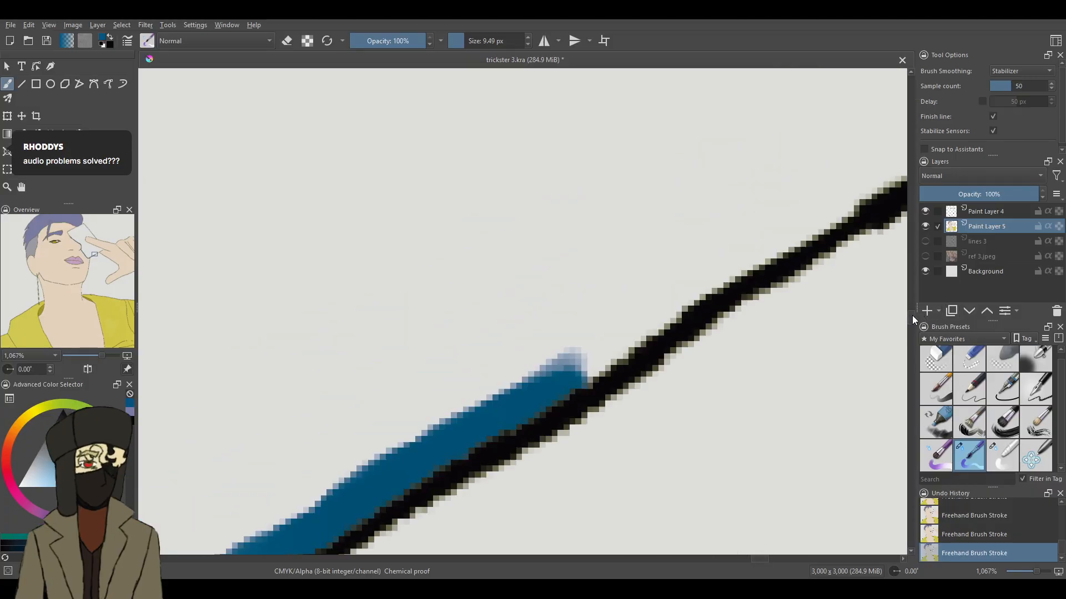
mouse_move(847, 255)
left_mouse_down()
mouse_move(790, 299)
mouse_move(768, 297)
mouse_move(621, 388)
mouse_move(580, 425)
mouse_move(604, 422)
mouse_move(569, 425)
left_mouse_up()
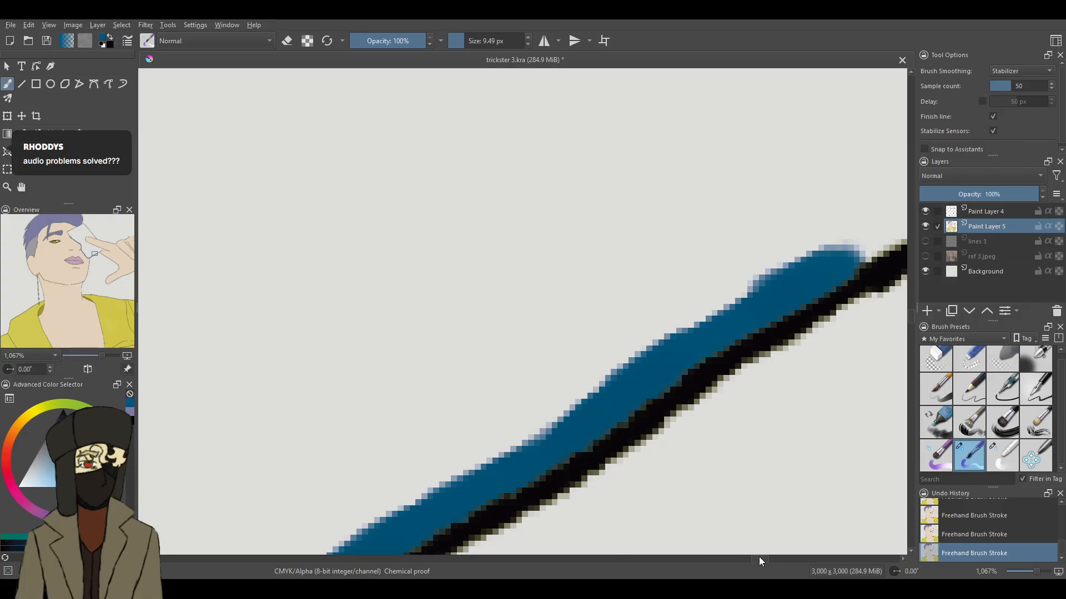
scroll(758, 557, "right", 5)
mouse_move(761, 119)
left_mouse_down()
mouse_move(535, 250)
mouse_move(619, 275)
left_mouse_up()
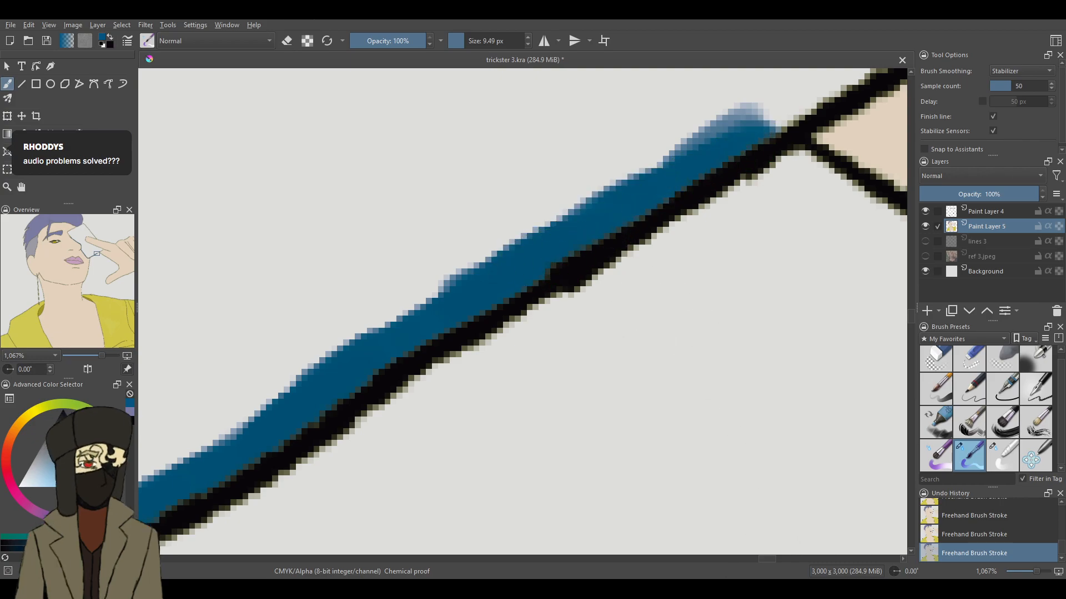
- Edge the card in dark blue along the hand's outline up to the inner corner between the fingers, closing the gap in the strip
scroll(769, 558, "right", 4)
scroll(910, 305, "up", 2)
scroll(910, 311, "down", 4)
mouse_move(1030, 566)
left_mouse_down()
mouse_move(1021, 565)
mouse_move(1034, 569)
left_mouse_up()
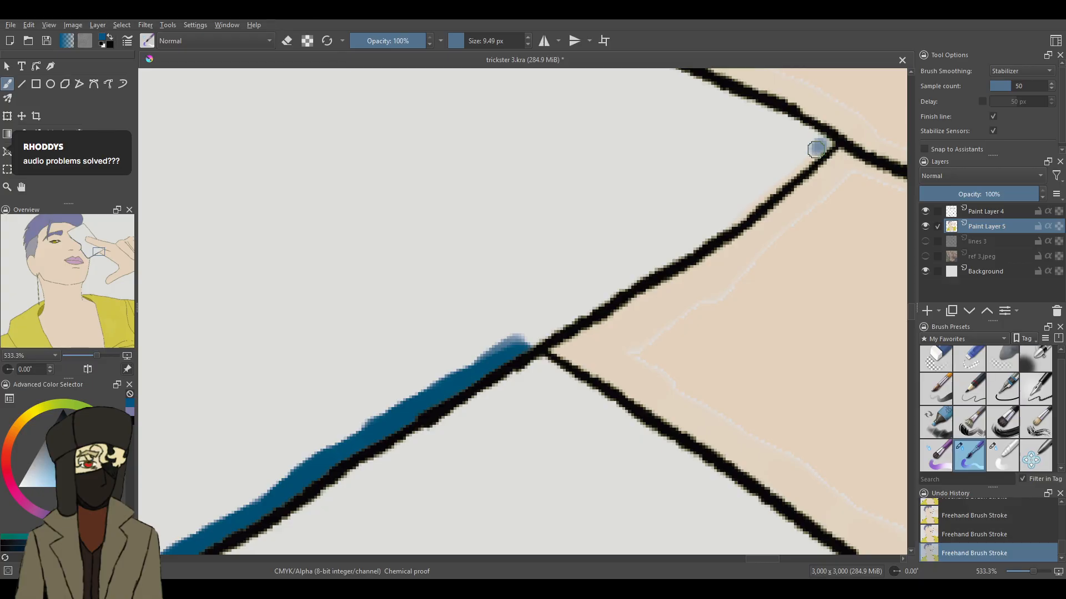
mouse_move(830, 144)
left_mouse_down()
mouse_move(724, 221)
mouse_move(742, 208)
left_mouse_up()
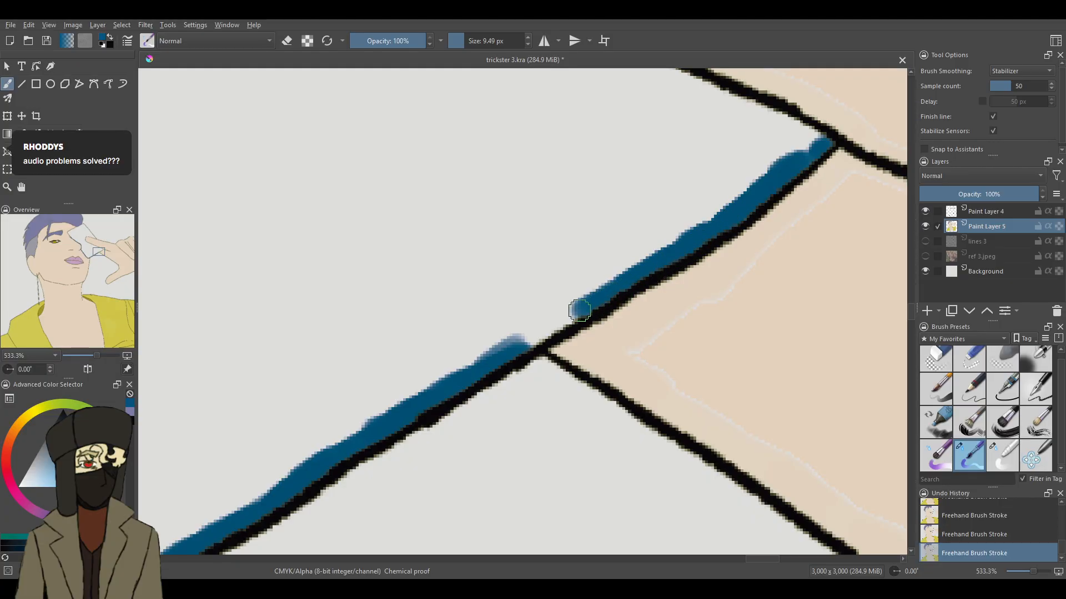
left_click_drag(583, 308, 570, 310)
left_click_drag(515, 344, 549, 331)
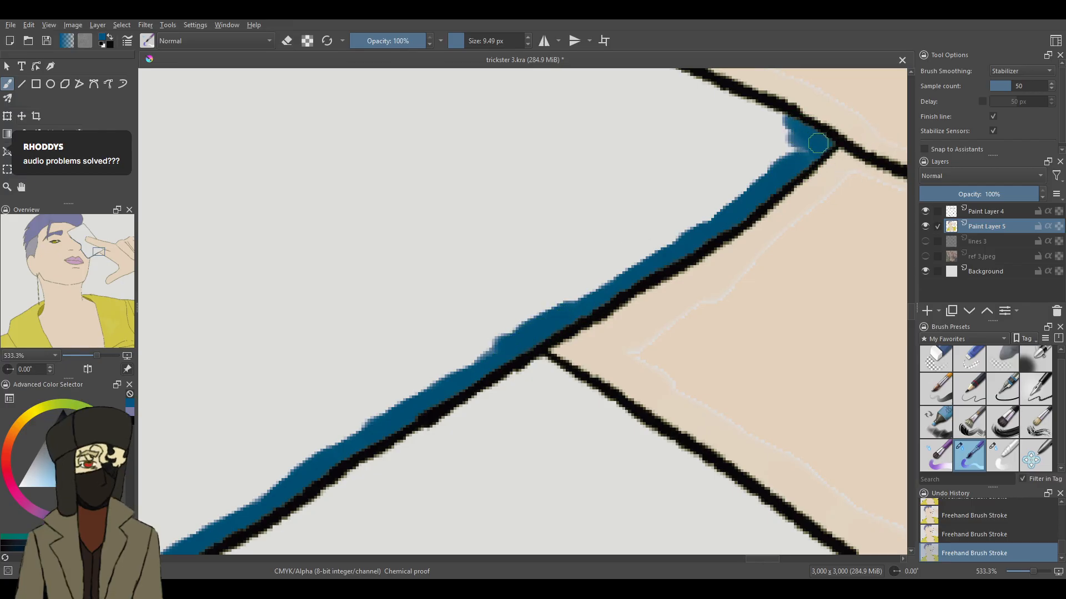
- Paint the dark blue strip from the inner corner along the underside of the finger lying over the card
left_click_drag(823, 145, 732, 101)
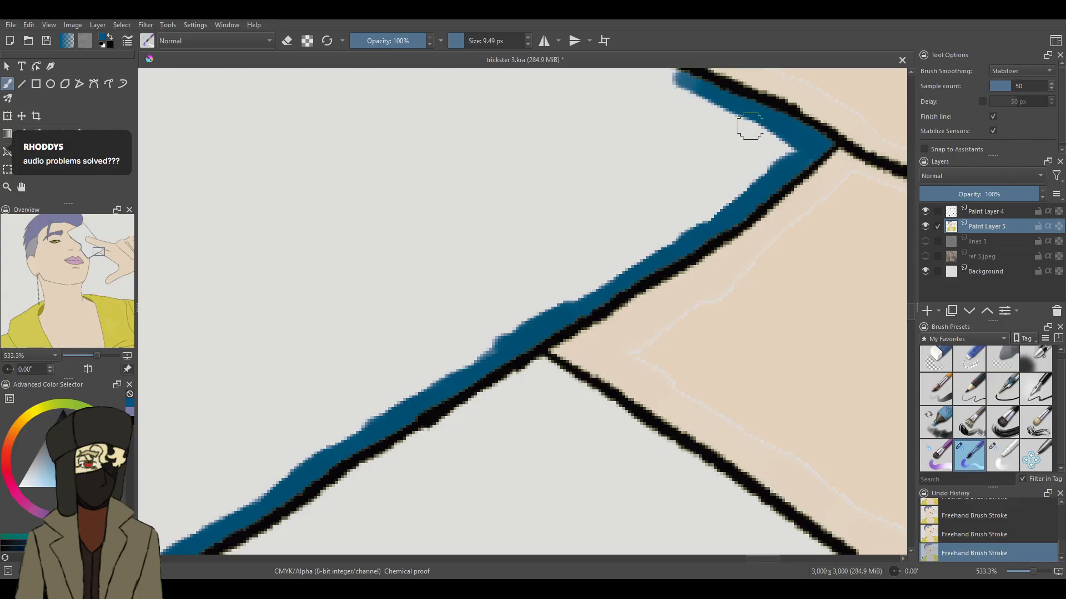
scroll(911, 309, "up", 4)
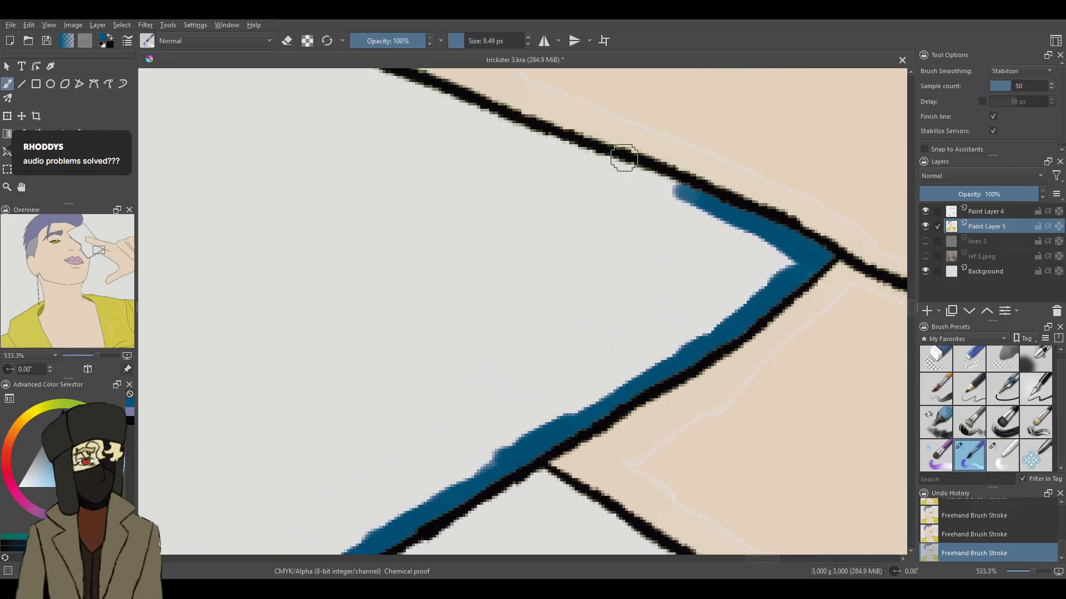
left_click_drag(673, 188, 452, 104)
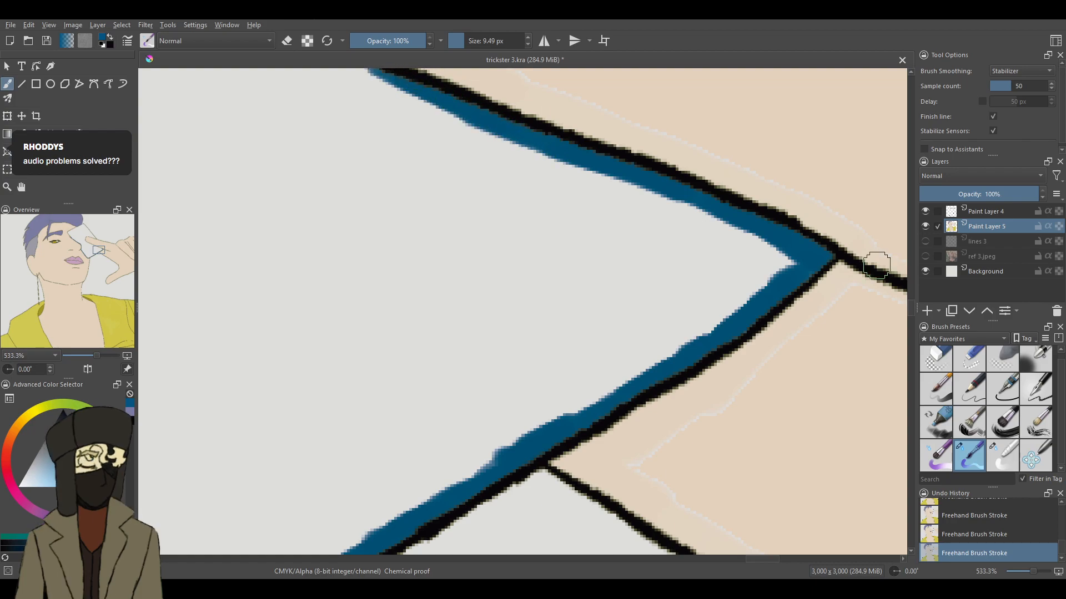
scroll(914, 306, "up", 8)
mouse_move(389, 333)
left_mouse_down()
mouse_move(290, 301)
mouse_move(246, 273)
left_mouse_up()
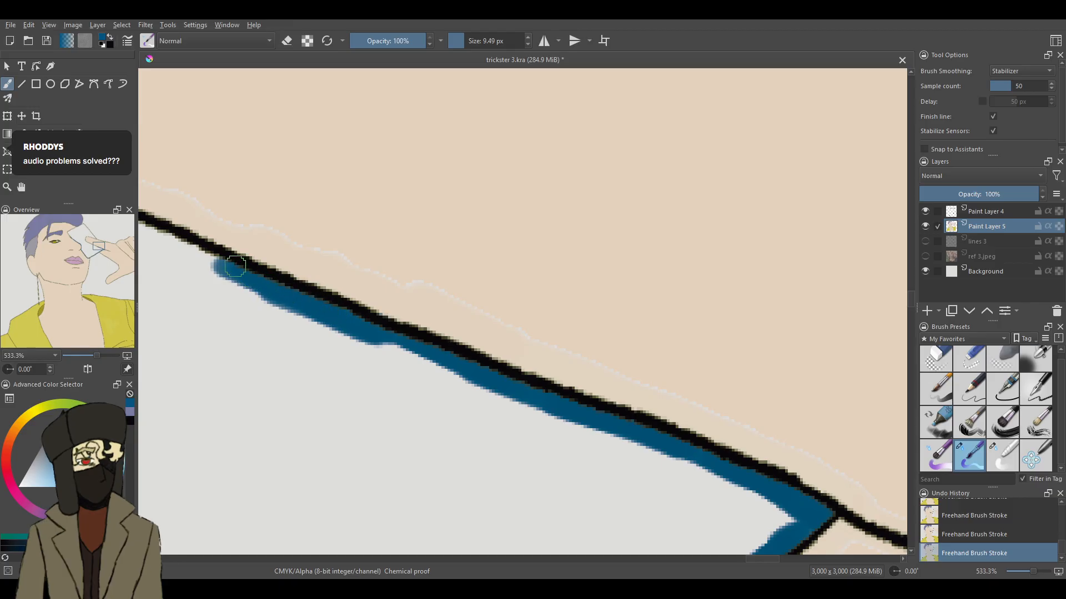
left_click_drag(153, 236, 140, 229)
left_click_drag(777, 561, 765, 558)
left_click_drag(341, 223, 212, 185)
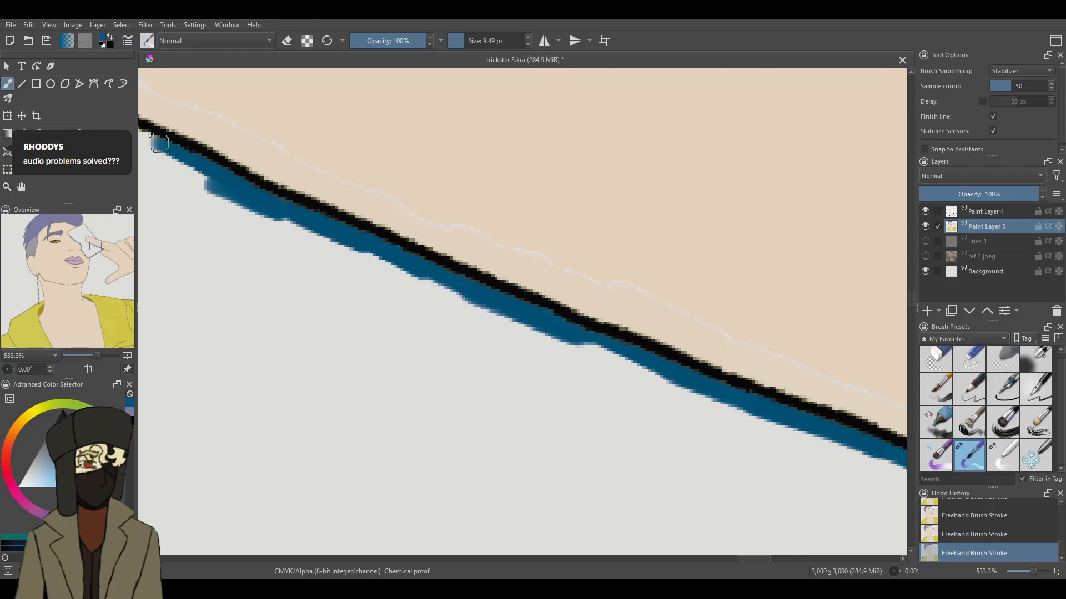
left_click_drag(743, 559, 729, 559)
mouse_move(424, 125)
left_mouse_down()
mouse_move(414, 110)
mouse_move(319, 75)
left_mouse_up()
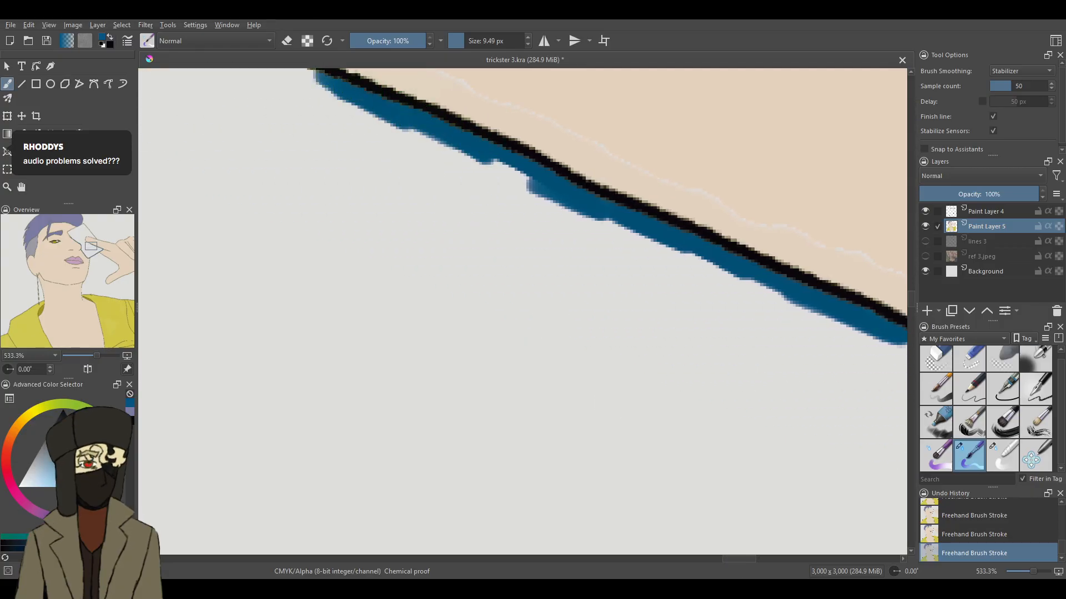
- Extend the dark blue edging along the finger's underside and around the lower curve of its tip
left_click_drag(911, 302, 911, 294)
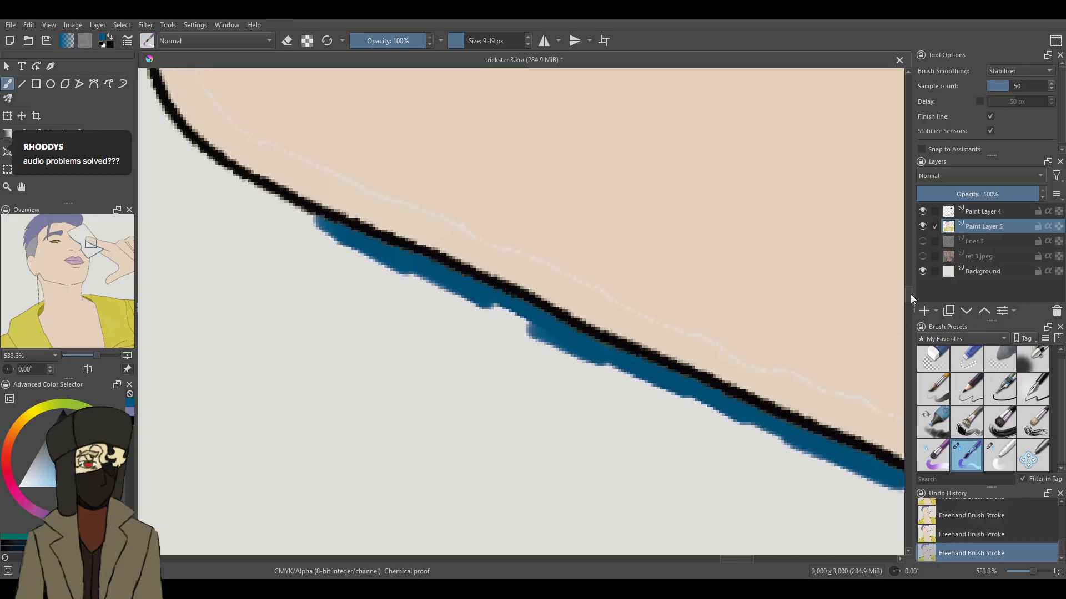
left_click_drag(165, 123, 252, 201)
mouse_move(186, 148)
left_mouse_down()
mouse_move(294, 209)
mouse_move(268, 204)
left_mouse_up()
left_click_drag(177, 141, 169, 109)
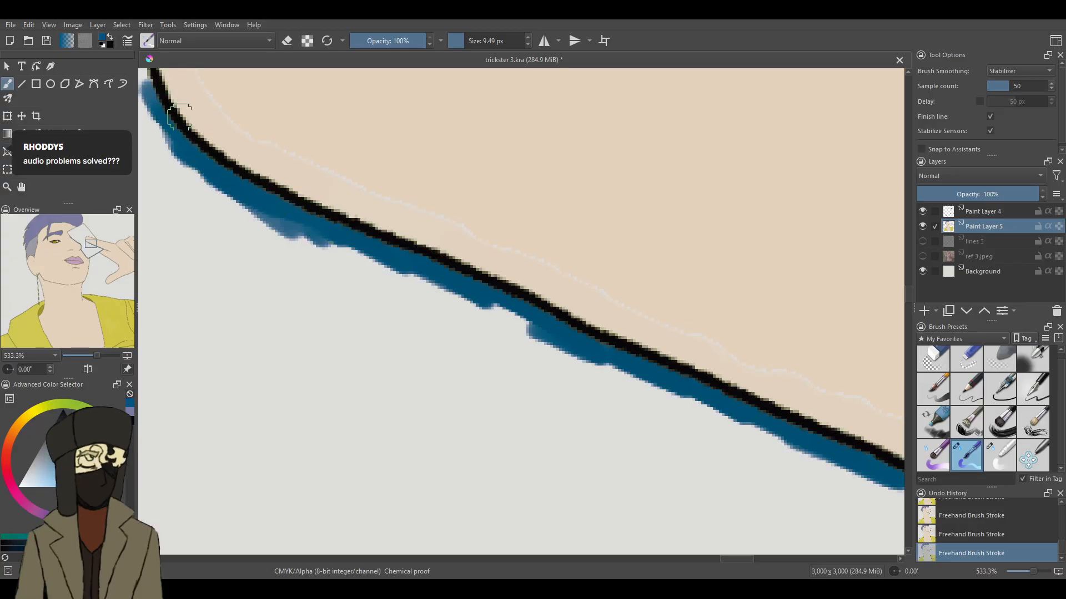
- Paint the dark blue edging around the rounded fingertip, undoing two strokes and repainting along its upper side
left_click_drag(731, 559, 714, 559)
left_click_drag(911, 294, 911, 276)
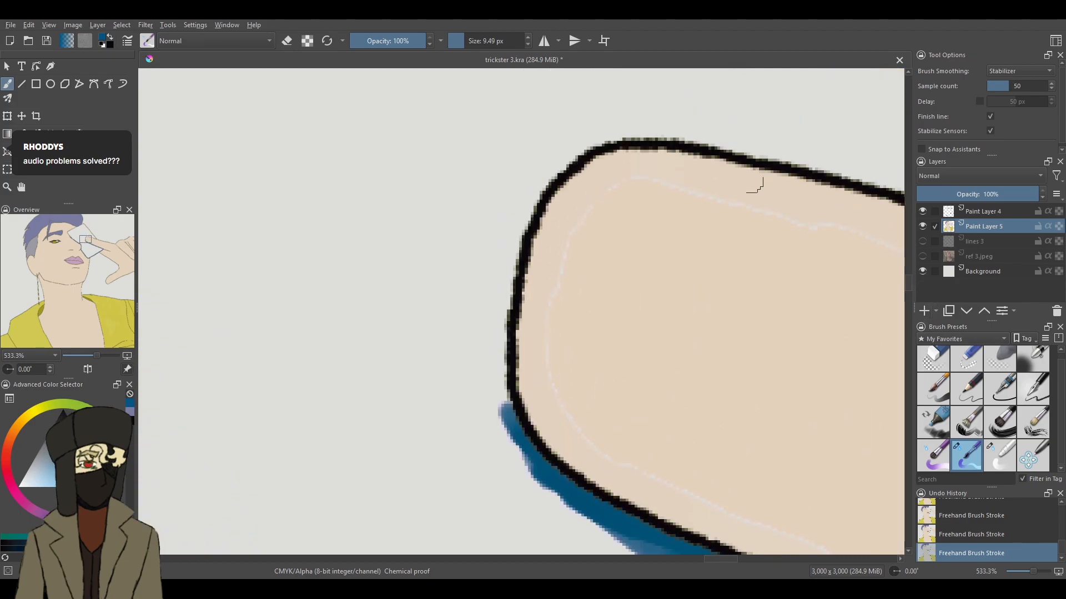
mouse_move(571, 145)
left_mouse_down()
mouse_move(529, 189)
mouse_move(567, 158)
mouse_move(541, 183)
mouse_move(511, 262)
left_mouse_up()
mouse_move(534, 193)
left_mouse_down()
mouse_move(501, 301)
mouse_move(505, 411)
left_mouse_up()
mouse_move(571, 161)
left_mouse_down()
mouse_move(611, 133)
mouse_move(622, 136)
mouse_move(598, 135)
mouse_move(701, 140)
mouse_move(821, 169)
mouse_move(750, 146)
left_mouse_up()
key("ctrl+z")
key("ctrl+z")
mouse_move(817, 168)
left_mouse_down()
mouse_move(630, 127)
mouse_move(680, 128)
mouse_move(592, 137)
left_mouse_up()
- Continue the dark blue strip along the finger's upper outline to the point where the card's outer edge meets it
left_click_drag(723, 556, 750, 560)
mouse_move(225, 157)
left_mouse_down()
mouse_move(267, 172)
mouse_move(210, 151)
mouse_move(353, 195)
left_mouse_up()
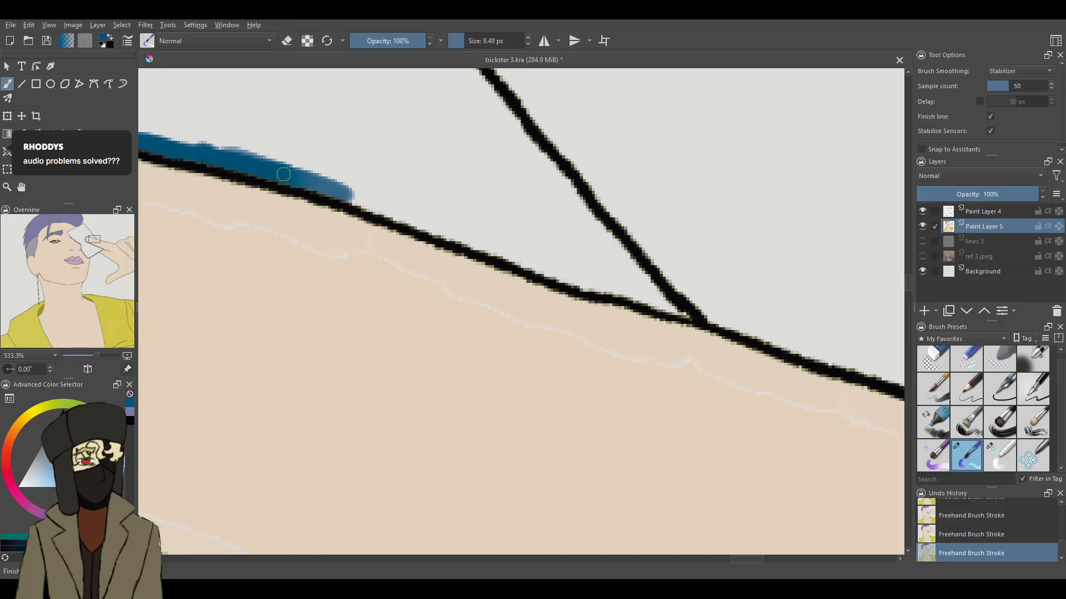
left_click_drag(283, 175, 382, 204)
mouse_move(295, 174)
left_mouse_down()
mouse_move(399, 212)
mouse_move(486, 224)
mouse_move(492, 245)
mouse_move(562, 270)
left_mouse_up()
left_click_drag(491, 244, 591, 290)
mouse_move(559, 259)
left_mouse_down()
mouse_move(583, 281)
mouse_move(678, 313)
mouse_move(614, 256)
left_mouse_up()
- Paint the dark blue edging from the finger junction up the inside of the card's outer slanting edge
left_click_drag(666, 305, 591, 242)
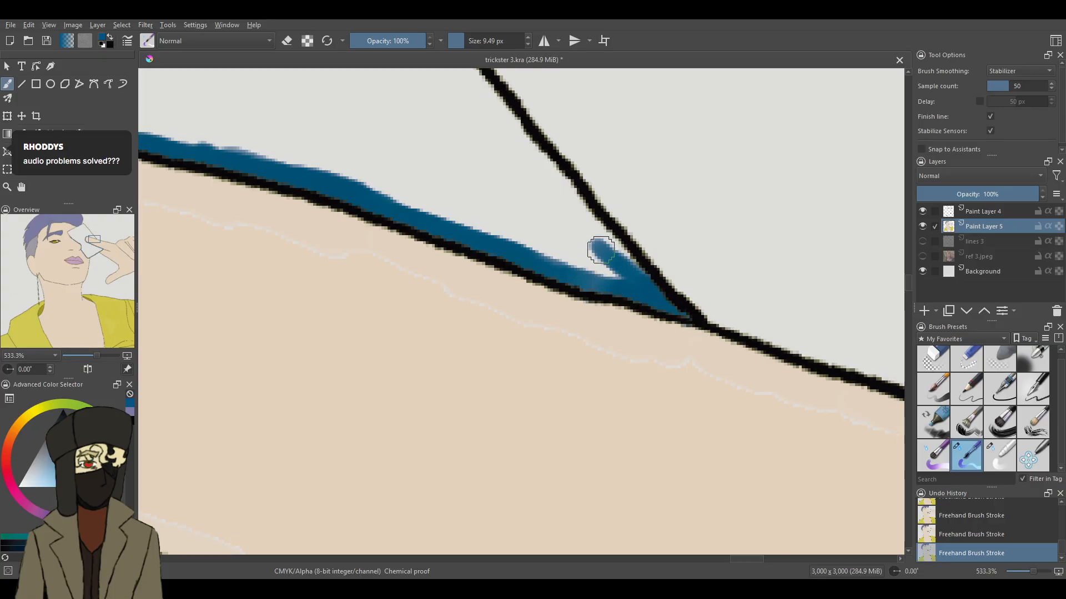
left_click_drag(637, 263, 563, 189)
mouse_move(595, 225)
left_mouse_down()
mouse_move(633, 259)
mouse_move(463, 70)
left_mouse_up()
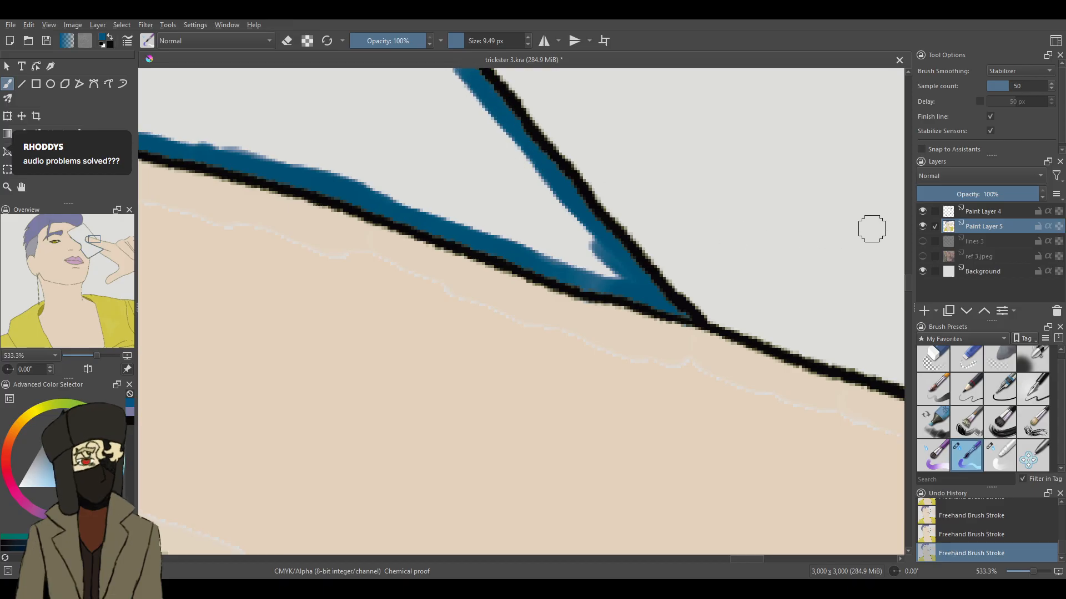
left_click_drag(909, 284, 910, 273)
mouse_move(361, 245)
left_mouse_down()
mouse_move(326, 199)
mouse_move(401, 301)
mouse_move(389, 296)
mouse_move(476, 378)
left_mouse_up()
left_click_drag(297, 173, 232, 72)
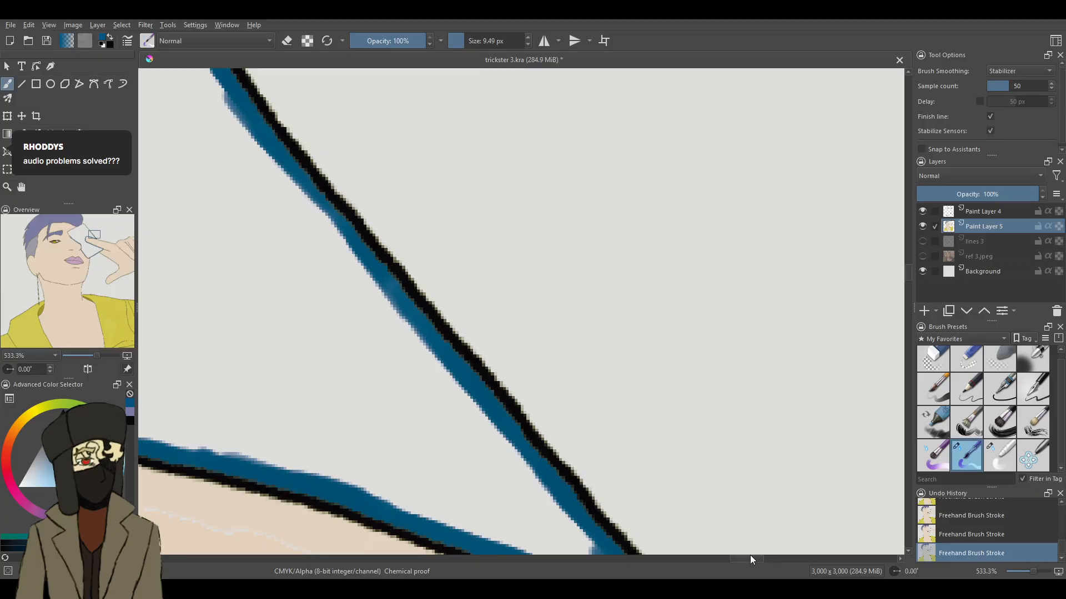
- Undo the last stroke and continue the dark blue edging up the inside of the card's outer slanting edge
left_click_drag(751, 558, 738, 555)
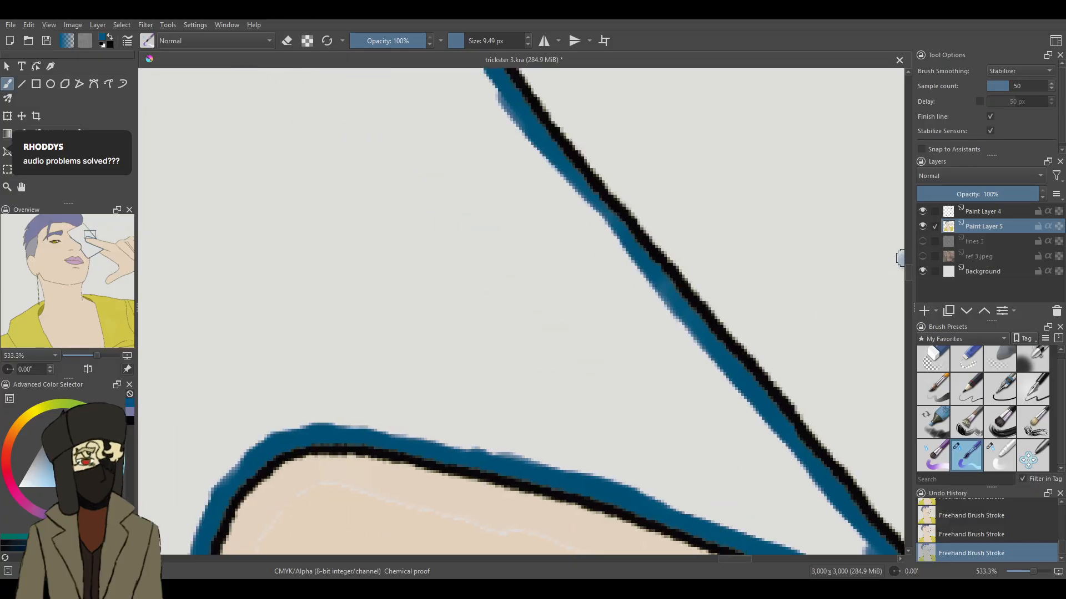
key("ctrl+z")
left_click_drag(907, 272, 908, 265)
mouse_move(392, 199)
left_mouse_down()
mouse_move(439, 236)
mouse_move(504, 320)
left_mouse_up()
left_click_drag(426, 221, 364, 154)
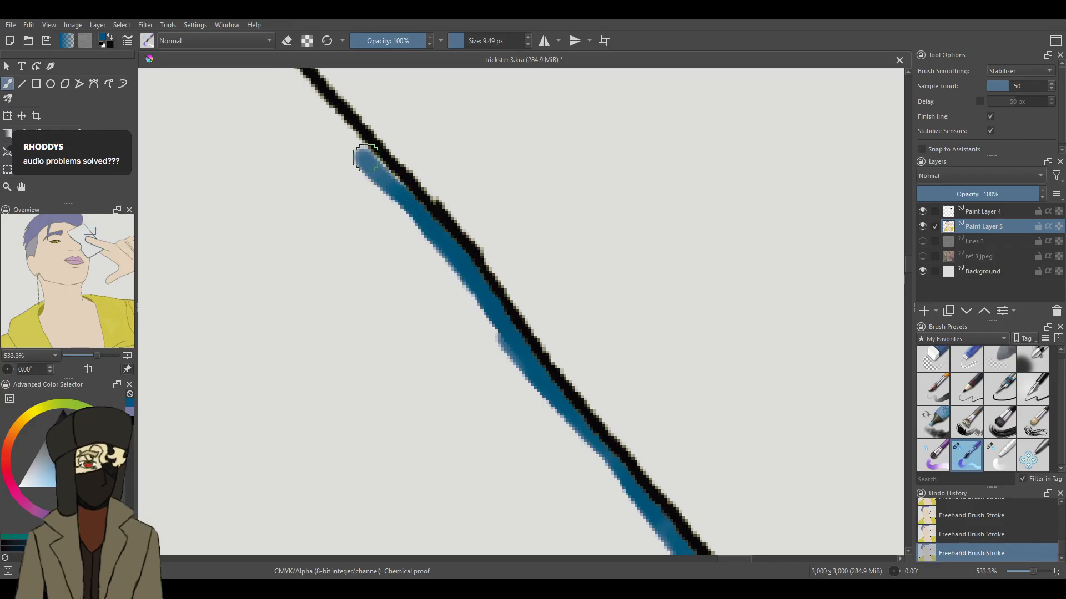
left_click_drag(404, 194, 332, 124)
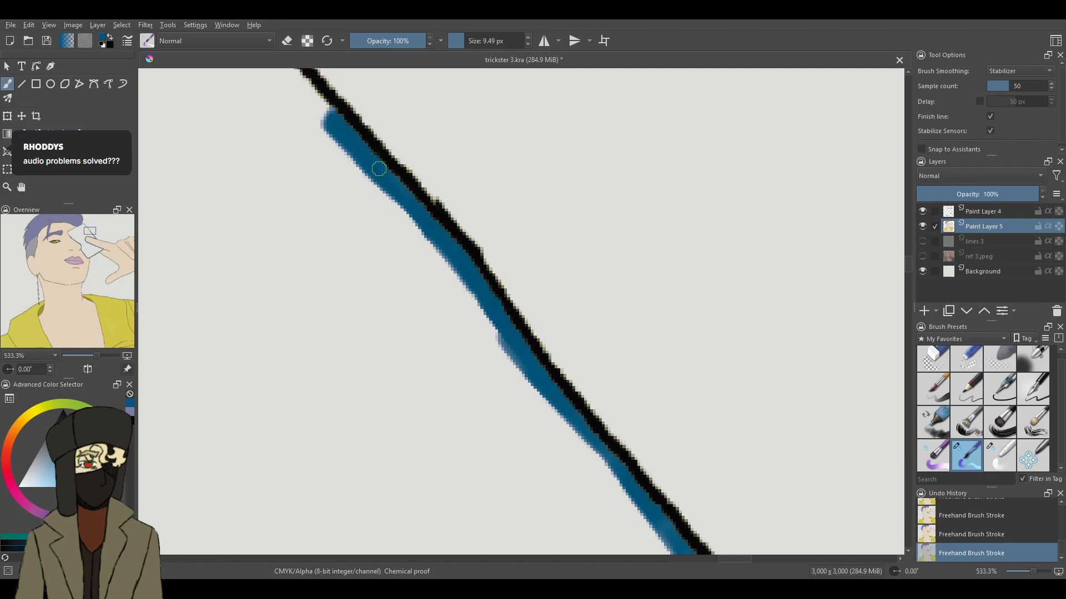
mouse_move(379, 169)
left_mouse_down()
mouse_move(320, 92)
mouse_move(329, 116)
mouse_move(273, 74)
left_mouse_up()
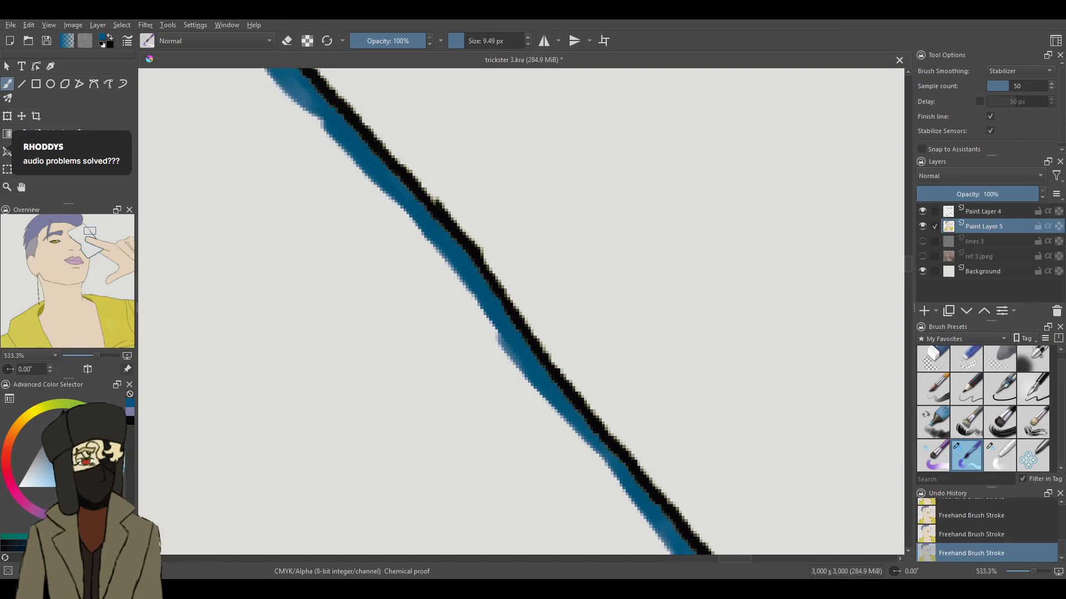
- Paint the dark blue edging around the inside of the card's top corner and down to where the hair meets it
left_click_drag(908, 267, 908, 250)
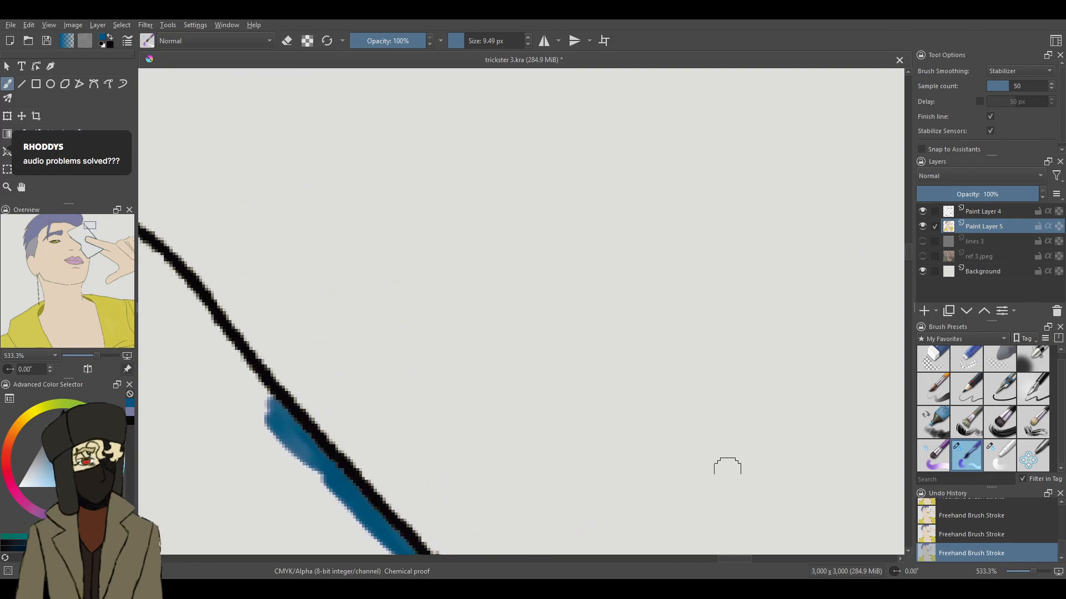
left_click_drag(734, 564, 721, 559)
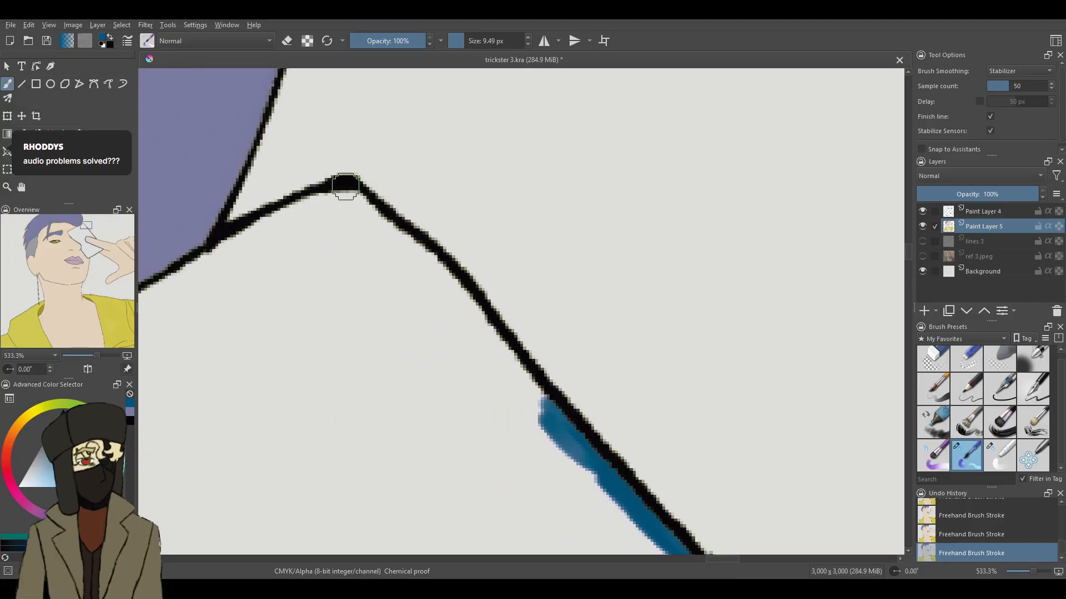
mouse_move(349, 194)
left_mouse_down()
mouse_move(450, 294)
mouse_move(432, 260)
mouse_move(474, 316)
left_mouse_up()
mouse_move(445, 280)
left_mouse_down()
mouse_move(420, 254)
mouse_move(578, 444)
left_mouse_up()
mouse_move(354, 199)
left_mouse_down()
mouse_move(288, 209)
mouse_move(321, 195)
mouse_move(290, 213)
mouse_move(339, 219)
mouse_move(337, 196)
mouse_move(364, 202)
mouse_move(294, 213)
mouse_move(185, 288)
mouse_move(258, 236)
mouse_move(200, 269)
mouse_move(238, 245)
left_mouse_up()
left_click_drag(161, 306, 191, 287)
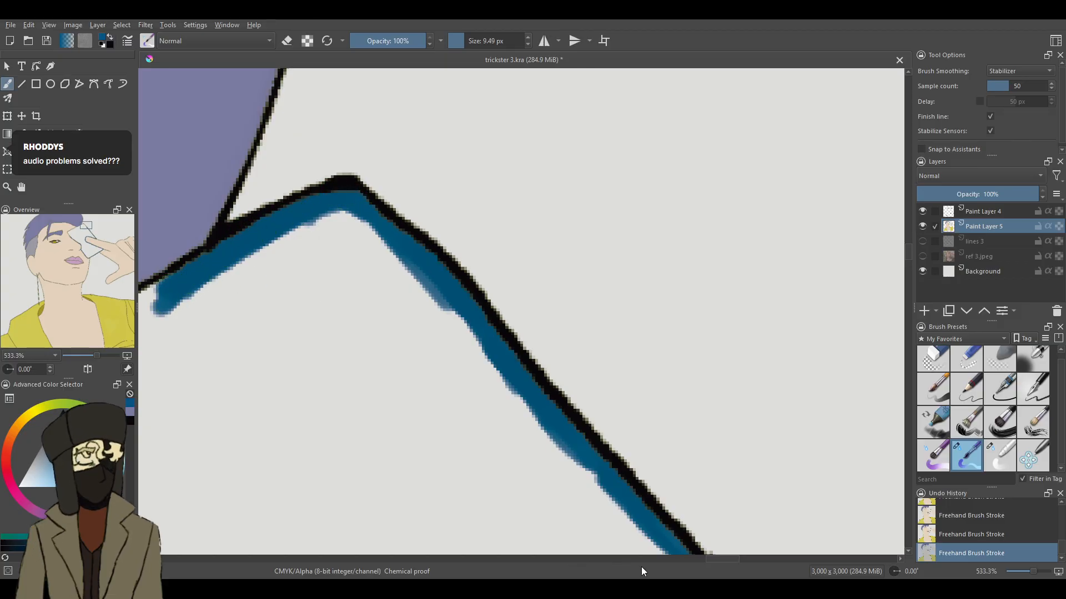
- Continue the dark blue edging along the card's upper edge, past the hair and forehead, to the corner between the brows
left_click_drag(713, 558, 689, 558)
left_click_drag(742, 282, 506, 395)
mouse_move(631, 343)
left_mouse_down()
mouse_move(518, 377)
mouse_move(357, 468)
mouse_move(411, 456)
left_mouse_up()
mouse_move(352, 476)
left_mouse_down()
mouse_move(283, 499)
mouse_move(349, 460)
mouse_move(194, 541)
left_mouse_up()
left_click_drag(908, 257, 908, 264)
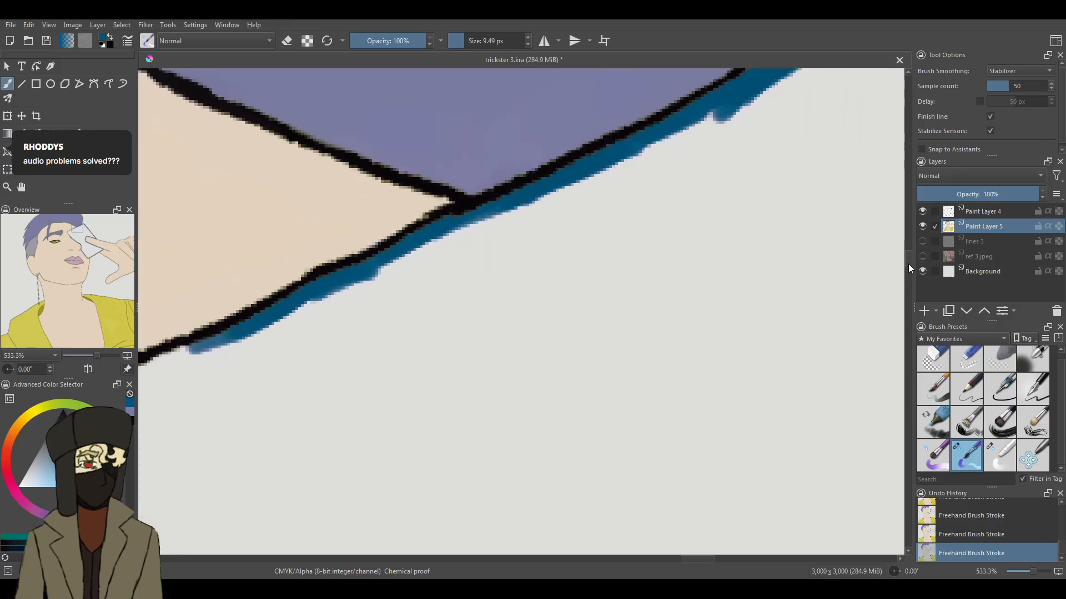
left_click_drag(693, 559, 672, 563)
mouse_move(642, 335)
left_mouse_down()
mouse_move(442, 436)
mouse_move(515, 392)
mouse_move(447, 445)
mouse_move(467, 429)
mouse_move(288, 527)
left_mouse_up()
left_click_drag(328, 496, 286, 542)
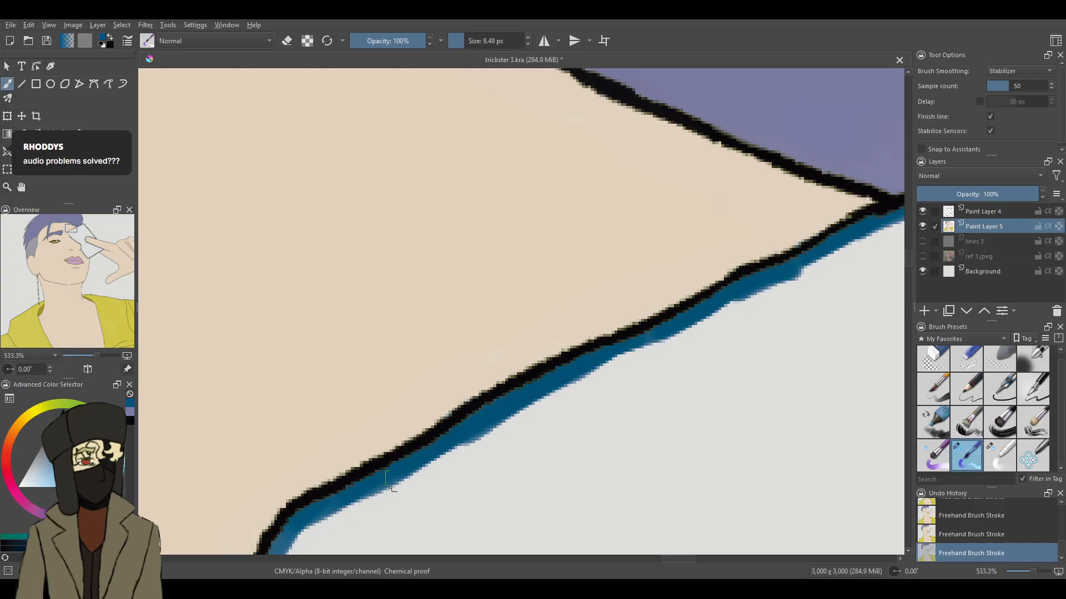
- Paint the dark blue edging around the corner between the brows and down the inner edge to close the outline
left_click_drag(910, 260, 910, 275)
mouse_move(279, 116)
left_mouse_down()
mouse_move(287, 195)
mouse_move(434, 380)
left_mouse_up()
left_click_drag(400, 337, 461, 420)
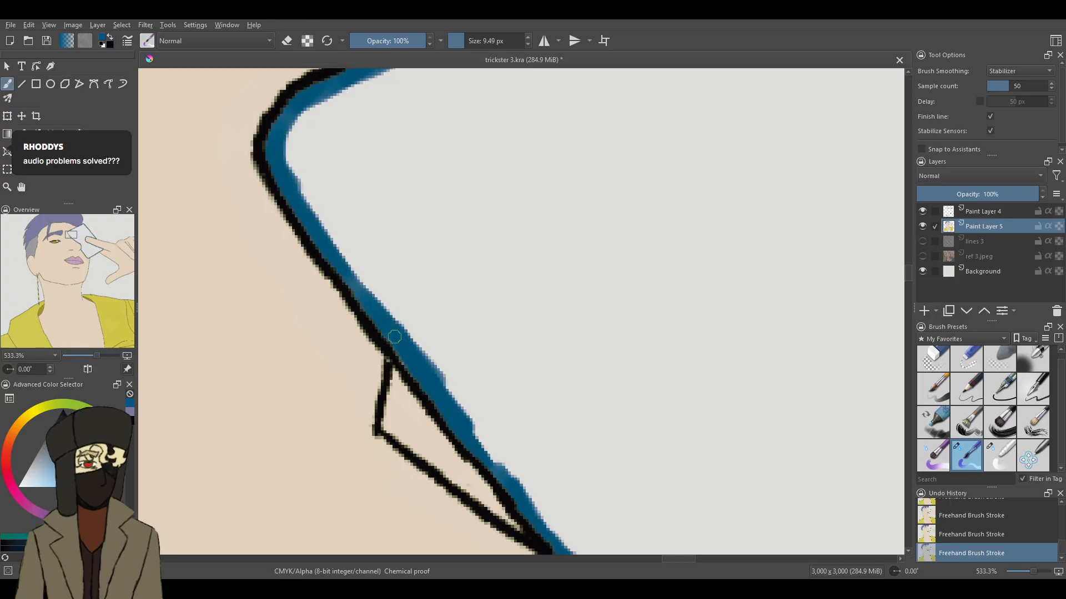
- Flood fill the edged card with dark blue
left_click_drag(1033, 571, 1023, 561)
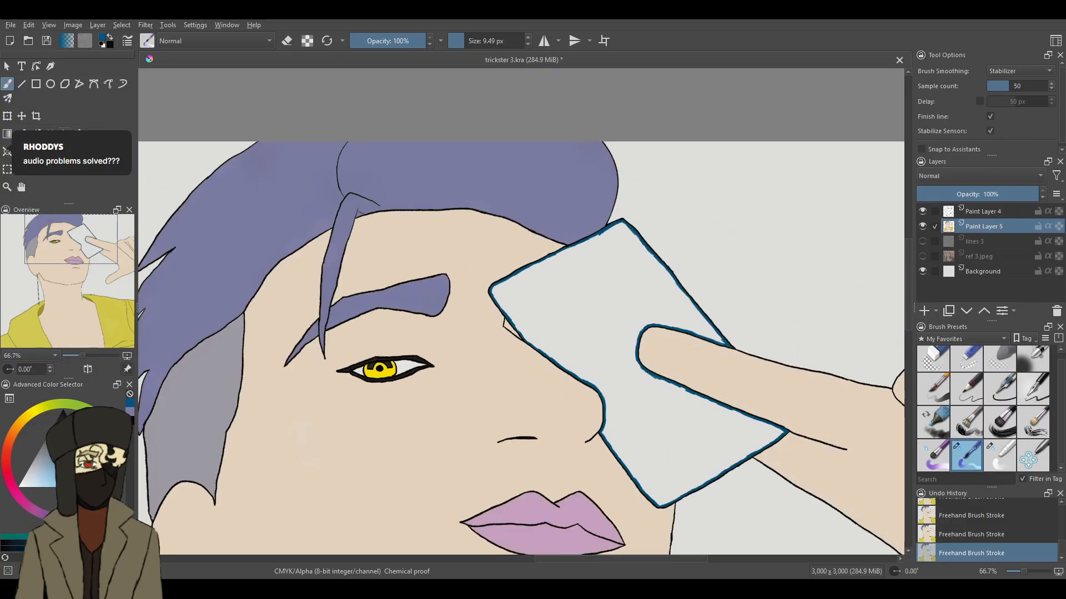
left_click(65, 134)
left_click(606, 294)
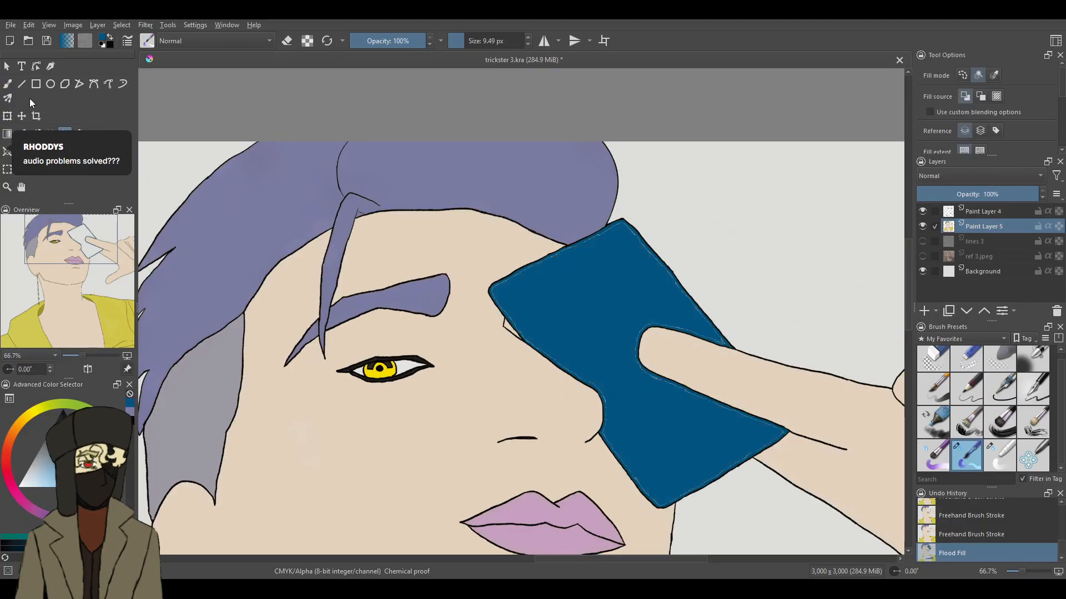
- Cover the pale seam around the card's corner between the brows with dark blue, and smooth it with the 16.68 px blending brush
key("b")
mouse_move(1021, 571)
left_mouse_down()
mouse_move(1011, 569)
mouse_move(1033, 572)
left_mouse_up()
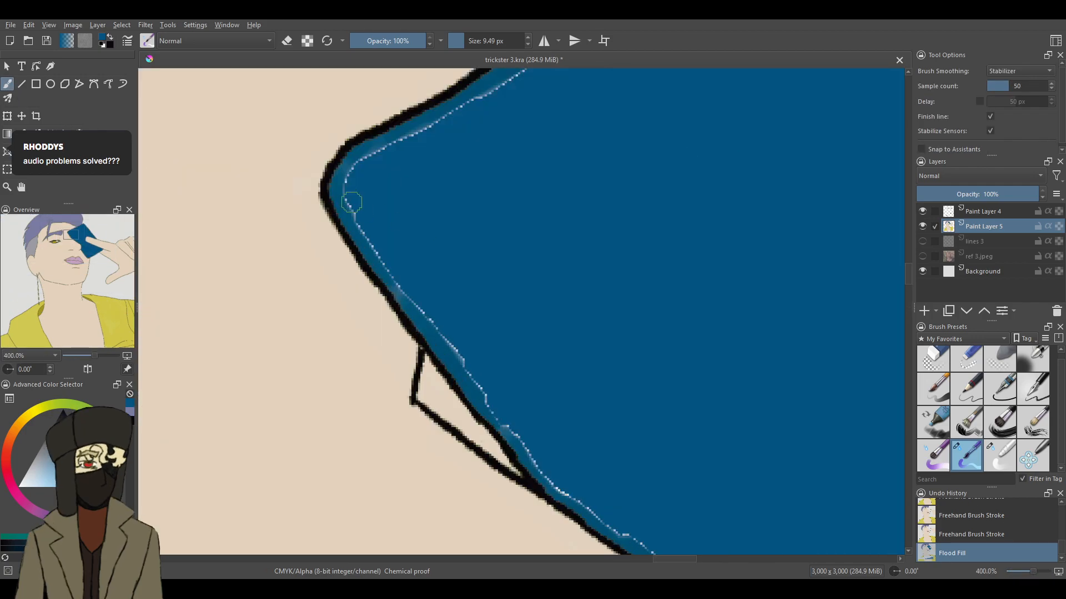
mouse_move(364, 160)
left_mouse_down()
mouse_move(349, 208)
mouse_move(361, 235)
mouse_move(446, 351)
left_mouse_up()
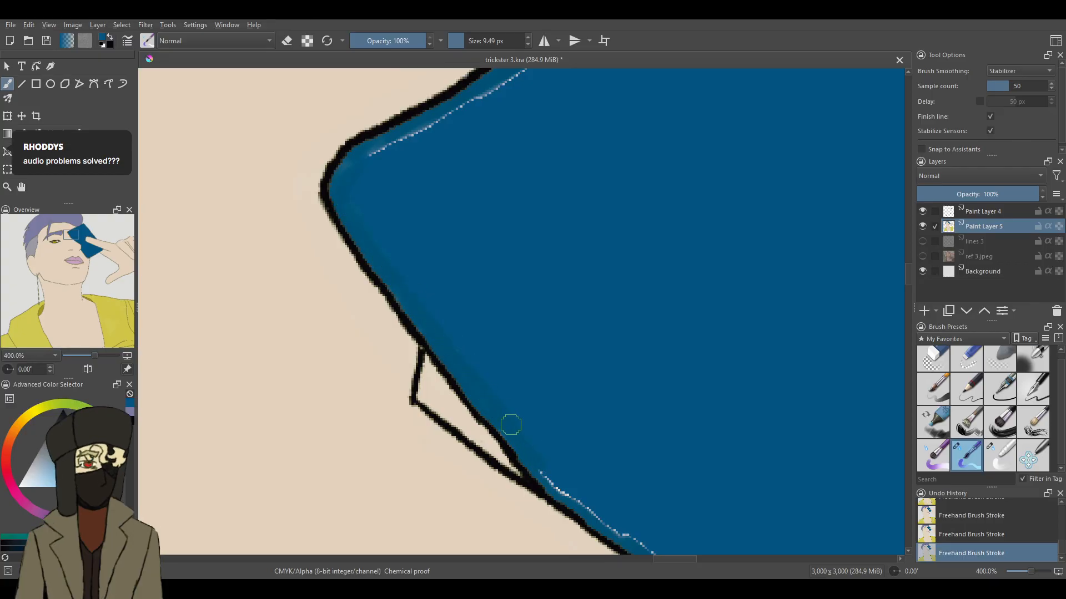
left_click(1000, 455)
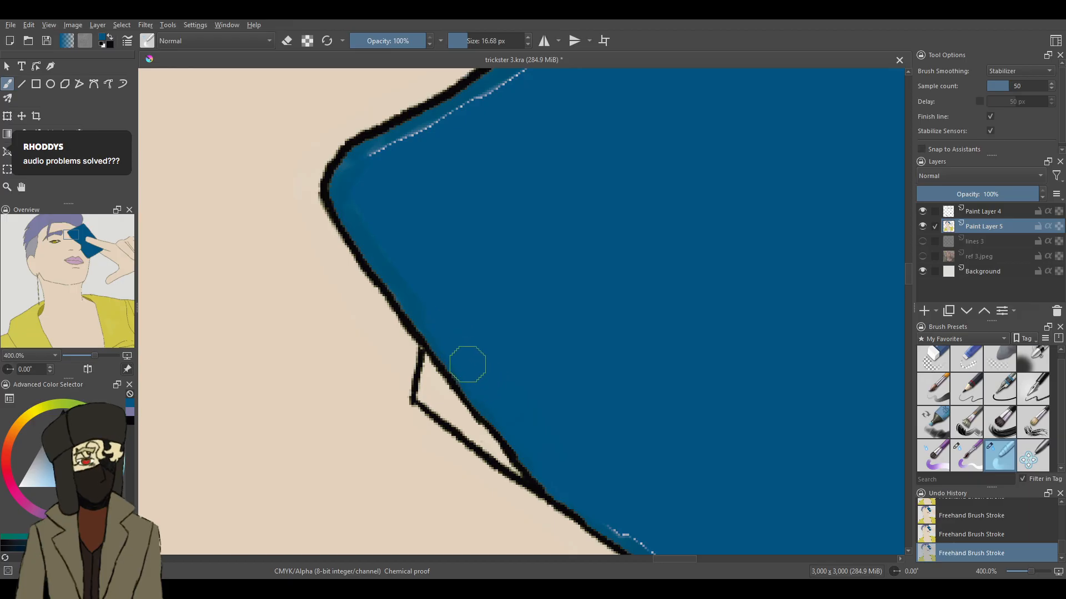
mouse_move(406, 280)
left_mouse_down()
mouse_move(362, 215)
mouse_move(396, 162)
mouse_move(482, 103)
left_mouse_up()
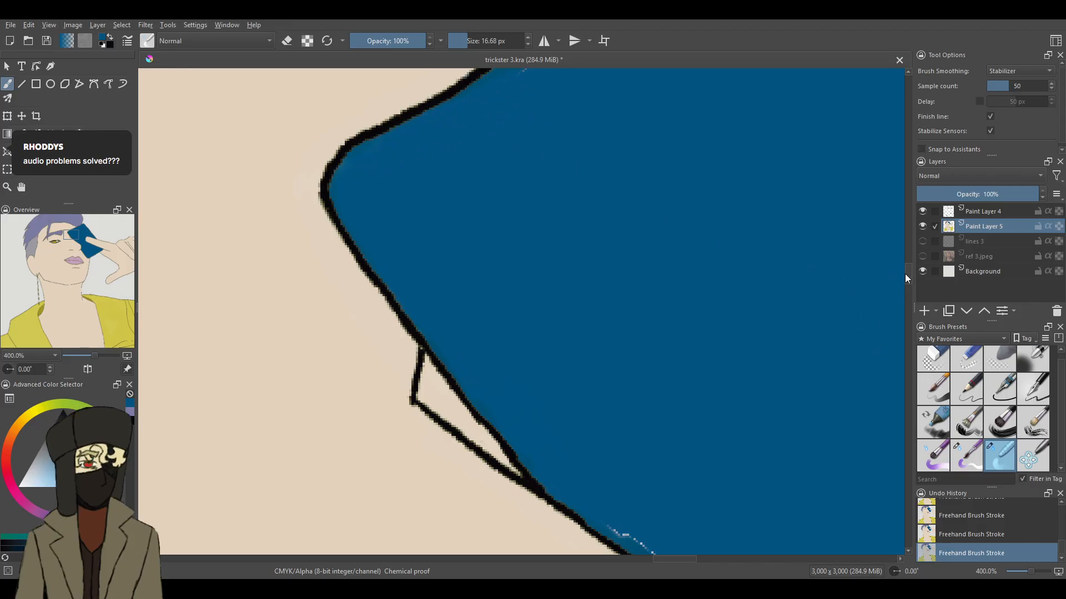
- Blend away the pale seam along the card's upper edge from the forehead up to the hair
scroll(885, 240, "up", 5)
mouse_move(616, 231)
left_mouse_down()
mouse_move(553, 240)
mouse_move(530, 259)
left_mouse_up()
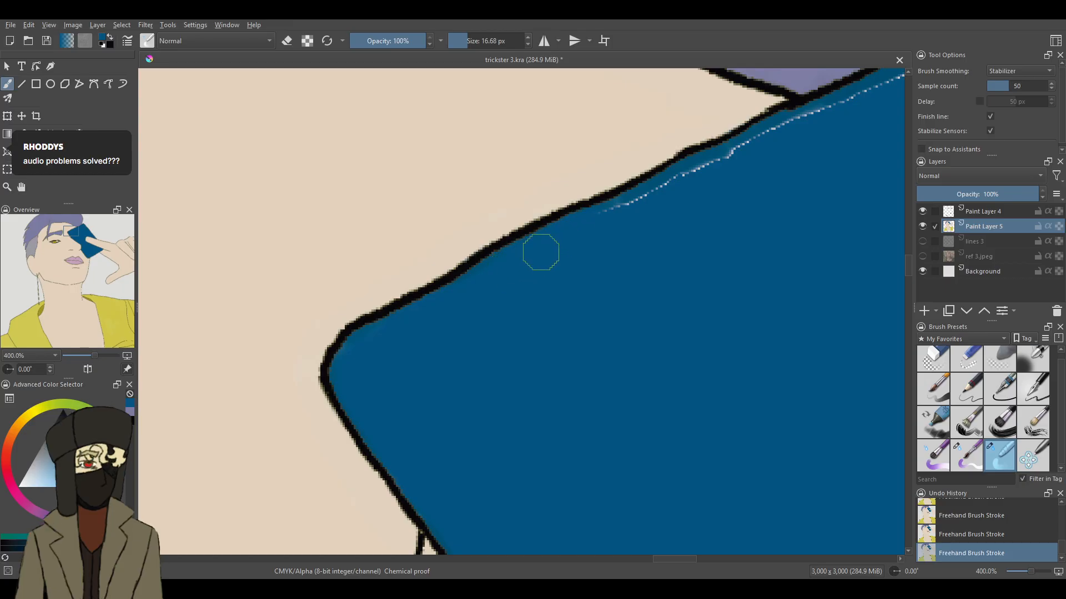
left_click_drag(677, 207, 596, 220)
left_click_drag(699, 178, 880, 95)
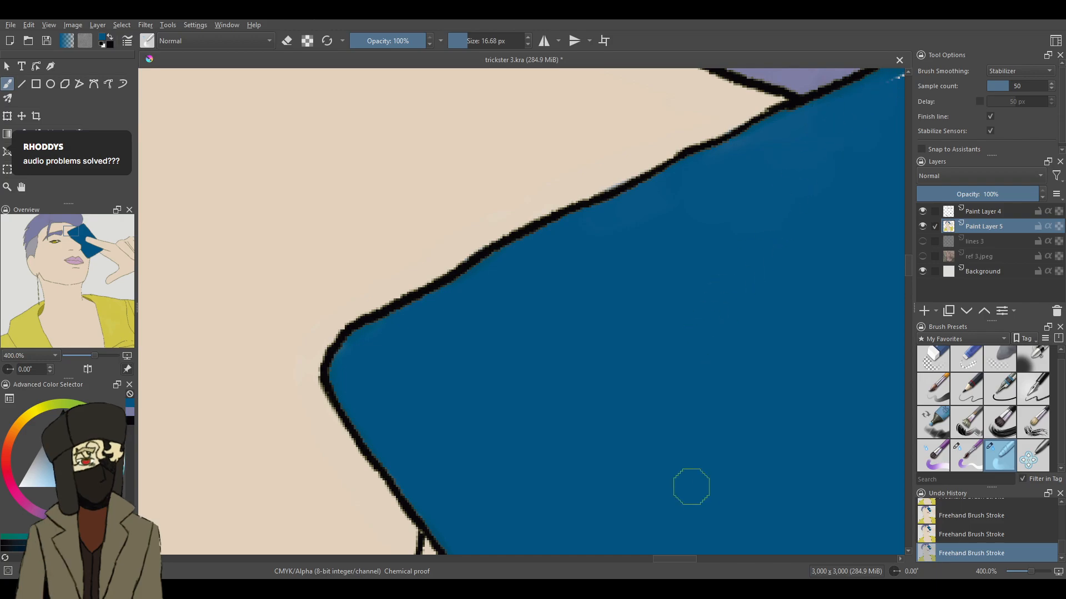
- Blend away the pale seam beside the hair, around the card's top corner and onto the start of the outer edge
left_click_drag(662, 560, 689, 560)
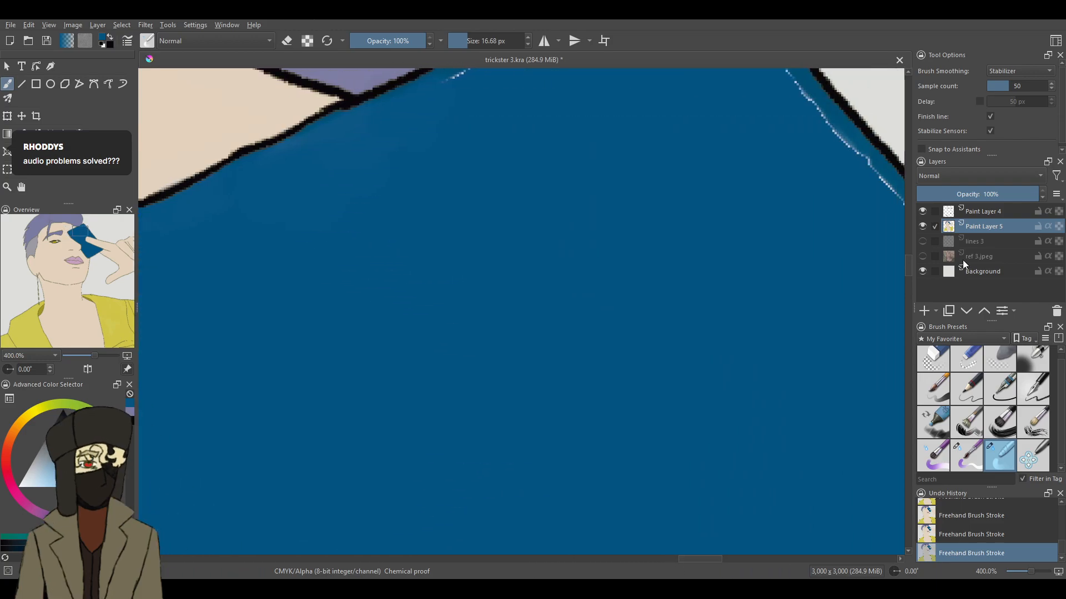
left_click_drag(908, 266, 908, 262)
mouse_move(590, 124)
left_mouse_down()
mouse_move(464, 186)
mouse_move(485, 188)
left_mouse_up()
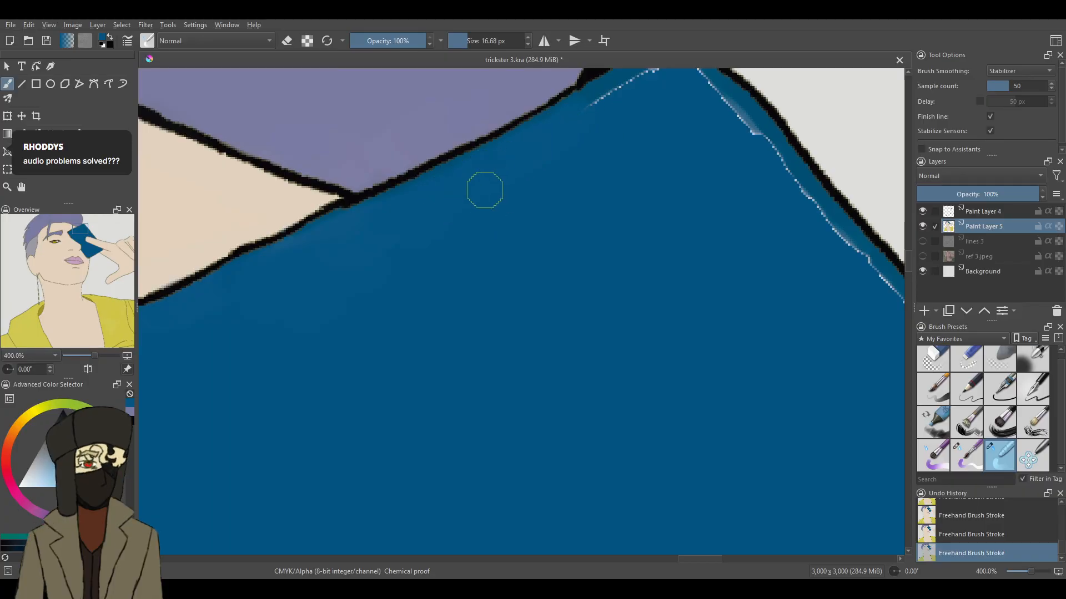
left_click_drag(621, 118, 619, 93)
left_click_drag(908, 264, 908, 258)
left_click_drag(680, 216, 785, 305)
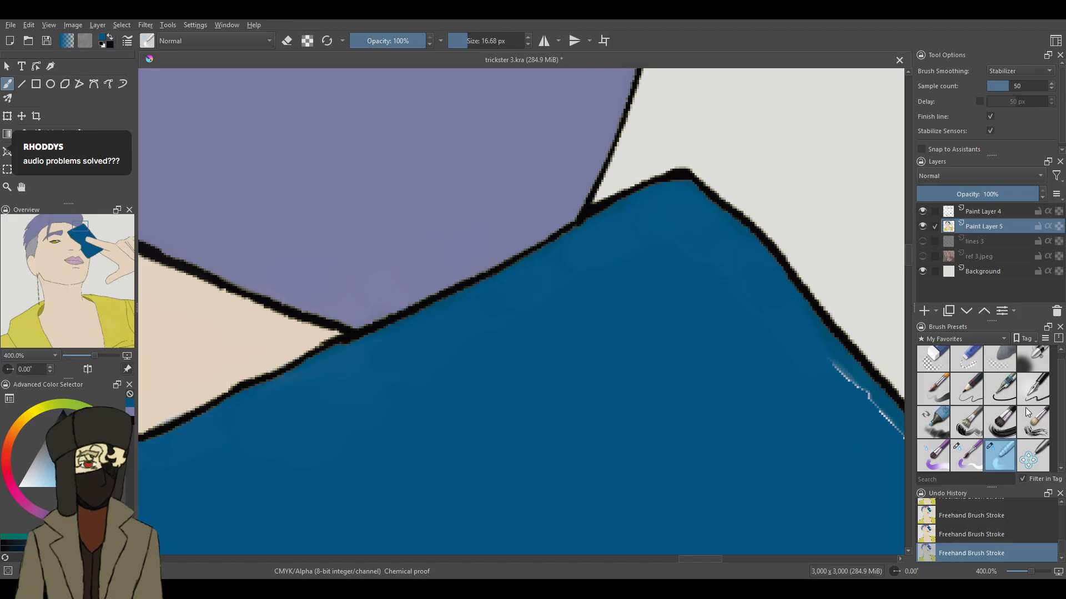
- Make Paint Layer 4 active and set up the 7 px ink pen with the default black colour
left_click(1032, 388)
left_click(1006, 211)
key("d")
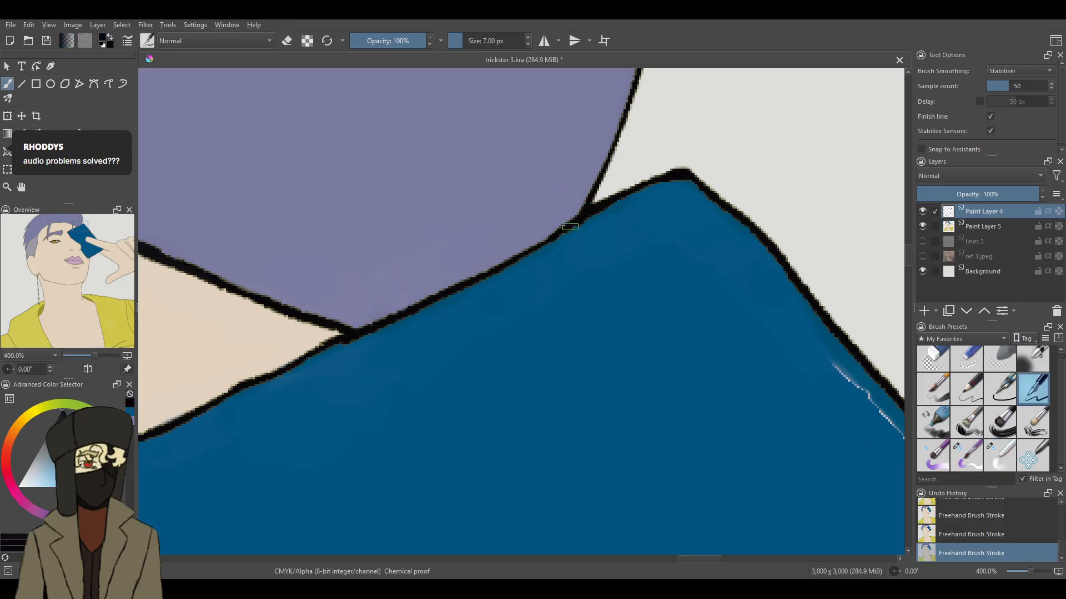
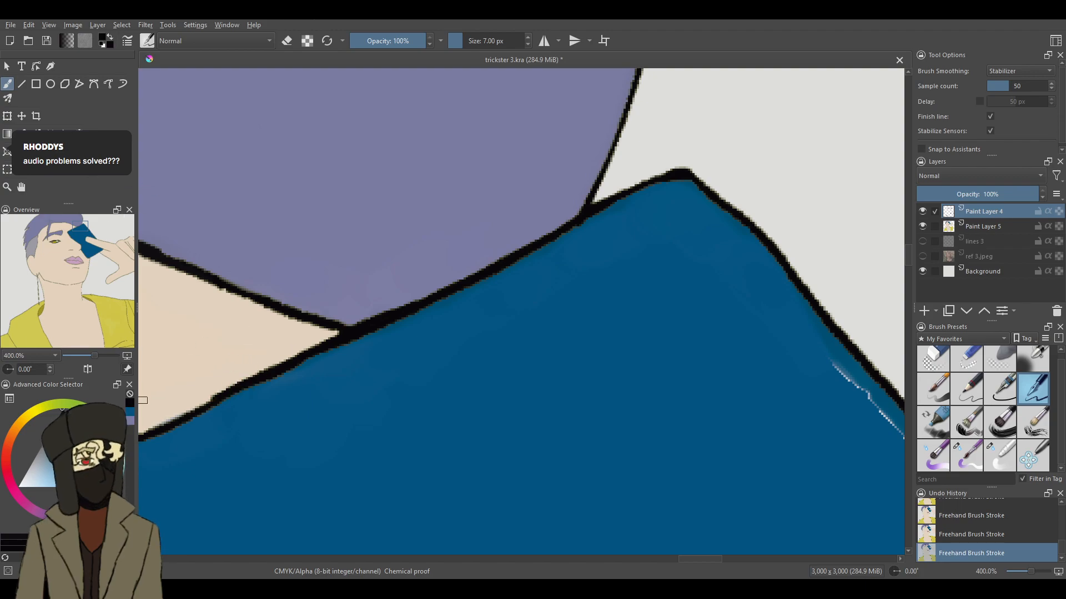
- On Paint Layer 5, cover the pale seam along the start of the card's outer edge with 9.49 px dark blue and blend it at 16.68 px
left_click(130, 412)
left_click(968, 457)
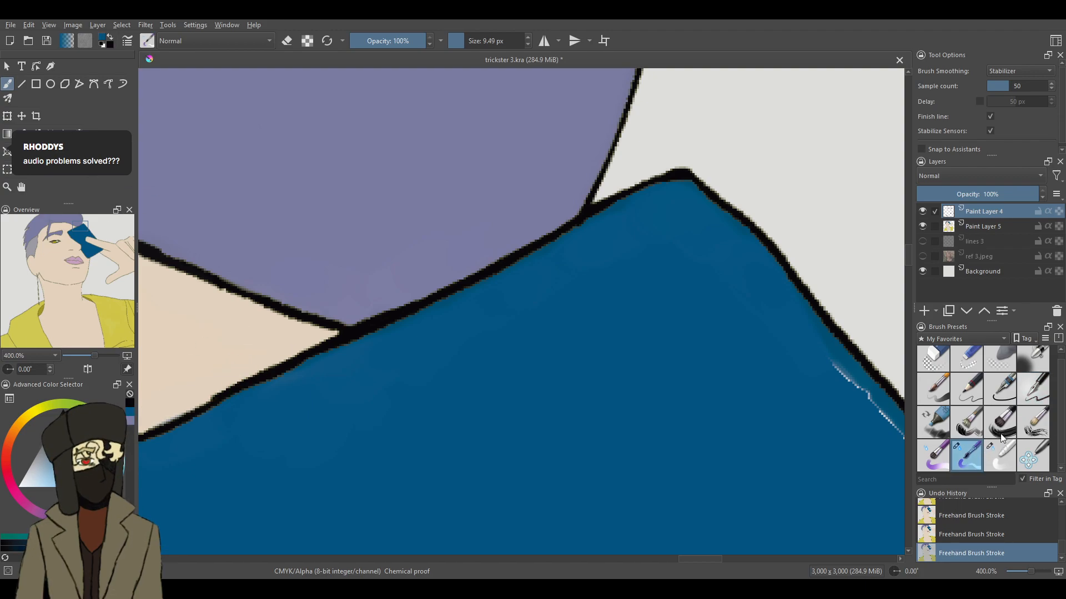
left_click(978, 228)
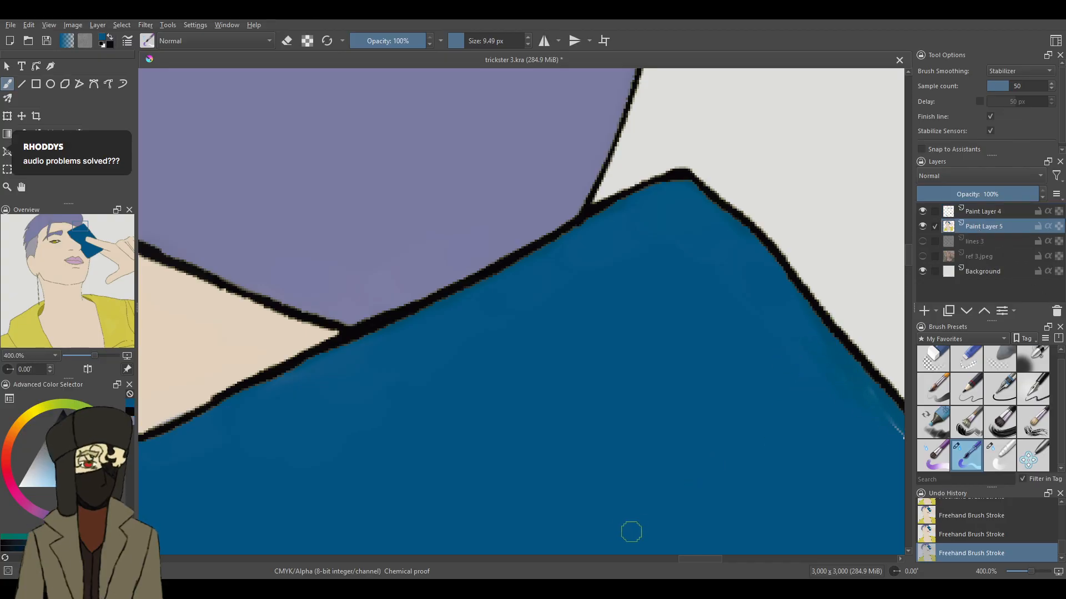
left_click_drag(697, 559, 714, 559)
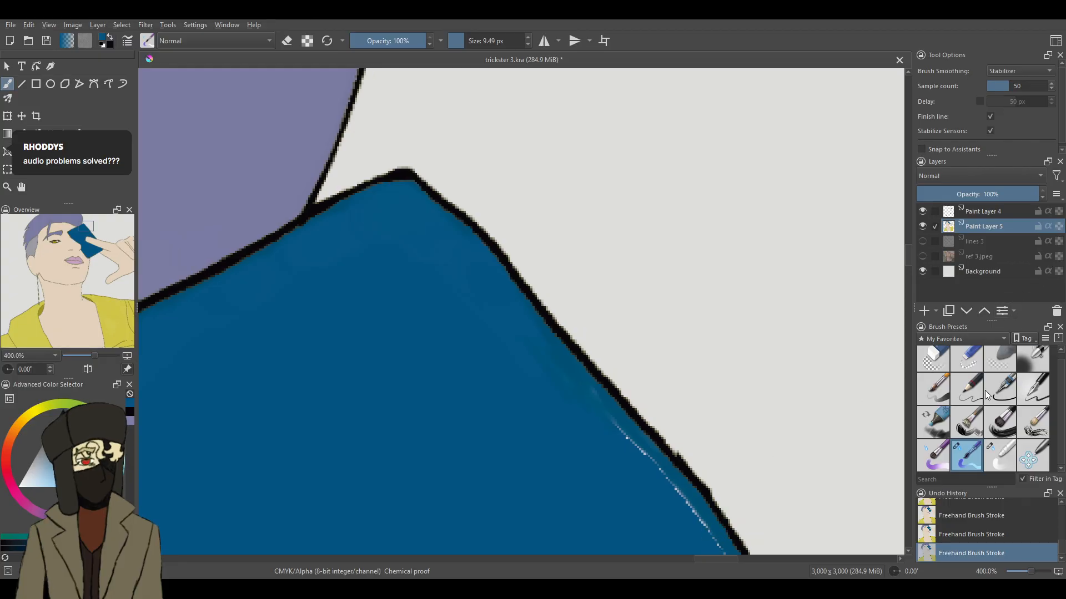
left_click(996, 453)
left_click_drag(587, 376, 641, 458)
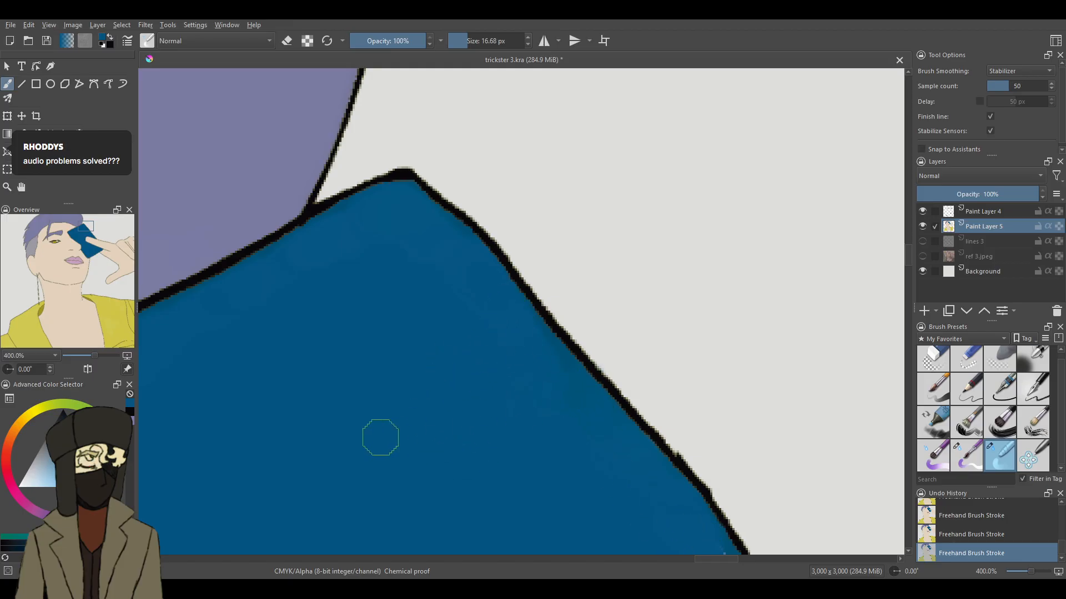
- Blend away the pale seam down the rest of the card's outer edge to where it meets the finger
scroll(908, 260, "down", 5)
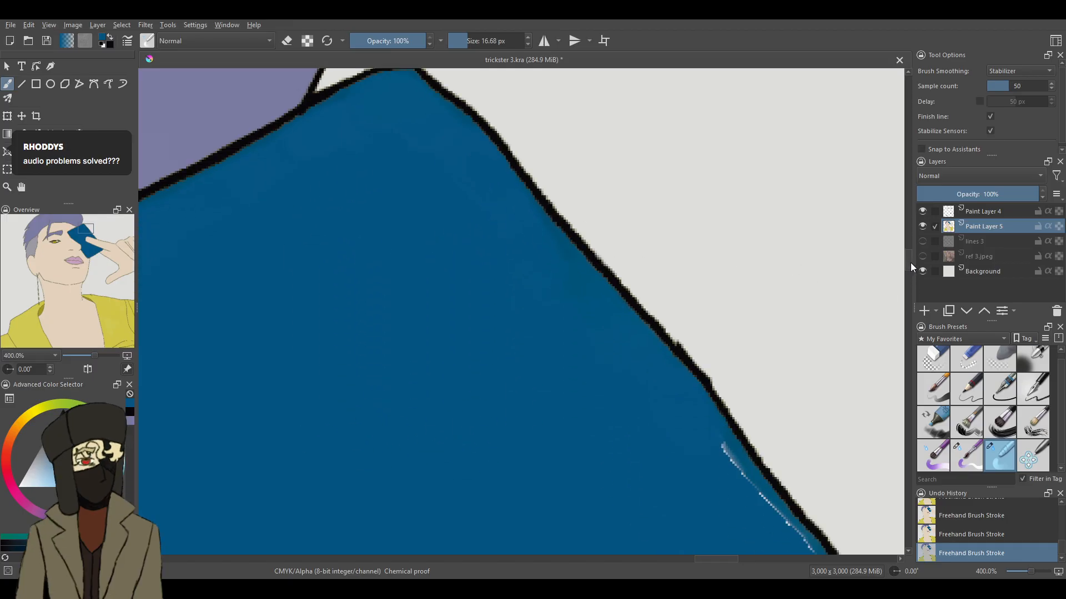
mouse_move(725, 237)
left_mouse_down()
mouse_move(708, 215)
mouse_move(743, 275)
left_mouse_up()
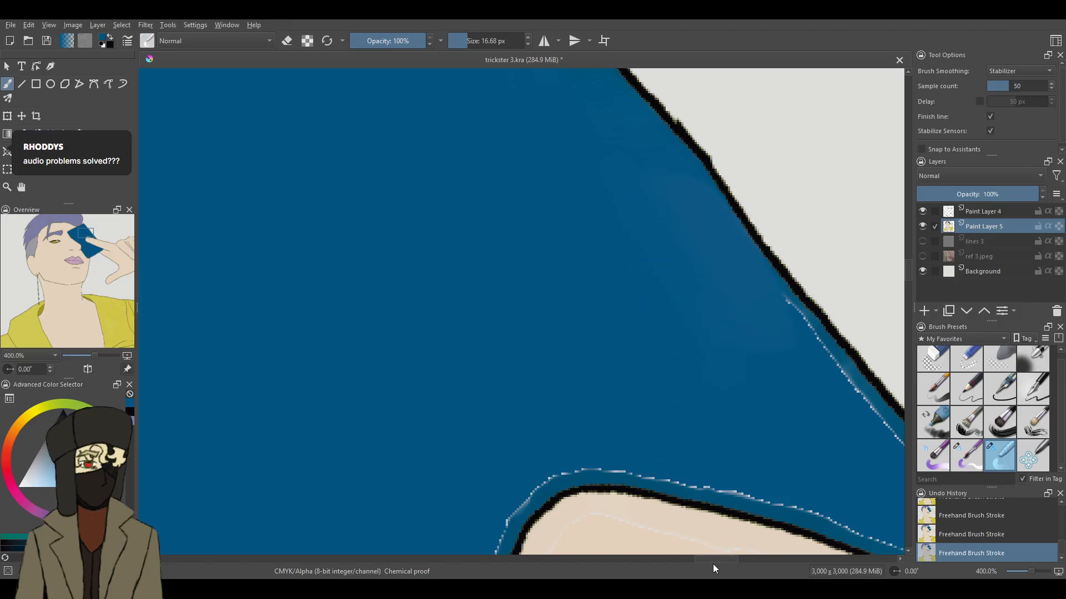
mouse_move(721, 561)
left_mouse_down()
mouse_move(742, 563)
mouse_move(728, 557)
left_mouse_up()
mouse_move(569, 272)
left_mouse_down()
mouse_move(644, 364)
mouse_move(647, 353)
left_mouse_up()
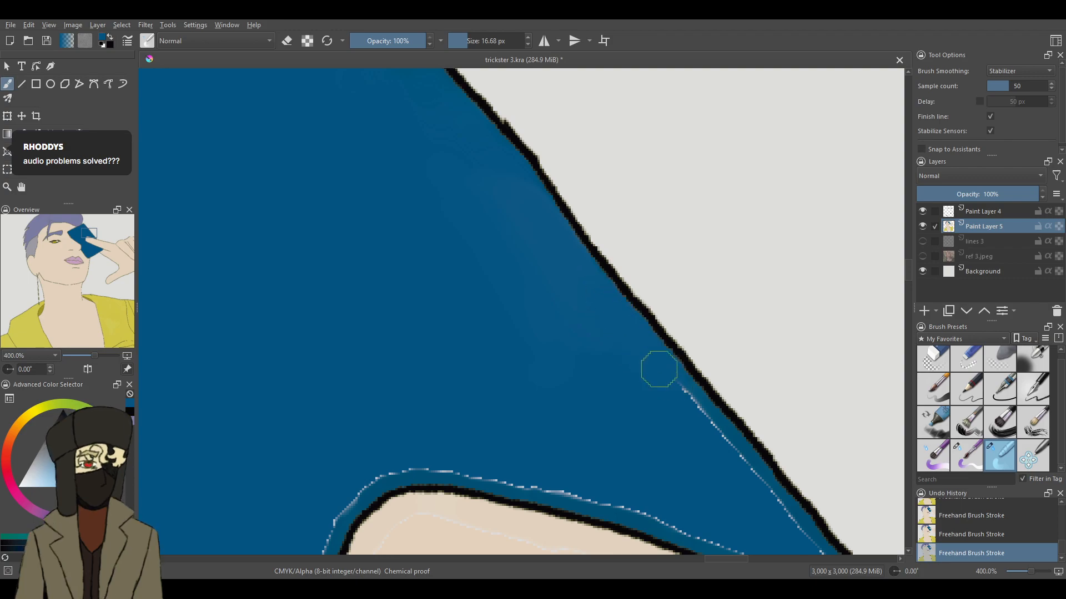
mouse_move(676, 402)
left_mouse_down()
mouse_move(731, 483)
mouse_move(749, 495)
mouse_move(754, 483)
left_mouse_up()
scroll(908, 288, "down", 3)
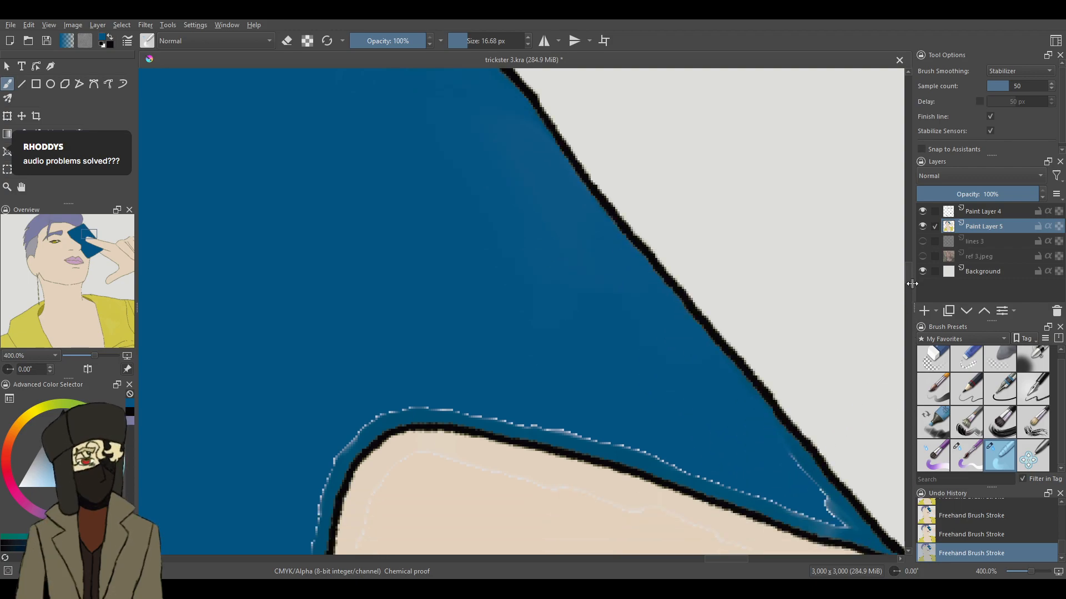
mouse_move(792, 340)
left_mouse_down()
mouse_move(828, 387)
mouse_move(801, 370)
mouse_move(793, 361)
mouse_move(859, 416)
mouse_move(825, 379)
mouse_move(825, 388)
mouse_move(699, 335)
left_mouse_up()
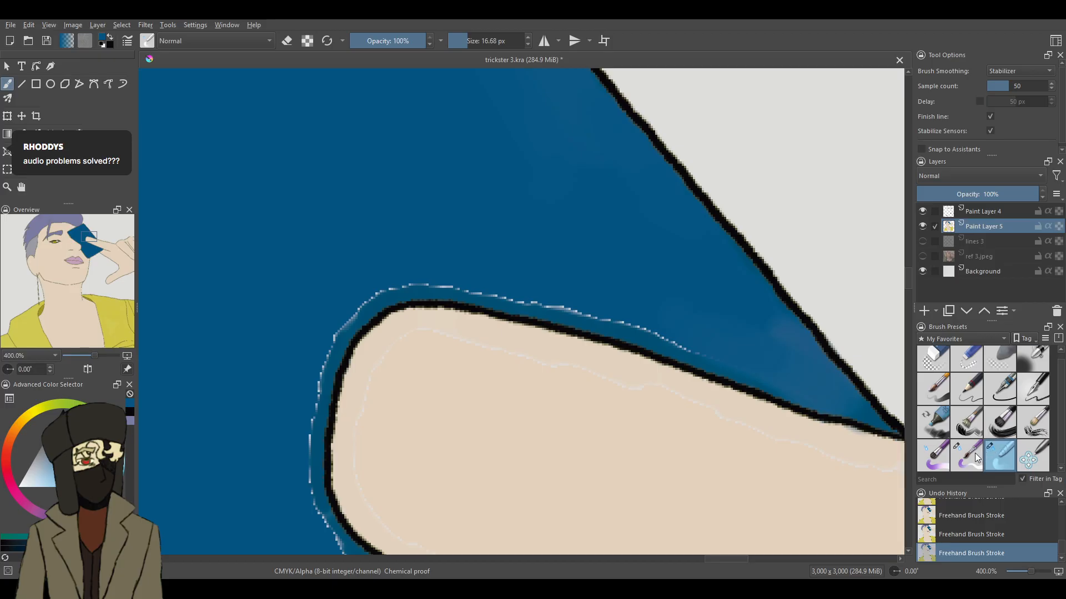
- Darken the light patch between the outer edge and finger with 9.49 px dark blue, and blend the seam over the finger and around its tip
left_click(976, 453)
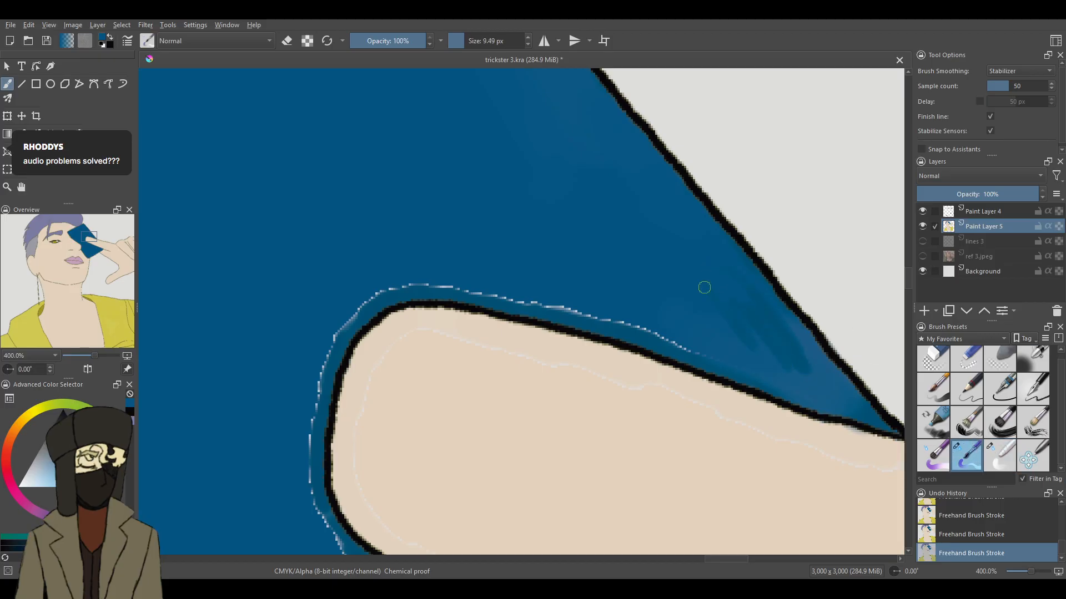
left_click_drag(714, 299, 727, 293)
left_click(1000, 454)
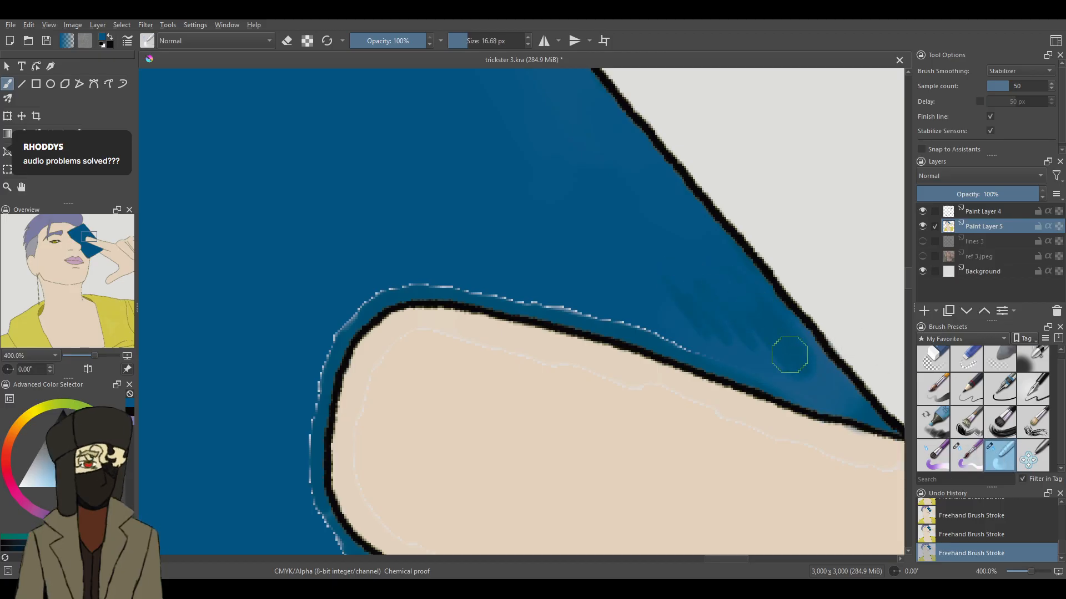
mouse_move(683, 330)
left_mouse_down()
mouse_move(484, 275)
mouse_move(516, 289)
mouse_move(401, 264)
mouse_move(373, 279)
mouse_move(376, 291)
mouse_move(324, 336)
mouse_move(311, 363)
mouse_move(314, 519)
left_mouse_up()
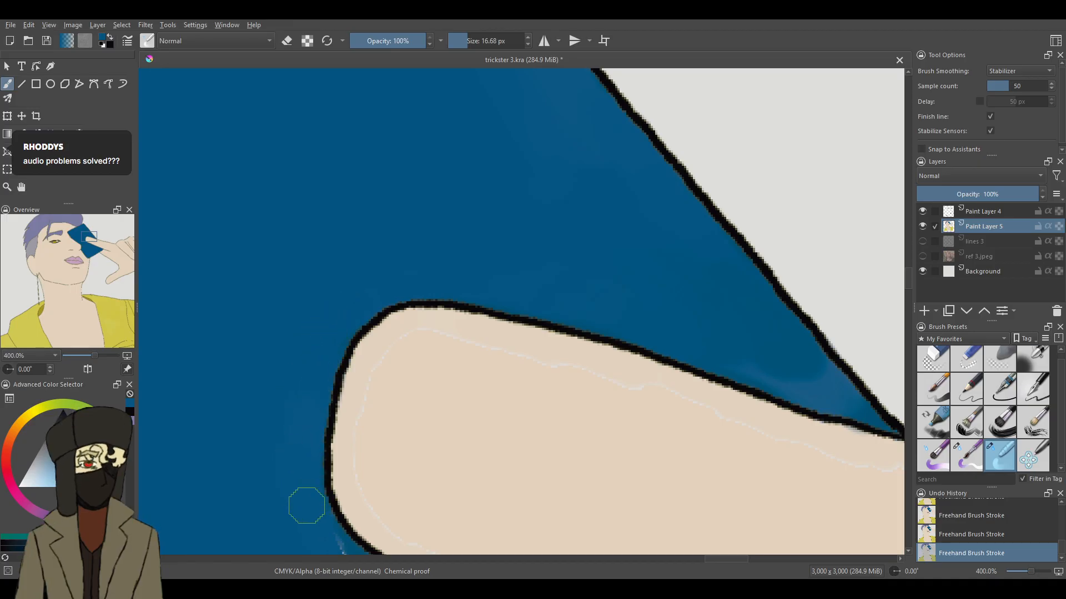
mouse_move(771, 355)
left_mouse_down()
mouse_move(823, 385)
mouse_move(801, 370)
left_mouse_up()
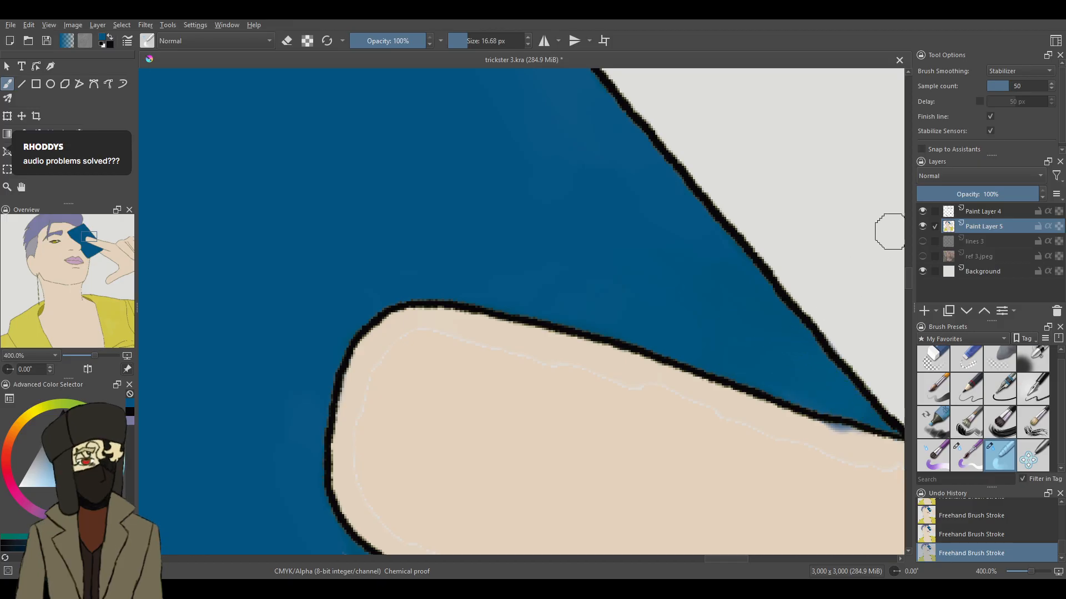
- Blend away the pale seam on the card along the finger's lower outline, from the fingertip towards the hand
scroll(355, 182, "down", 5)
mouse_move(354, 182)
left_mouse_down()
mouse_move(369, 158)
mouse_move(422, 187)
left_mouse_up()
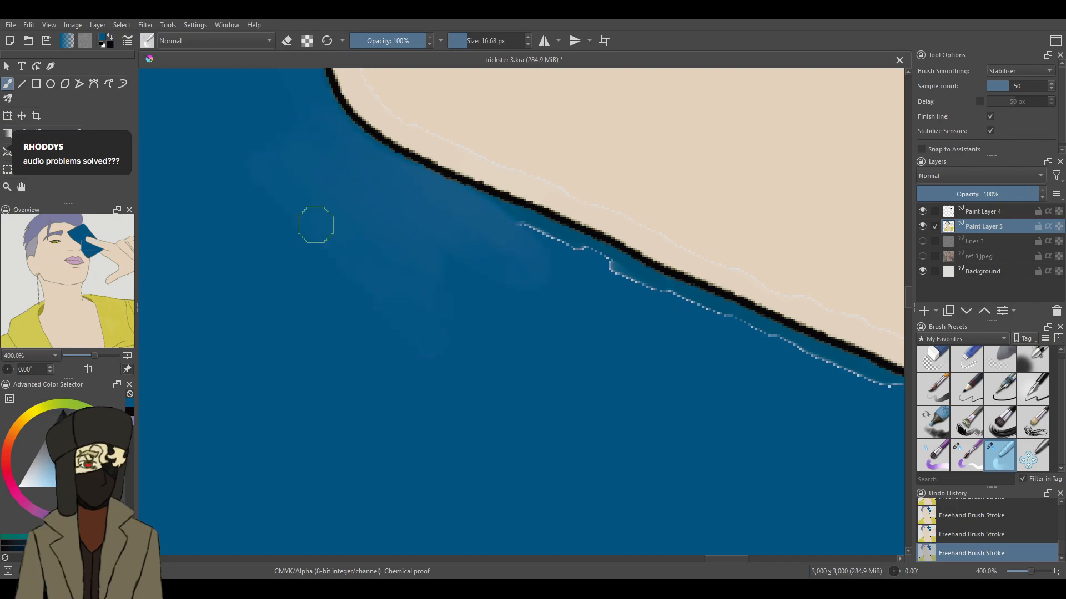
mouse_move(511, 233)
left_mouse_down()
mouse_move(726, 339)
mouse_move(735, 331)
mouse_move(799, 354)
mouse_move(877, 395)
left_mouse_up()
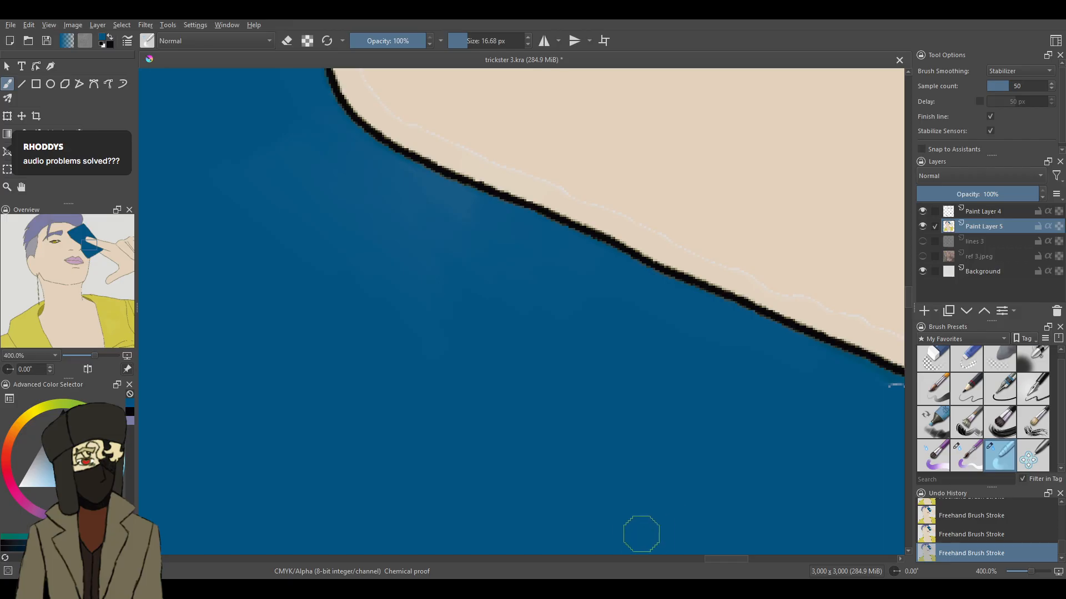
left_click_drag(724, 559, 739, 559)
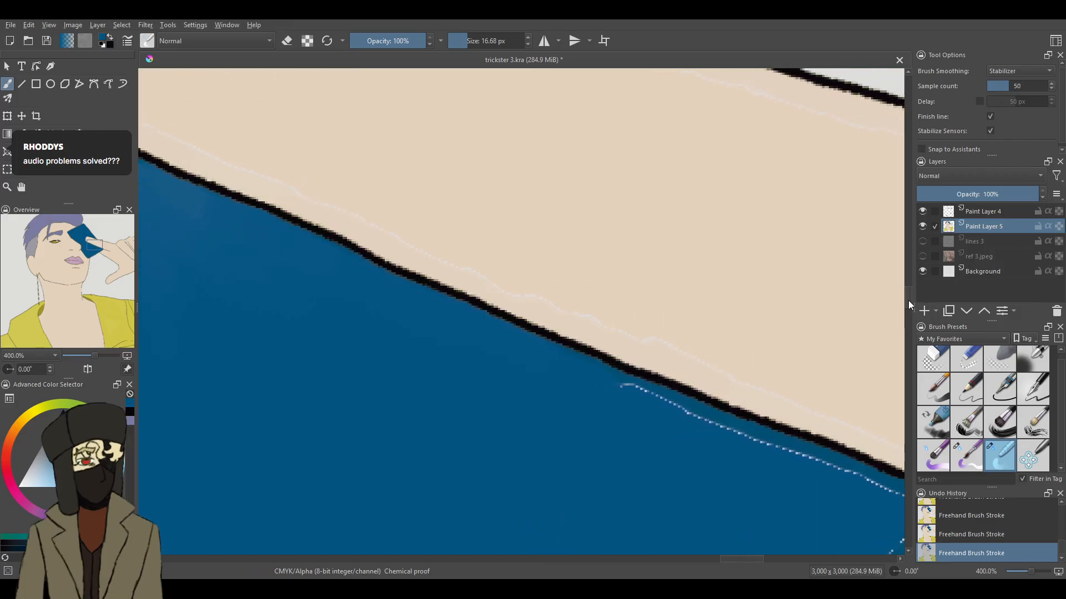
scroll(891, 295, "down", 3)
mouse_move(581, 130)
left_mouse_down()
mouse_move(688, 164)
mouse_move(615, 140)
mouse_move(814, 235)
mouse_move(710, 187)
mouse_move(835, 227)
left_mouse_up()
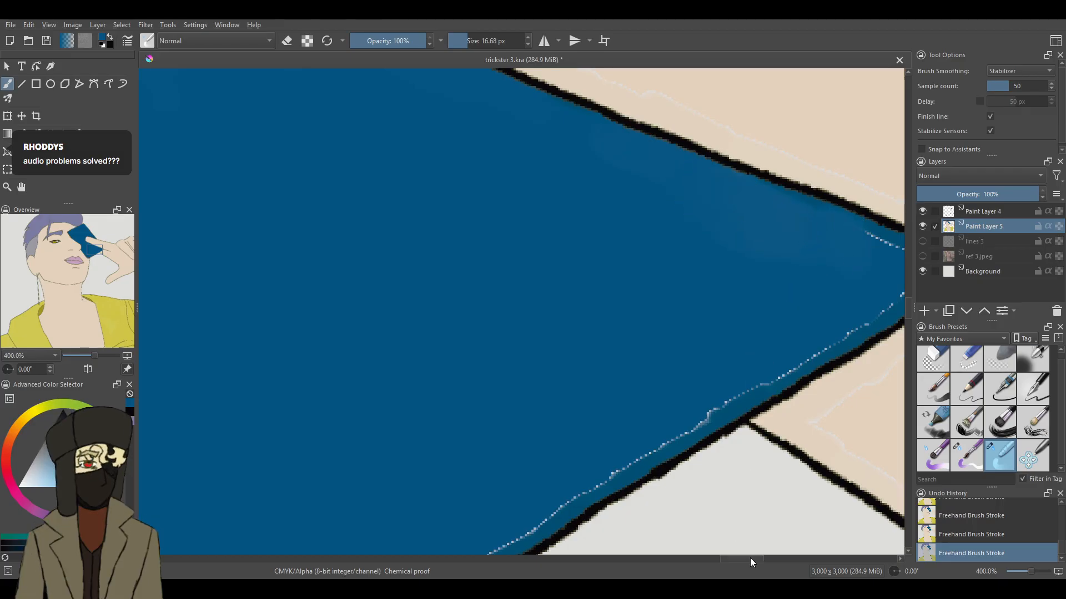
- Blend the seam around the card's corner at the hand and along its lower edge, covering the light patch there with dark blue
scroll(752, 549, "right", 3)
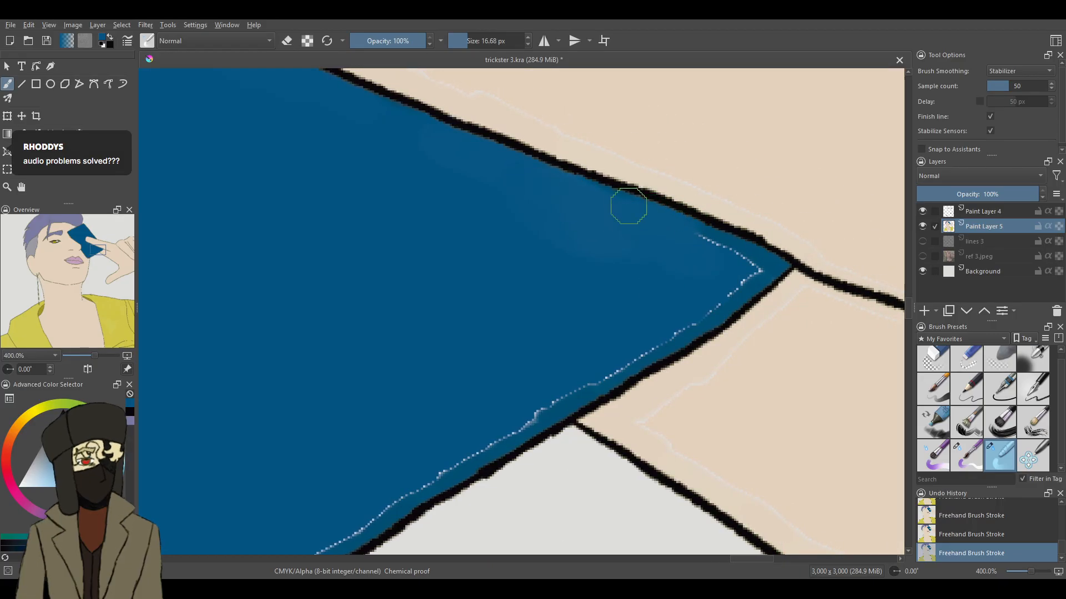
mouse_move(678, 255)
left_mouse_down()
mouse_move(749, 268)
mouse_move(632, 358)
mouse_move(521, 411)
mouse_move(588, 379)
mouse_move(523, 401)
mouse_move(530, 375)
mouse_move(511, 416)
left_mouse_up()
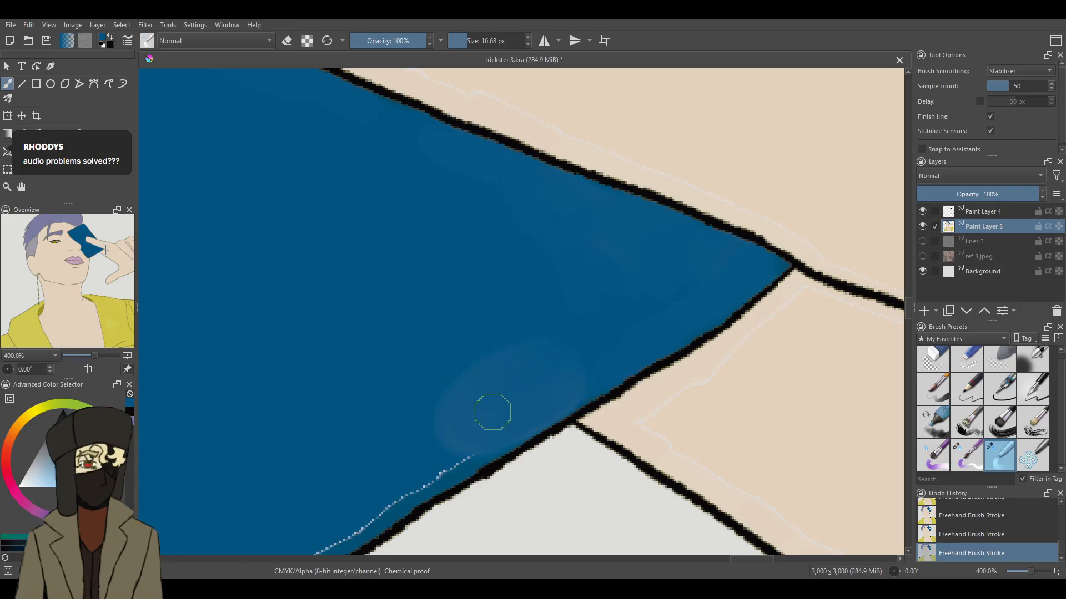
left_click(969, 460)
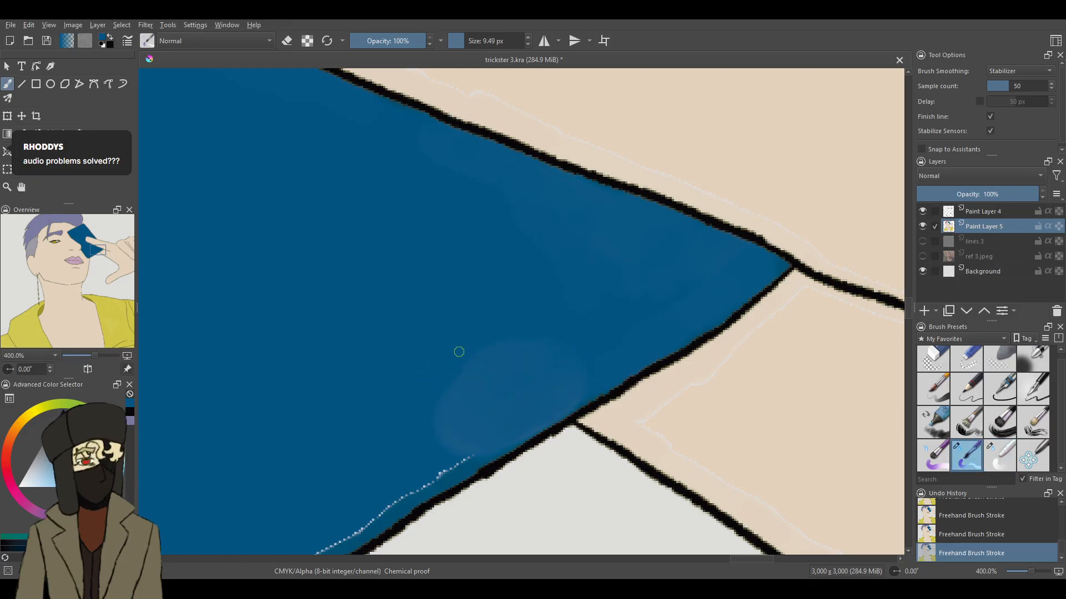
mouse_move(487, 358)
left_mouse_down()
mouse_move(501, 387)
mouse_move(521, 381)
left_mouse_up()
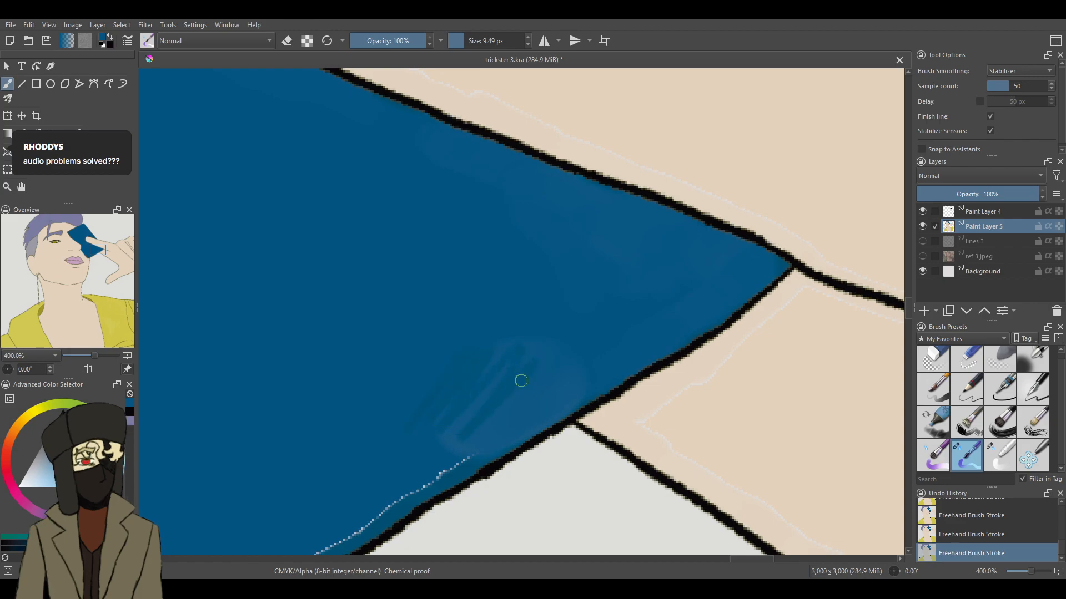
left_click(1004, 463)
mouse_move(422, 426)
left_mouse_down()
mouse_move(468, 355)
mouse_move(502, 337)
mouse_move(542, 376)
mouse_move(512, 420)
left_mouse_up()
mouse_move(576, 376)
left_mouse_down()
mouse_move(509, 421)
mouse_move(524, 408)
mouse_move(515, 429)
mouse_move(464, 446)
mouse_move(435, 476)
mouse_move(359, 524)
left_mouse_up()
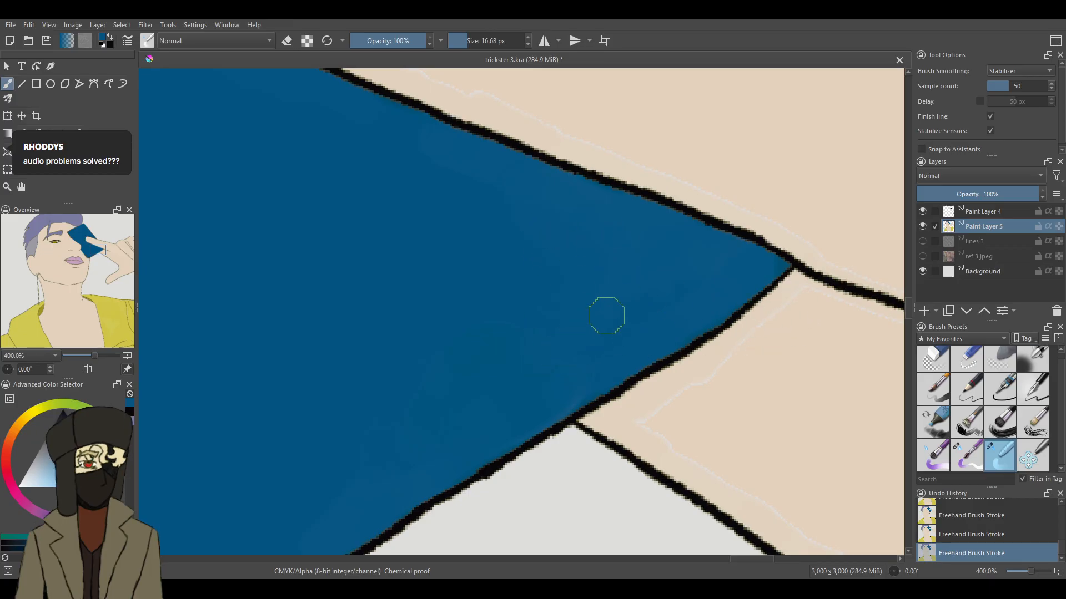
- Blend away the pale seam along the remaining lower edge, around the bottom corner and up the cheek-side edge
scroll(908, 308, "down", 3)
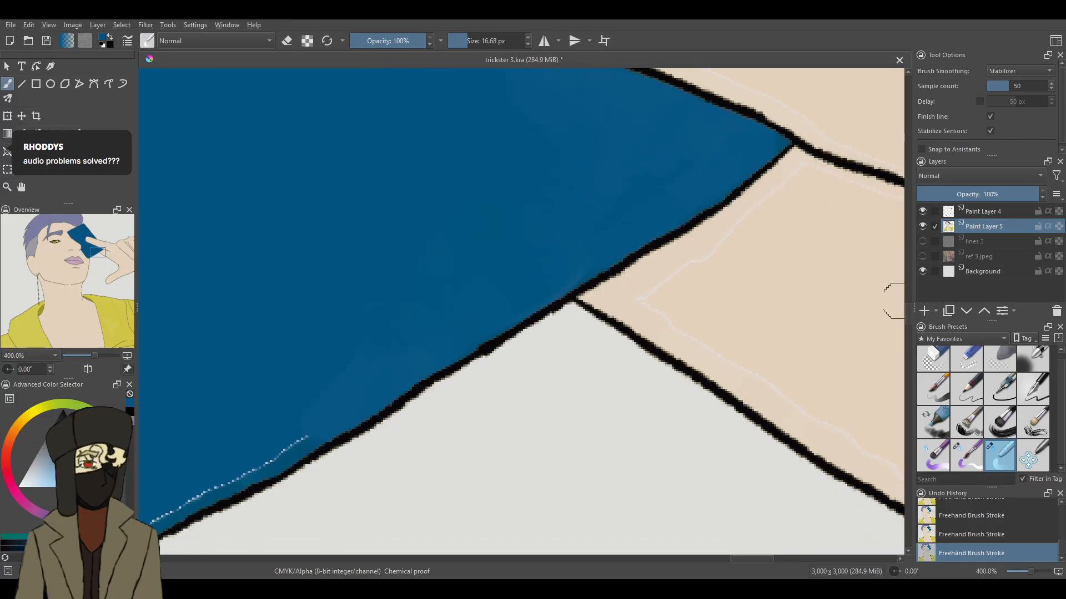
mouse_move(337, 423)
left_mouse_down()
mouse_move(225, 474)
mouse_move(268, 421)
mouse_move(277, 376)
mouse_move(269, 410)
mouse_move(291, 410)
mouse_move(291, 426)
mouse_move(151, 520)
left_mouse_up()
left_click_drag(747, 556, 709, 558)
scroll(909, 321, "down", 2)
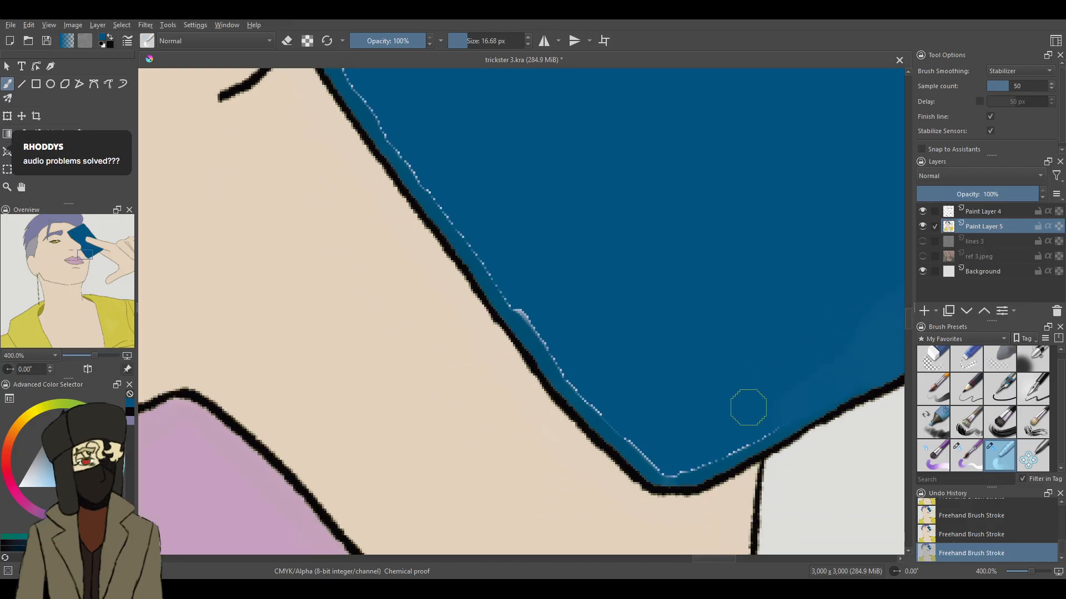
mouse_move(773, 421)
left_mouse_down()
mouse_move(713, 455)
mouse_move(672, 452)
mouse_move(597, 405)
mouse_move(506, 291)
mouse_move(497, 258)
mouse_move(493, 270)
mouse_move(437, 174)
mouse_move(455, 191)
mouse_move(434, 188)
mouse_move(423, 156)
mouse_move(416, 170)
mouse_move(401, 132)
left_mouse_up()
- Blend away the pale seam where the card borders the nose, from the nostril up the bridge to the covered eye's corner
left_click_drag(908, 314, 908, 294)
mouse_move(350, 342)
left_mouse_down()
mouse_move(353, 355)
mouse_move(335, 348)
mouse_move(348, 156)
left_mouse_up()
left_click_drag(320, 72, 339, 97)
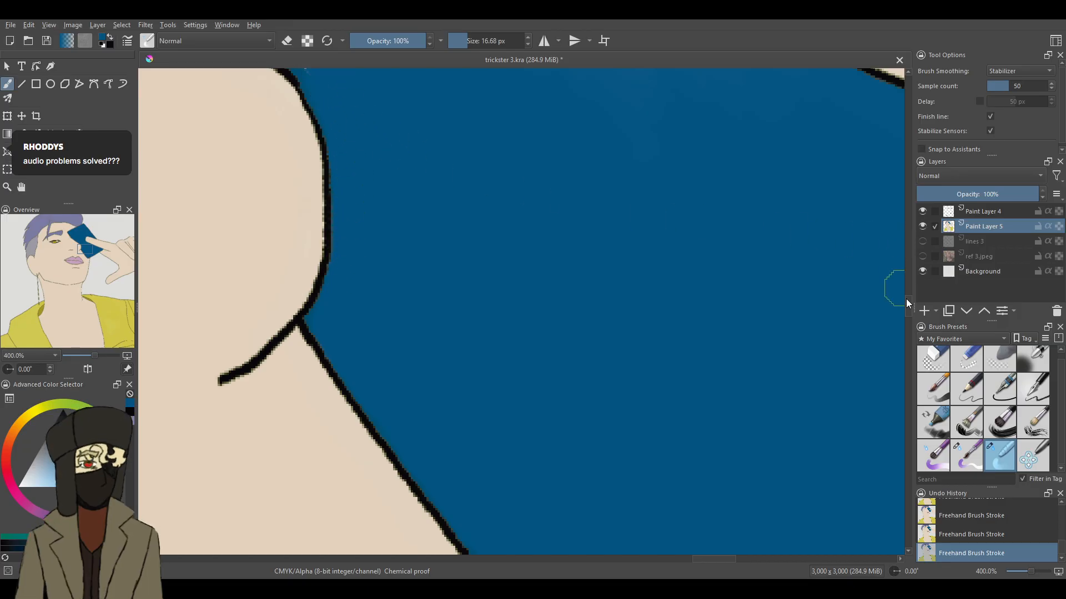
scroll(894, 285, "up", 5)
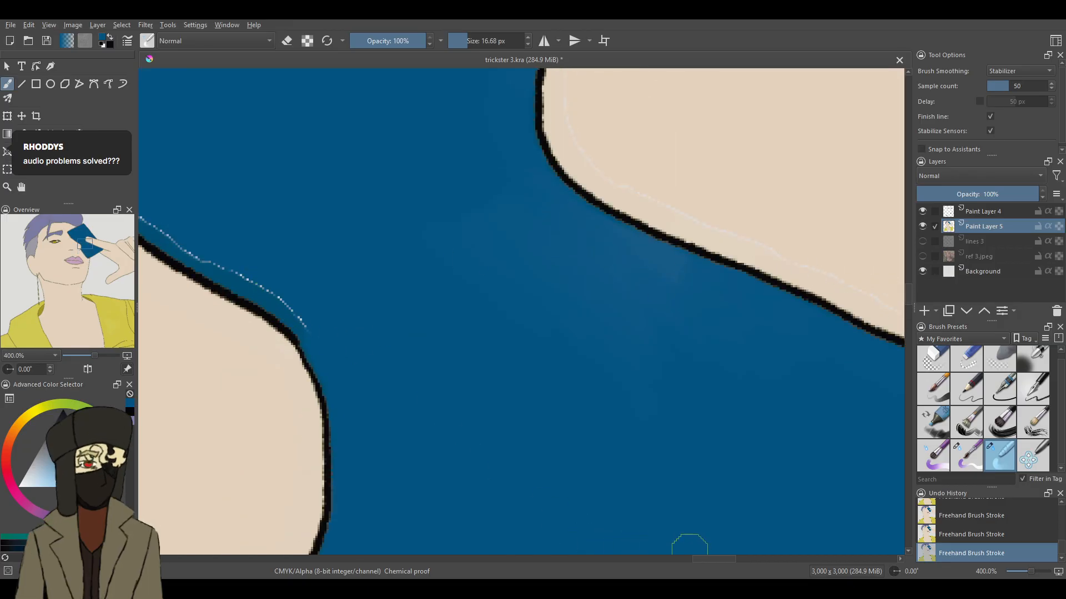
left_click_drag(711, 558, 697, 558)
mouse_move(509, 320)
left_mouse_down()
mouse_move(459, 268)
mouse_move(448, 273)
mouse_move(469, 290)
mouse_move(191, 107)
left_mouse_up()
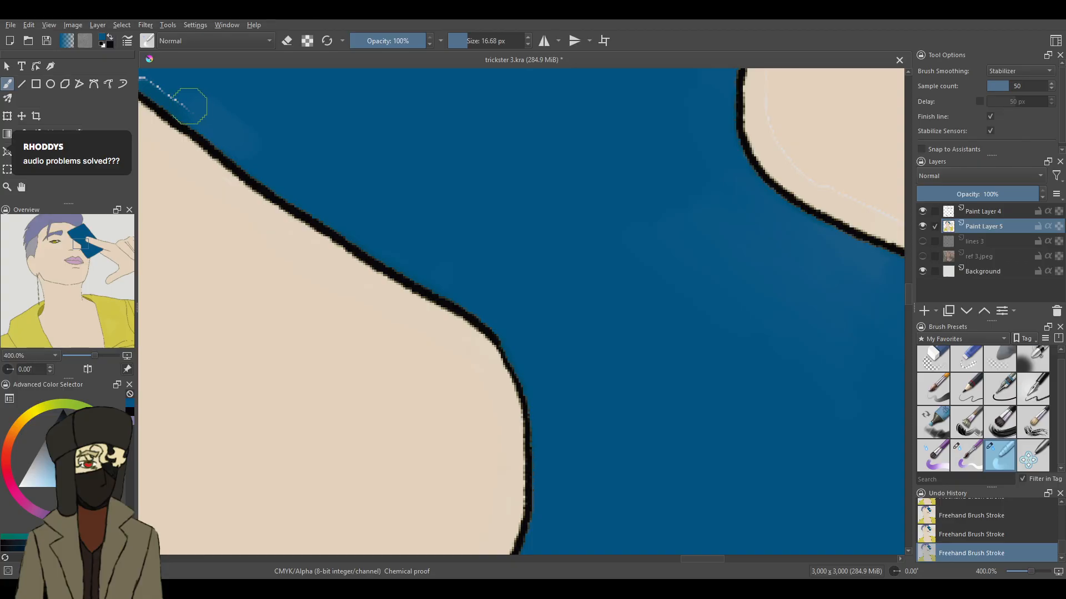
left_click_drag(714, 560, 694, 558)
left_click_drag(909, 292, 908, 275)
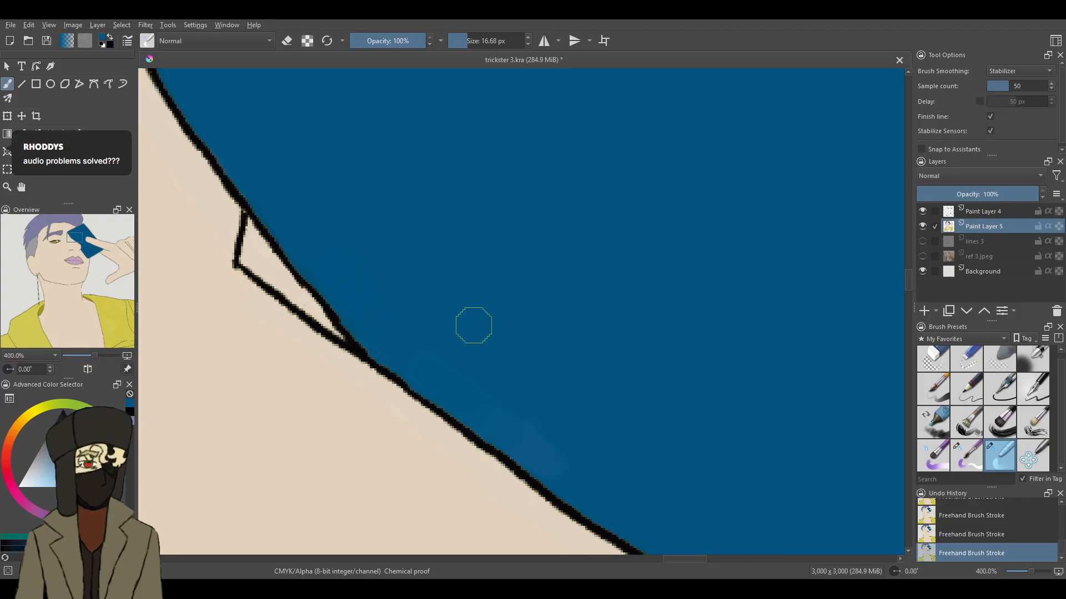
- Draw a small upright dark blue rectangle in the empty background above the hand with the 7 px ink pen
left_click_drag(1030, 571, 1022, 570)
left_click_drag(584, 558, 679, 536)
left_click_drag(910, 262, 914, 255)
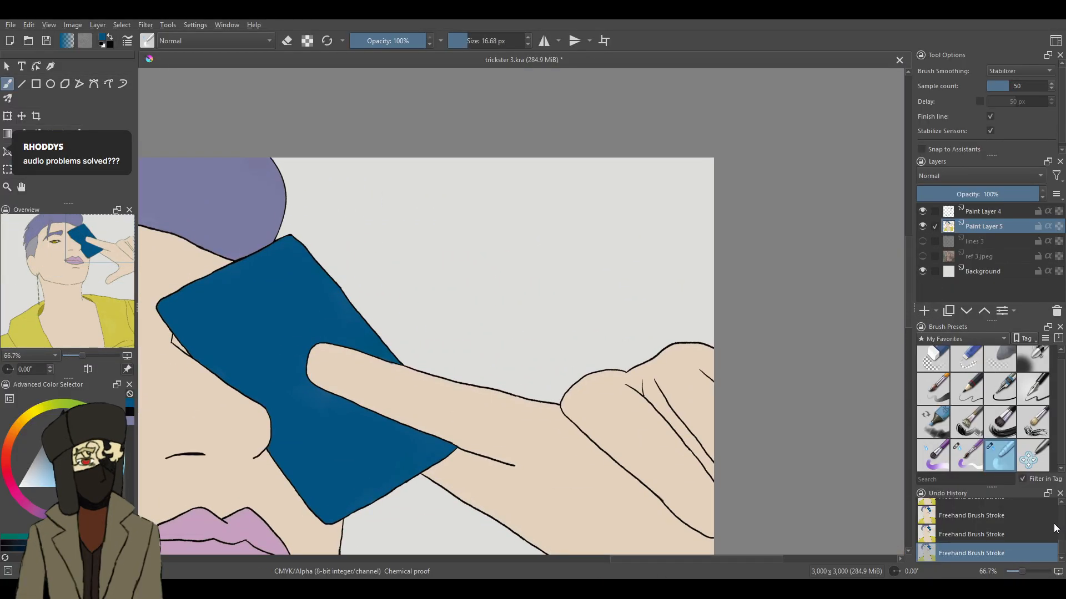
left_click(1034, 389)
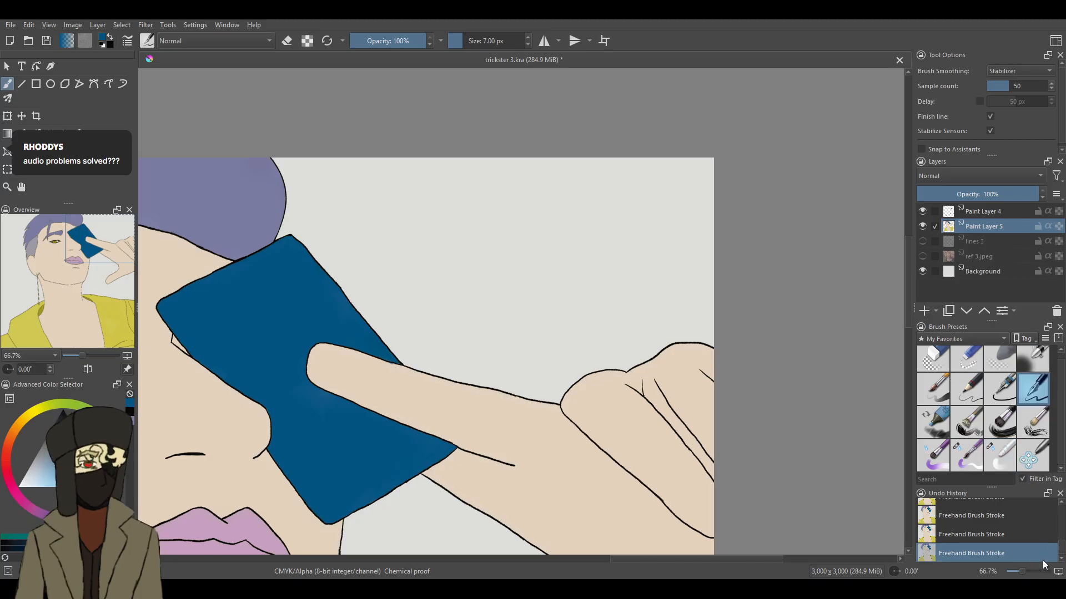
mouse_move(1023, 573)
left_mouse_down()
mouse_move(1030, 551)
mouse_move(1026, 572)
left_mouse_up()
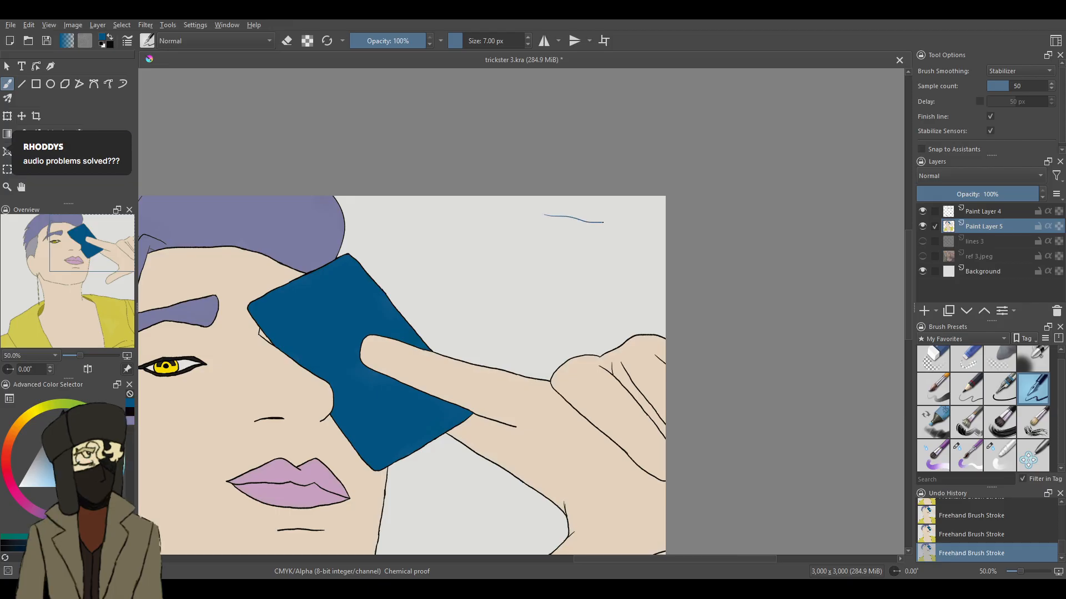
mouse_move(617, 309)
left_mouse_down()
mouse_move(534, 313)
mouse_move(520, 213)
mouse_move(558, 202)
left_mouse_up()
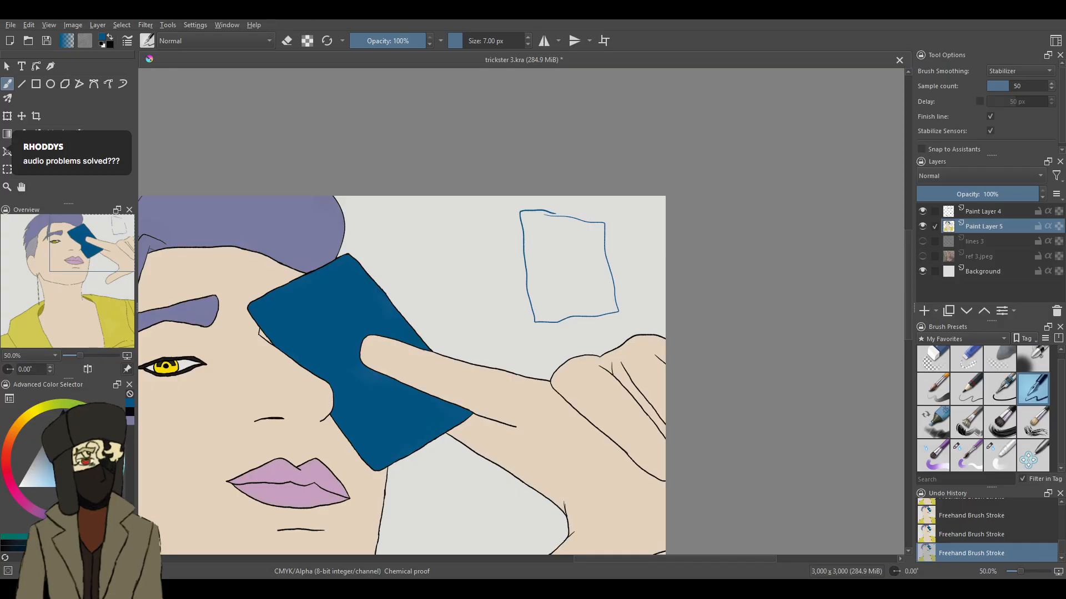
- Redraw the small rectangle's top edge and outer top corner, and erase the old top line with the 25 px eraser
left_click_drag(907, 238, 908, 233)
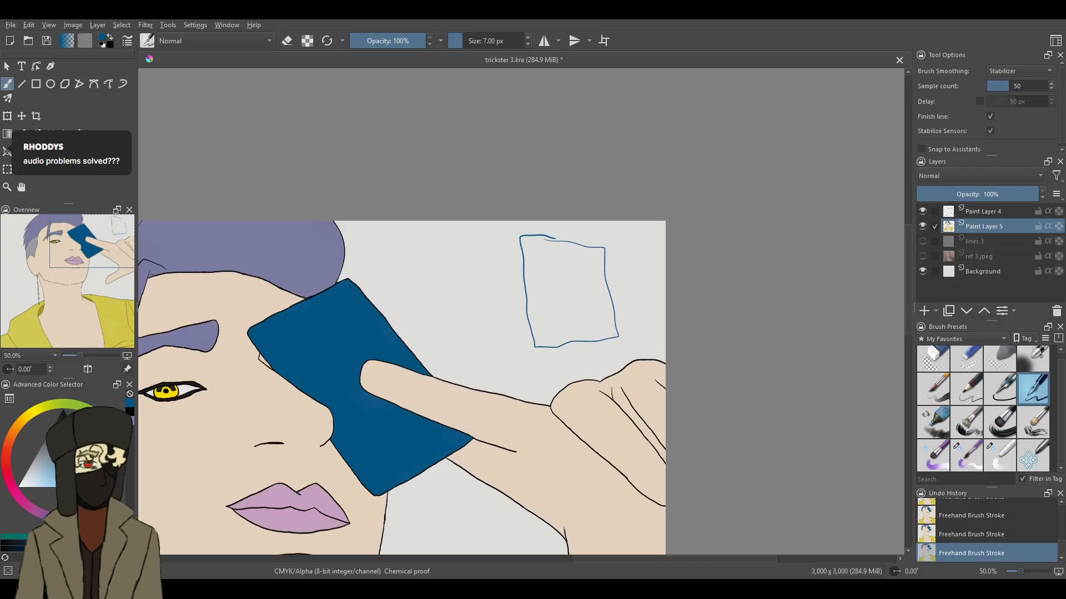
left_click_drag(1021, 575, 1024, 574)
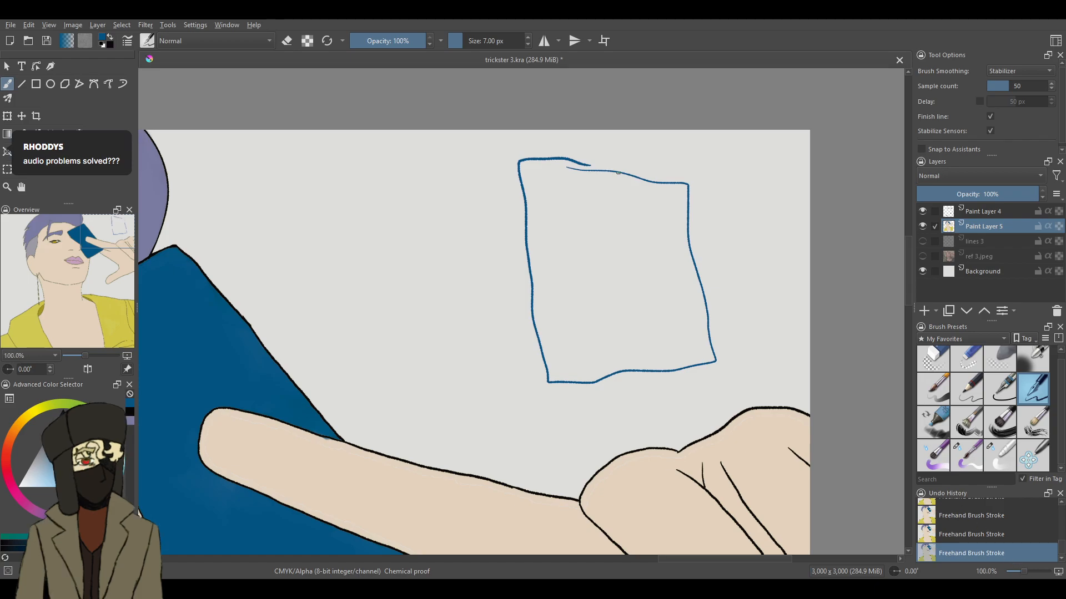
mouse_move(605, 163)
left_mouse_down()
mouse_move(685, 159)
mouse_move(691, 195)
left_mouse_up()
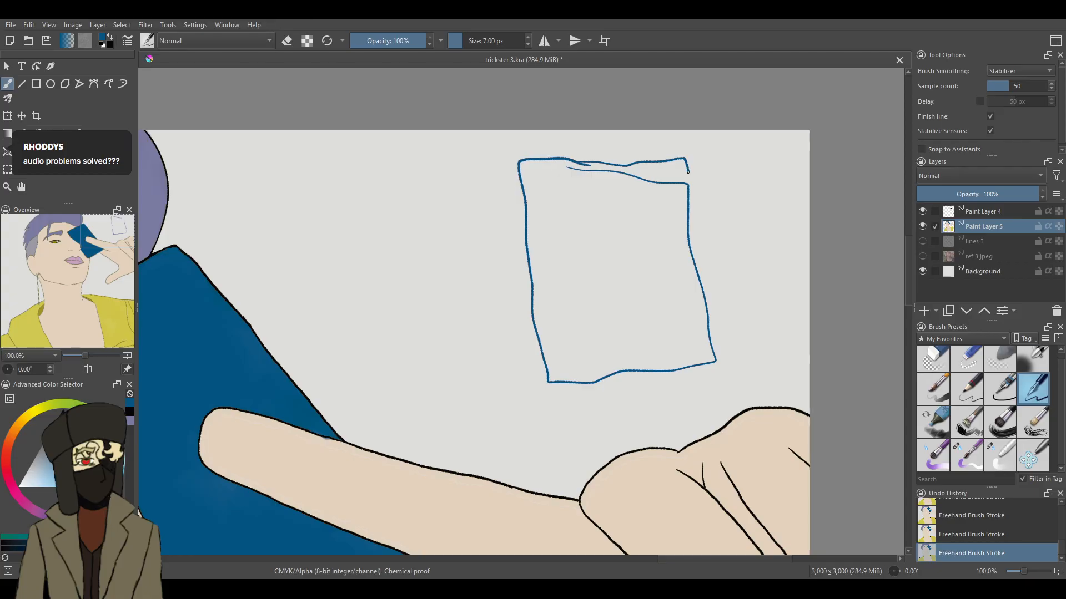
left_click(960, 364)
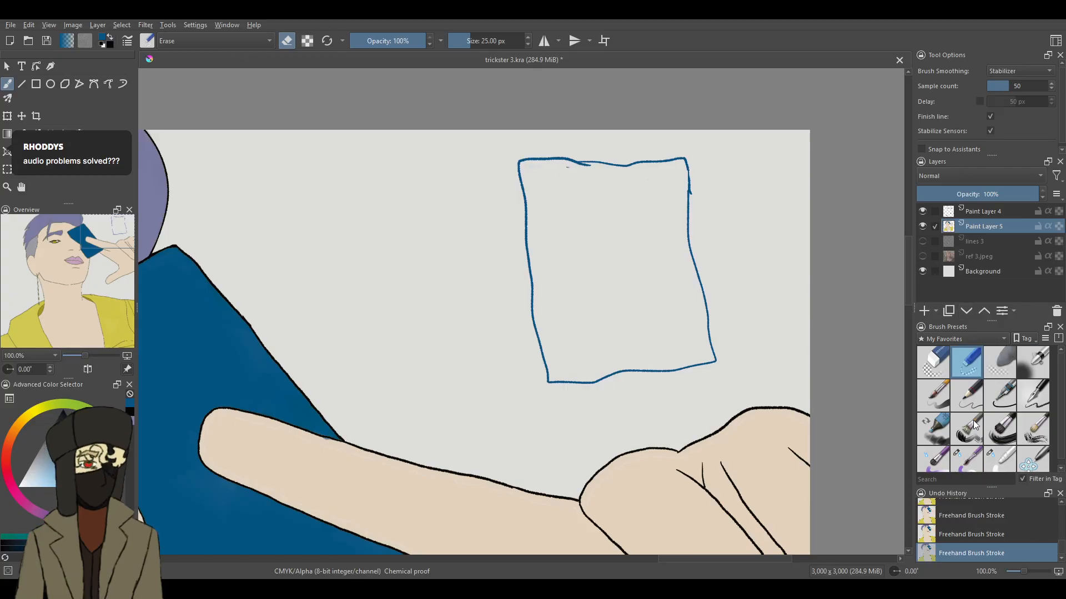
- Draw small outlined blocks inside the sketched card with the 7 px ink pen, including a half-round one and a long strip along the right edge
left_click(1033, 395)
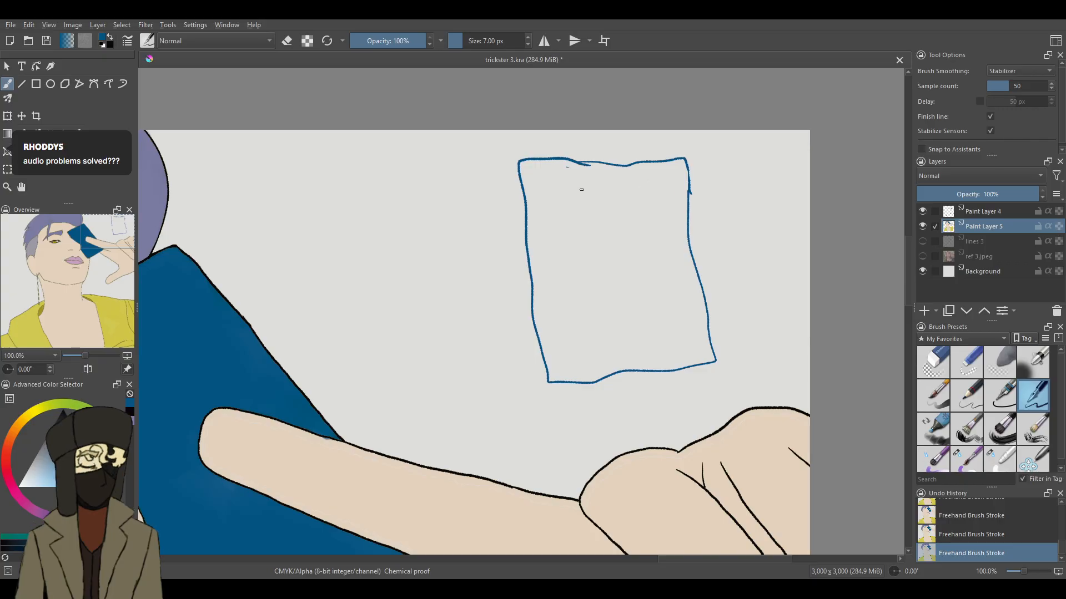
mouse_move(571, 187)
left_mouse_down()
mouse_move(619, 186)
mouse_move(623, 221)
mouse_move(564, 220)
mouse_move(566, 188)
left_mouse_up()
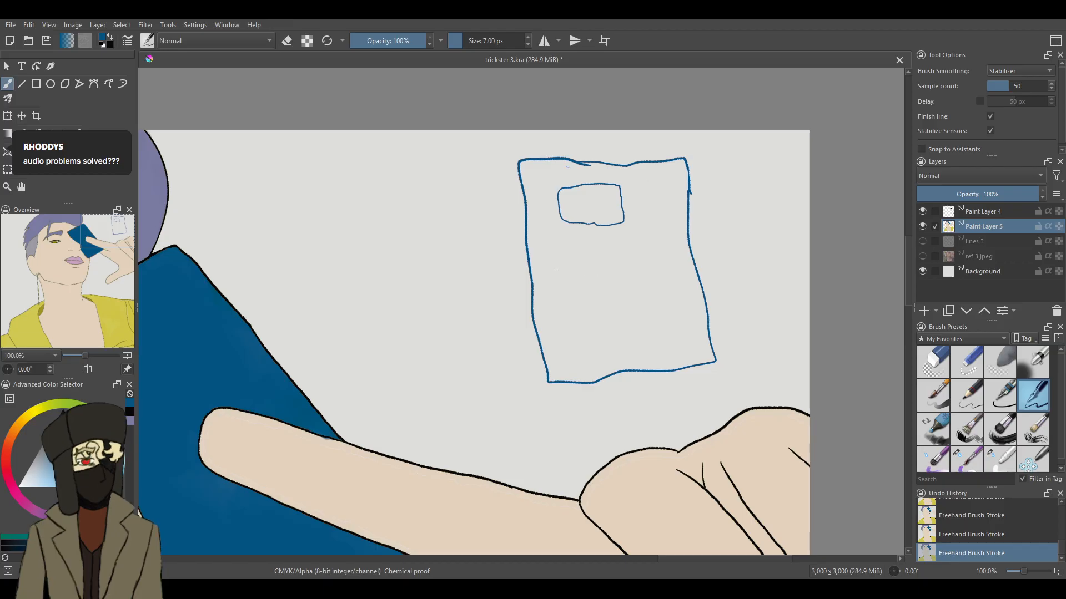
mouse_move(576, 258)
left_mouse_down()
mouse_move(593, 256)
mouse_move(611, 274)
mouse_move(581, 284)
mouse_move(563, 265)
mouse_move(591, 271)
mouse_move(580, 265)
left_mouse_up()
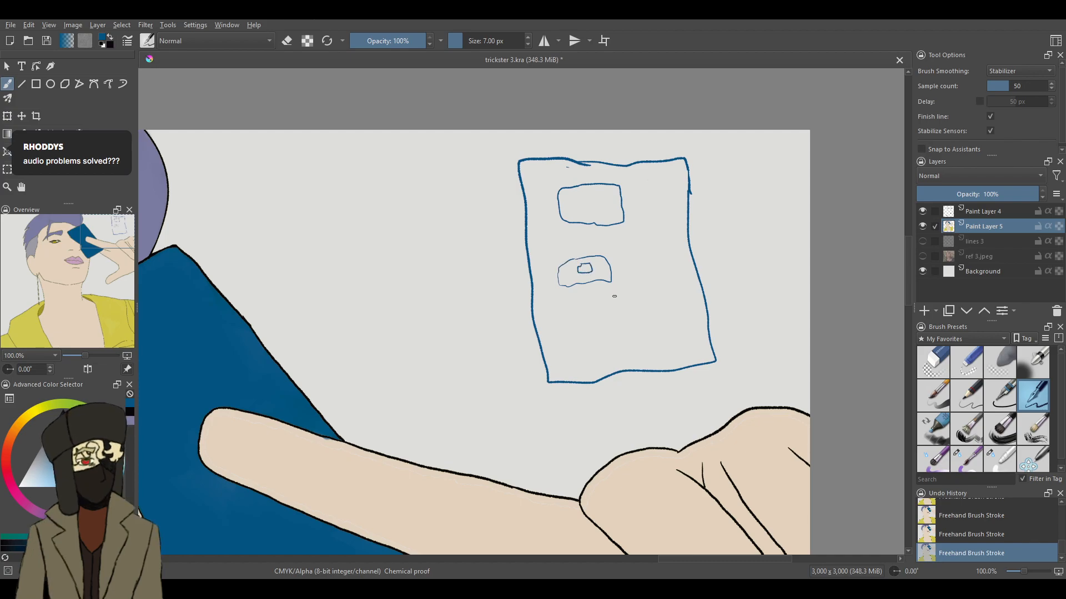
left_click_drag(617, 298, 636, 290)
mouse_move(616, 300)
left_mouse_down()
mouse_move(608, 318)
mouse_move(641, 304)
left_mouse_up()
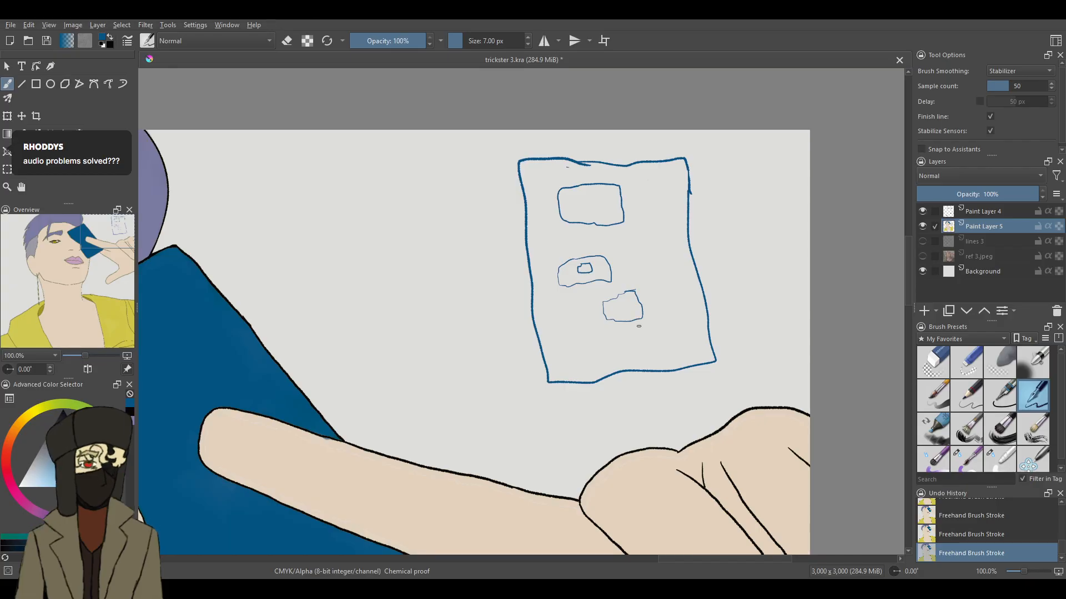
mouse_move(626, 332)
left_mouse_down()
mouse_move(636, 335)
mouse_move(626, 343)
mouse_move(622, 332)
left_mouse_up()
mouse_move(694, 301)
left_mouse_down()
mouse_move(687, 327)
mouse_move(691, 300)
left_mouse_up()
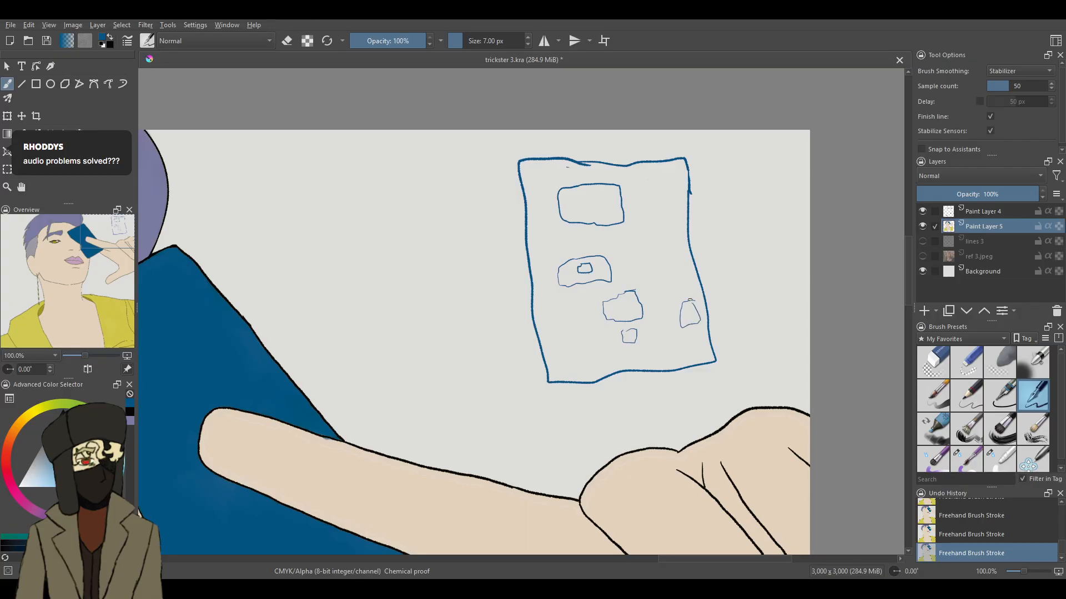
mouse_move(660, 225)
left_mouse_down()
mouse_move(679, 285)
mouse_move(673, 223)
left_mouse_up()
- Add a small box with an arrow on the sketched card's top and right edges, and a circled H box near its lower left corner
mouse_move(609, 137)
left_mouse_down()
mouse_move(626, 175)
mouse_move(586, 174)
mouse_move(587, 162)
mouse_move(627, 160)
left_mouse_up()
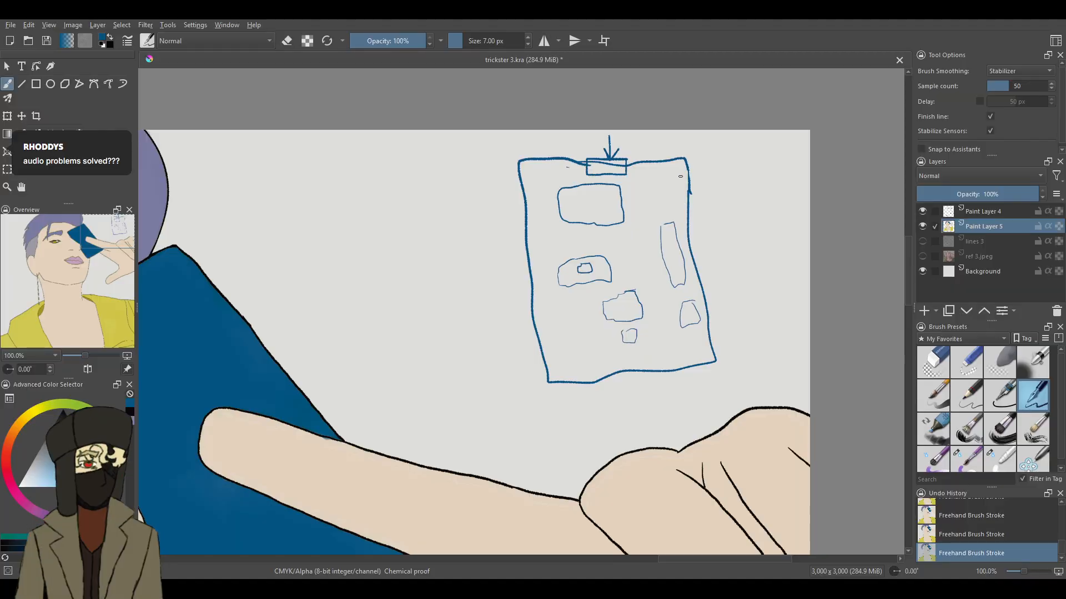
mouse_move(690, 194)
left_mouse_down()
mouse_move(705, 244)
mouse_move(683, 247)
mouse_move(673, 200)
mouse_move(685, 193)
mouse_move(716, 213)
left_mouse_up()
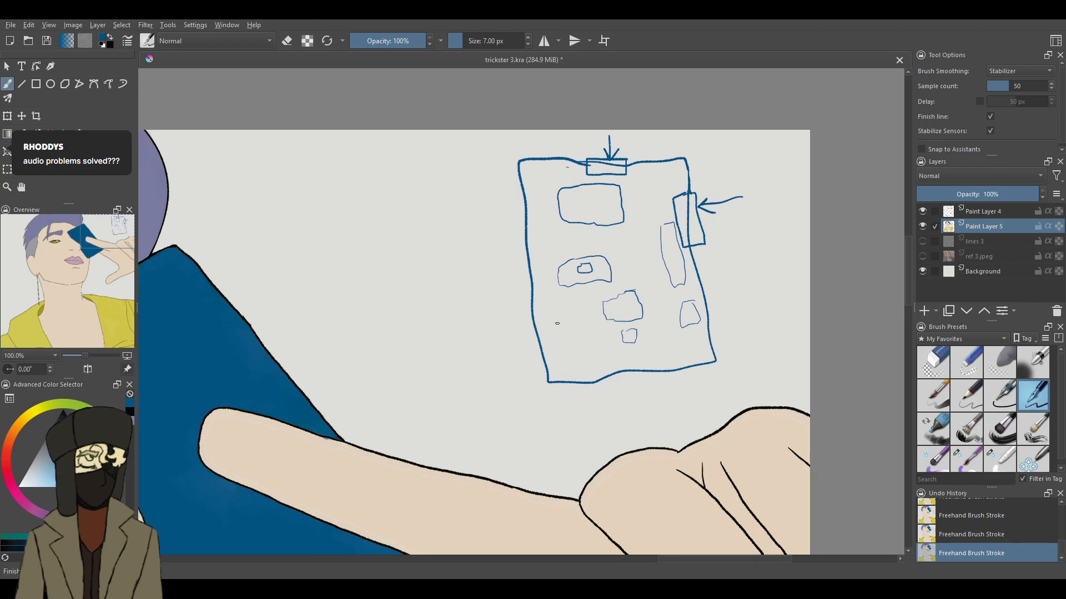
mouse_move(557, 322)
left_mouse_down()
mouse_move(568, 320)
mouse_move(568, 336)
mouse_move(554, 320)
mouse_move(557, 331)
left_mouse_up()
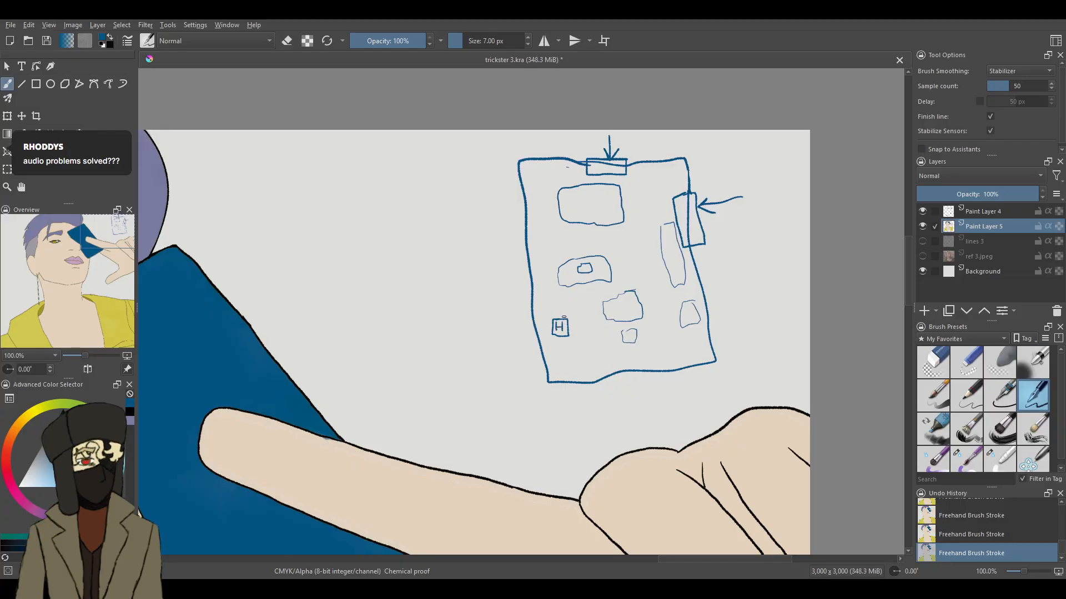
left_click_drag(569, 315, 573, 318)
- Trace a wavy route from a filled dot in the sketch's lower right corner past the crossed-out H box up to the top box
left_click_drag(654, 273, 665, 298)
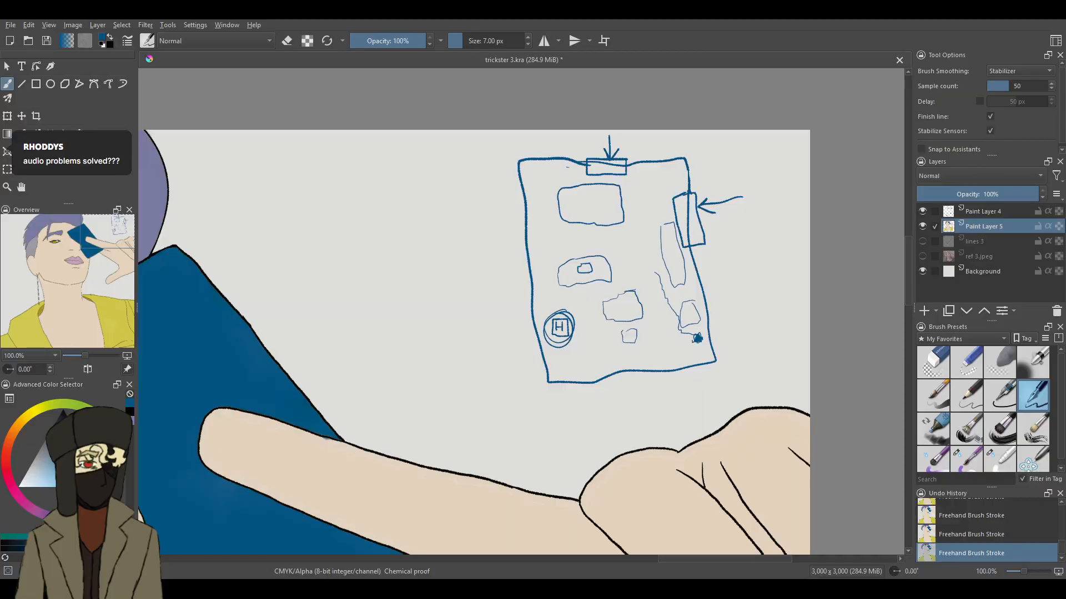
mouse_move(668, 345)
left_mouse_down()
mouse_move(583, 358)
mouse_move(567, 347)
mouse_move(573, 331)
mouse_move(561, 330)
mouse_move(571, 315)
mouse_move(544, 339)
mouse_move(573, 342)
left_mouse_up()
mouse_move(571, 318)
left_mouse_down()
mouse_move(543, 340)
mouse_move(554, 309)
mouse_move(541, 188)
mouse_move(569, 178)
left_mouse_up()
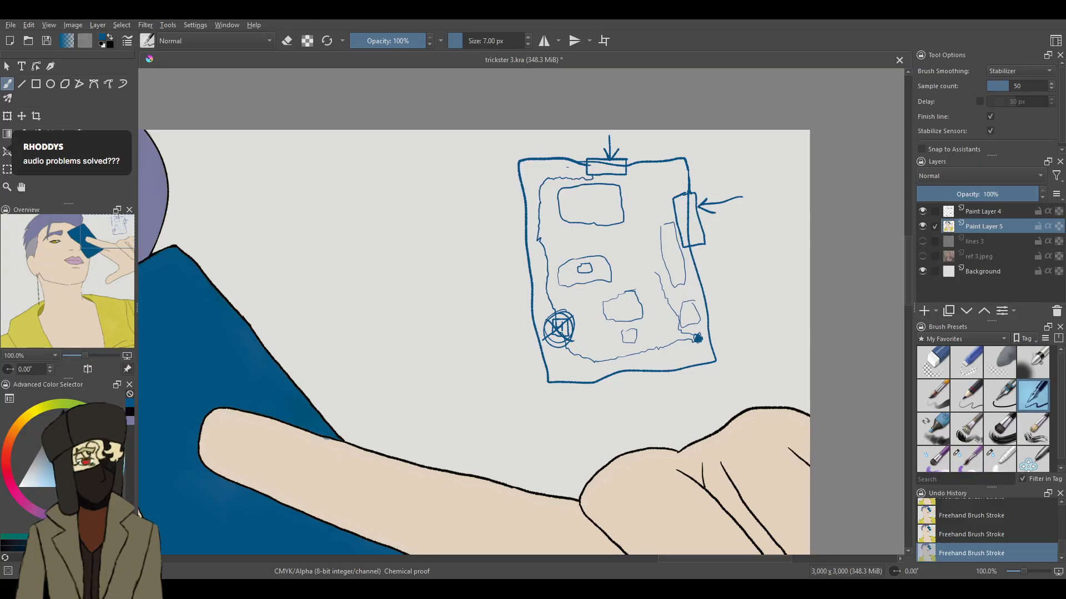
- Cross the sketch's top box, scribble over the right-edge box, and link them with a wavy line and a scribbled circle
left_click_drag(592, 162, 589, 172)
left_click_drag(592, 177, 595, 178)
mouse_move(674, 206)
left_mouse_down()
mouse_move(687, 199)
mouse_move(678, 204)
left_mouse_up()
left_click_drag(629, 179, 679, 207)
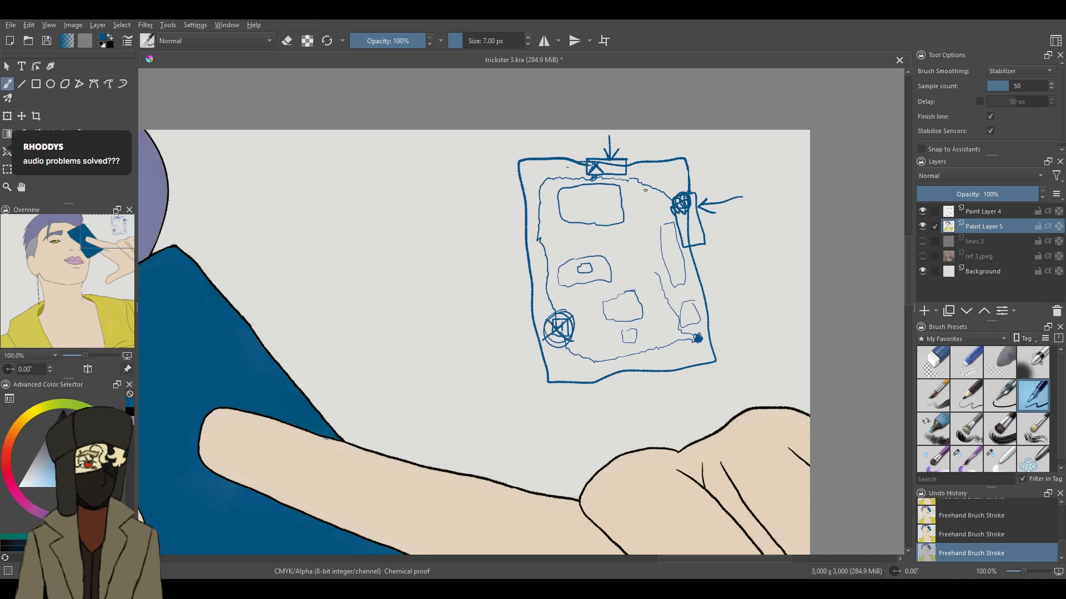
left_click_drag(643, 192, 654, 214)
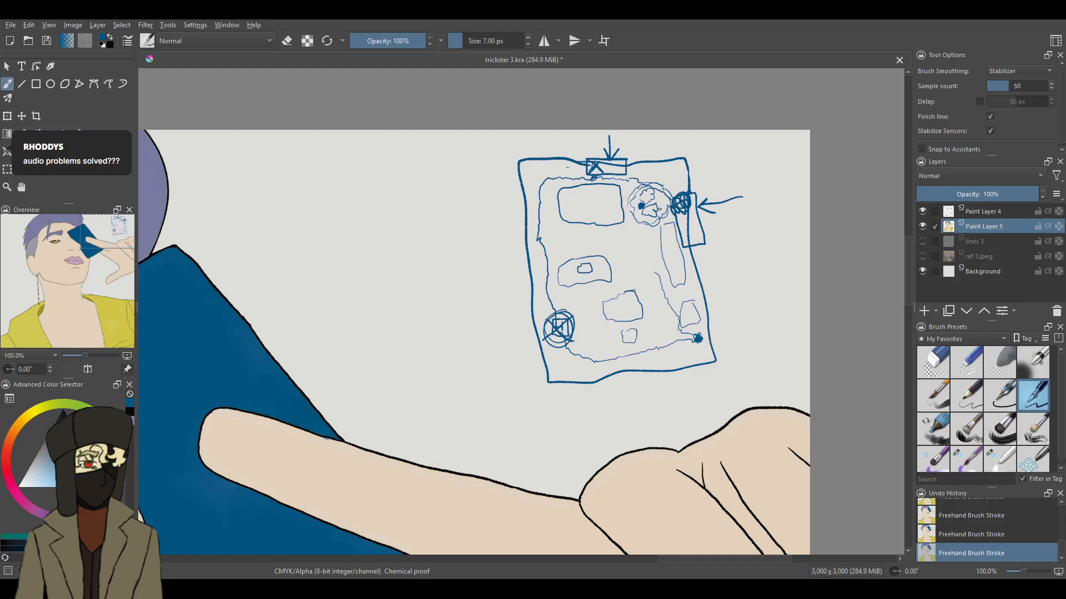
left_click_drag(653, 208, 642, 200)
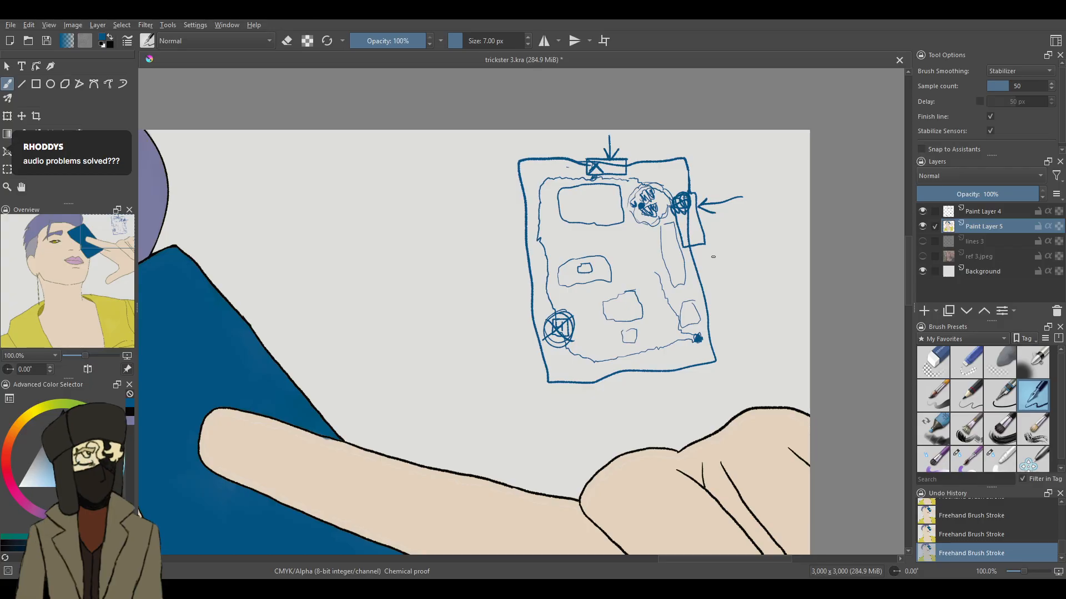
- Draw short radiating dashes outside all four sides of the sketched card
left_click_drag(713, 256, 727, 273)
left_click_drag(706, 271, 728, 280)
left_click_drag(511, 232, 496, 256)
left_click_drag(500, 270, 521, 275)
left_click_drag(683, 385, 670, 407)
left_click_drag(644, 386, 661, 404)
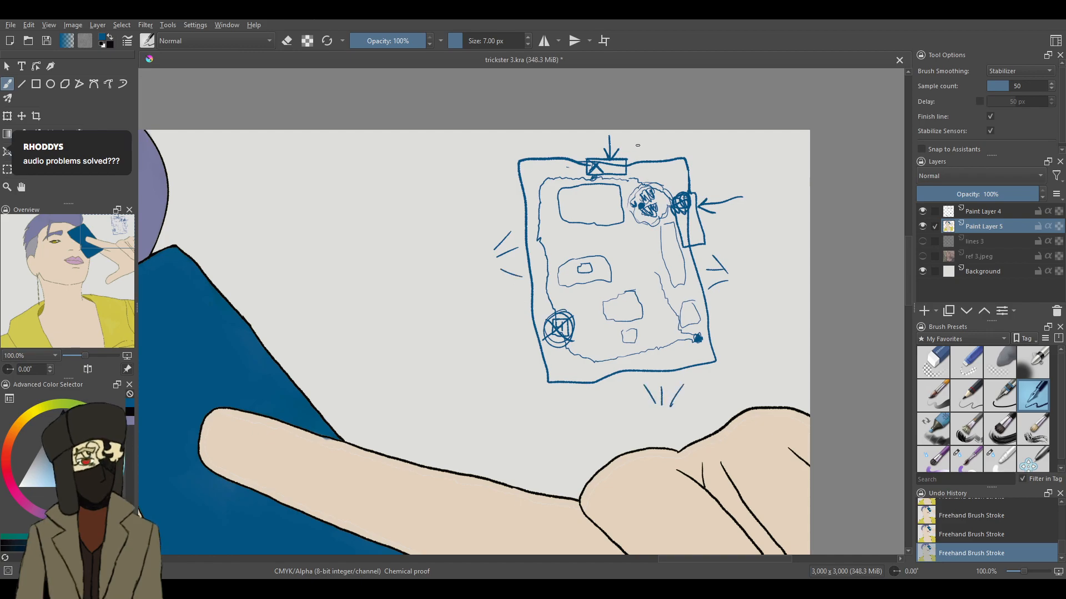
mouse_move(643, 147)
left_mouse_down()
mouse_move(641, 134)
mouse_move(622, 146)
left_mouse_up()
- Draw a small bulb-shaped figure beside the dashes on each side of the sketched card
left_click_drag(659, 411, 662, 426)
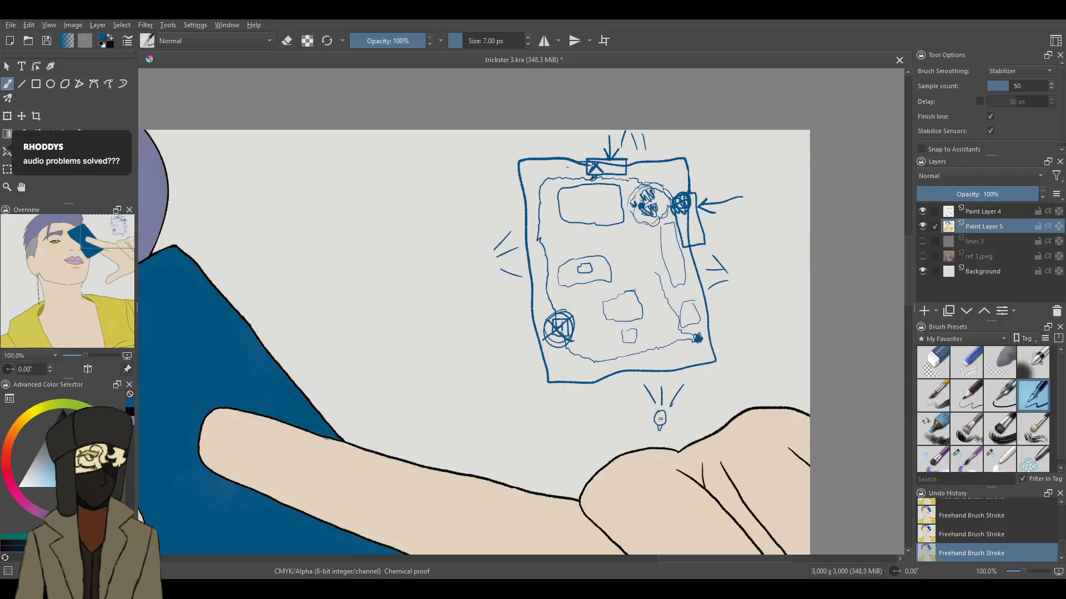
left_click_drag(658, 415, 660, 420)
left_click_drag(489, 269, 473, 274)
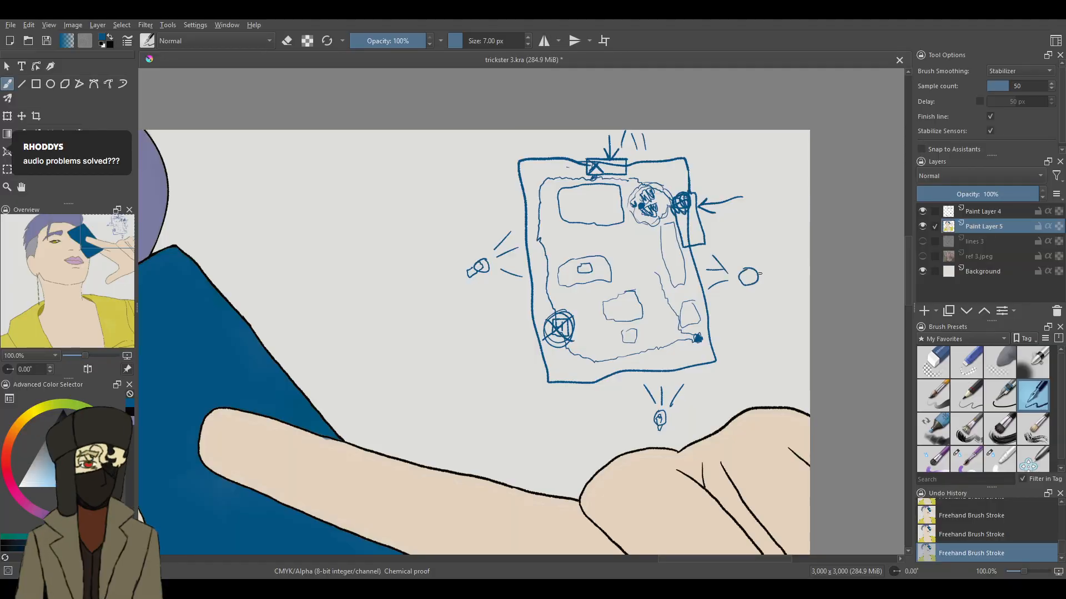
left_click_drag(757, 273, 770, 281)
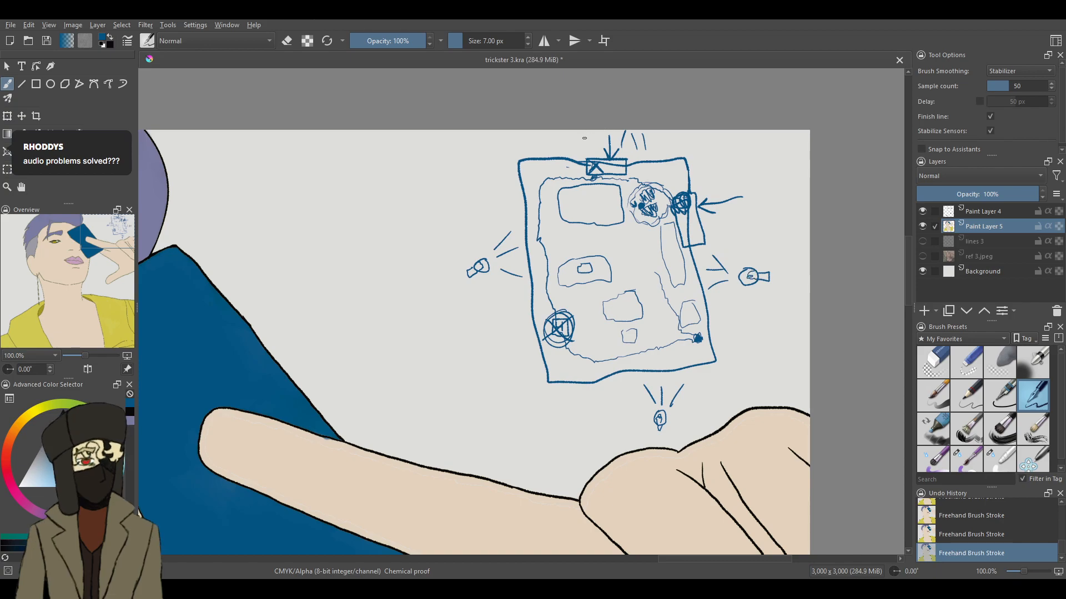
left_click_drag(592, 141, 585, 137)
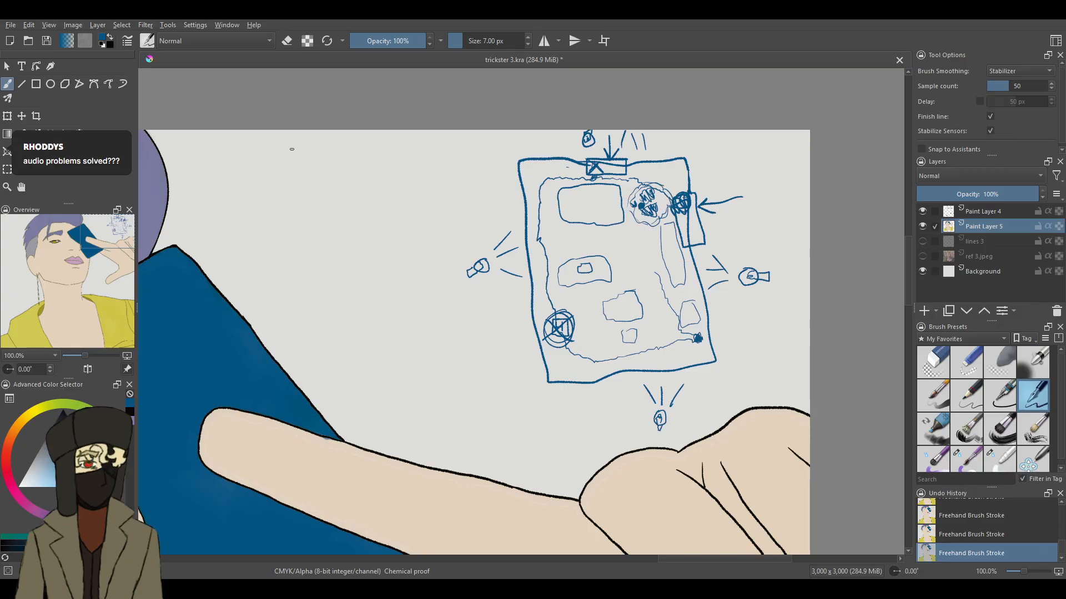
- Draw a wide box left of the card sketch with two oval eyes, dark slit pupils and a wavy line on each side
mouse_move(337, 177)
left_mouse_down()
mouse_move(460, 178)
mouse_move(477, 239)
mouse_move(458, 260)
mouse_move(423, 265)
mouse_move(332, 258)
mouse_move(308, 237)
mouse_move(296, 193)
mouse_move(338, 177)
left_mouse_up()
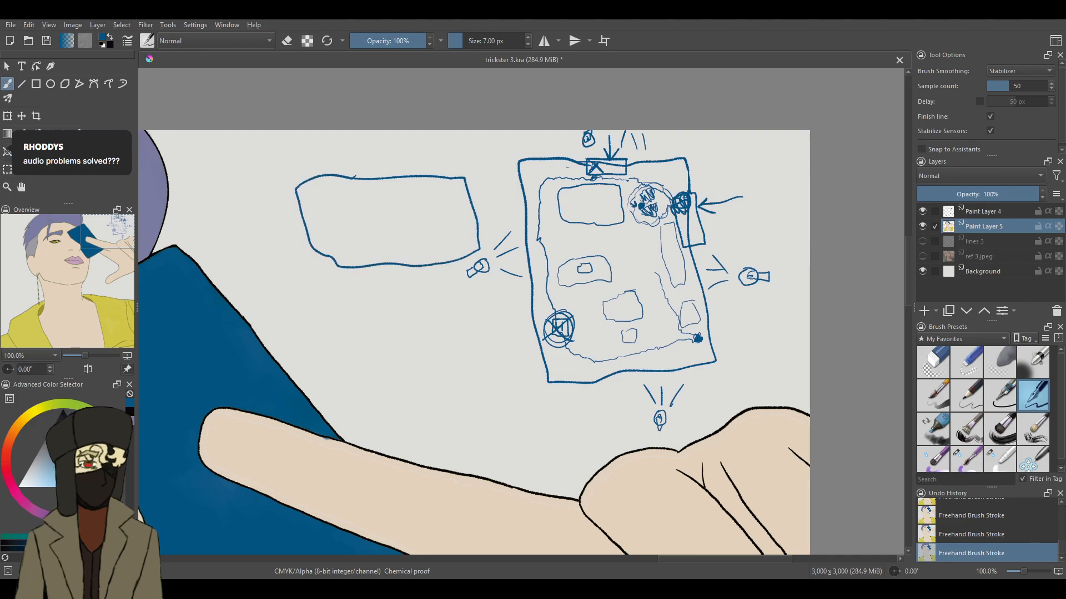
mouse_move(421, 206)
left_mouse_down()
mouse_move(424, 239)
mouse_move(426, 211)
mouse_move(369, 243)
left_mouse_up()
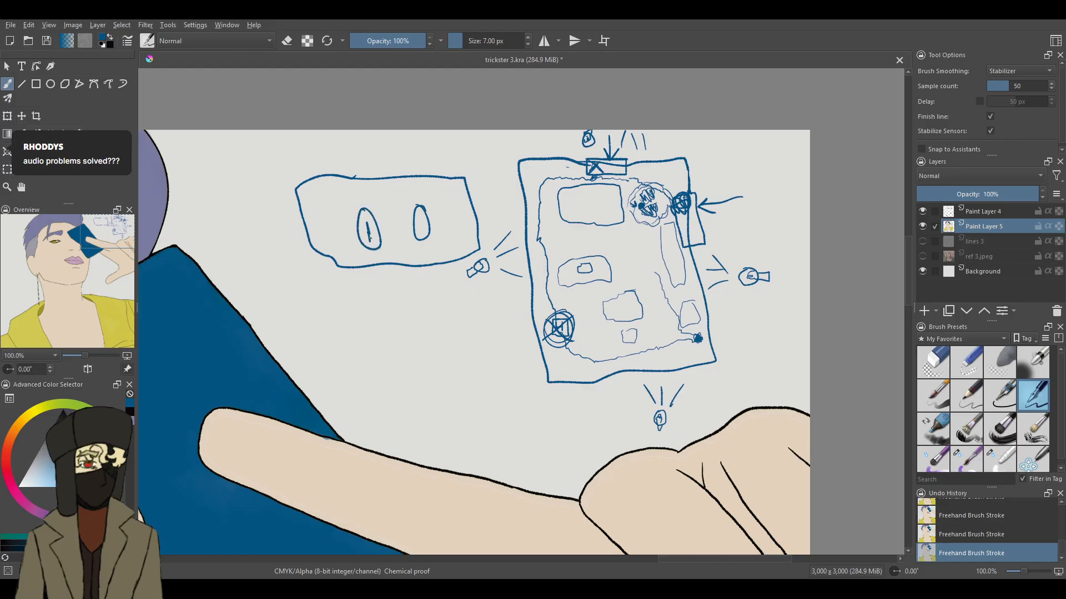
left_click_drag(420, 215, 421, 231)
left_click_drag(279, 189, 275, 238)
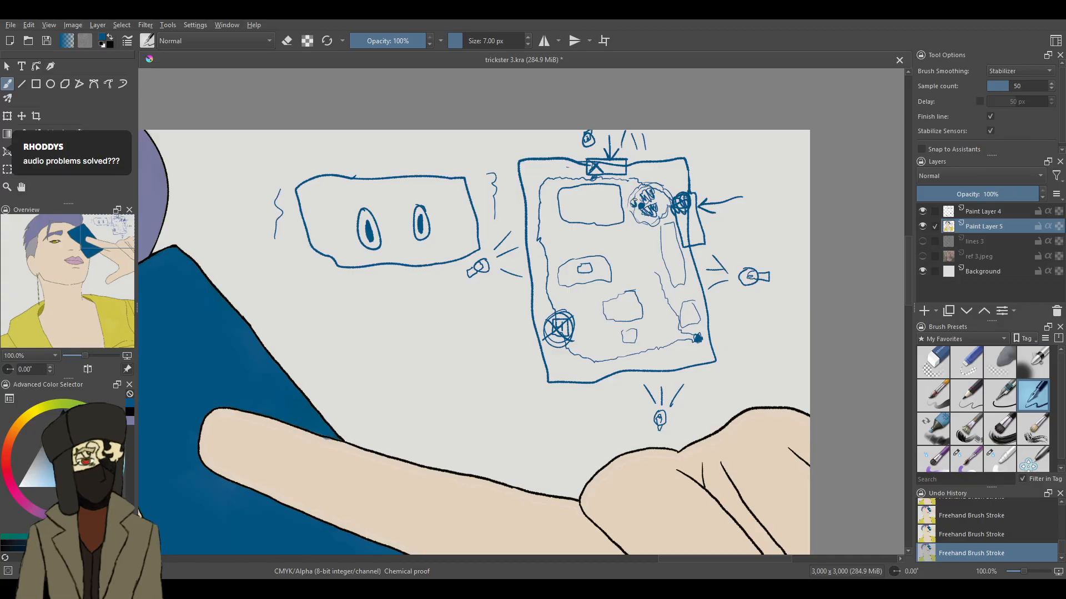
- Draw a slanted, striped bat shape below the box with eyes, with curved motion lines beside it
mouse_move(475, 320)
left_mouse_down()
mouse_move(435, 368)
mouse_move(426, 359)
mouse_move(461, 315)
mouse_move(417, 376)
left_mouse_up()
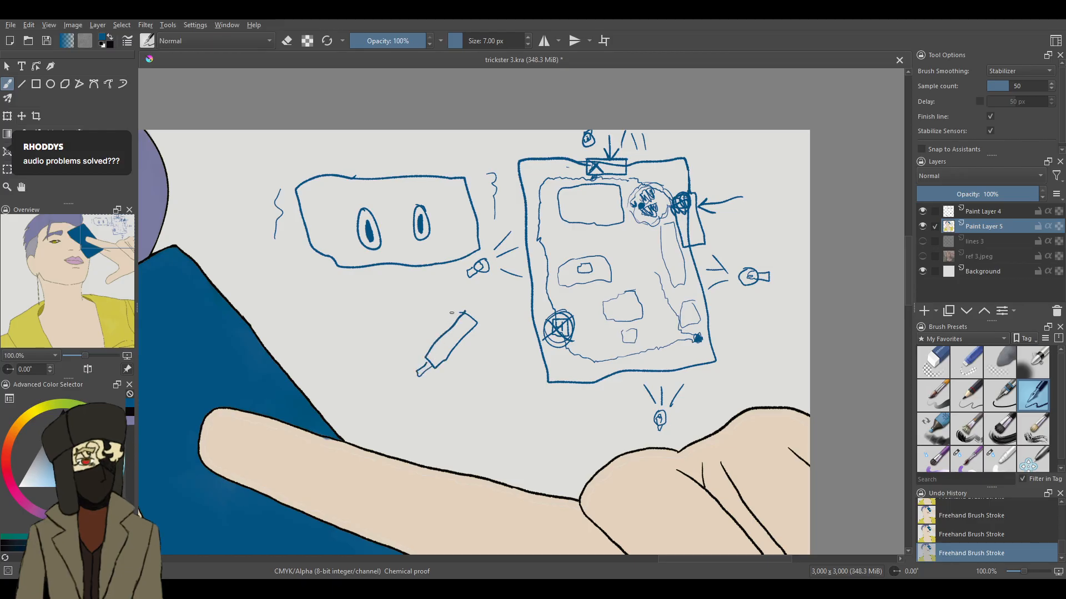
left_click_drag(447, 318, 432, 331)
left_click_drag(451, 352, 434, 351)
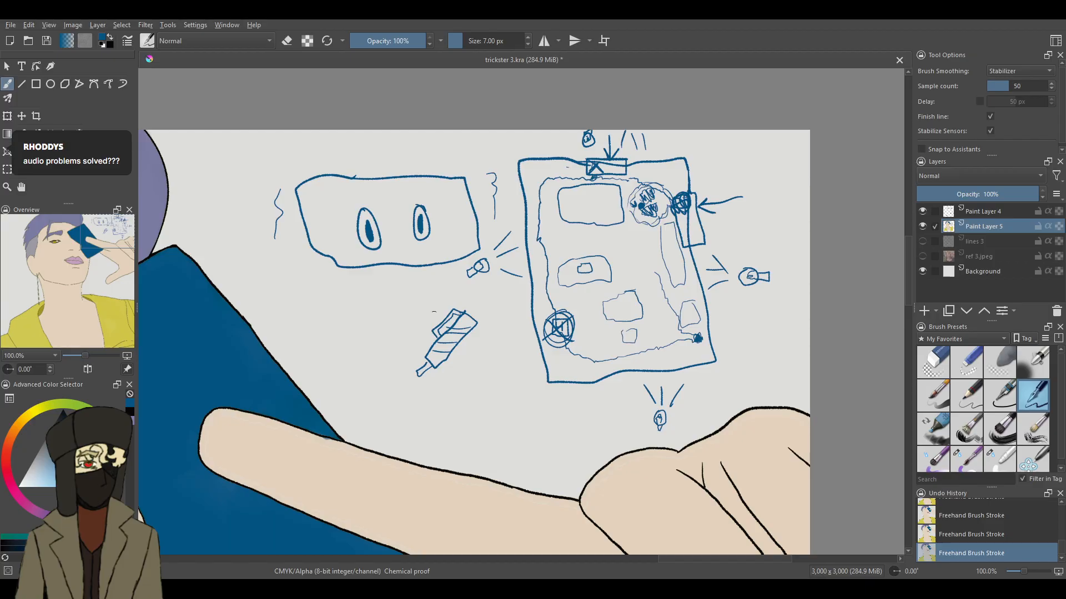
left_click_drag(473, 362, 473, 405)
mouse_move(476, 343)
left_mouse_down()
mouse_move(489, 388)
mouse_move(463, 393)
left_mouse_up()
- Draw a lying stick figure inside a cloud outline, scribble over it, and add a small arrow beside the card sketch's scribbled circle
mouse_move(359, 309)
left_mouse_down()
mouse_move(407, 313)
mouse_move(380, 305)
mouse_move(390, 310)
mouse_move(383, 318)
mouse_move(413, 308)
left_mouse_up()
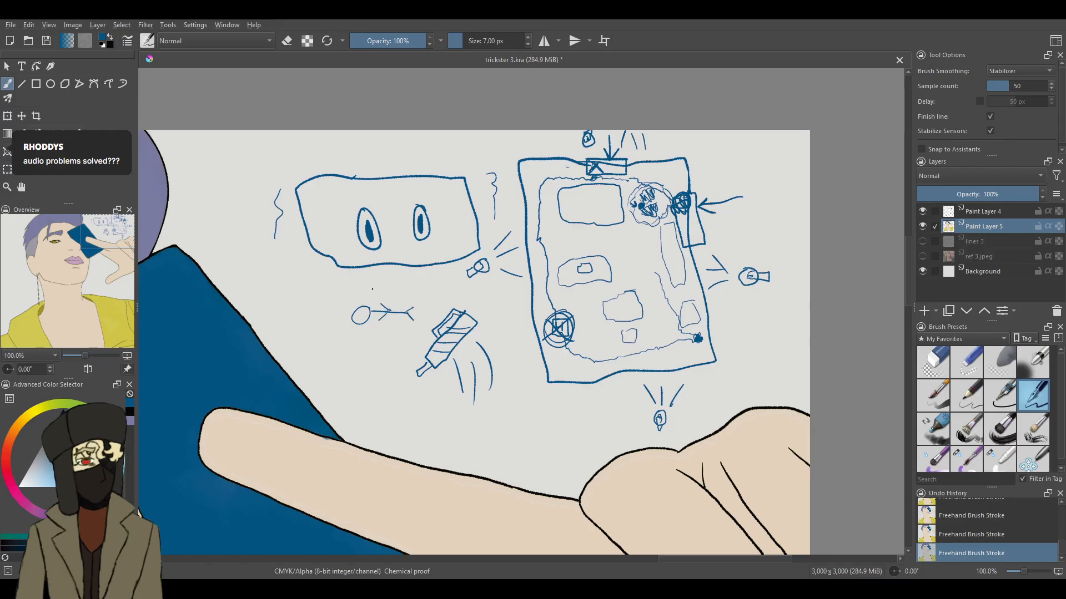
mouse_move(355, 289)
left_mouse_down()
mouse_move(425, 335)
mouse_move(353, 291)
left_mouse_up()
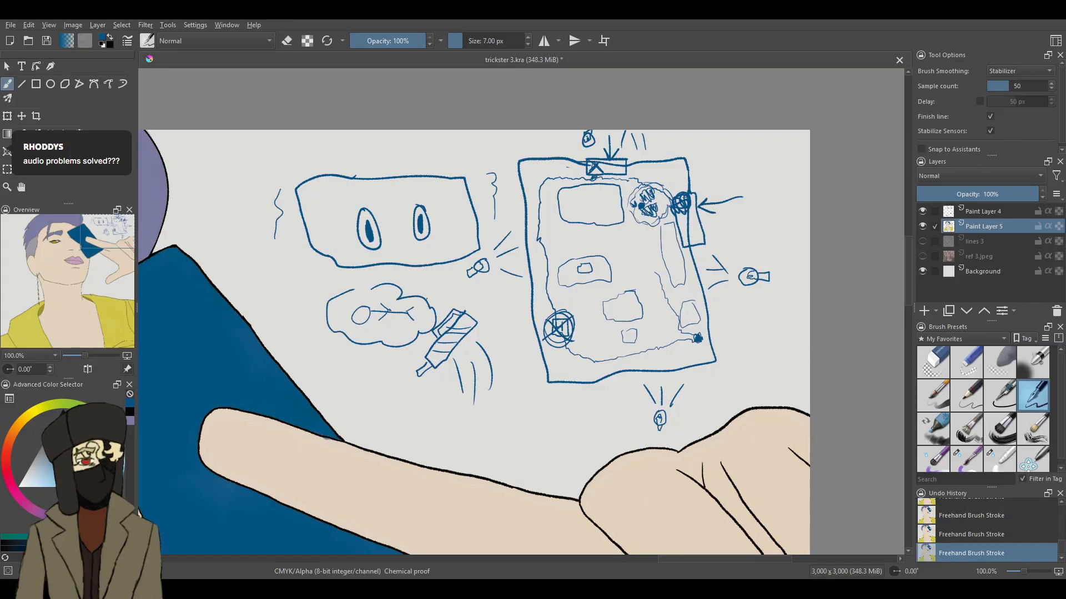
mouse_move(406, 321)
left_mouse_down()
mouse_move(372, 290)
mouse_move(351, 315)
left_mouse_up()
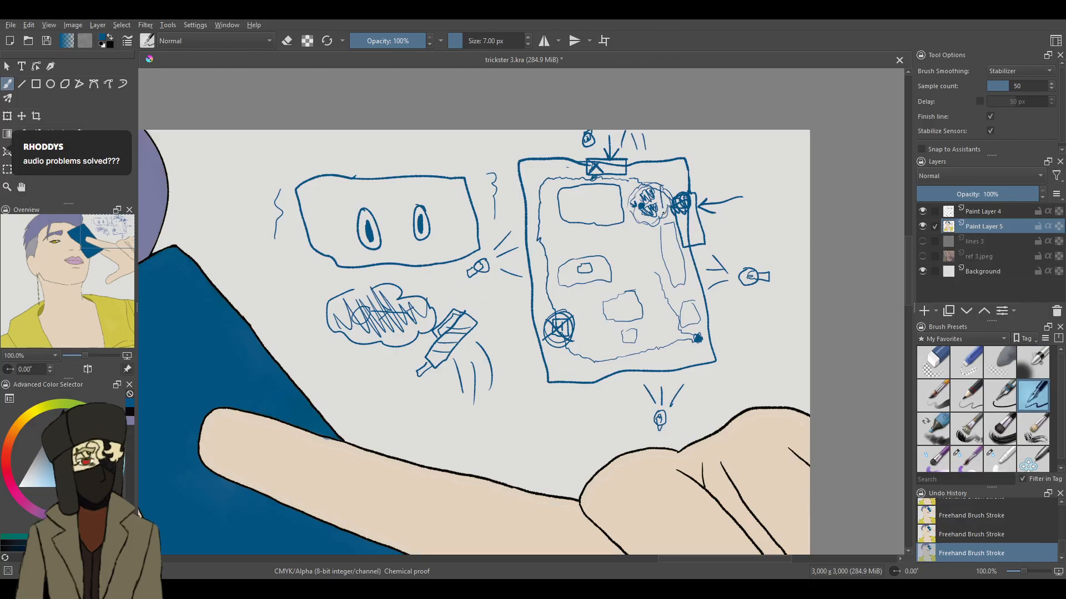
mouse_move(676, 216)
left_mouse_down()
mouse_move(671, 187)
mouse_move(660, 187)
left_mouse_up()
- Erase the whole card sketch and all surrounding doodles from the background above the hand with the 50 px eraser
left_click(933, 363)
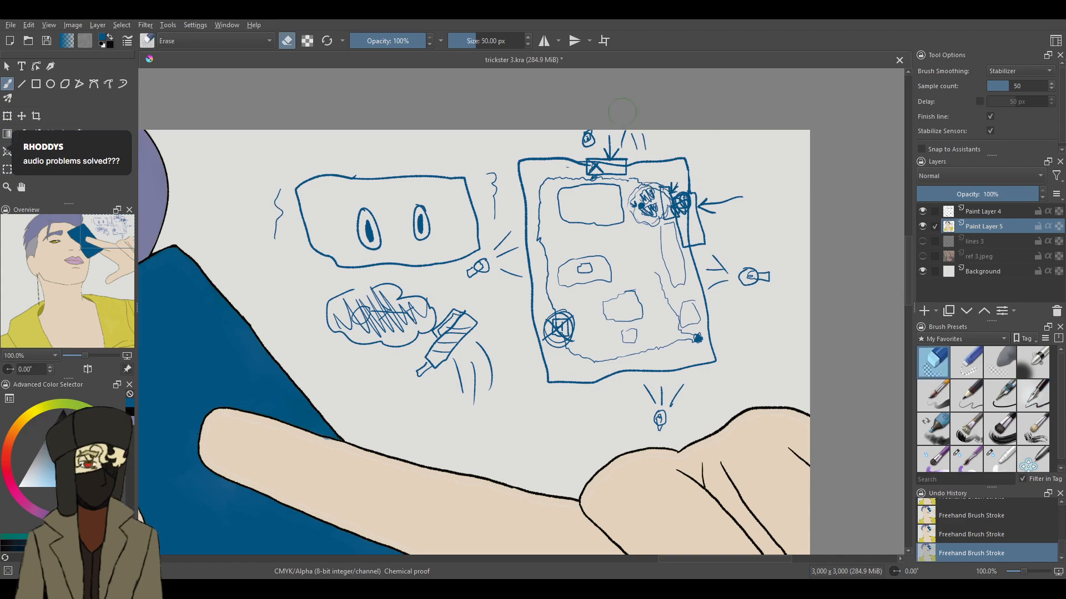
mouse_move(673, 122)
left_mouse_down()
mouse_move(592, 102)
mouse_move(807, 278)
mouse_move(674, 138)
mouse_move(649, 157)
mouse_move(693, 235)
mouse_move(731, 267)
mouse_move(512, 89)
mouse_move(608, 169)
mouse_move(730, 307)
mouse_move(687, 291)
mouse_move(685, 261)
mouse_move(715, 356)
mouse_move(701, 391)
mouse_move(642, 405)
mouse_move(669, 413)
mouse_move(676, 363)
mouse_move(703, 328)
mouse_move(668, 298)
mouse_move(646, 247)
mouse_move(587, 242)
mouse_move(556, 333)
mouse_move(613, 358)
mouse_move(639, 298)
mouse_move(627, 260)
mouse_move(545, 214)
mouse_move(524, 139)
mouse_move(558, 392)
mouse_move(526, 170)
mouse_move(522, 207)
mouse_move(558, 373)
mouse_move(527, 285)
mouse_move(435, 162)
mouse_move(382, 144)
mouse_move(399, 186)
mouse_move(529, 325)
mouse_move(540, 352)
mouse_move(384, 234)
mouse_move(253, 163)
mouse_move(308, 213)
mouse_move(409, 361)
mouse_move(290, 276)
left_mouse_up()
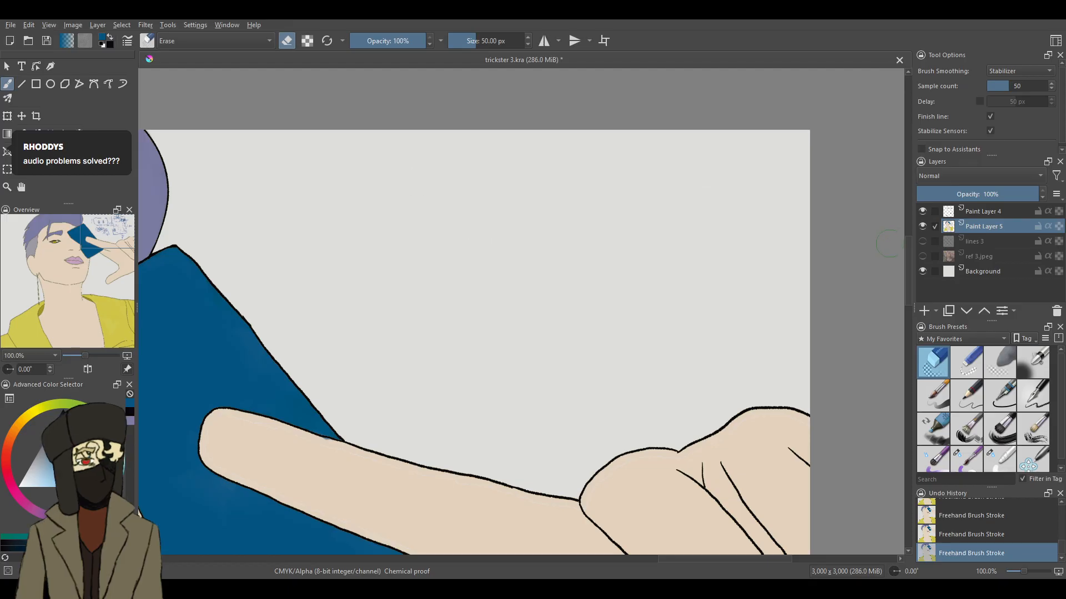
- Blend the pale seams along the upper and lower edges of the index finger with the 16.68 px blending brush
left_click_drag(907, 255, 907, 290)
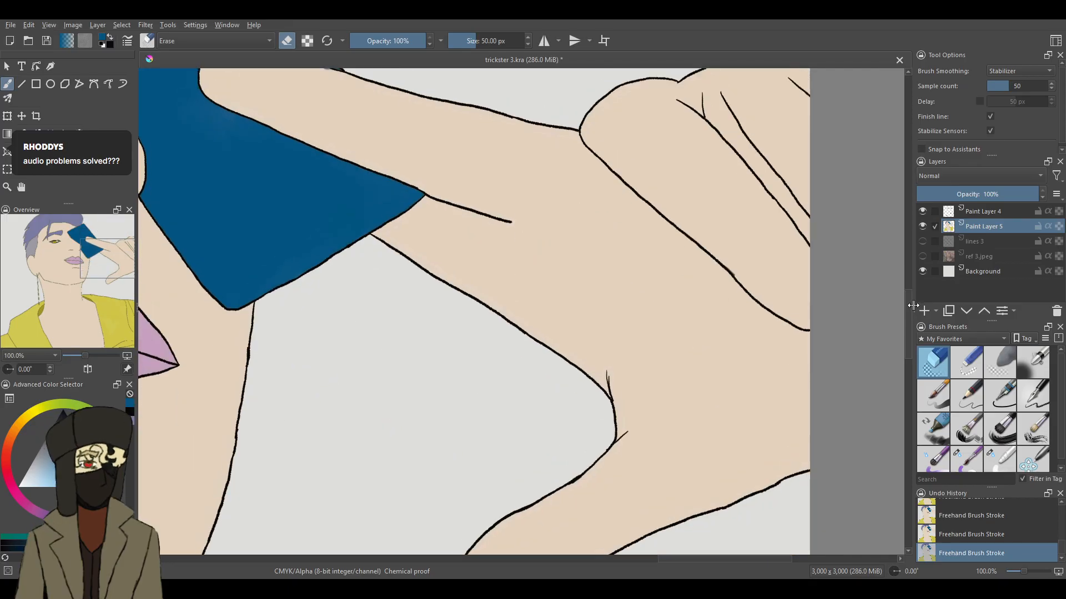
left_click_drag(1022, 571, 1027, 571)
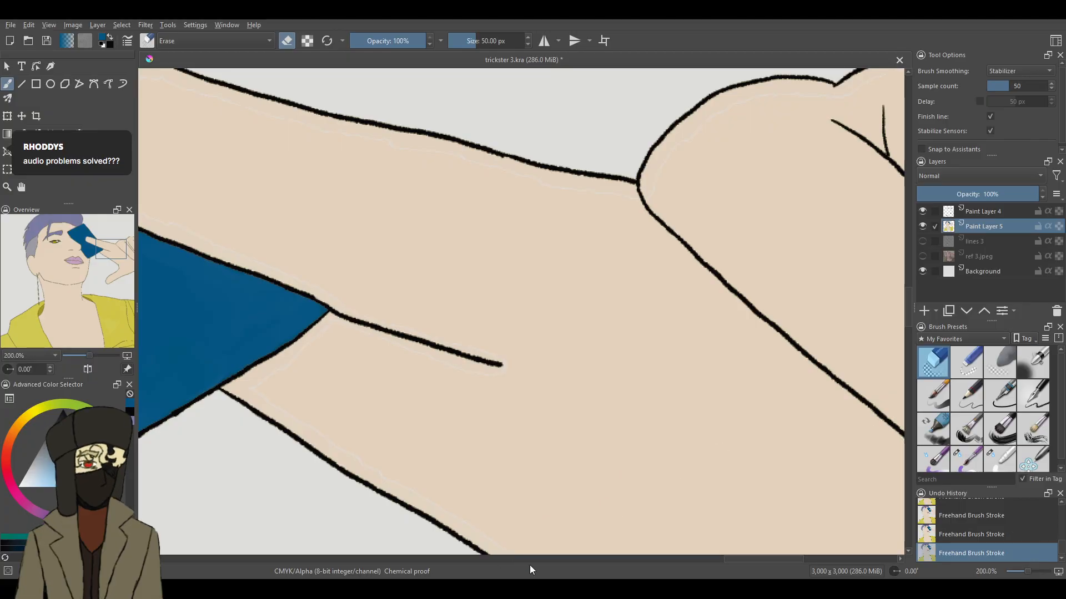
left_click_drag(730, 559, 757, 564)
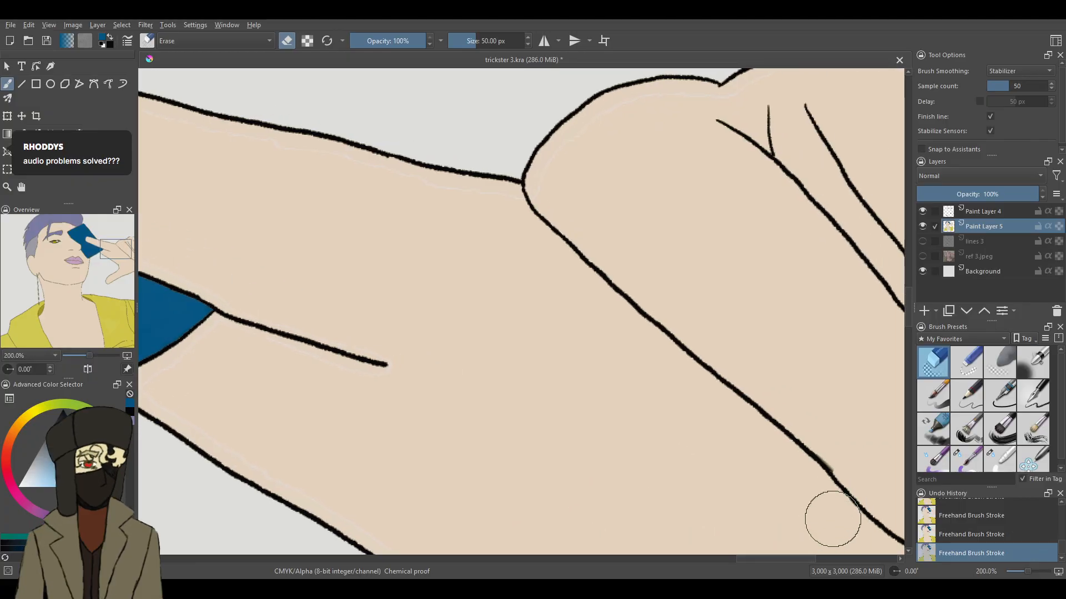
left_click(999, 458)
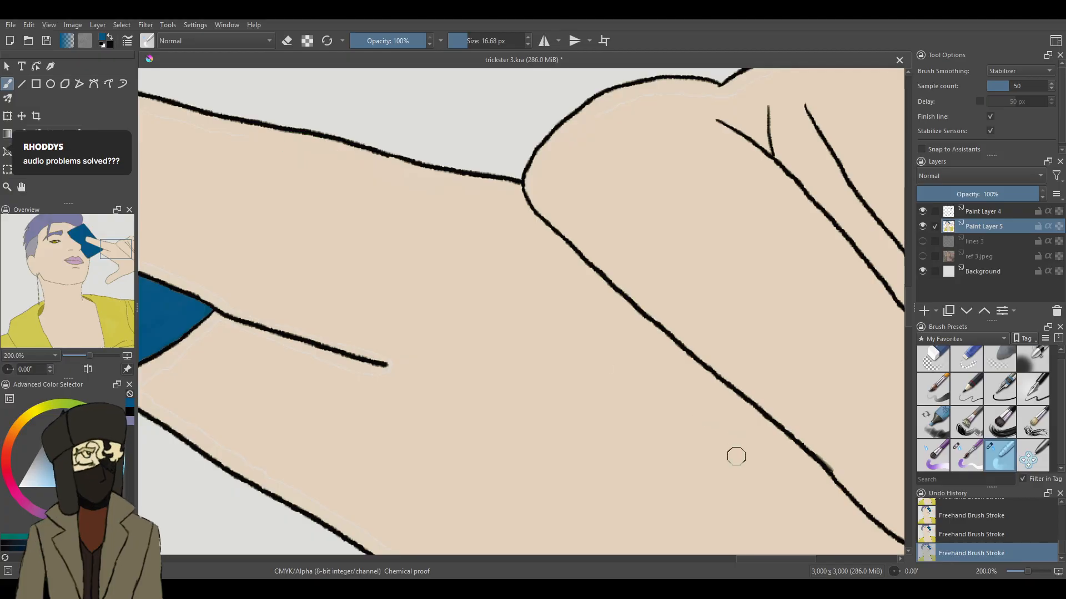
left_click_drag(759, 559, 727, 558)
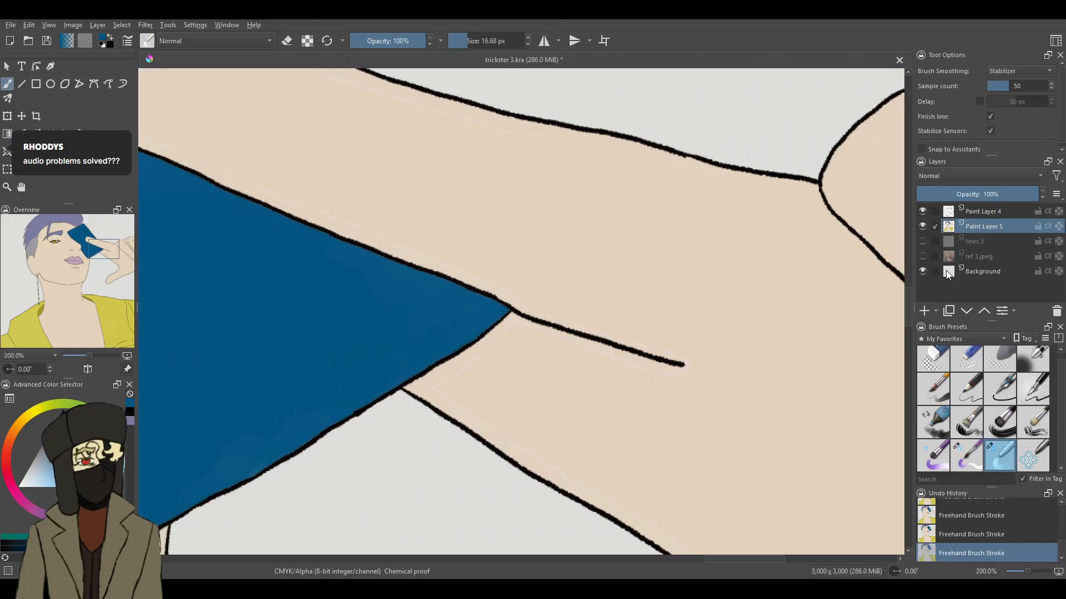
scroll(908, 312, "up", 3)
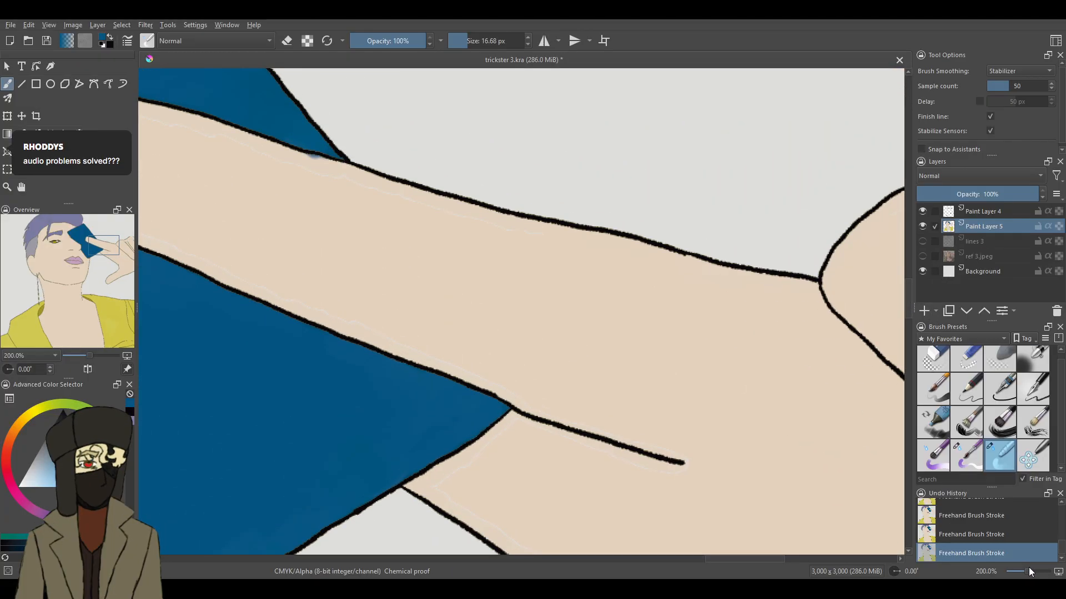
scroll(1030, 570, "up", 1)
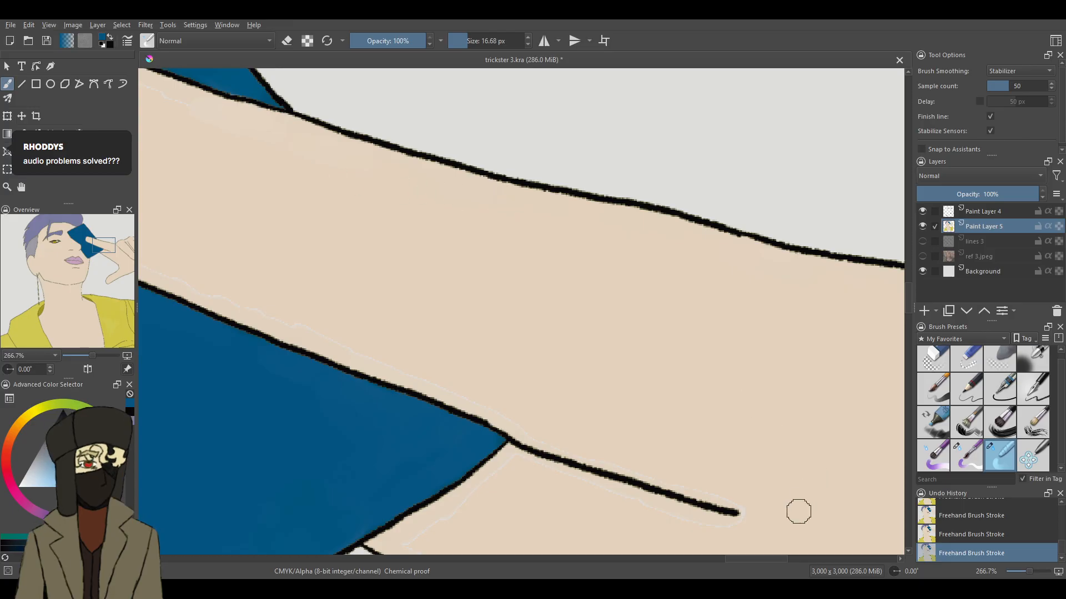
left_click_drag(768, 558, 764, 557)
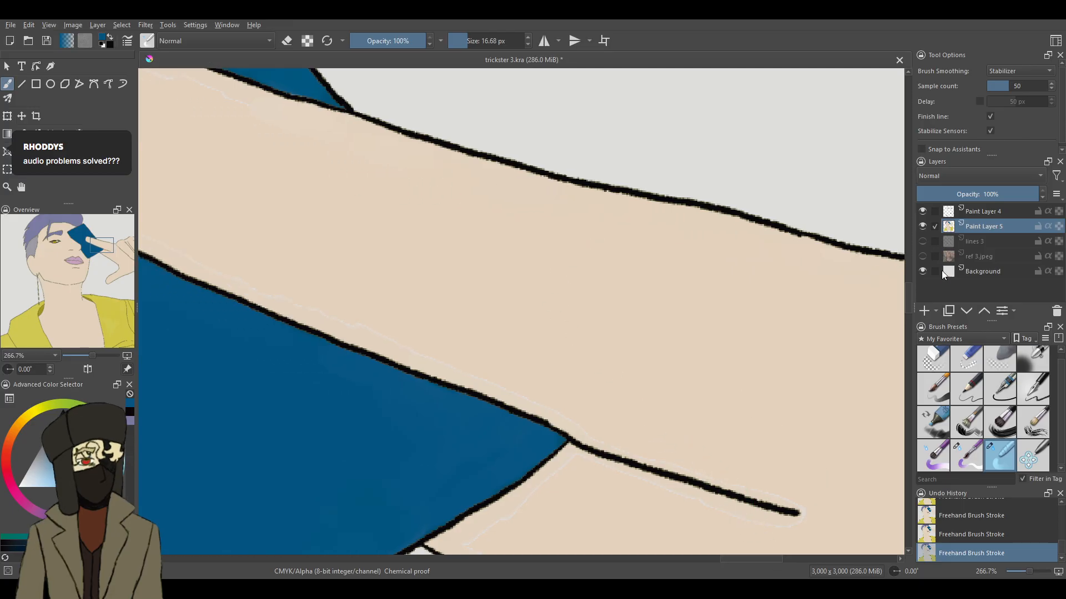
scroll(908, 289, "up", 3)
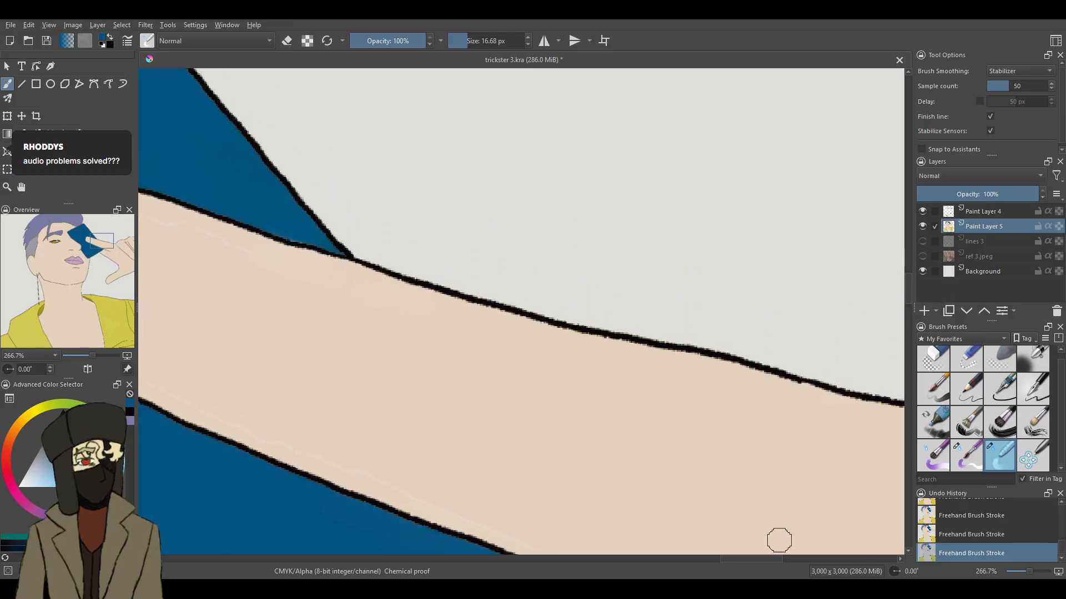
left_click_drag(775, 558, 745, 557)
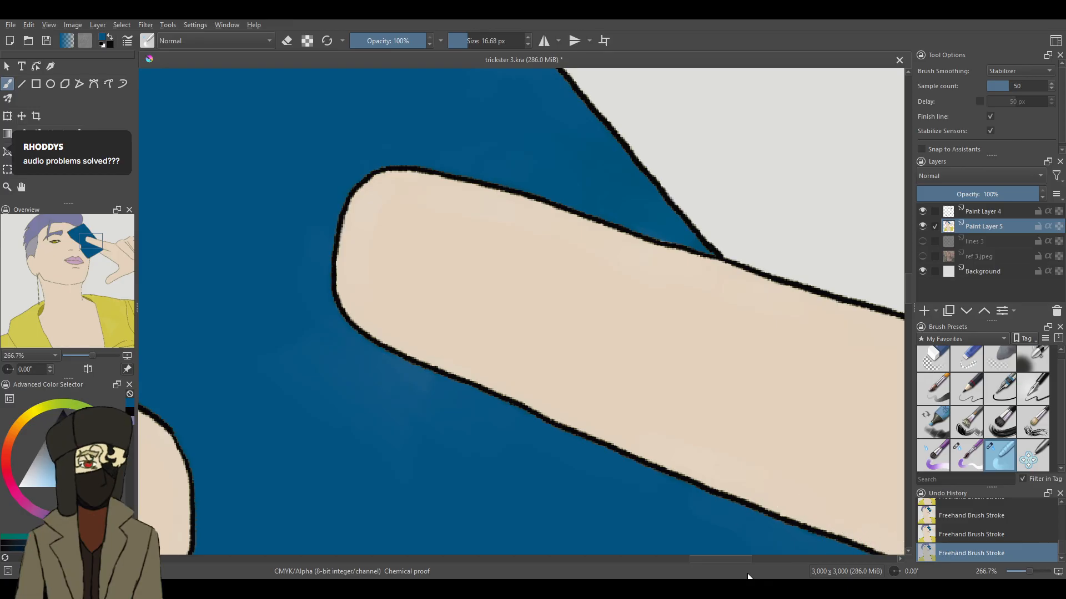
- Blend the pale seams around the card's pointed corner and the finger crease line beside it
left_click_drag(722, 558, 748, 559)
left_click_drag(907, 285, 907, 307)
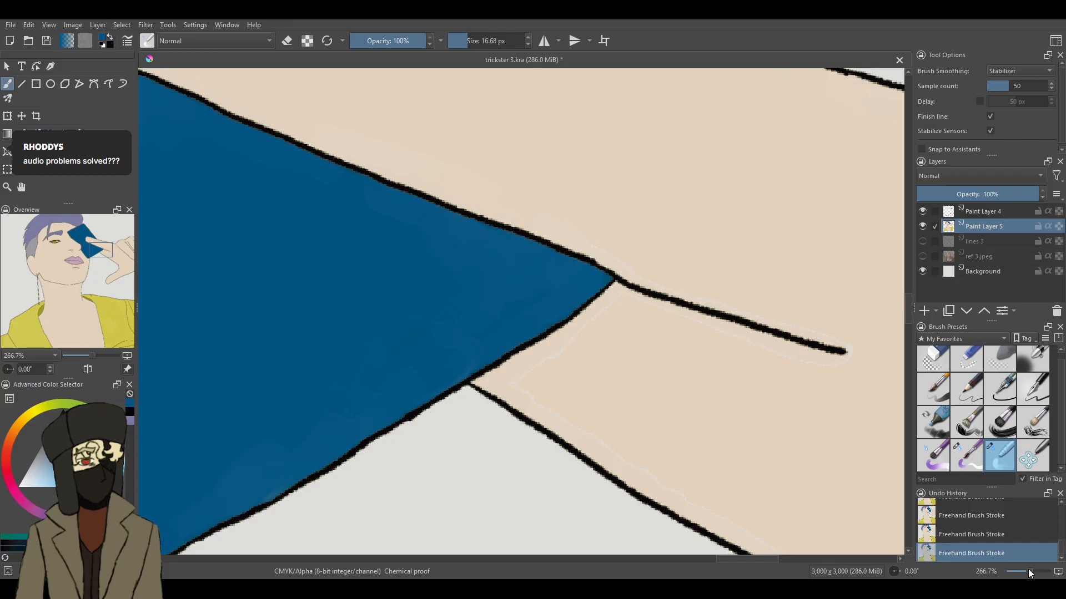
left_click_drag(1029, 571, 1032, 571)
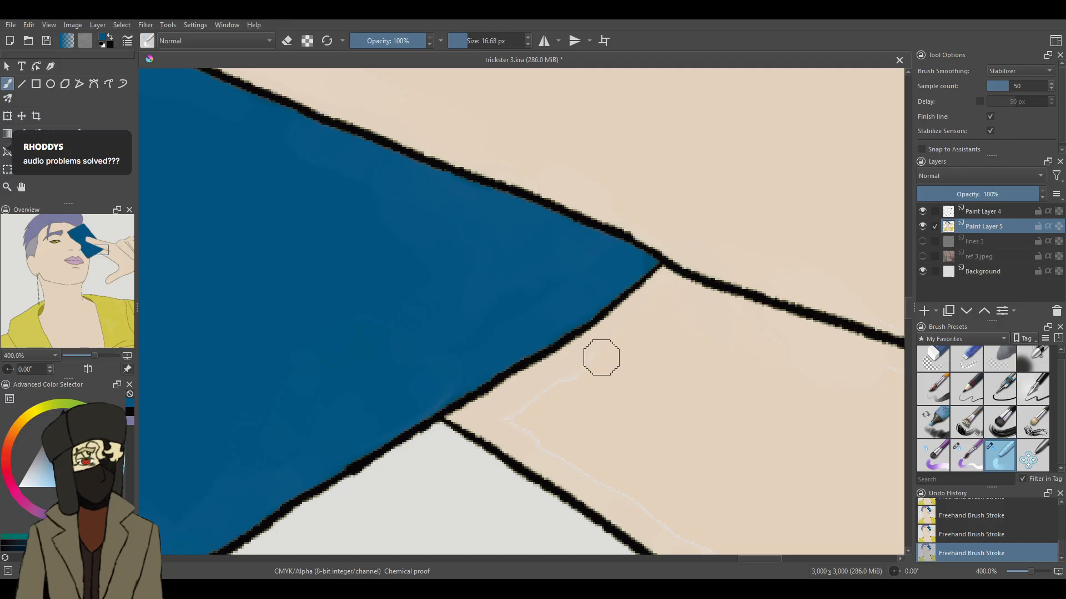
mouse_move(534, 413)
left_mouse_down()
mouse_move(507, 431)
mouse_move(676, 515)
mouse_move(706, 546)
mouse_move(587, 445)
left_mouse_up()
left_click_drag(767, 557, 787, 576)
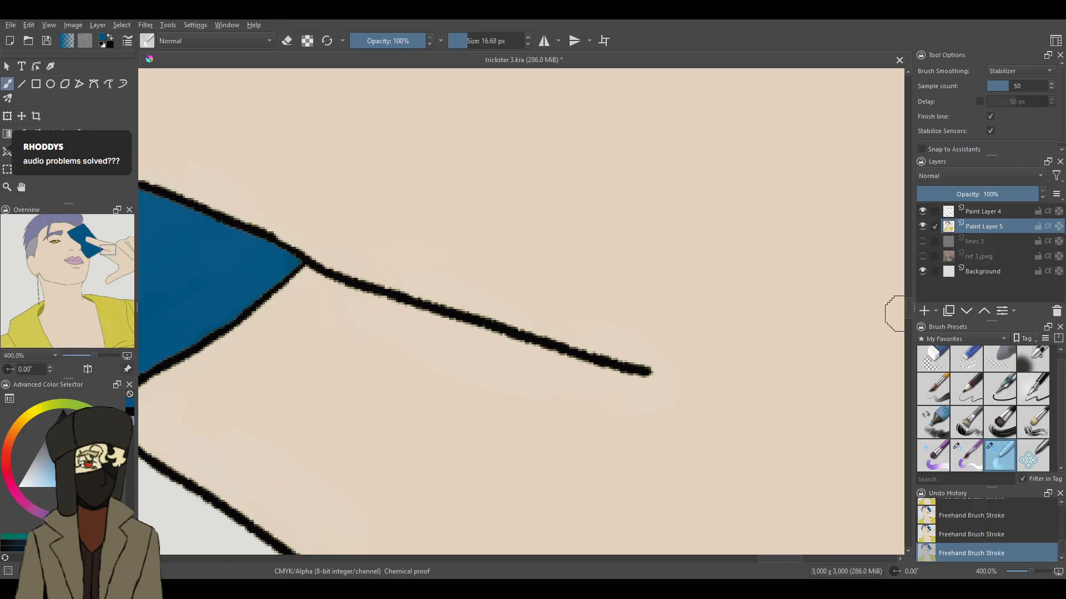
- Blend the pale seam along the hand's lower edge from the card's corner down to the thumb web
scroll(899, 314, "down", 5)
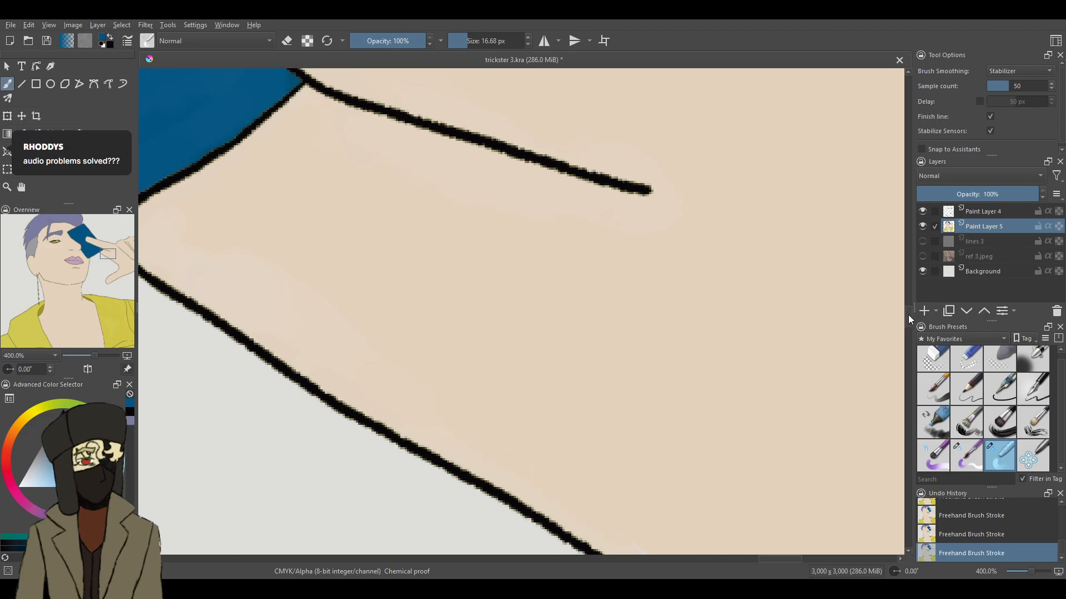
scroll(908, 317, "down", 5)
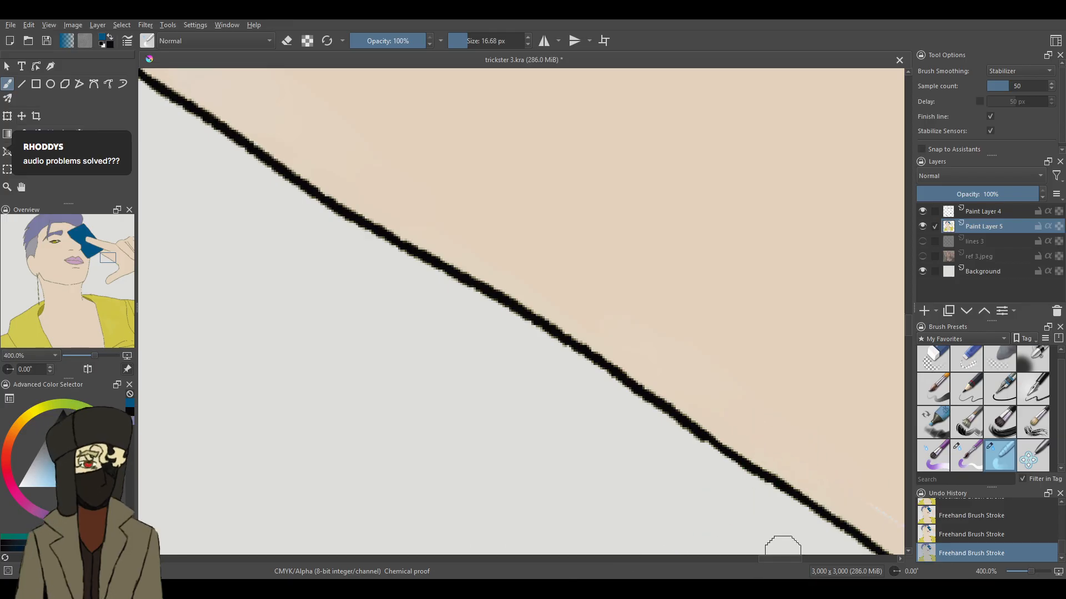
left_click_drag(779, 560, 795, 559)
left_click_drag(907, 322, 907, 338)
mouse_move(545, 169)
left_mouse_down()
mouse_move(712, 271)
mouse_move(711, 283)
mouse_move(697, 259)
mouse_move(759, 306)
mouse_move(796, 315)
mouse_move(789, 332)
mouse_move(757, 286)
mouse_move(819, 429)
mouse_move(841, 450)
left_mouse_up()
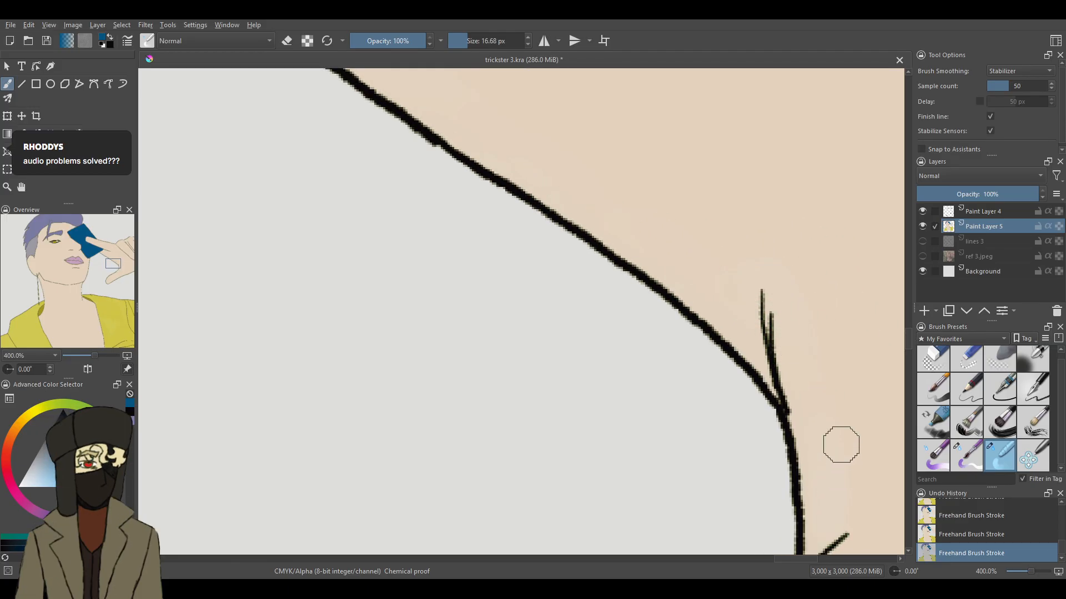
- Blend the pale seams from the thumb web along the thumb and around its tip, and save the file
left_click_drag(909, 345, 908, 357)
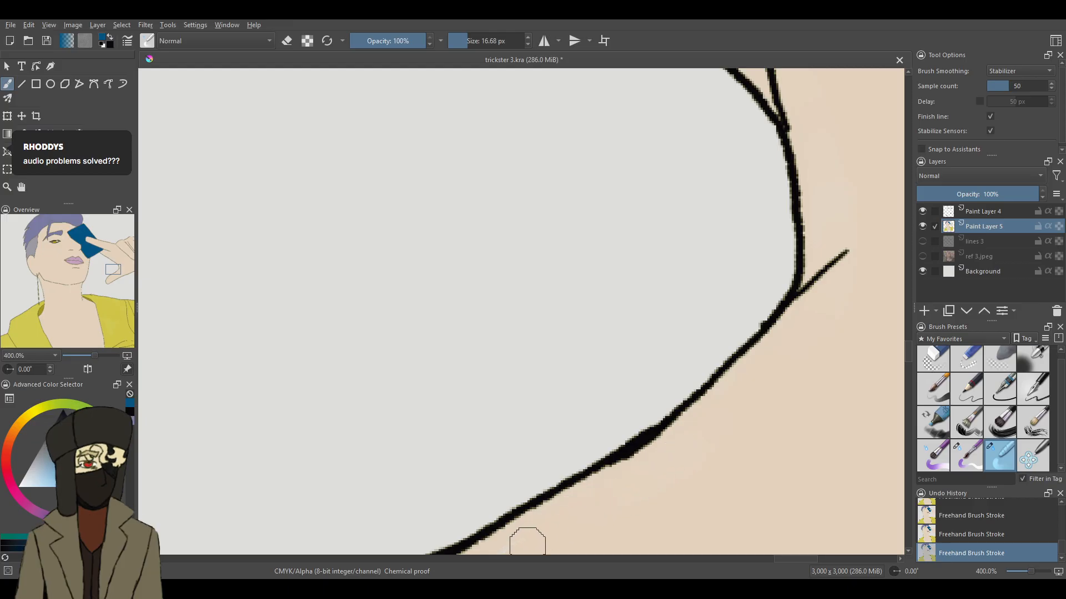
left_click_drag(909, 349, 909, 360)
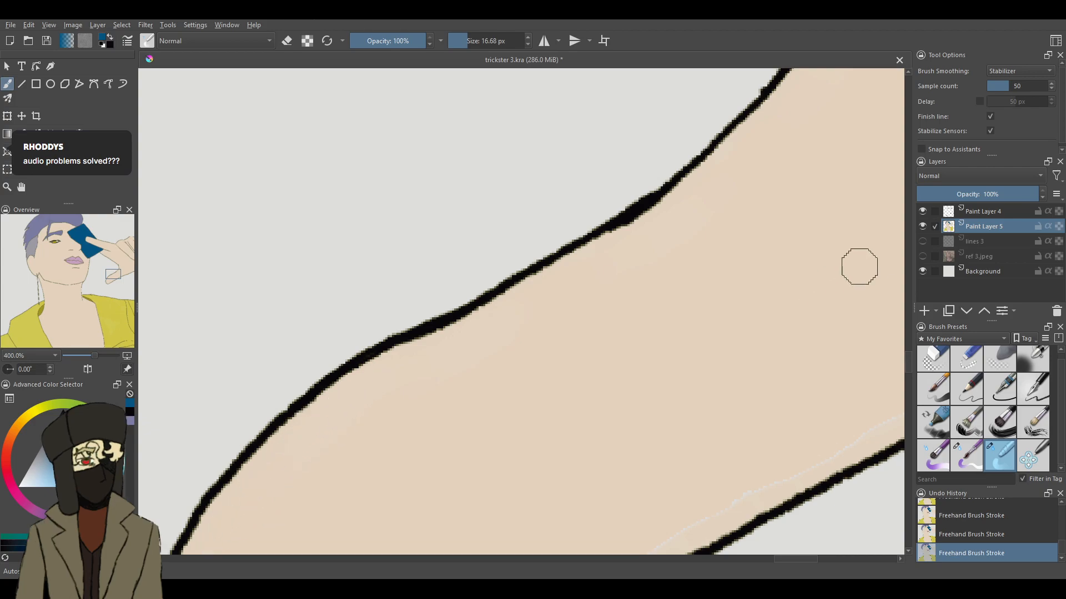
left_click_drag(906, 360, 912, 367)
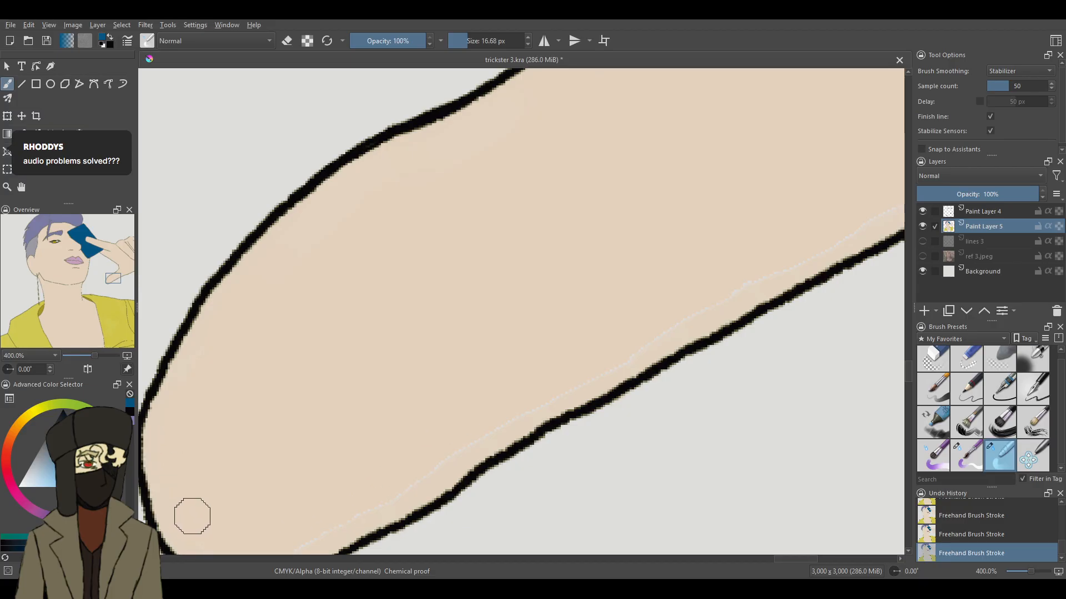
scroll(908, 366, "down", 1)
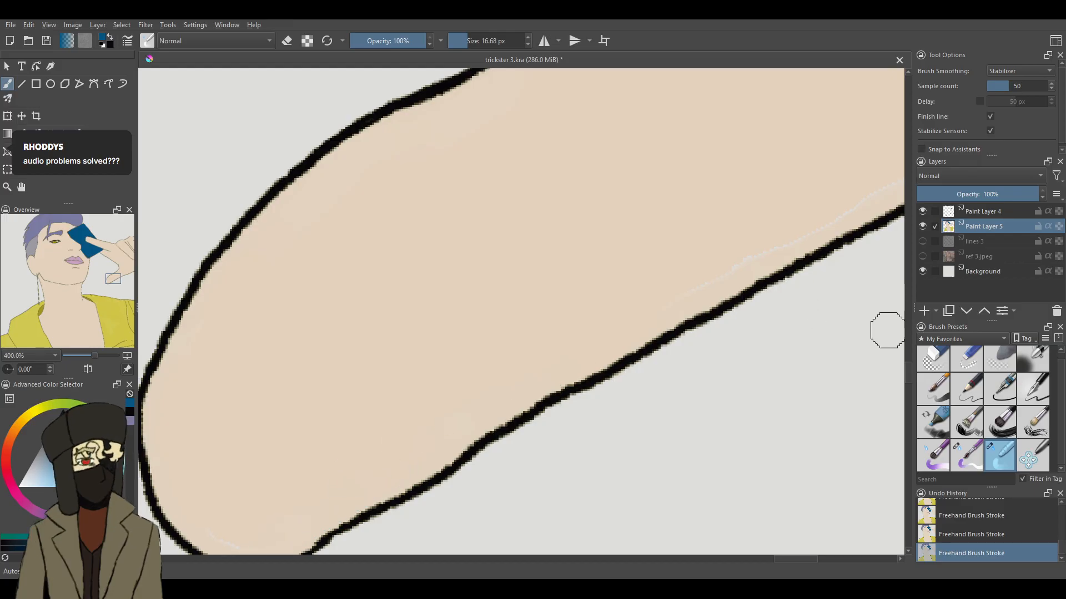
scroll(911, 365, "down", 5)
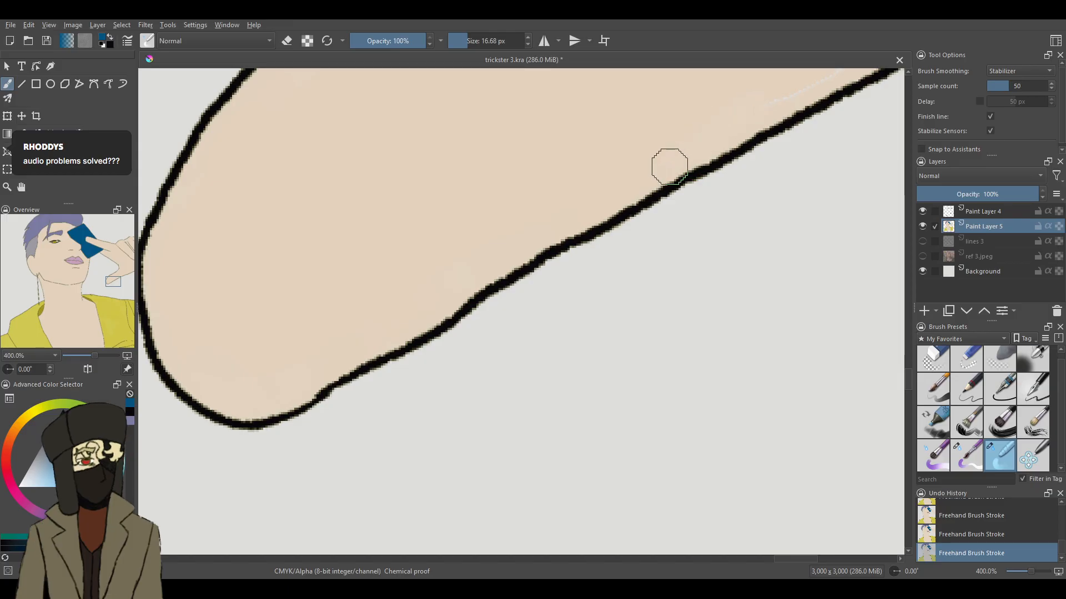
left_click(46, 40)
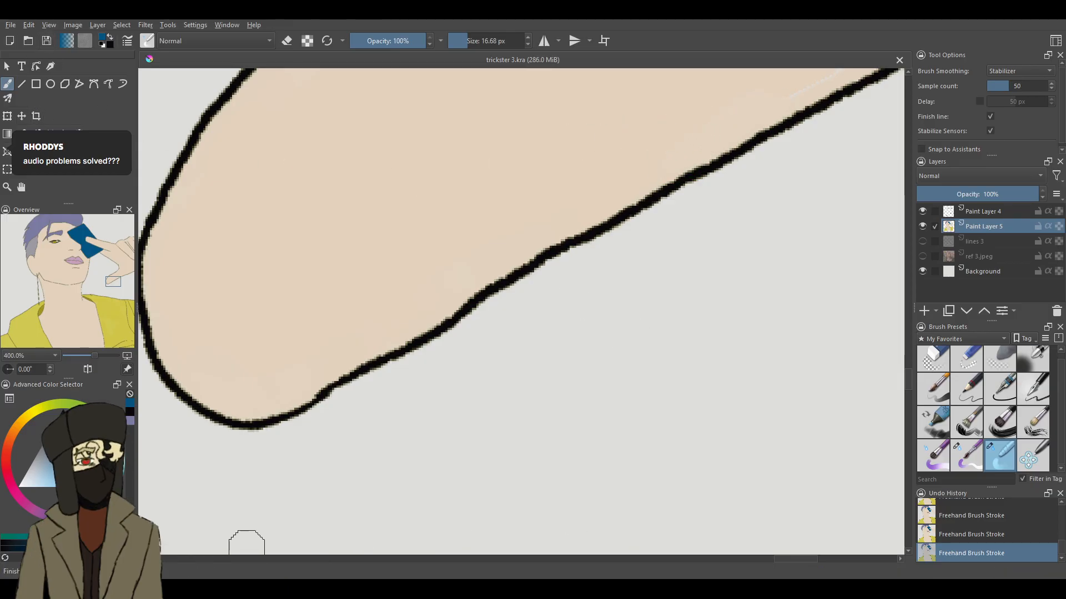
- Blend the pale seam along the thumb's lower edge and onward to the canvas edge
left_click_drag(804, 559, 819, 560)
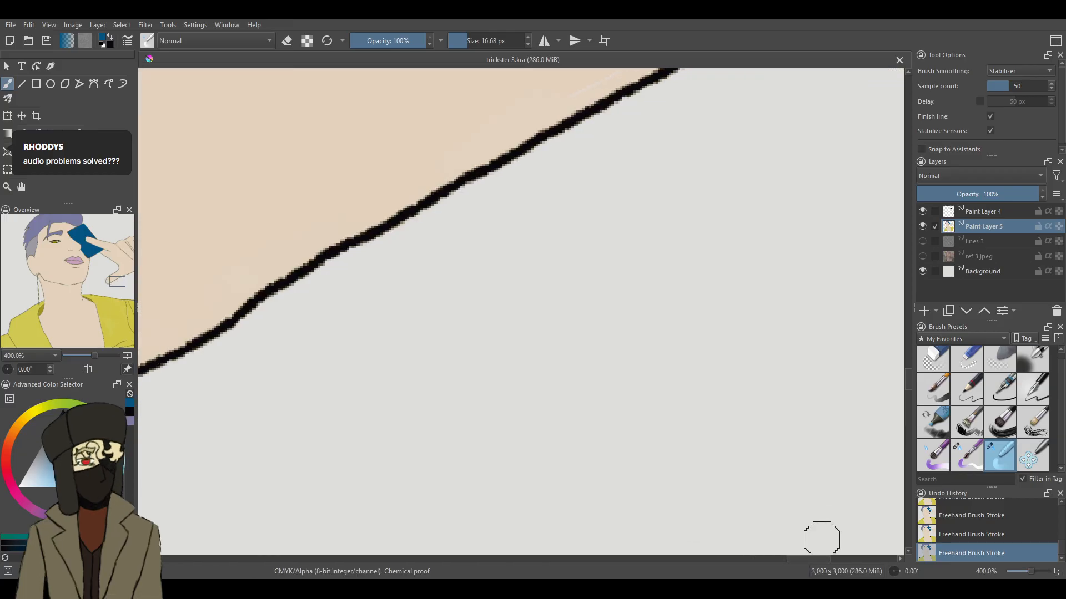
left_click_drag(910, 376, 909, 371)
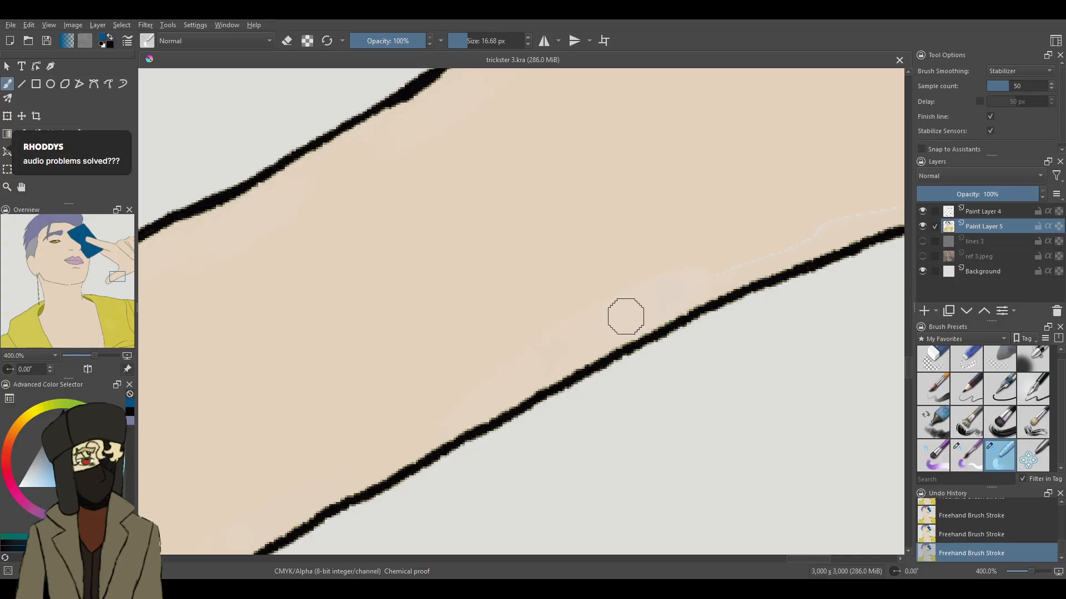
mouse_move(868, 220)
left_mouse_down()
mouse_move(821, 217)
mouse_move(580, 286)
mouse_move(631, 299)
mouse_move(709, 271)
mouse_move(606, 341)
left_mouse_up()
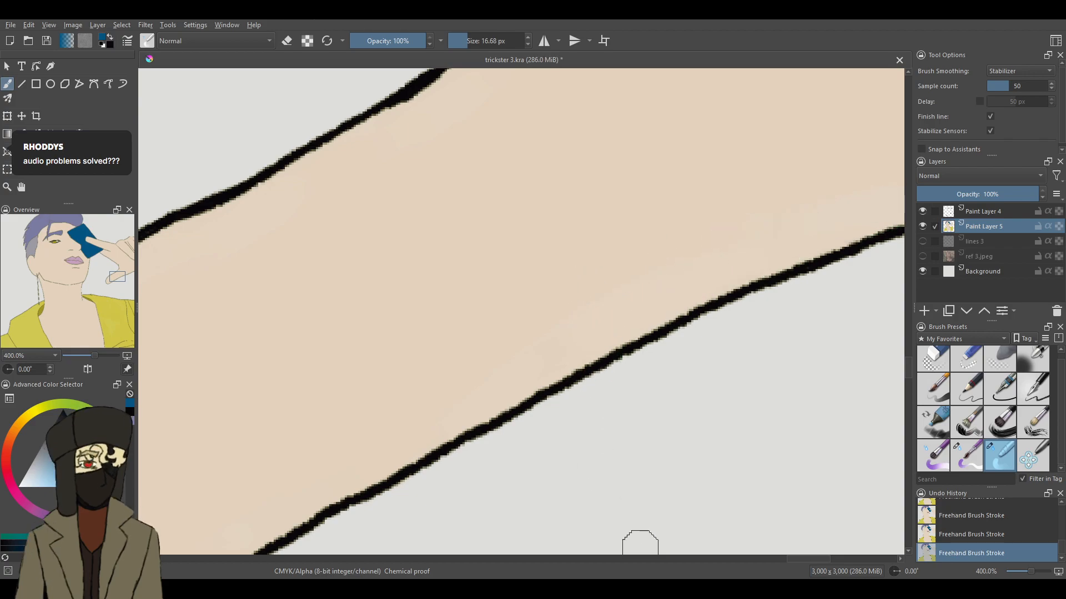
left_click_drag(803, 562, 821, 558)
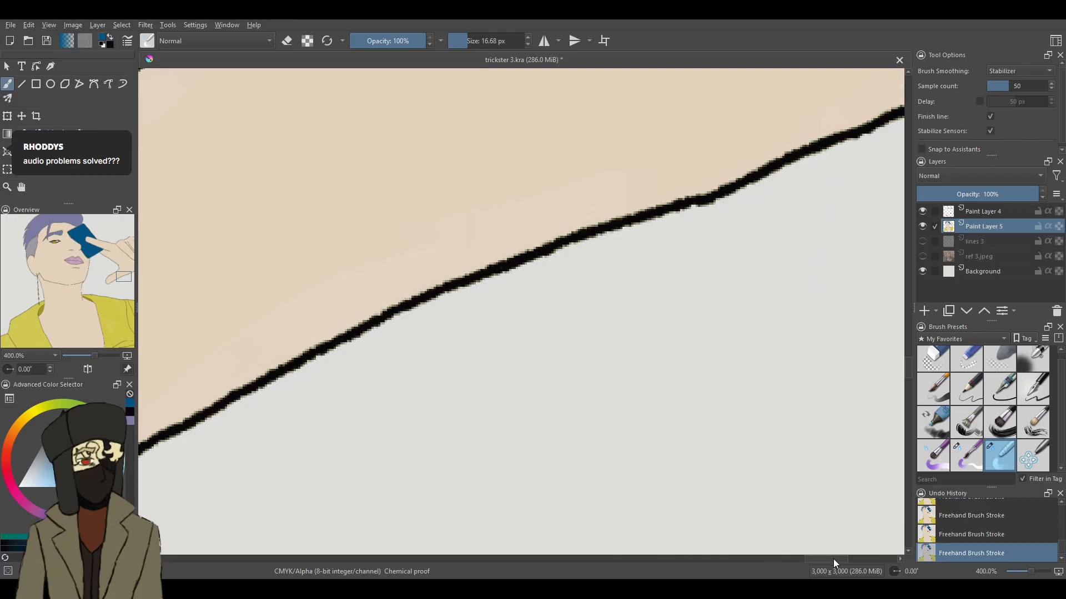
left_click_drag(834, 559, 851, 558)
scroll(907, 364, "up", 5)
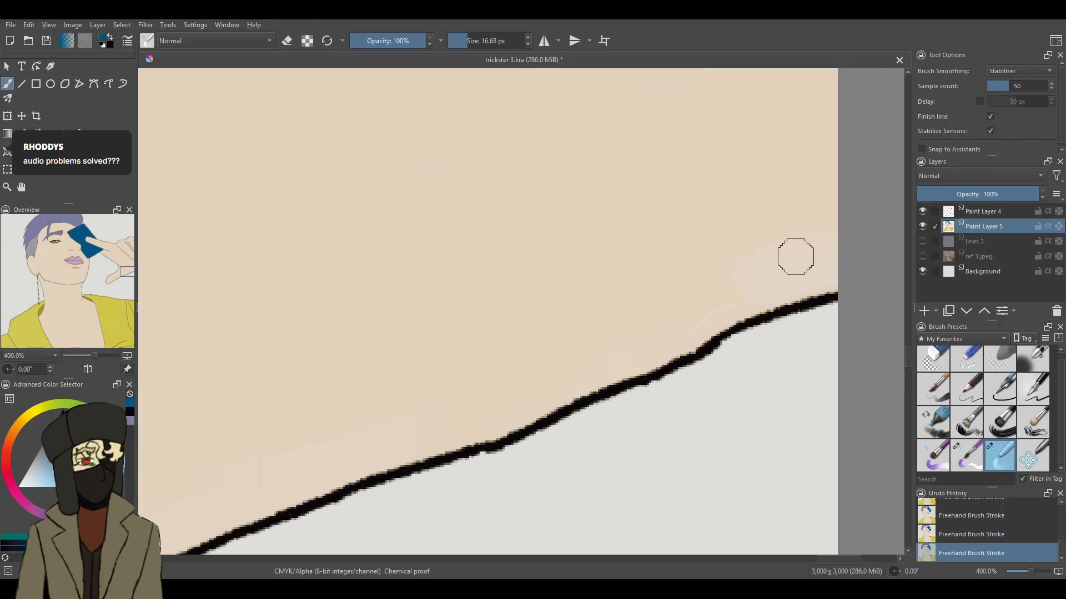
- Sample the skin colour, paint over the pale patch at the canvas edge with the 9.49 px brush, and blend it at 16.68 px
left_click(977, 441)
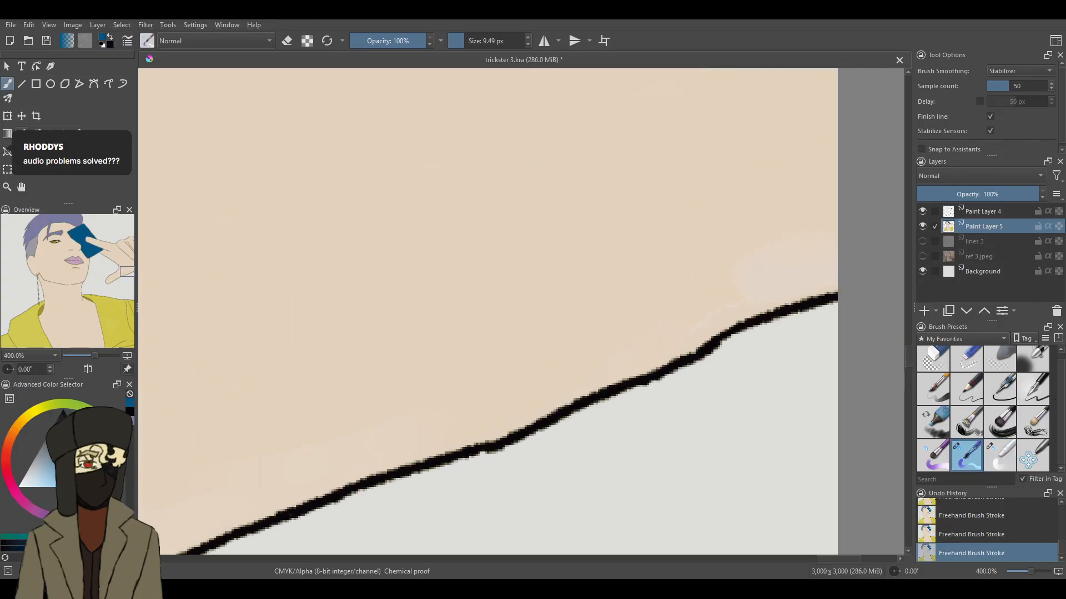
key("p")
left_click(468, 181)
left_click(9, 88)
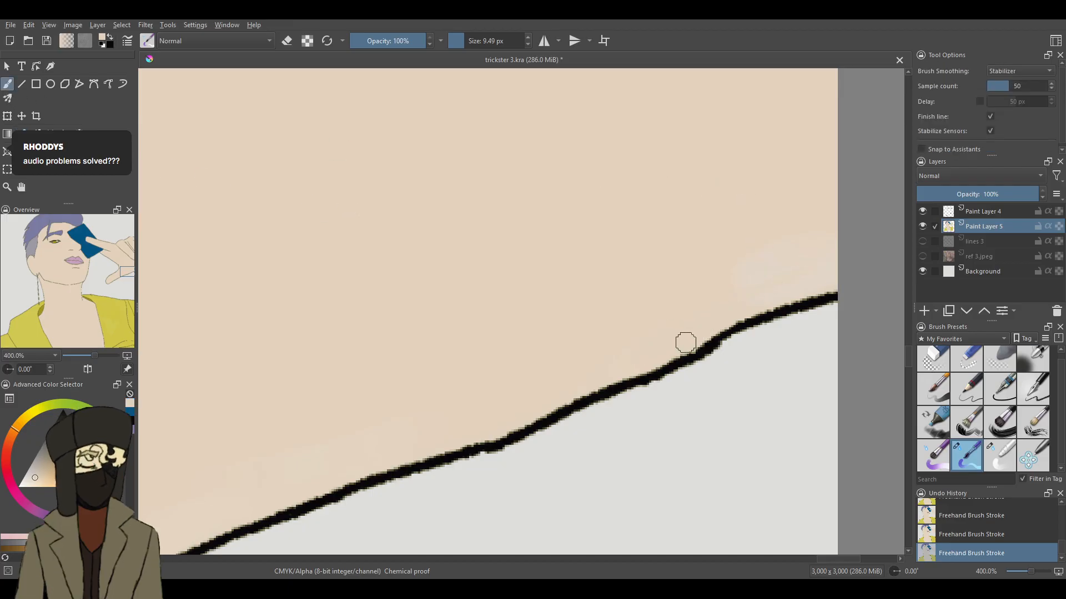
left_click(999, 455)
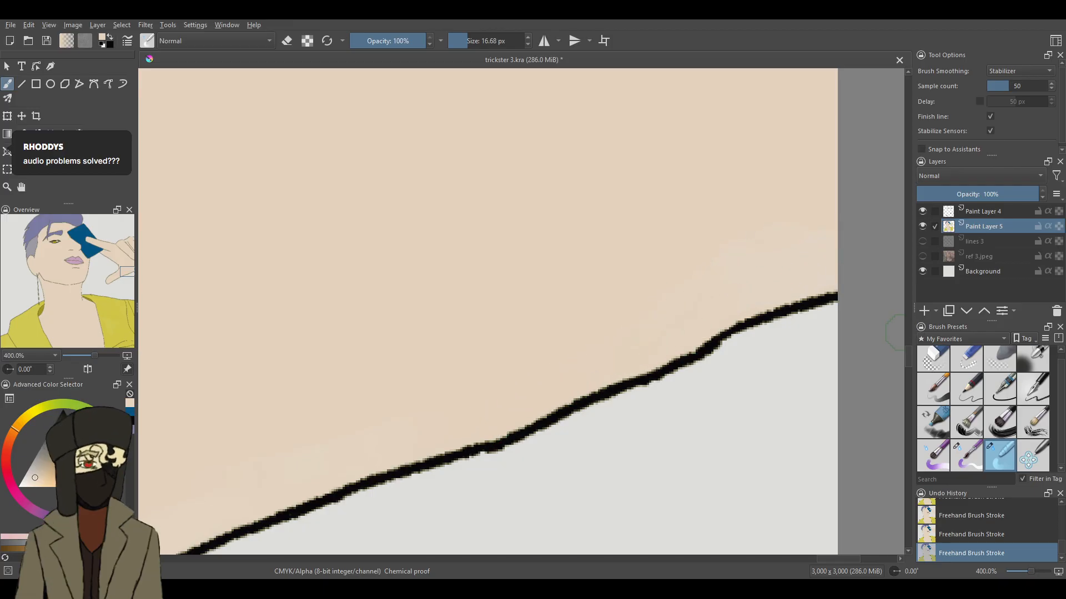
- Blend the pale seams under the knuckle outlines along the top of the hand
left_click_drag(914, 356, 917, 340)
left_click_drag(913, 350, 898, 279)
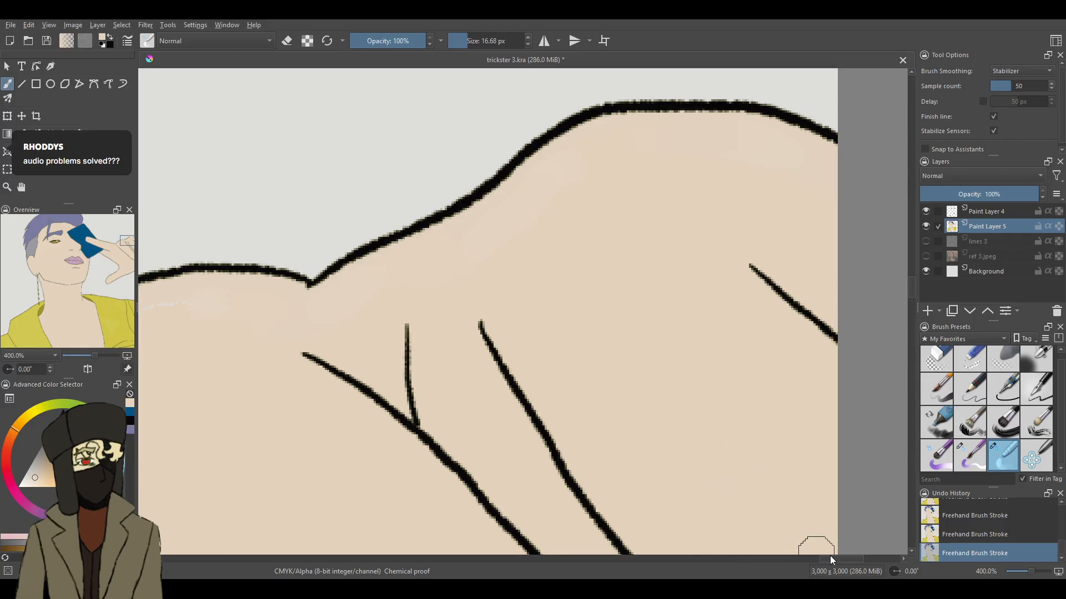
left_click_drag(831, 559, 821, 559)
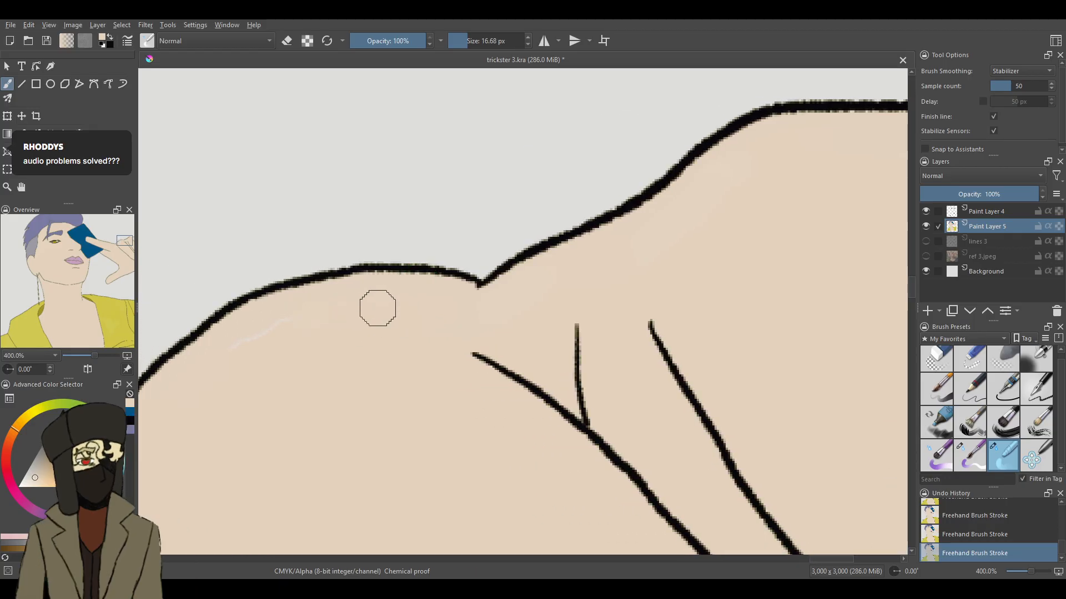
left_click_drag(383, 306, 292, 315)
- Restore the card's blue, touch up the card where it meets the index finger at 9.49 px, and switch back to the 16.68 px blending brush
left_click_drag(821, 557, 725, 543)
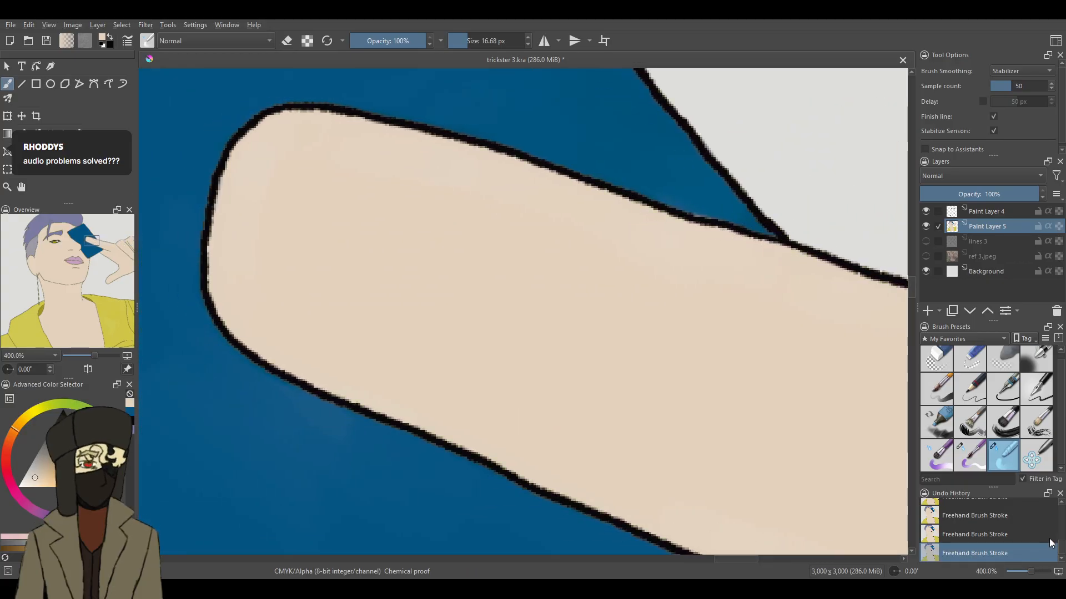
left_click(130, 412)
left_click(970, 456)
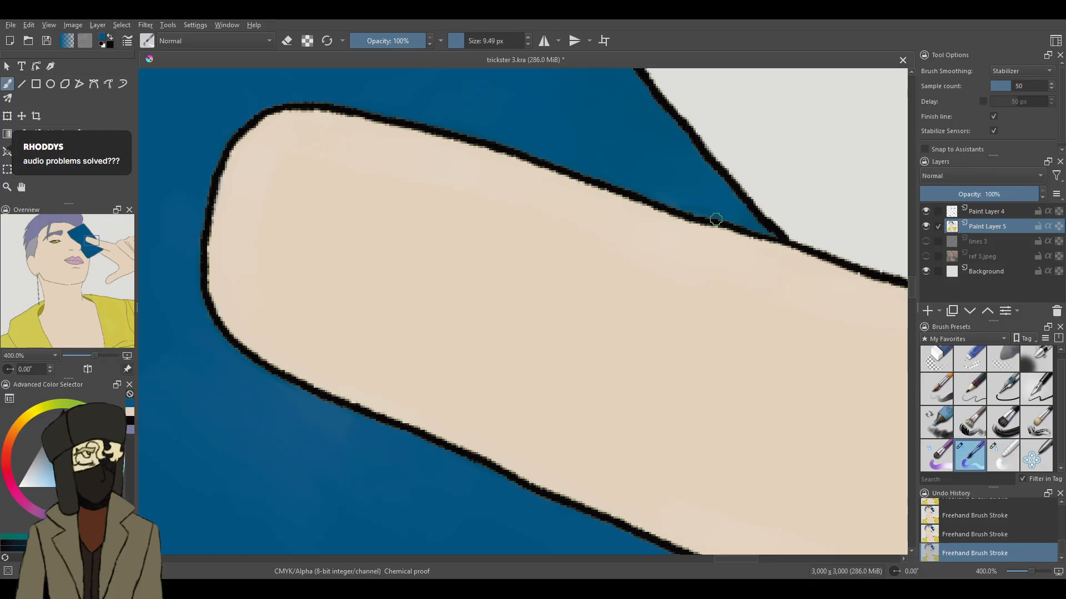
key("slash")
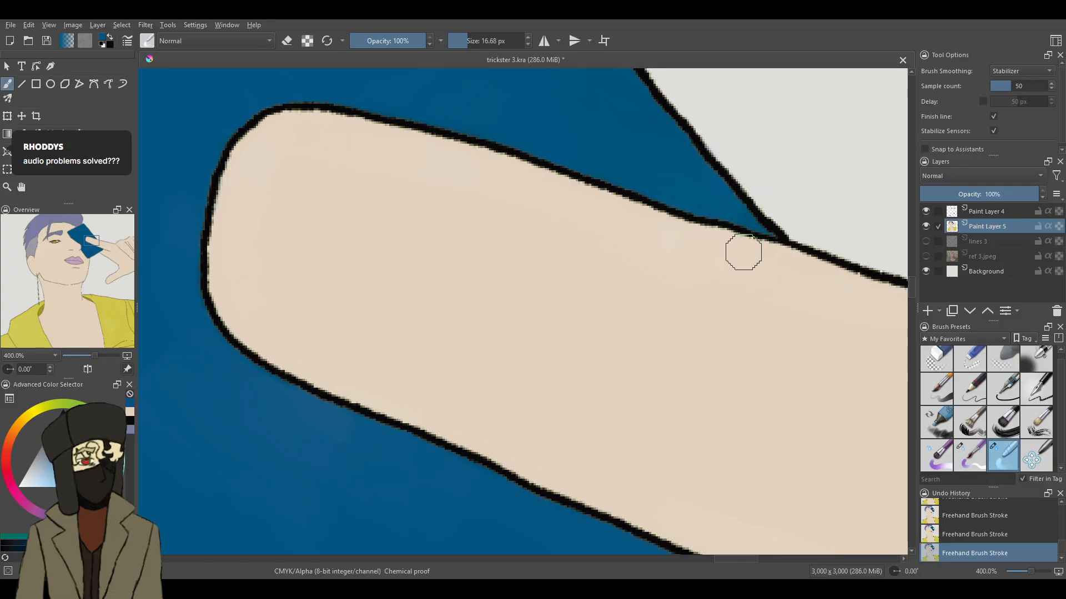
left_click_drag(1031, 574, 1019, 574)
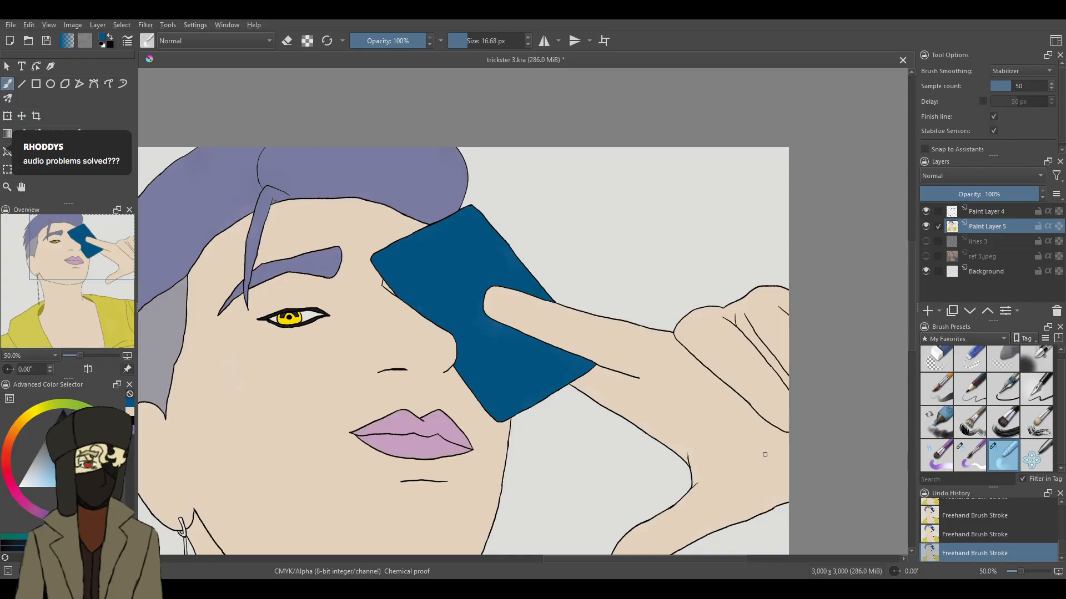
left_click_drag(740, 560, 701, 559)
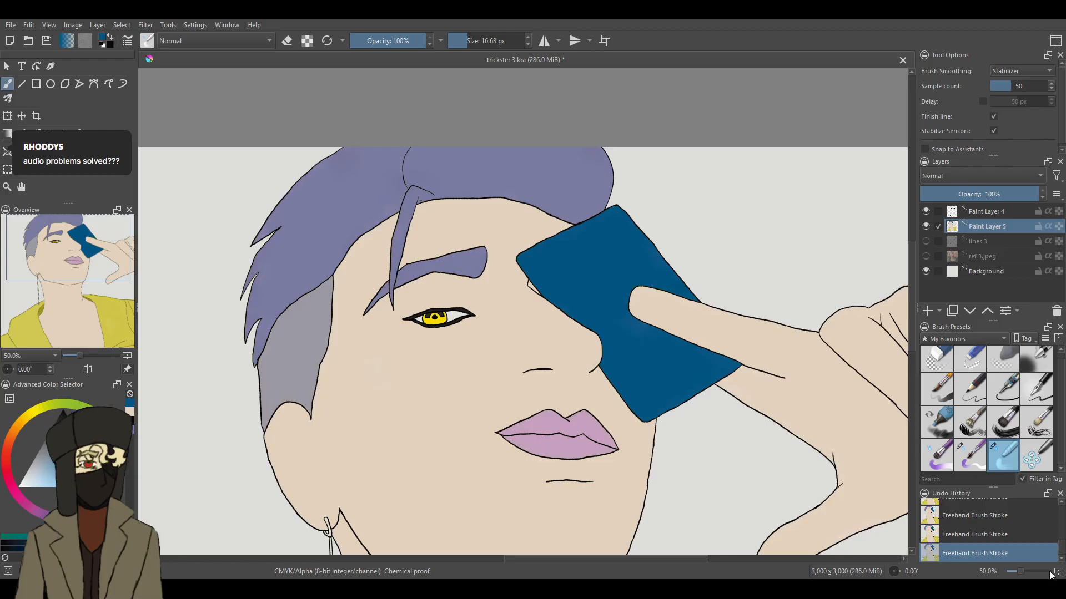
left_click_drag(1019, 571, 1032, 571)
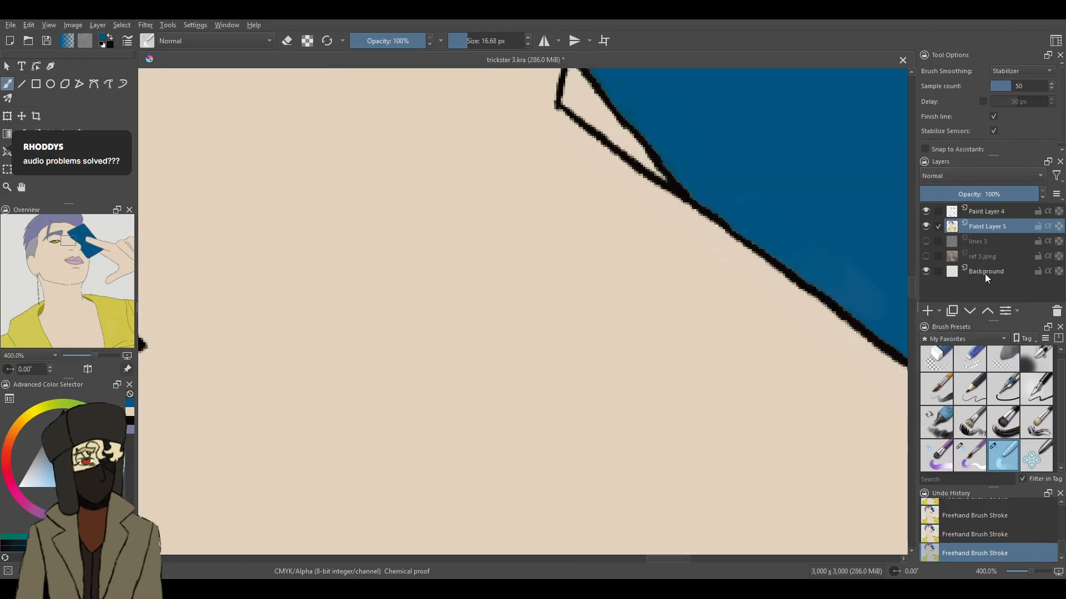
left_click(986, 211)
left_click(969, 358)
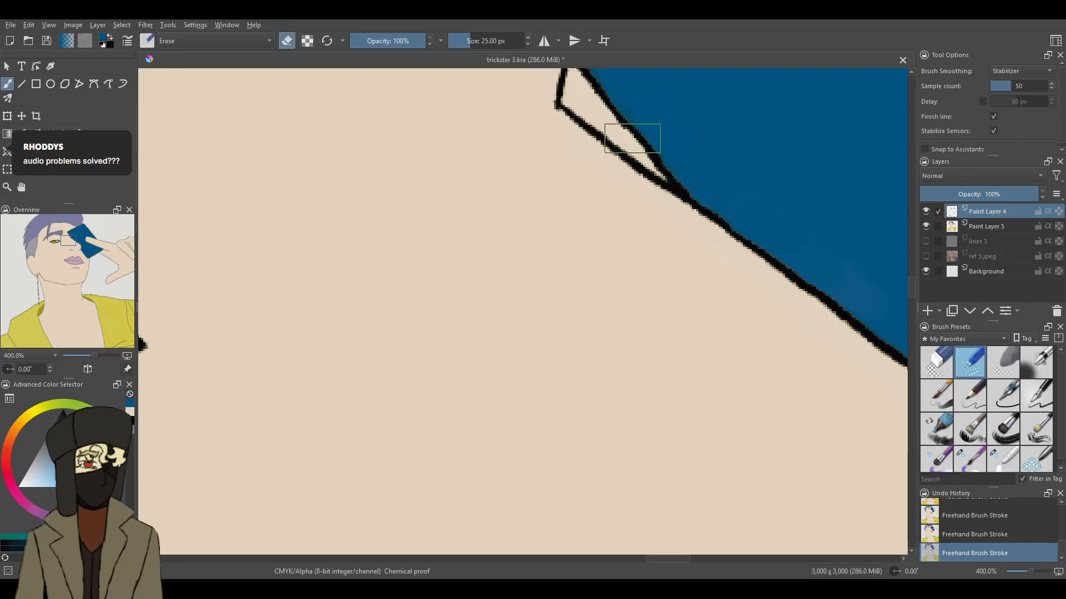
left_click(972, 227)
- Sample the skin colour and paint the small triangular sliver beside the card's edge with the 9.49 px brush on Paint Layer 5
scroll(911, 290, "up", 4)
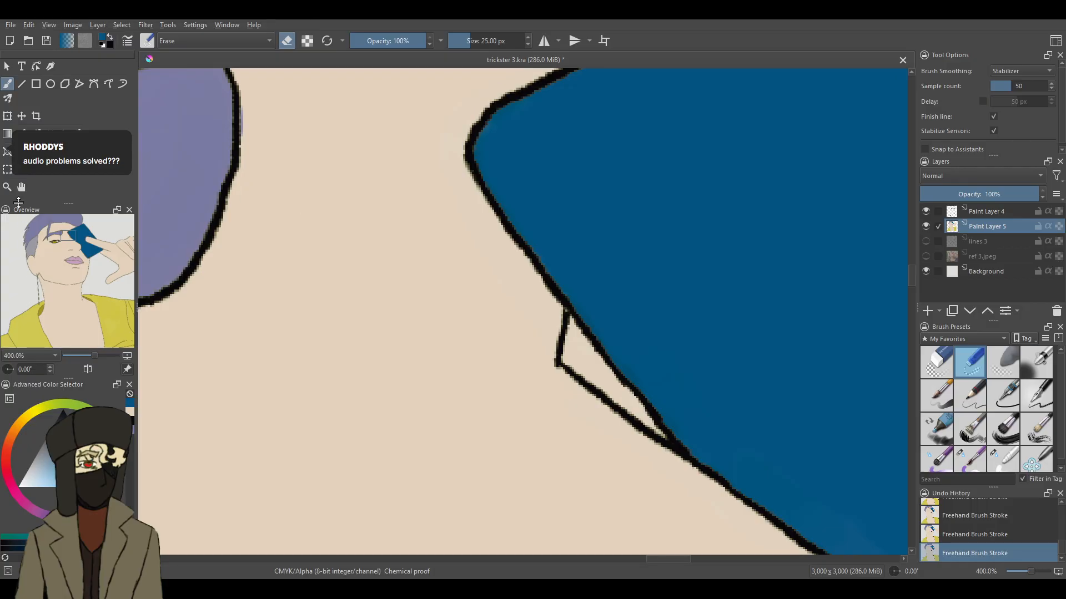
left_click(22, 134)
left_click(411, 245)
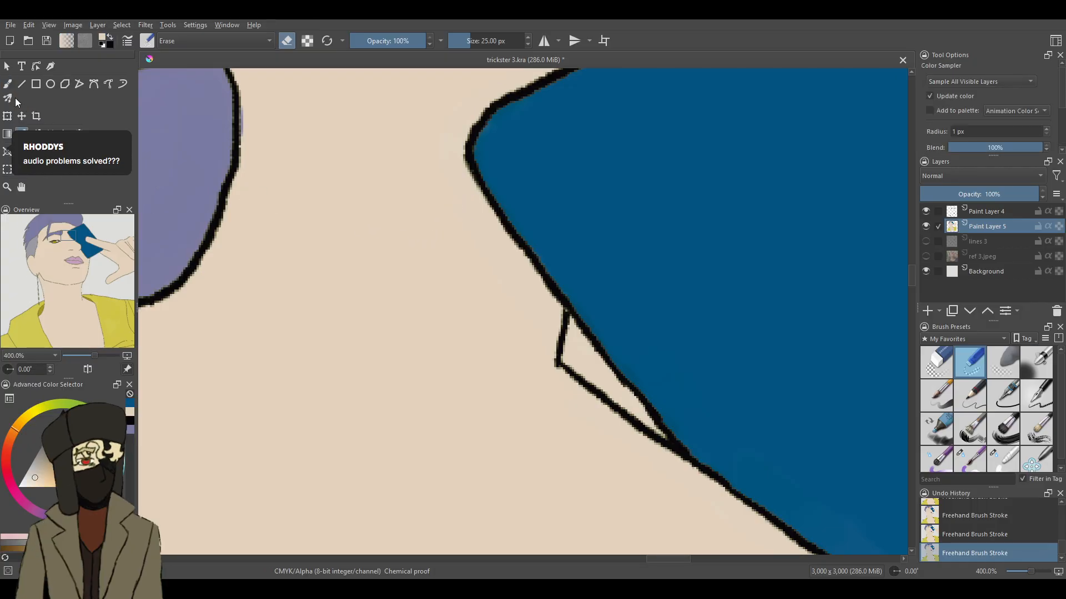
left_click(8, 86)
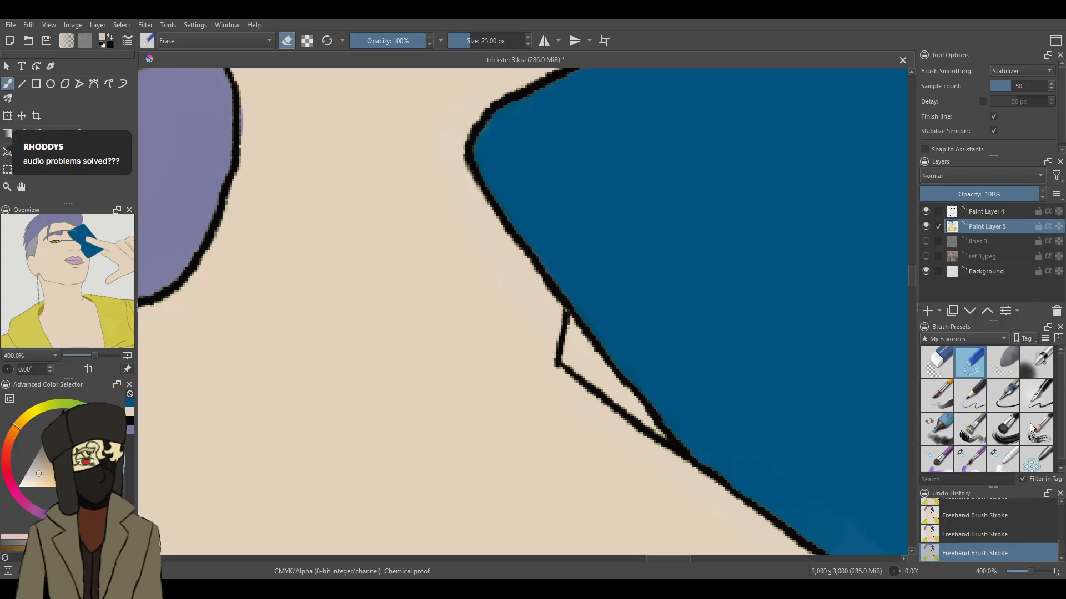
left_click(970, 458)
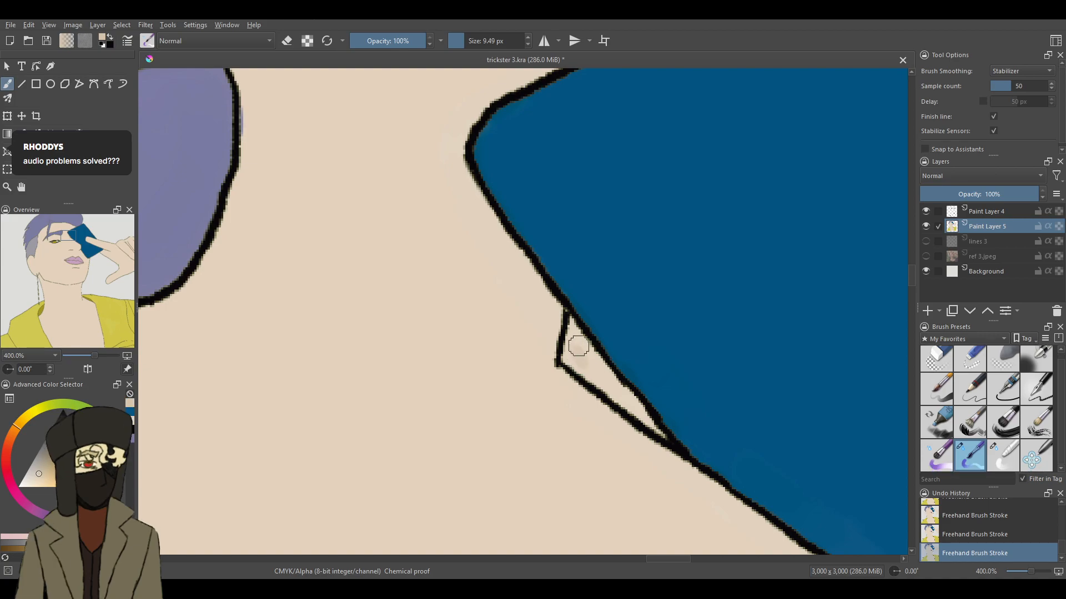
left_click_drag(1027, 567, 1040, 571)
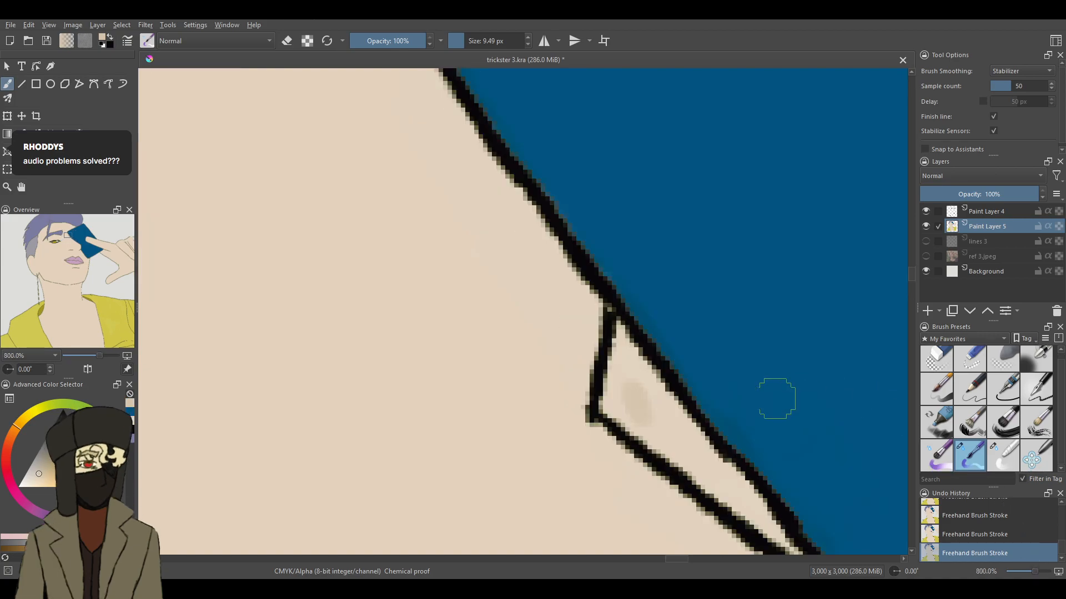
mouse_move(635, 385)
left_mouse_down()
mouse_move(673, 435)
mouse_move(625, 351)
mouse_move(625, 392)
mouse_move(629, 342)
mouse_move(620, 407)
mouse_move(621, 375)
mouse_move(617, 388)
mouse_move(670, 441)
mouse_move(759, 506)
left_mouse_up()
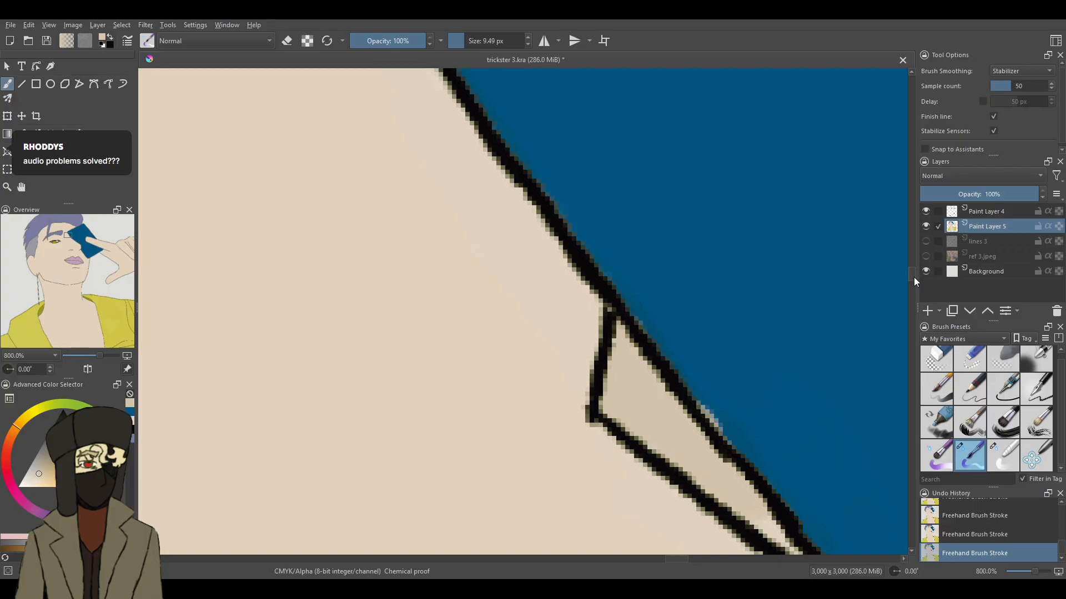
left_click_drag(915, 281, 915, 292)
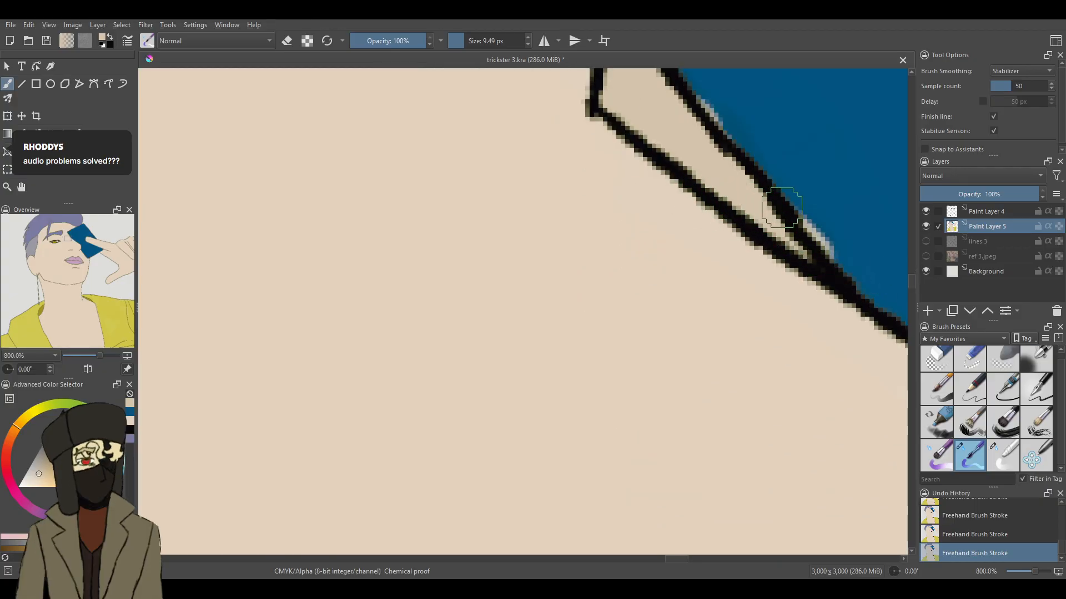
mouse_move(1034, 571)
left_mouse_down()
mouse_move(1023, 564)
mouse_move(1036, 566)
left_mouse_up()
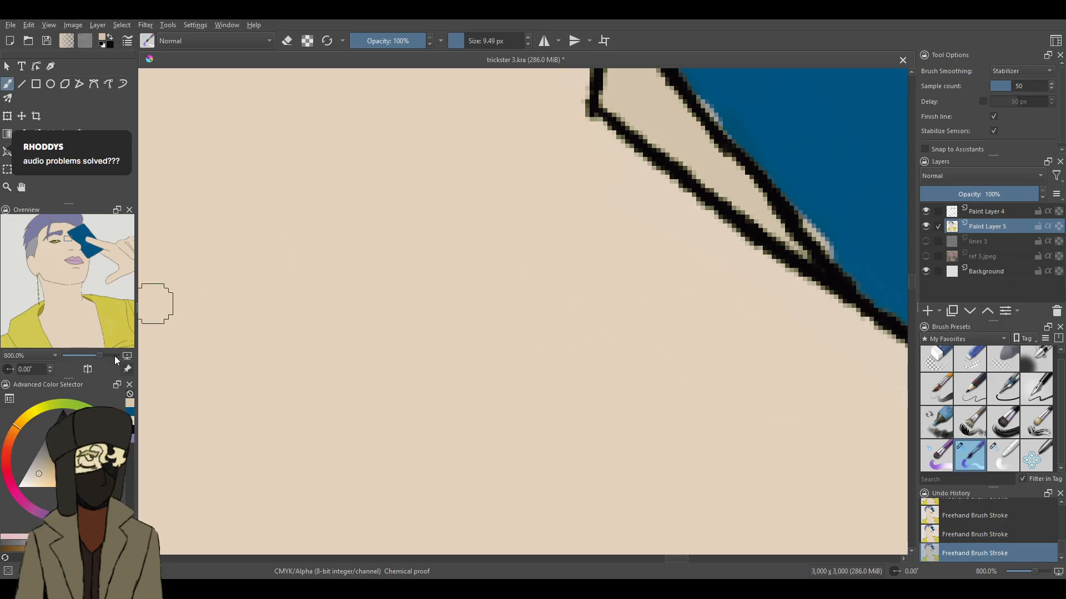
- Choose a darker tan shade and repaint the whole triangular sliver beside the card with it
left_click_drag(36, 475, 44, 463)
mouse_move(673, 142)
left_mouse_down()
mouse_move(786, 233)
mouse_move(681, 141)
mouse_move(699, 145)
mouse_move(698, 132)
mouse_move(635, 114)
mouse_move(613, 86)
mouse_move(736, 153)
left_mouse_up()
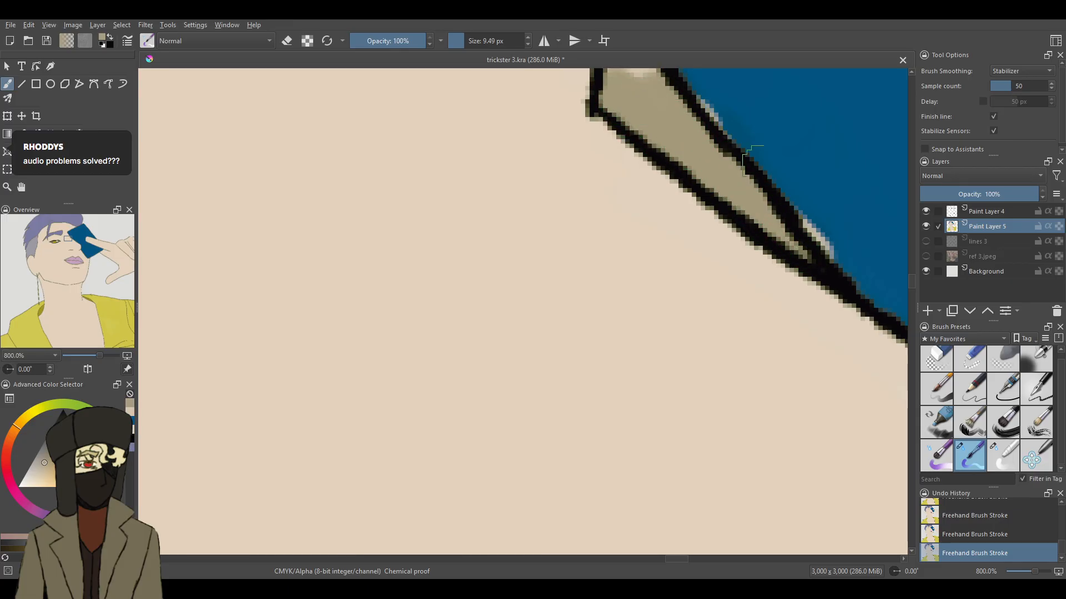
scroll(905, 278, "up", 4)
mouse_move(620, 301)
left_mouse_down()
mouse_move(638, 309)
mouse_move(638, 328)
mouse_move(622, 303)
mouse_move(639, 294)
left_mouse_up()
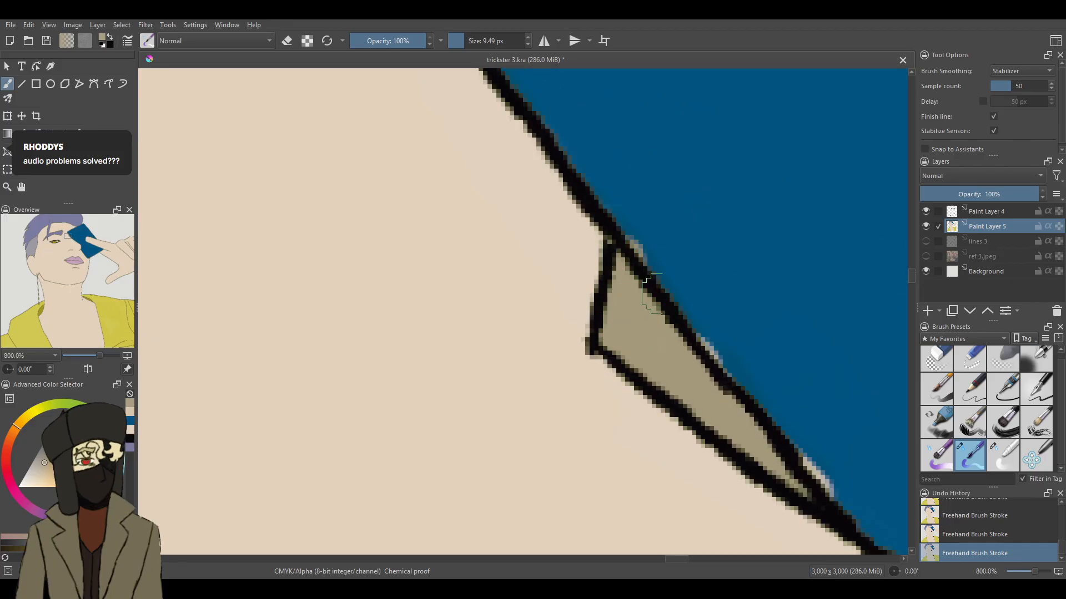
- Restore the card's blue, cover the spill along the card's edge beside the tan sliver, and switch to the 16.68 px blending brush
mouse_move(1034, 572)
left_mouse_down()
mouse_move(1022, 575)
mouse_move(1036, 577)
left_mouse_up()
left_click(130, 421)
mouse_move(719, 184)
left_mouse_down()
mouse_move(694, 281)
mouse_move(676, 296)
mouse_move(649, 260)
mouse_move(811, 442)
mouse_move(842, 502)
left_mouse_up()
left_click(1012, 464)
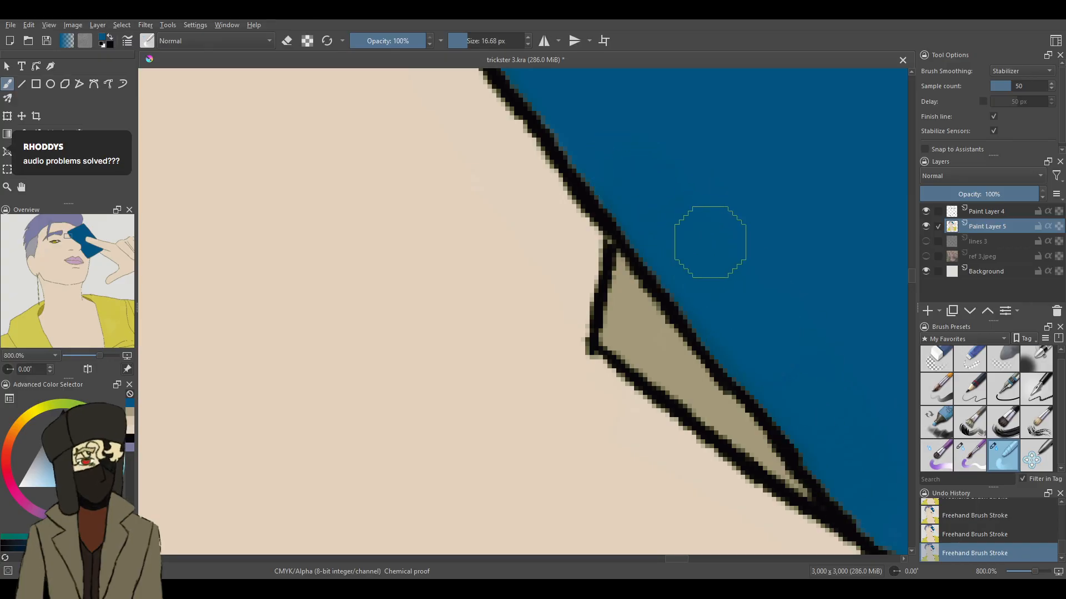
- Examine the yellow-coat character reference beside the portrait, from the necklaces down to the belt and glove, and return to the portrait's earring
left_click_drag(1035, 572, 1021, 572)
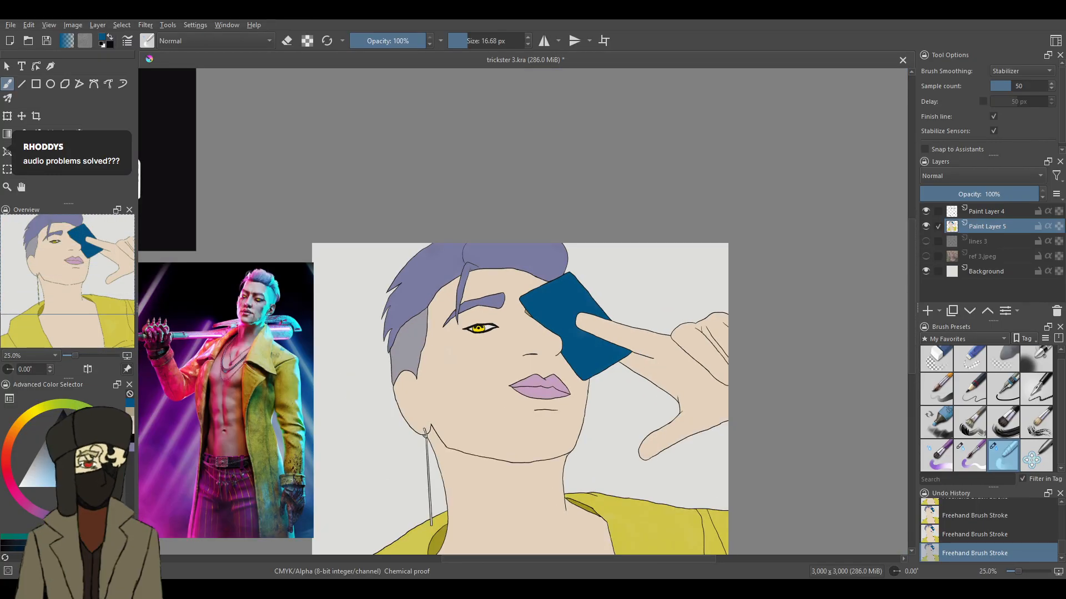
left_click_drag(617, 560, 573, 560)
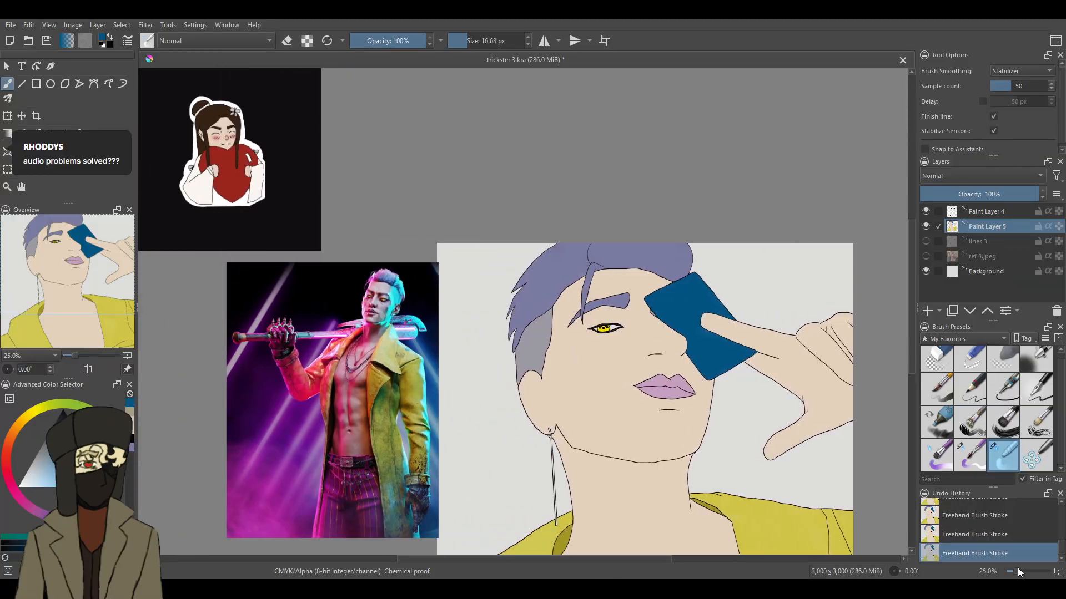
left_click_drag(1017, 571, 1024, 571)
scroll(904, 309, "down", 5)
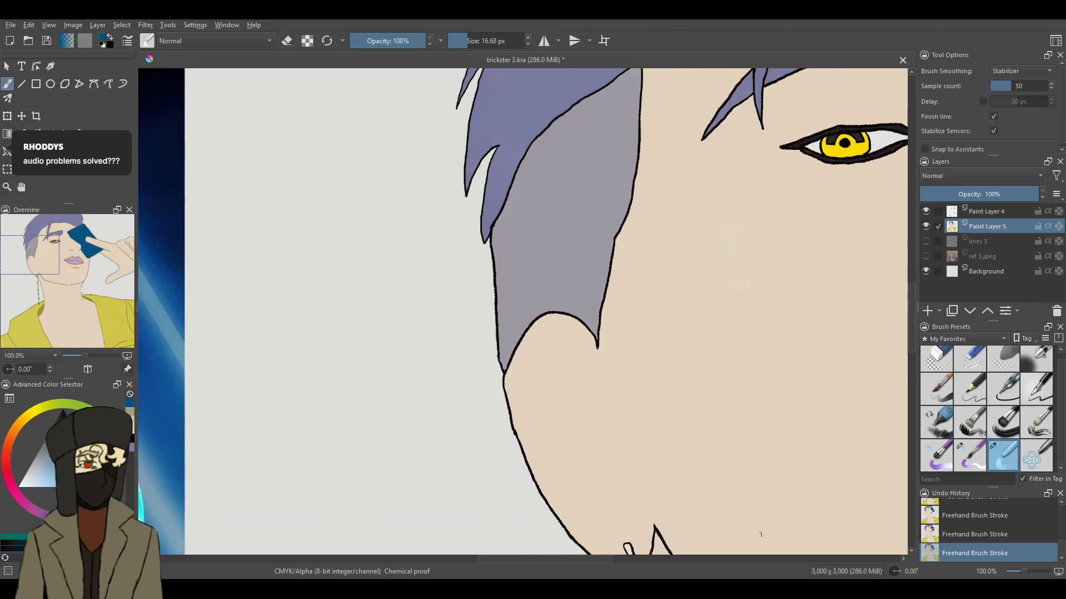
left_click_drag(609, 558, 536, 561)
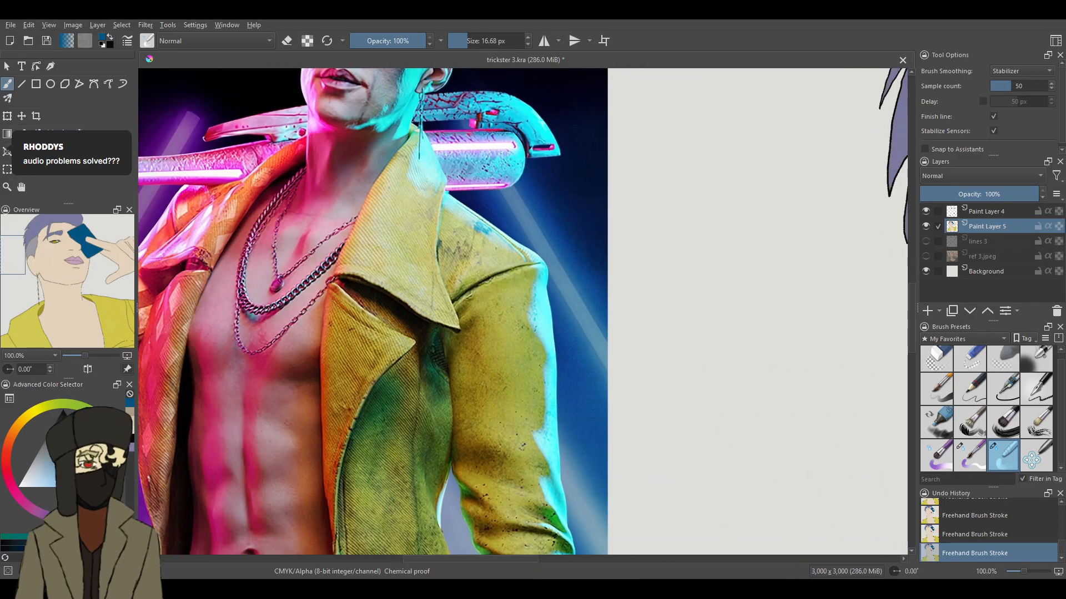
left_click_drag(914, 284, 906, 351)
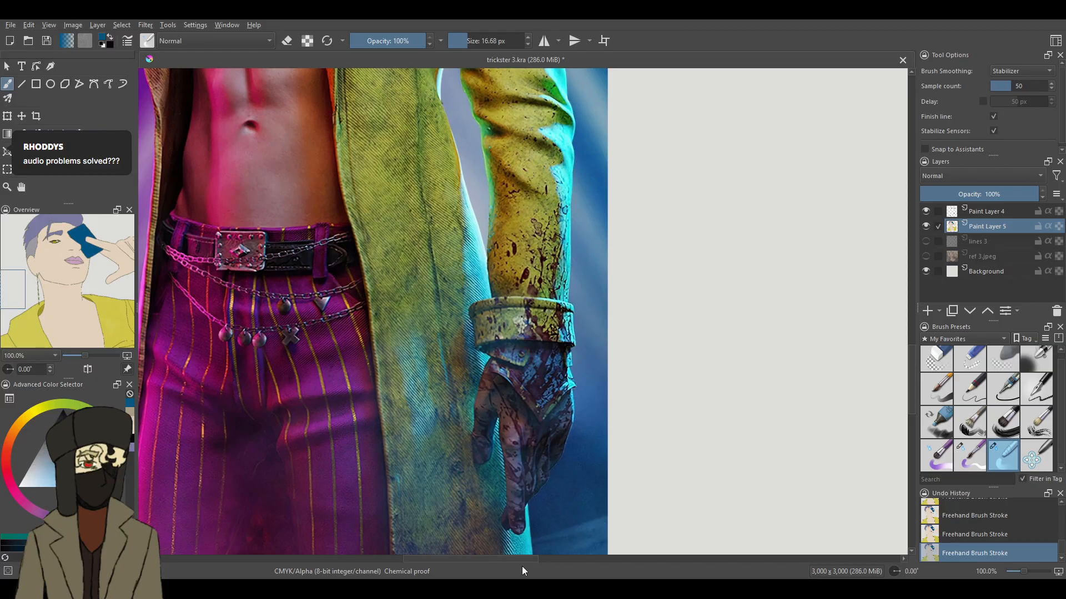
left_click_drag(527, 559, 622, 556)
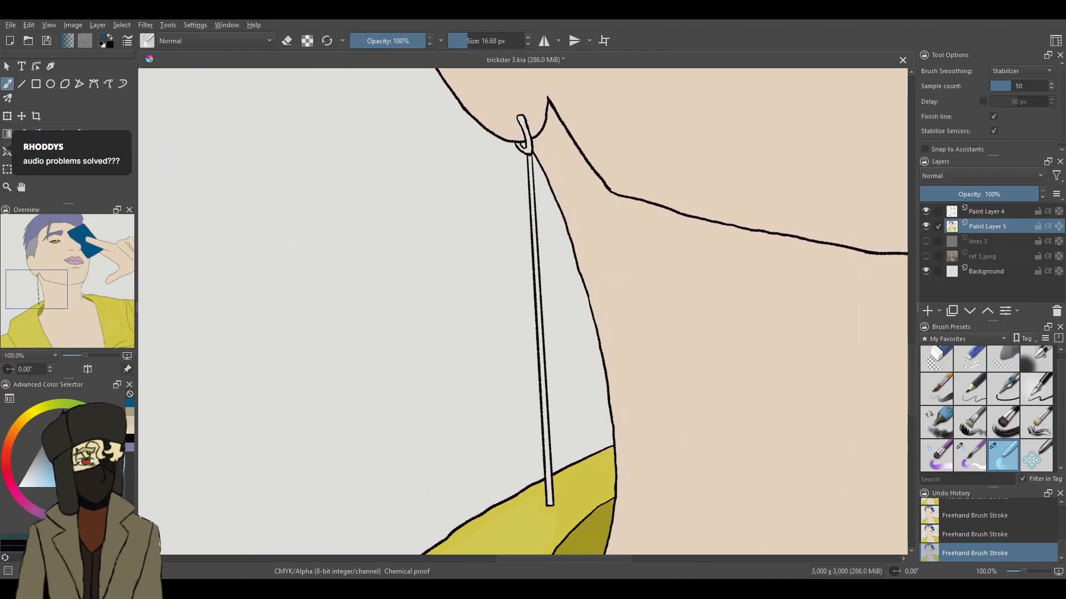
- Choose a dark grey and paint the middle of the long earring bar with the 9.49 px brush
left_click_drag(44, 446, 40, 448)
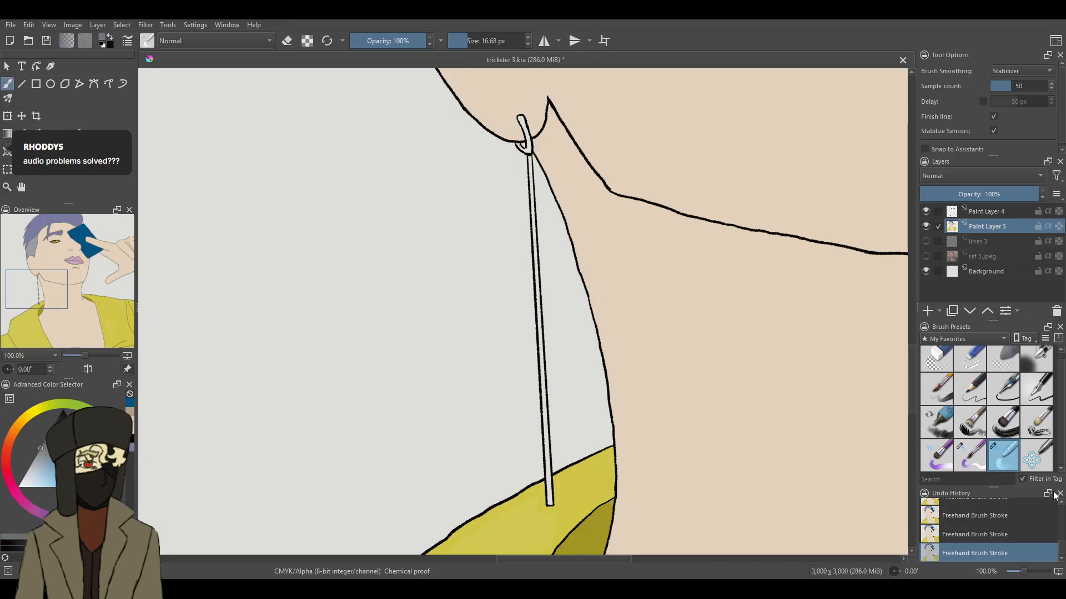
left_click(982, 456)
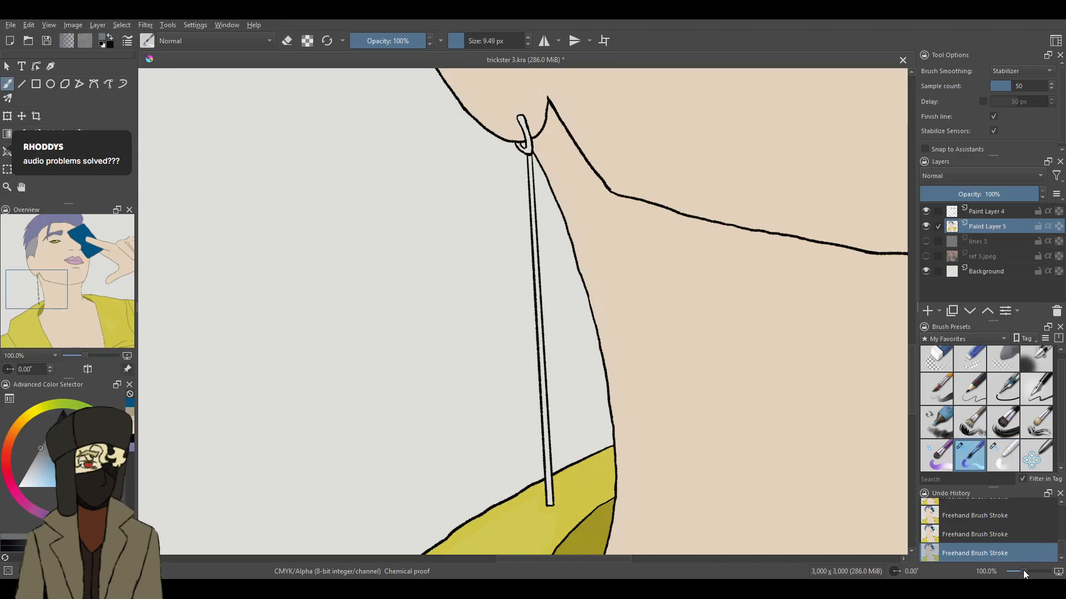
left_click_drag(1025, 573, 1029, 574)
mouse_move(554, 210)
left_mouse_down()
mouse_move(559, 244)
mouse_move(554, 199)
left_mouse_up()
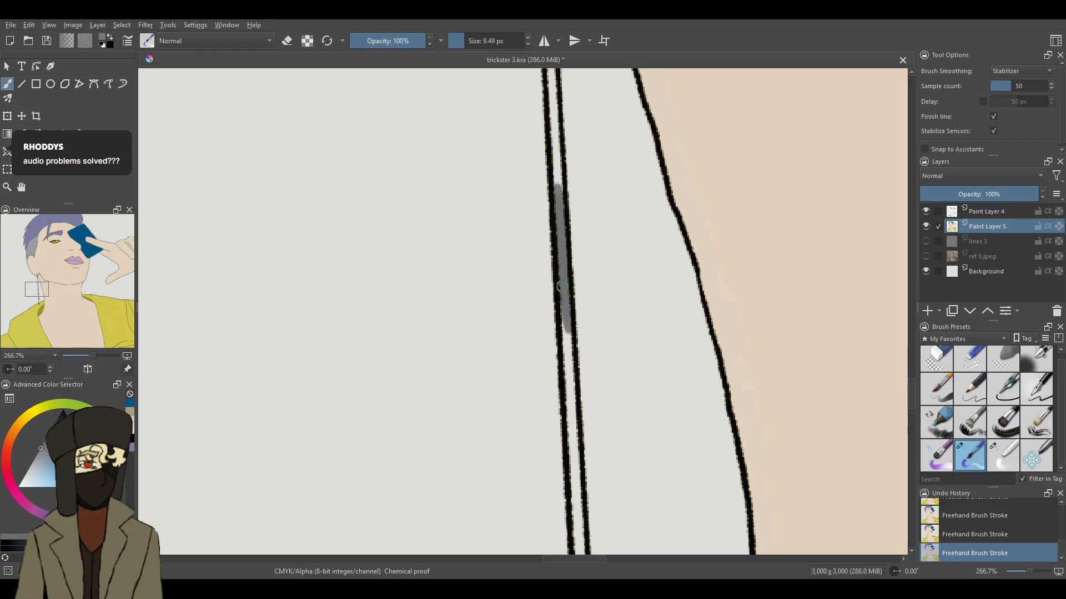
left_click_drag(575, 364, 580, 540)
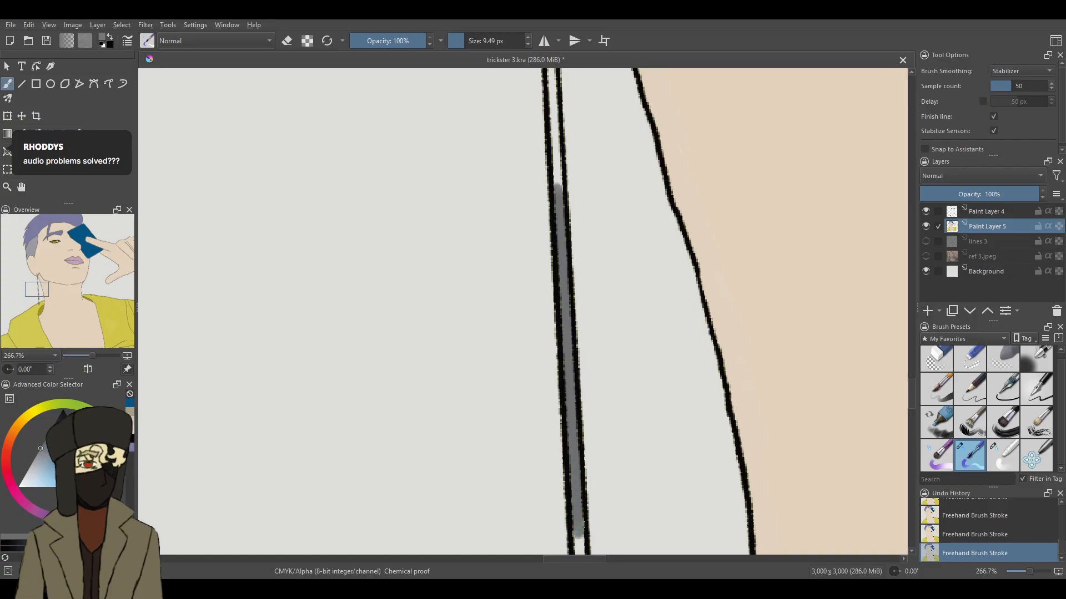
- Continue the grey fill down the earring bar to the coat's outline, undoing stray strokes
scroll(912, 389, "down", 5)
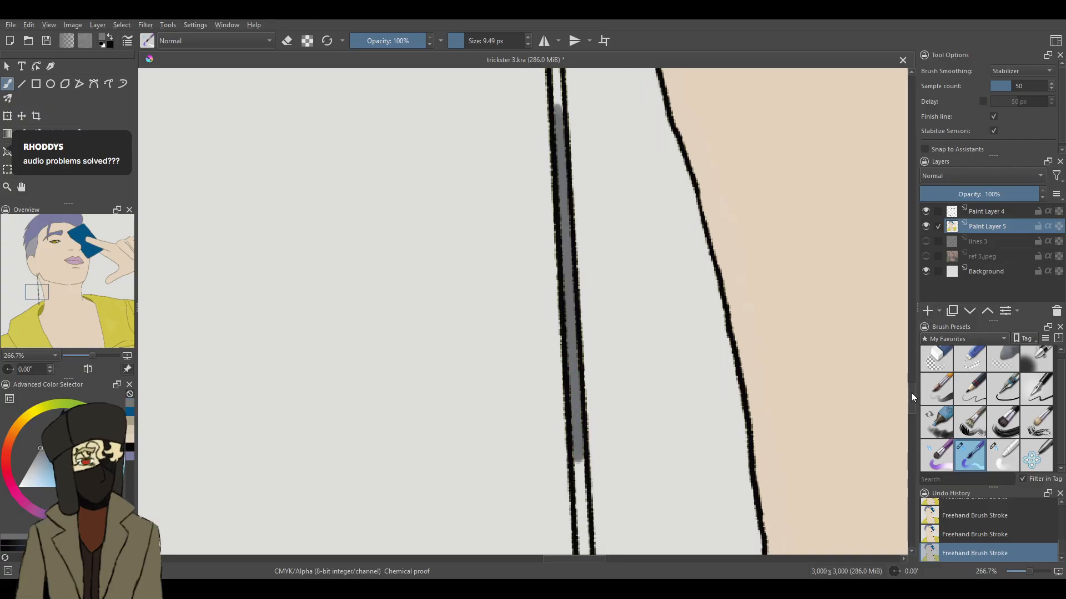
left_click_drag(577, 260, 591, 336)
key("ctrl+z")
mouse_move(580, 259)
left_mouse_down()
mouse_move(579, 313)
mouse_move(584, 261)
left_mouse_up()
left_click_drag(589, 300, 592, 379)
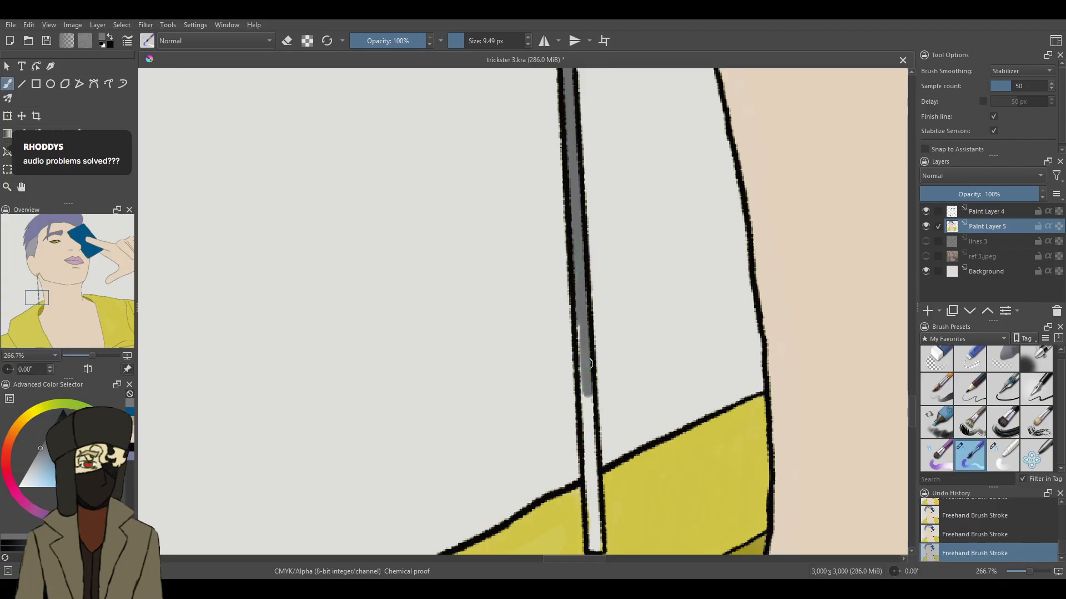
left_click_drag(575, 326, 578, 282)
left_click_drag(593, 390, 592, 455)
key("ctrl+z")
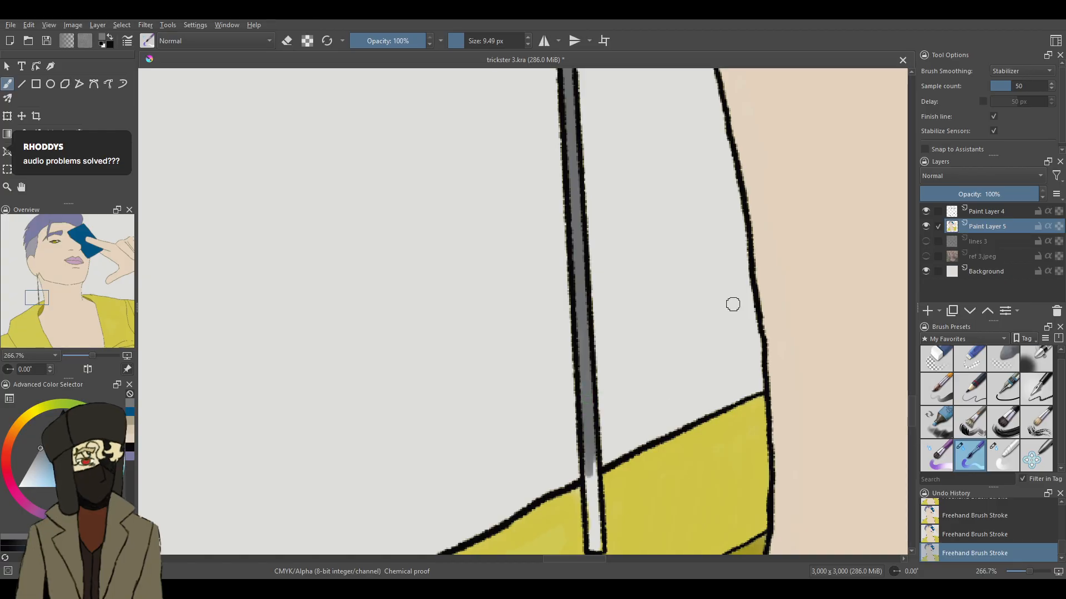
- Fill the lower end of the earring bar over the yellow coat with the same grey
left_click_drag(912, 412, 911, 424)
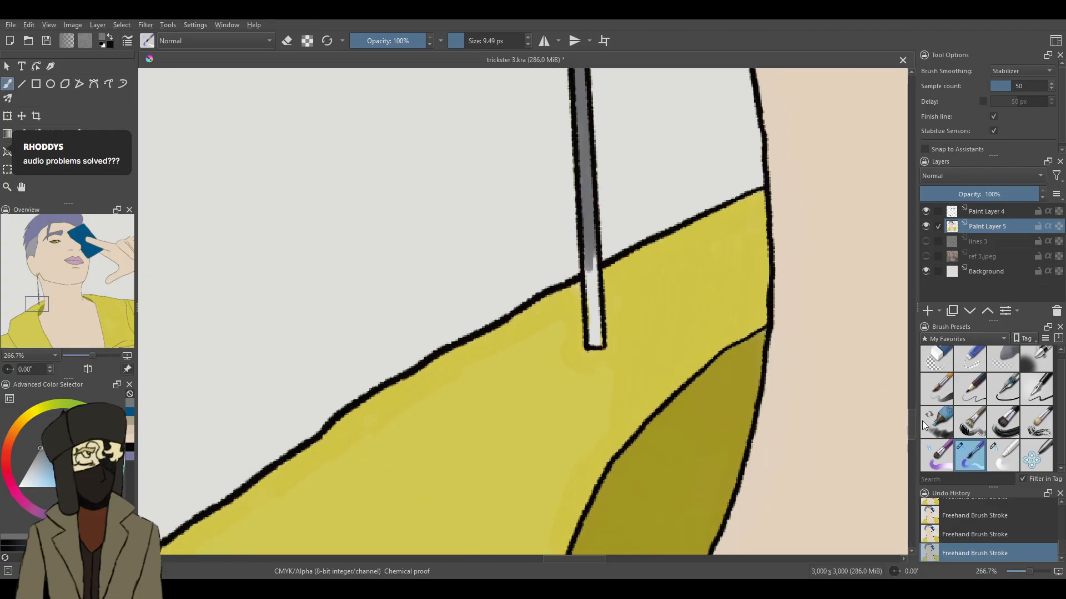
left_click_drag(1029, 572, 1033, 571)
left_click_drag(655, 214, 664, 316)
left_click_drag(660, 239, 653, 182)
left_click_drag(663, 286, 673, 379)
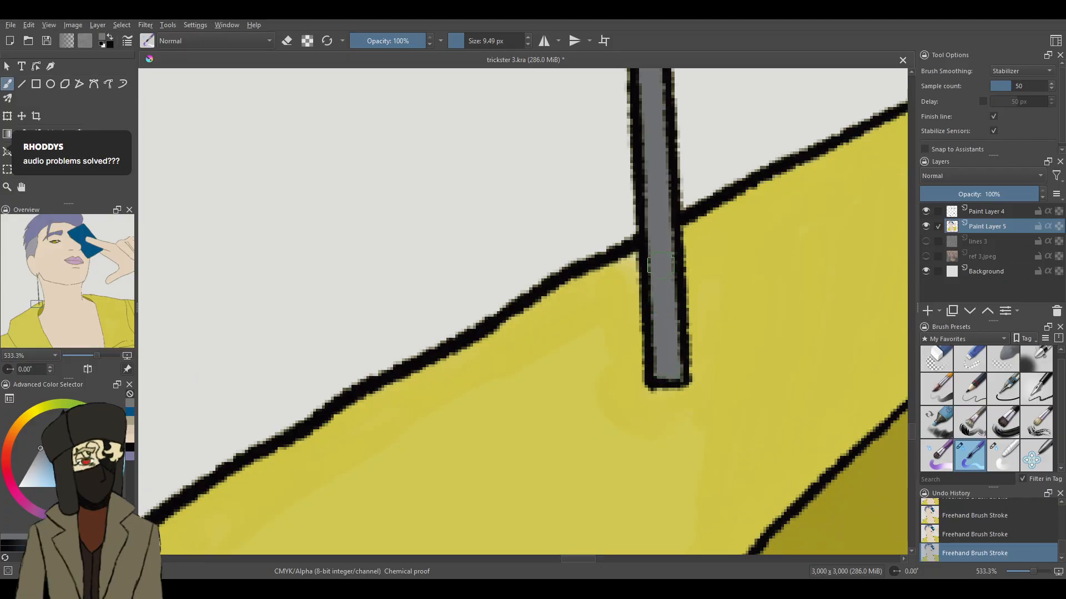
- Extend the dark grey fill up the long earring bar to the base of the earring's hook, undoing the stray stroke
scroll(916, 417, "up", 5)
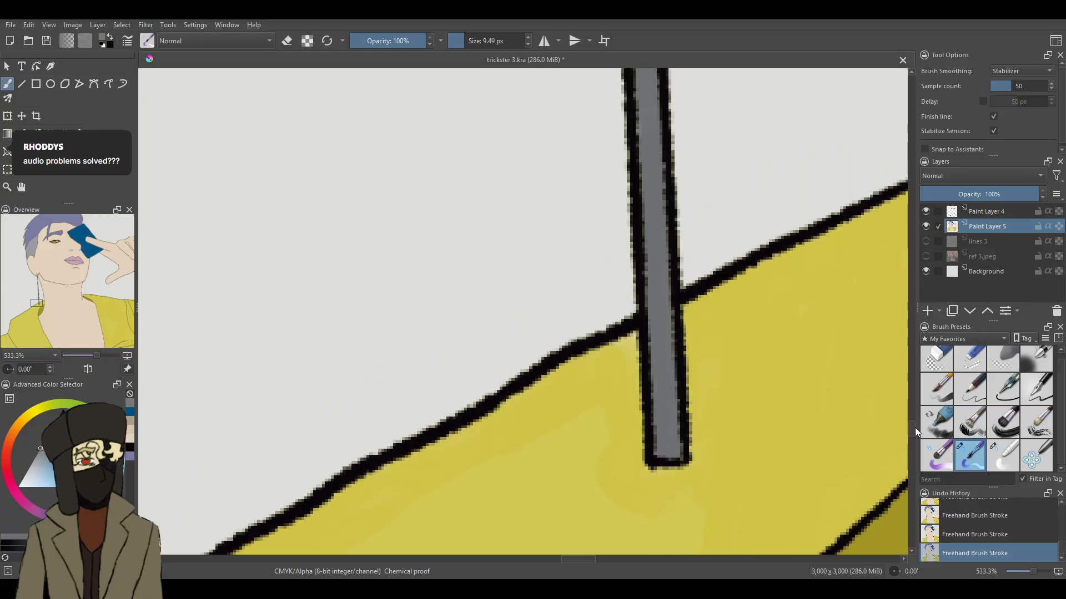
scroll(917, 418, "up", 5)
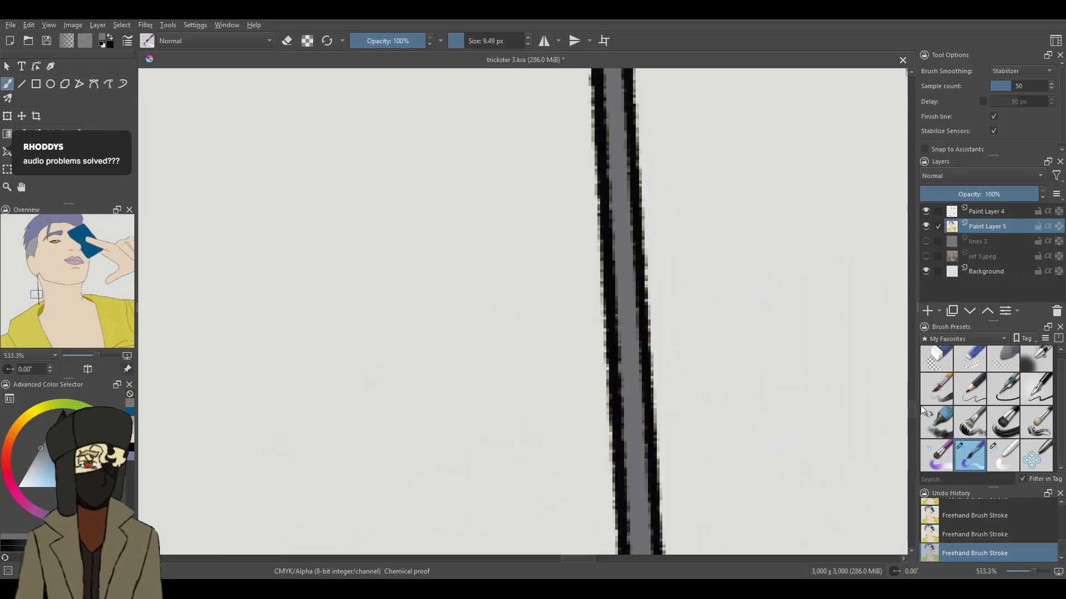
scroll(910, 376, "down", 2)
mouse_move(603, 295)
left_mouse_down()
mouse_move(598, 381)
mouse_move(579, 287)
mouse_move(582, 308)
mouse_move(595, 294)
mouse_move(593, 281)
mouse_move(585, 298)
mouse_move(583, 208)
mouse_move(573, 284)
mouse_move(582, 284)
mouse_move(583, 177)
mouse_move(592, 182)
mouse_move(585, 238)
mouse_move(577, 201)
mouse_move(584, 282)
mouse_move(576, 193)
mouse_move(584, 139)
mouse_move(569, 114)
mouse_move(568, 144)
mouse_move(587, 153)
mouse_move(583, 171)
mouse_move(565, 98)
left_mouse_up()
key("ctrl+z")
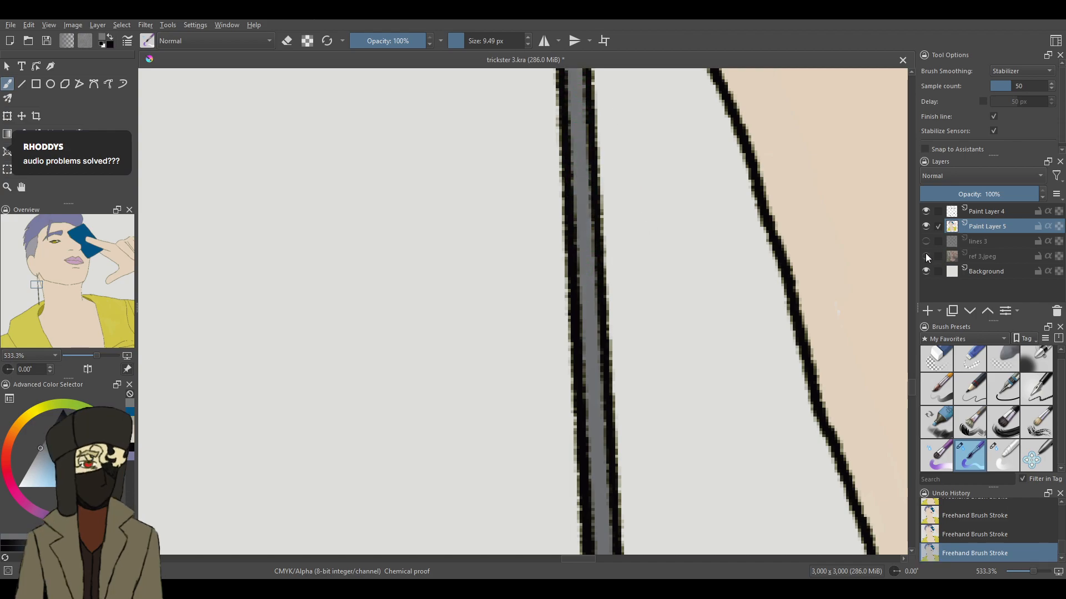
left_click_drag(913, 384, 912, 375)
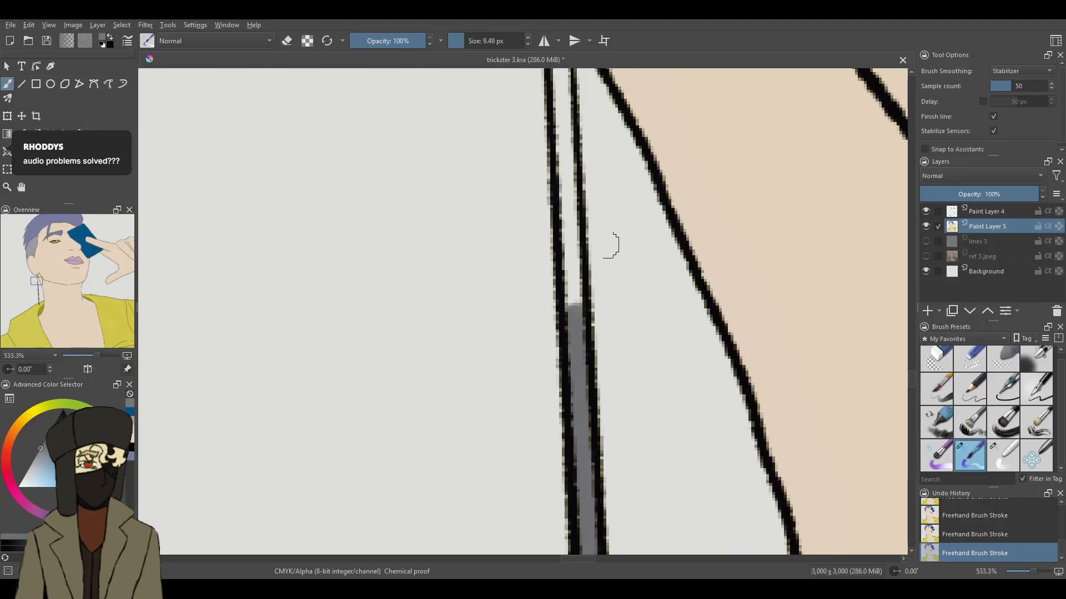
left_click_drag(560, 134, 573, 300)
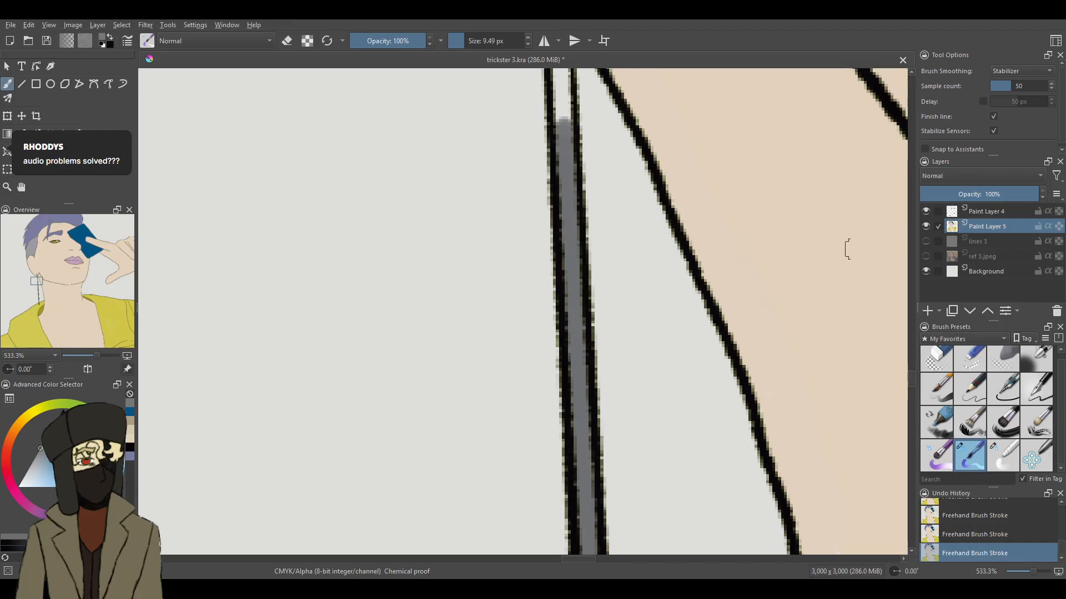
left_click_drag(913, 383, 915, 373)
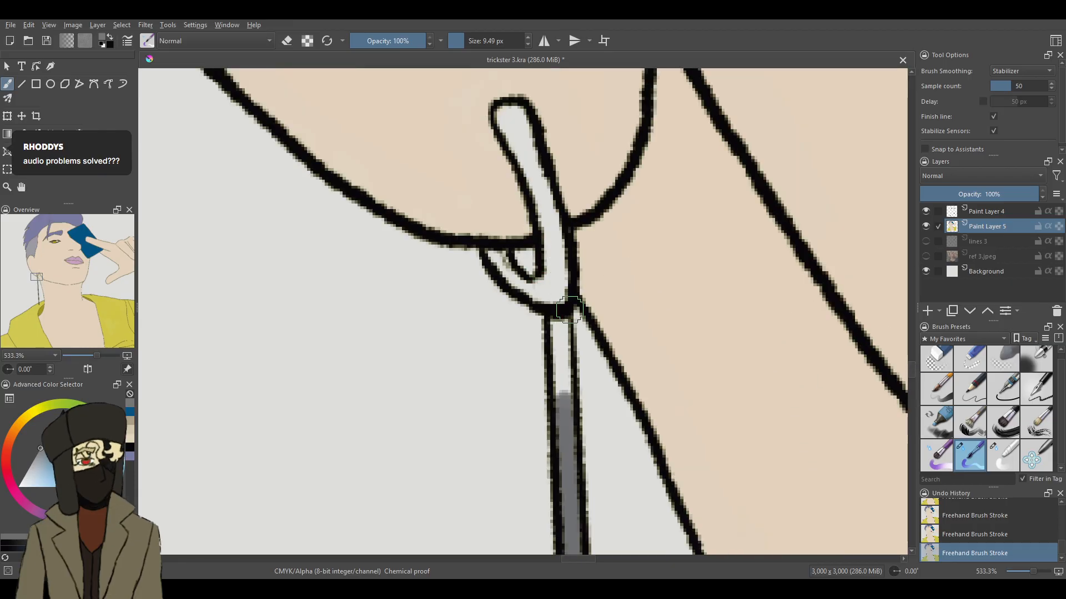
left_click_drag(561, 397, 551, 351)
- Fill the curved hook of the earring and its small tip below the earlobe with the same dark grey
left_click_drag(549, 302, 552, 250)
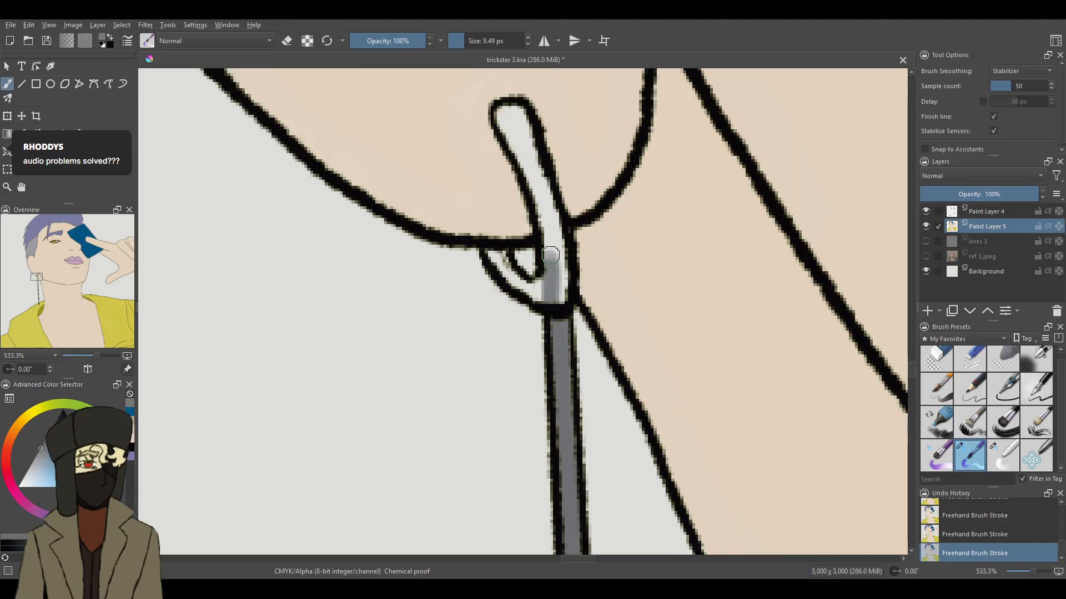
mouse_move(558, 300)
left_mouse_down()
mouse_move(558, 229)
mouse_move(509, 109)
mouse_move(502, 123)
left_mouse_up()
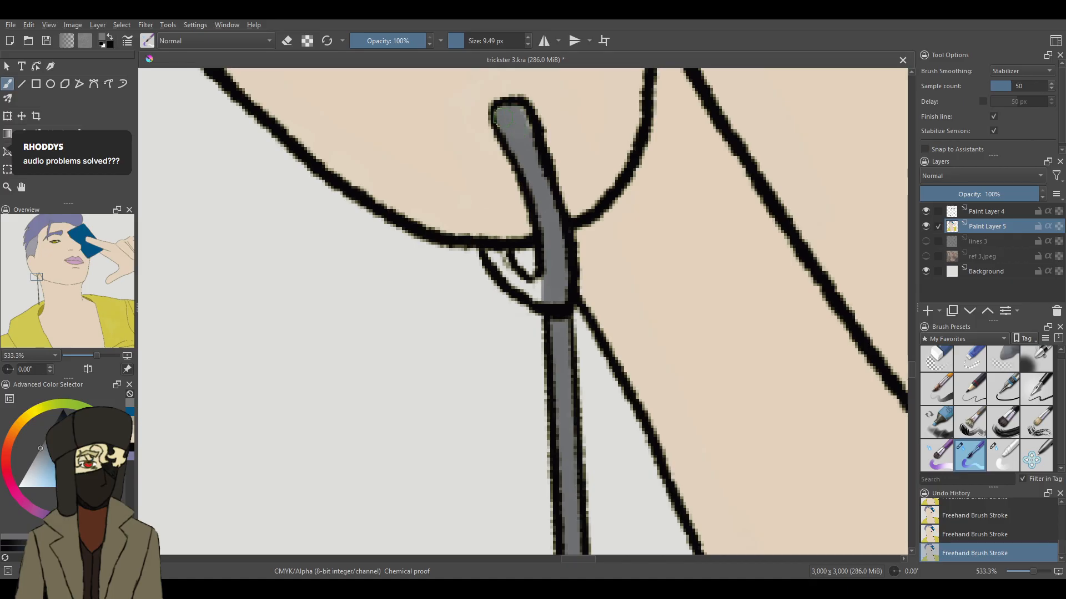
mouse_move(568, 272)
left_mouse_down()
mouse_move(540, 299)
mouse_move(508, 279)
mouse_move(521, 286)
mouse_move(512, 262)
mouse_move(498, 262)
mouse_move(545, 291)
left_mouse_up()
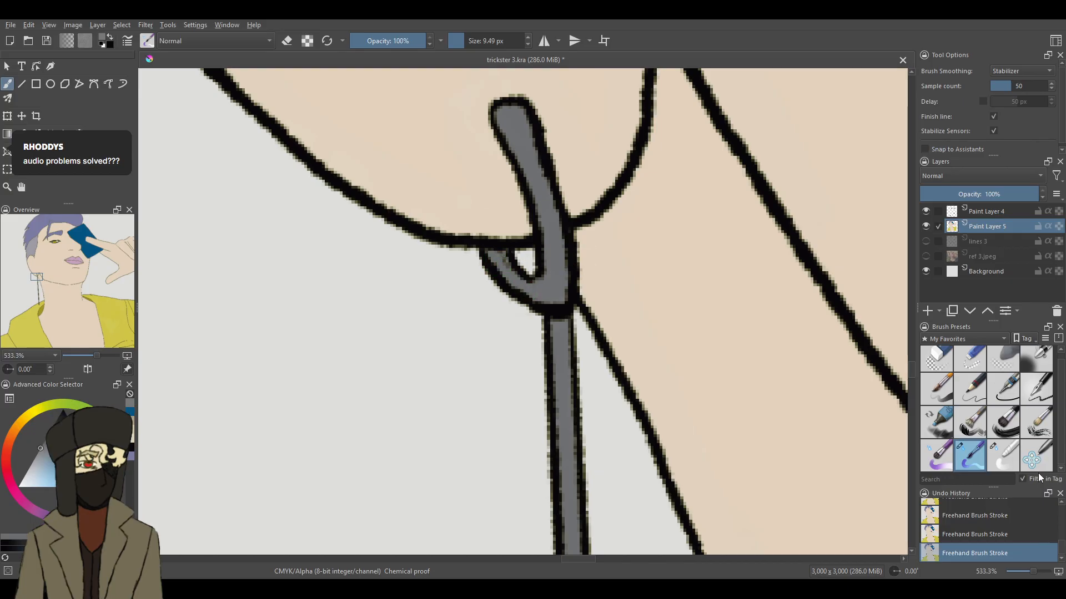
- Flood-fill the Background layer with a dark purple sampled from the character reference's backdrop and save the drawing
left_click_drag(1035, 566, 1024, 571)
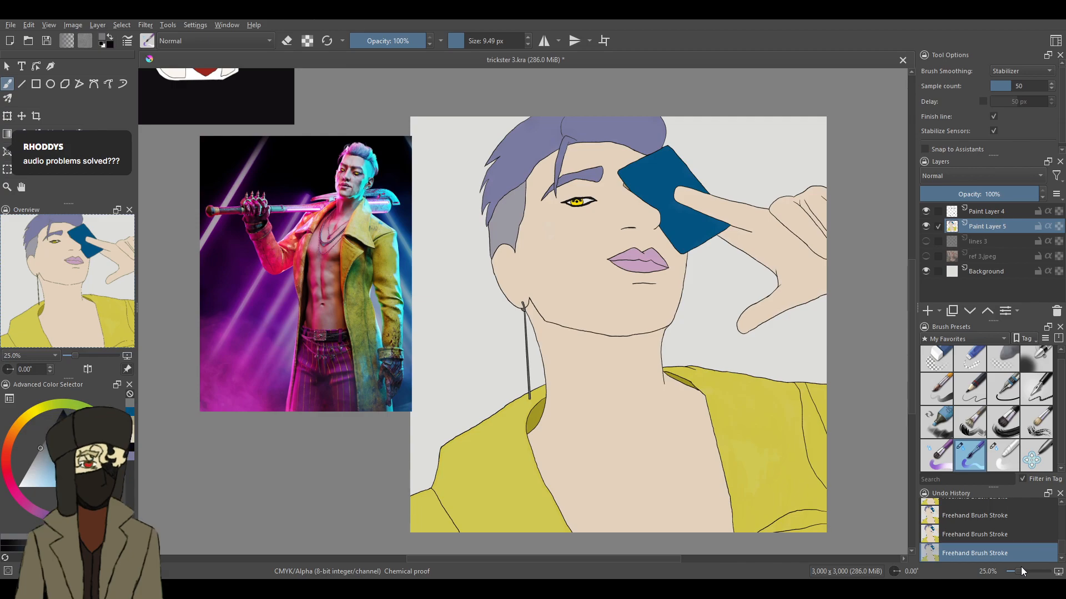
key("p")
left_click(224, 245)
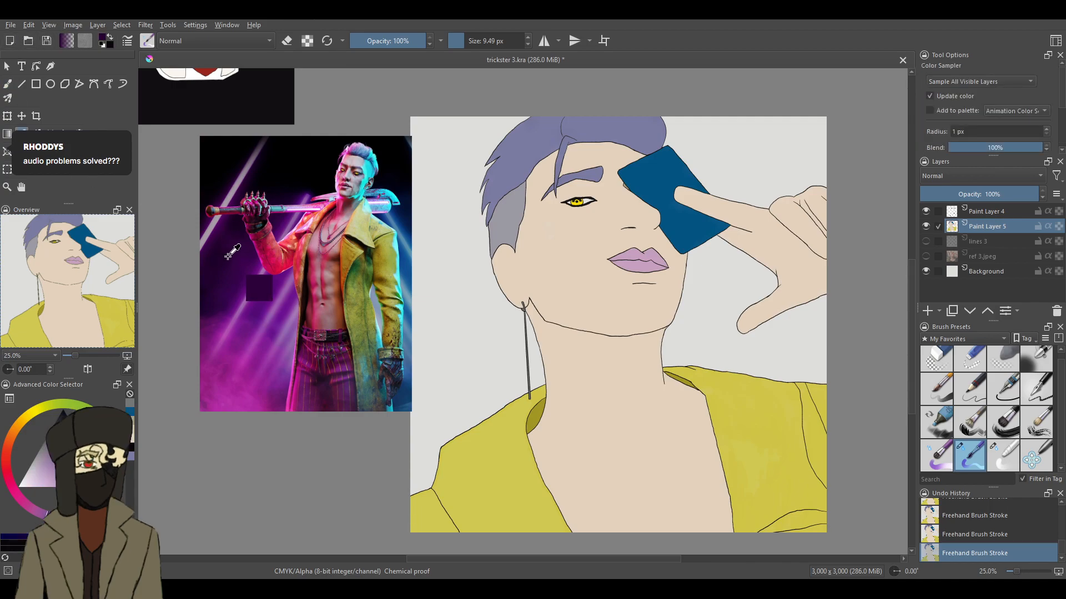
key("f")
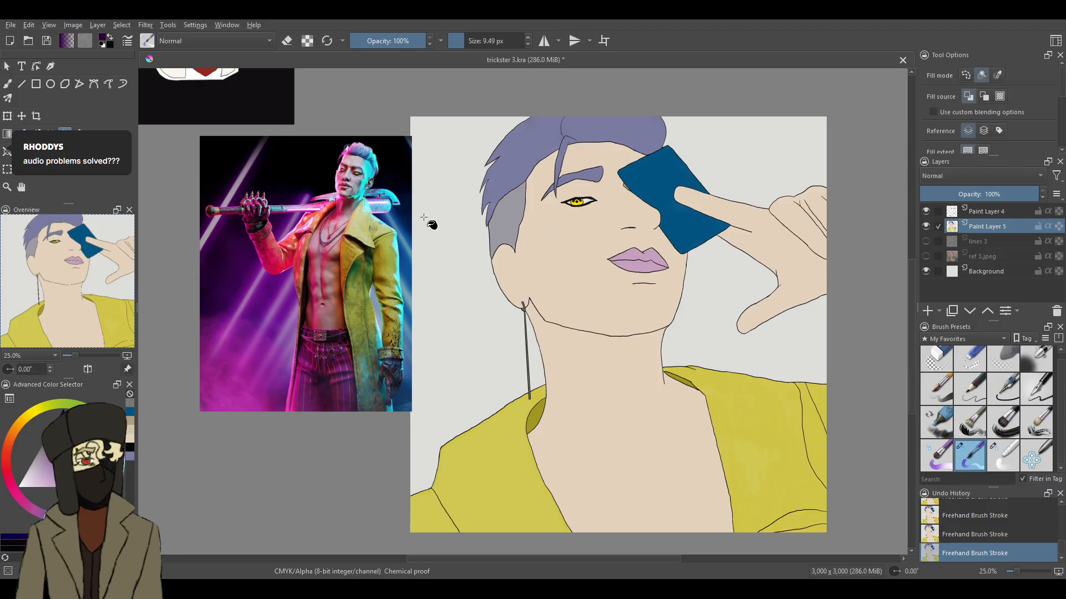
left_click(982, 278)
left_click(456, 305)
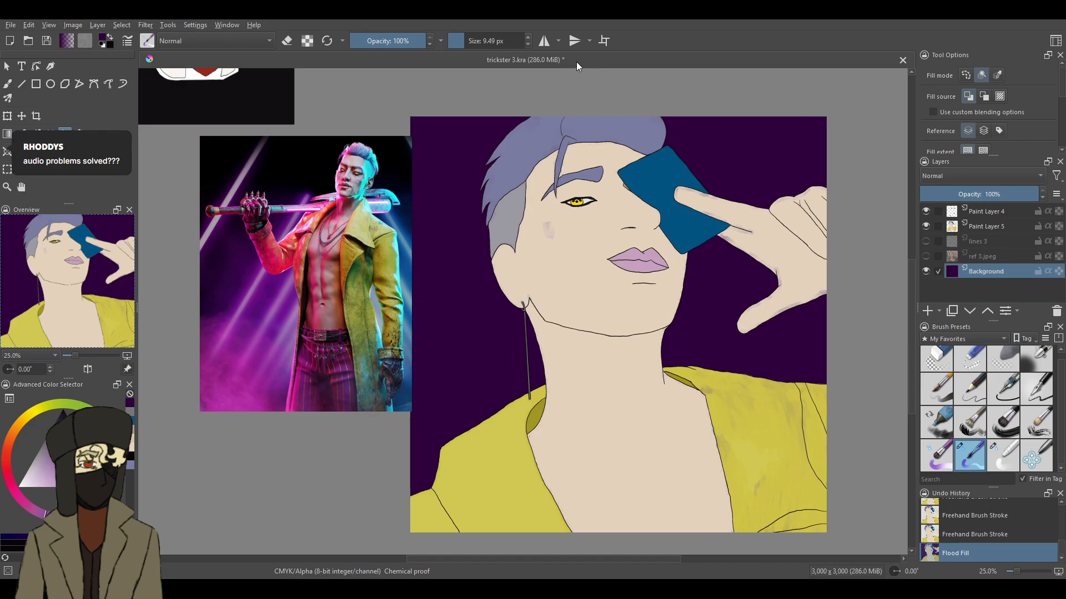
left_click(46, 42)
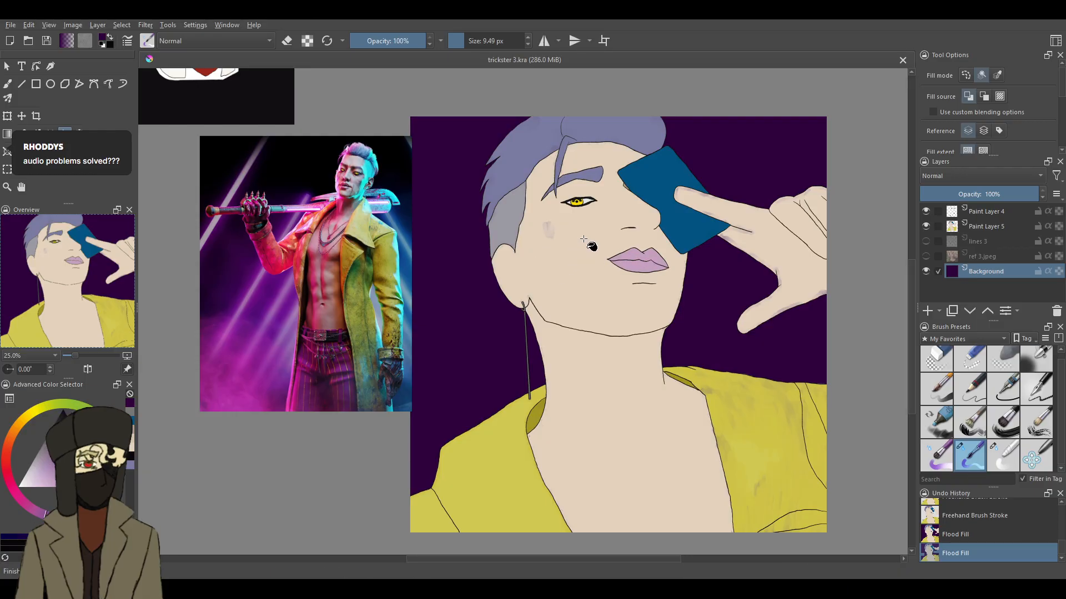
- Close the trickster 3 drawing and open the recent image wesker design.kra
key("b")
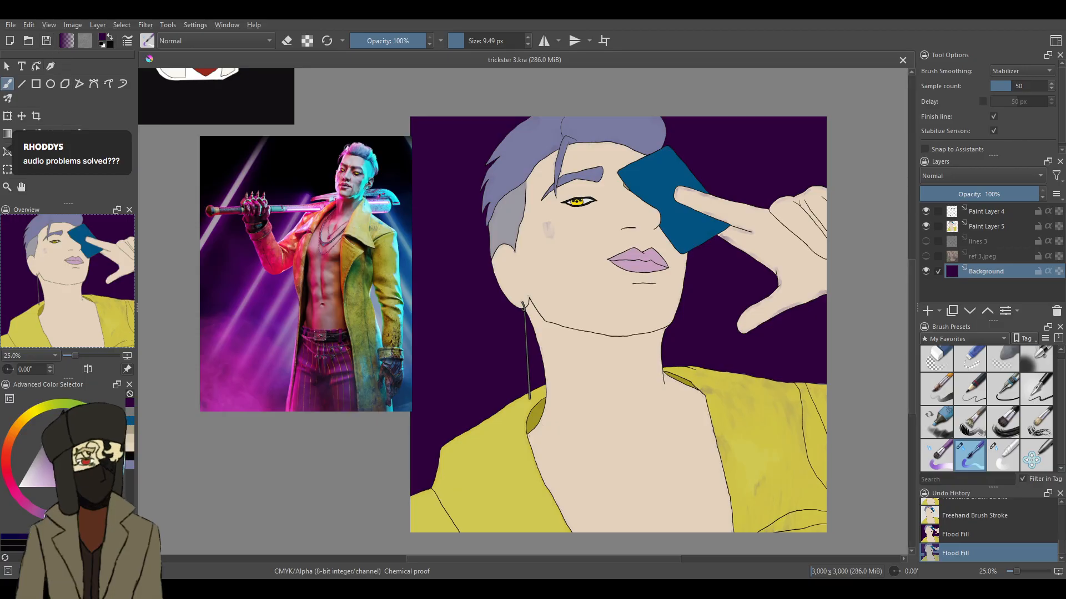
left_click(903, 59)
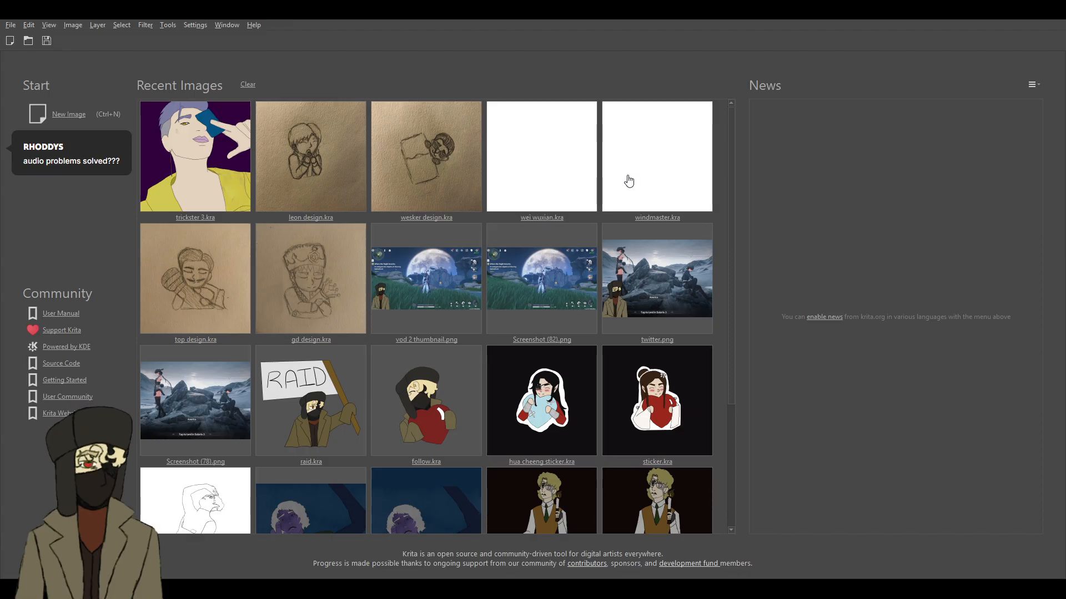
left_click(434, 156)
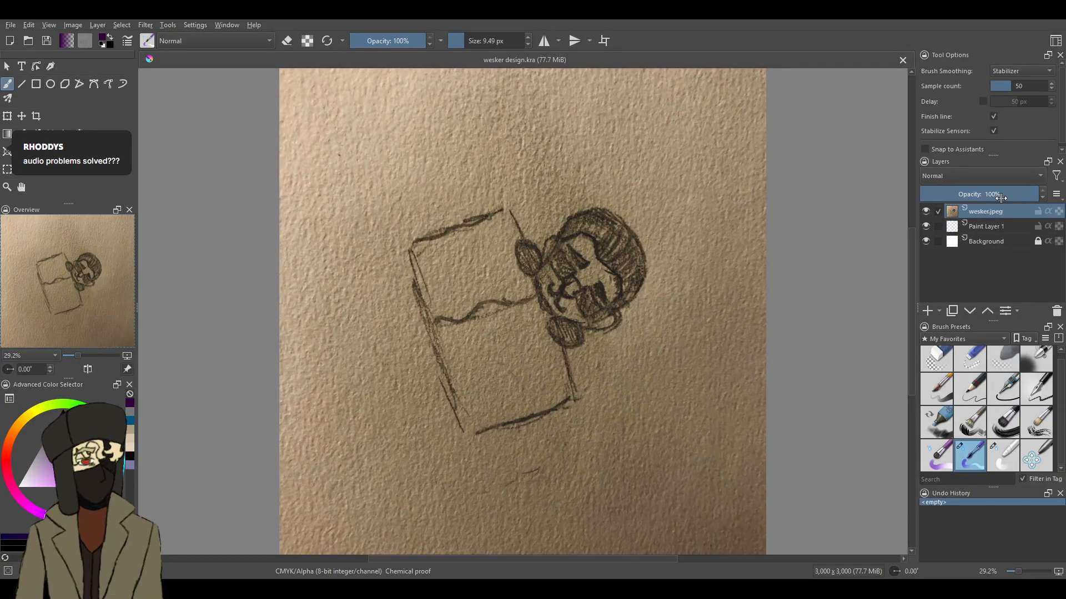
- Lower the opacity of the wesker.jpeg sketch layer and place Paint Layer 1 above it as the active layer
left_click(978, 194)
left_click_drag(982, 217, 983, 238)
left_click(988, 211)
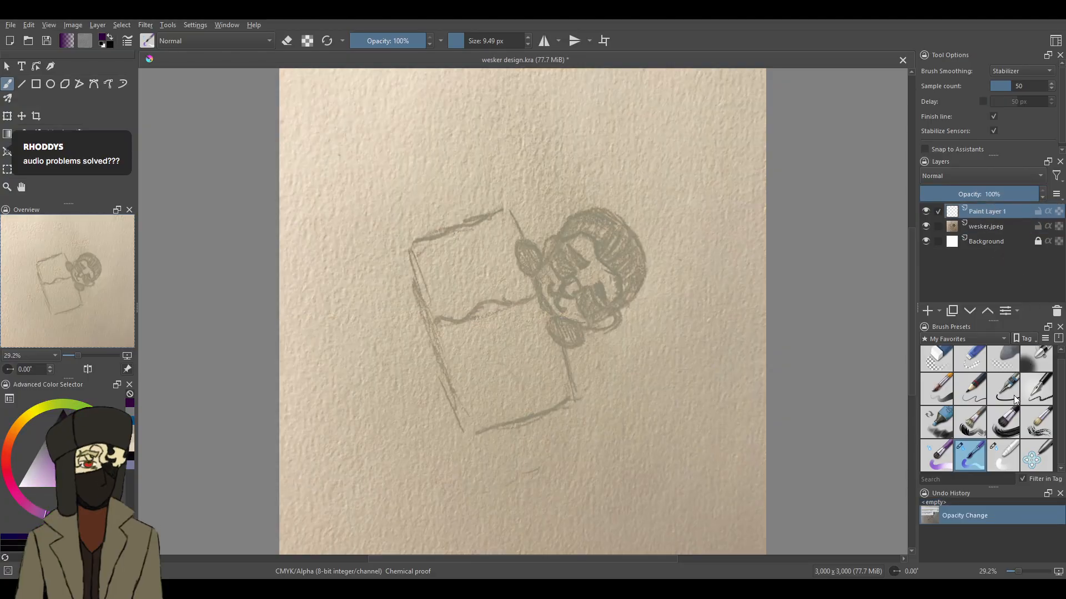
- Choose an inking pen preset with a 7.00 px size for tracing the sketch on Paint Layer 1
left_click(1036, 389)
left_click_drag(1021, 573, 1022, 572)
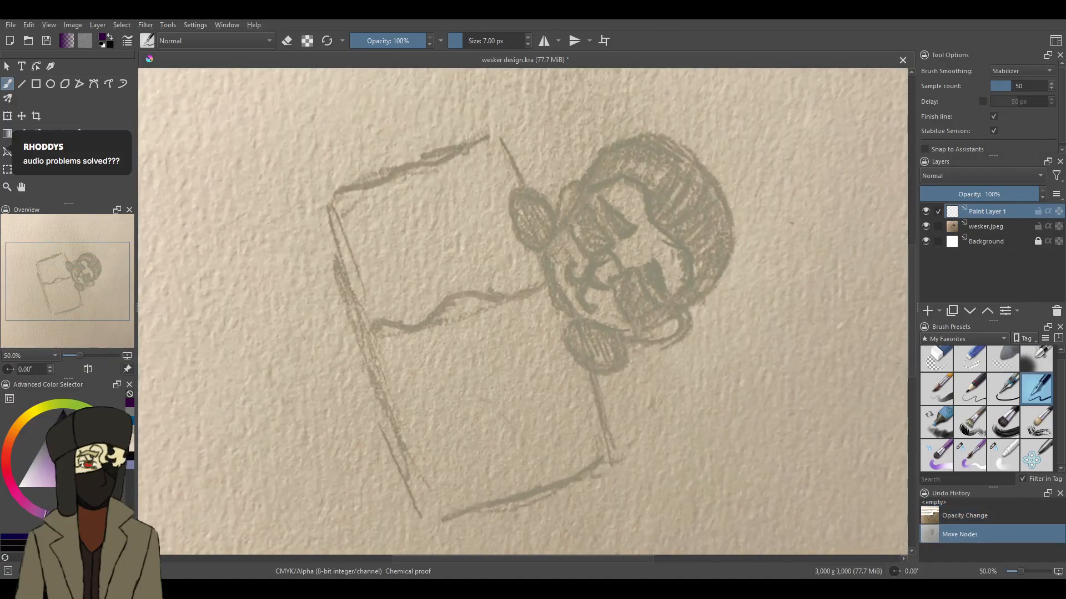
left_click_drag(911, 255, 912, 249)
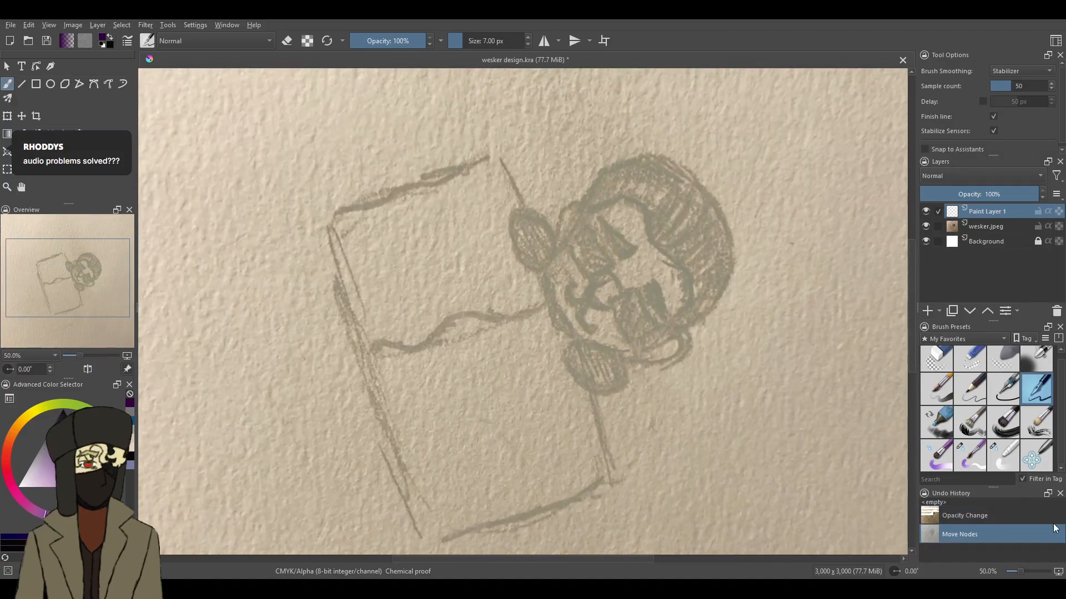
left_click(1024, 572)
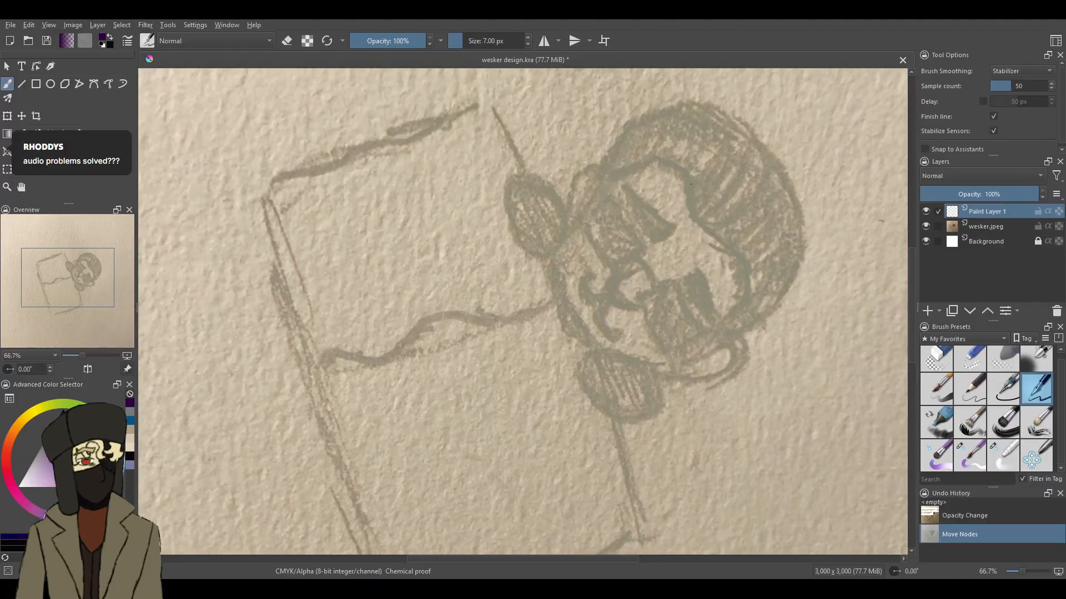
left_click_drag(684, 178, 688, 206)
key("ctrl+z")
key("ctrl+z")
key("ctrl+z")
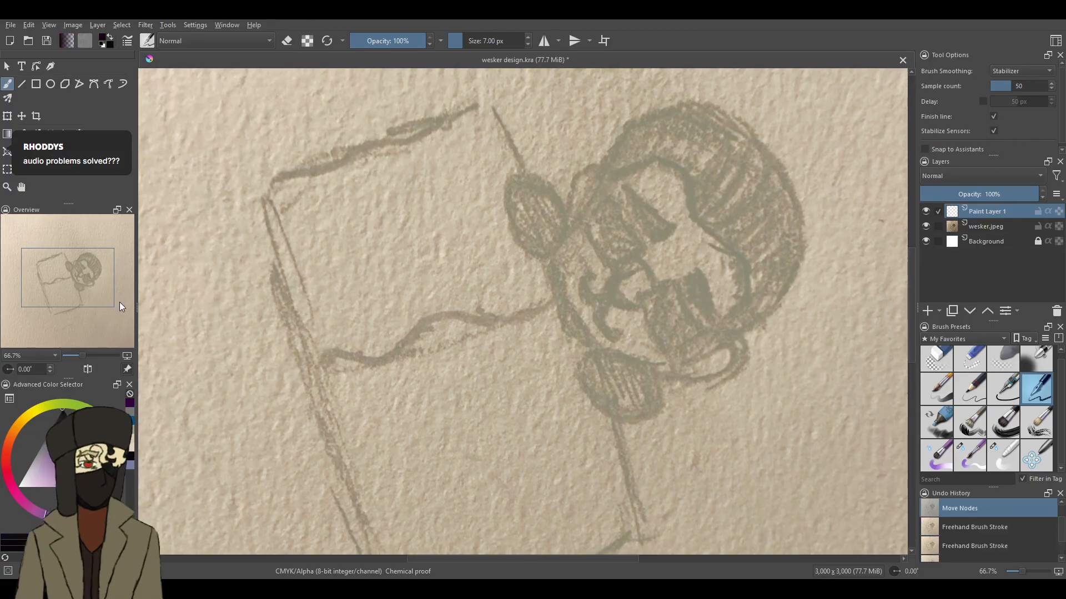
- Switch to black and ink the curved hairline beside the forehead of the sketched head
left_click_drag(912, 274, 913, 263)
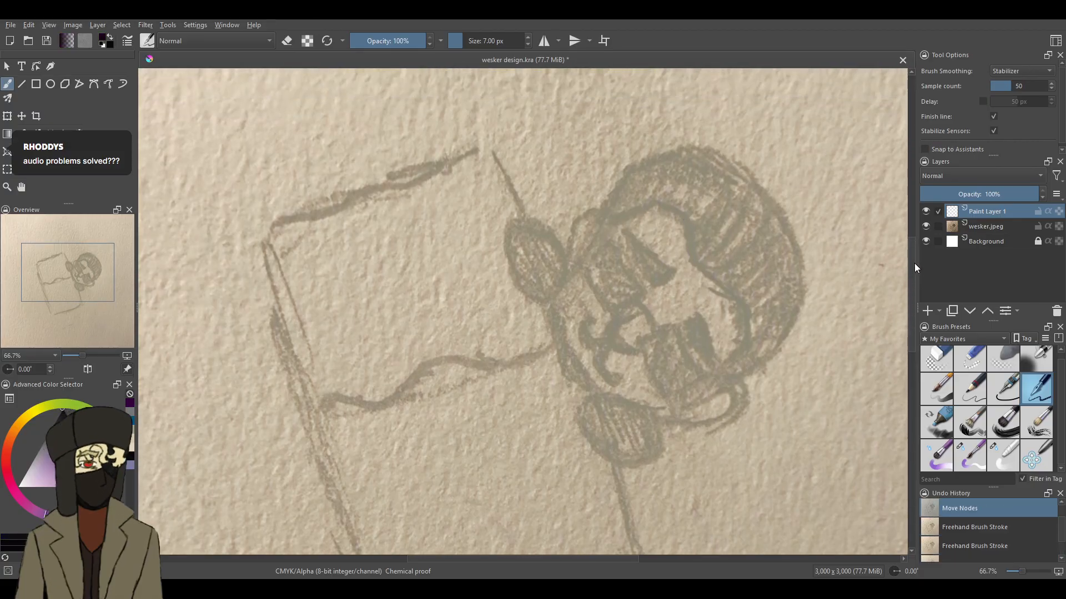
left_click(1026, 572)
left_click_drag(570, 562, 653, 559)
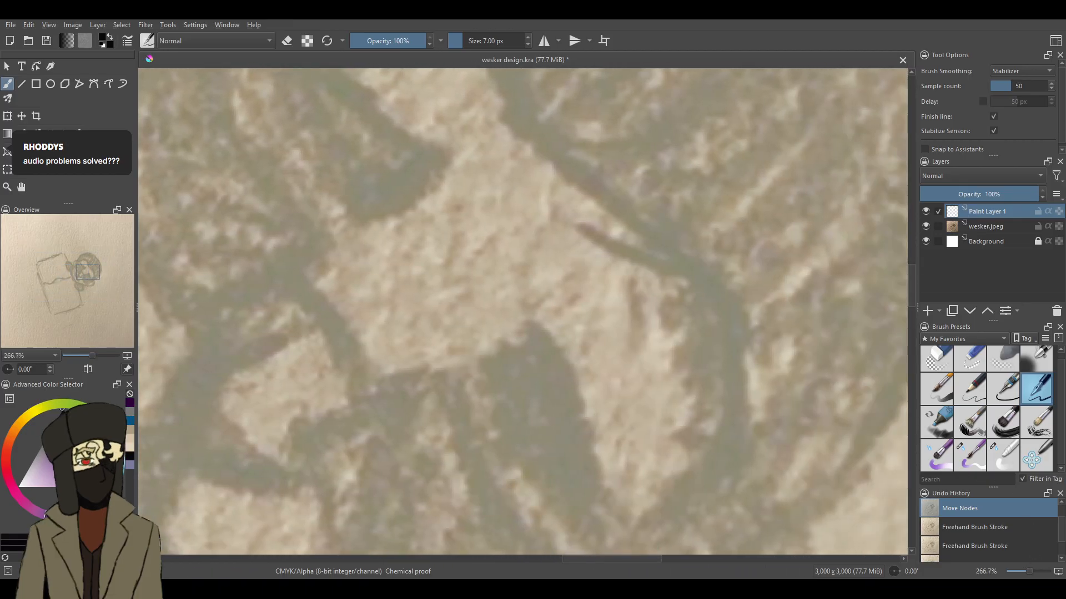
mouse_move(525, 113)
left_mouse_down()
mouse_move(531, 137)
mouse_move(566, 171)
mouse_move(700, 277)
mouse_move(740, 385)
mouse_move(735, 449)
left_mouse_up()
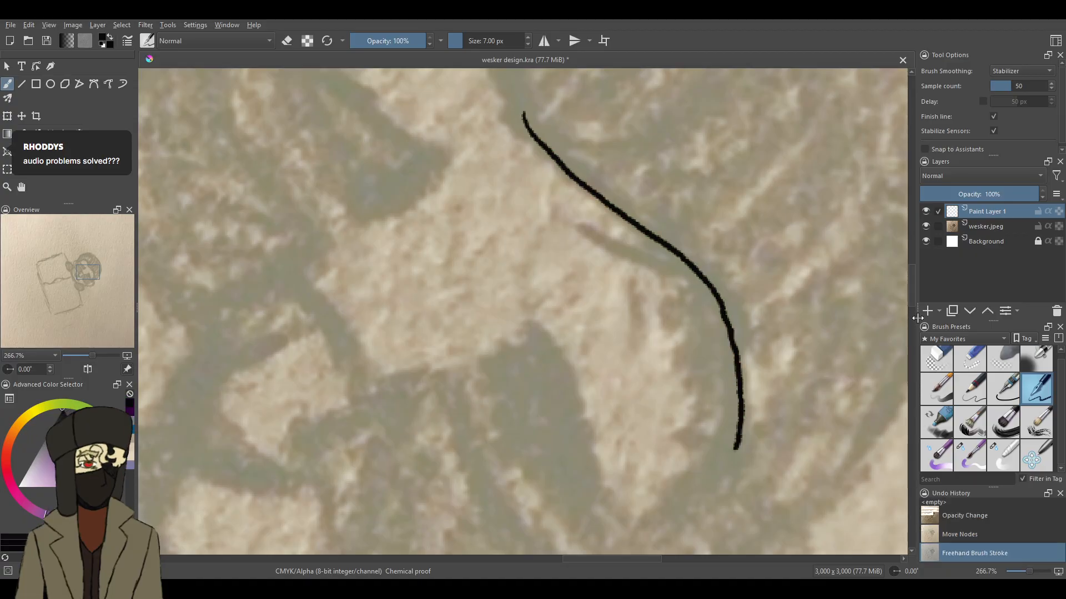
- Continue the black outline from the hairline down the side of the face to the hand, redoing the misplaced cheek stroke
left_click_drag(913, 300, 907, 319)
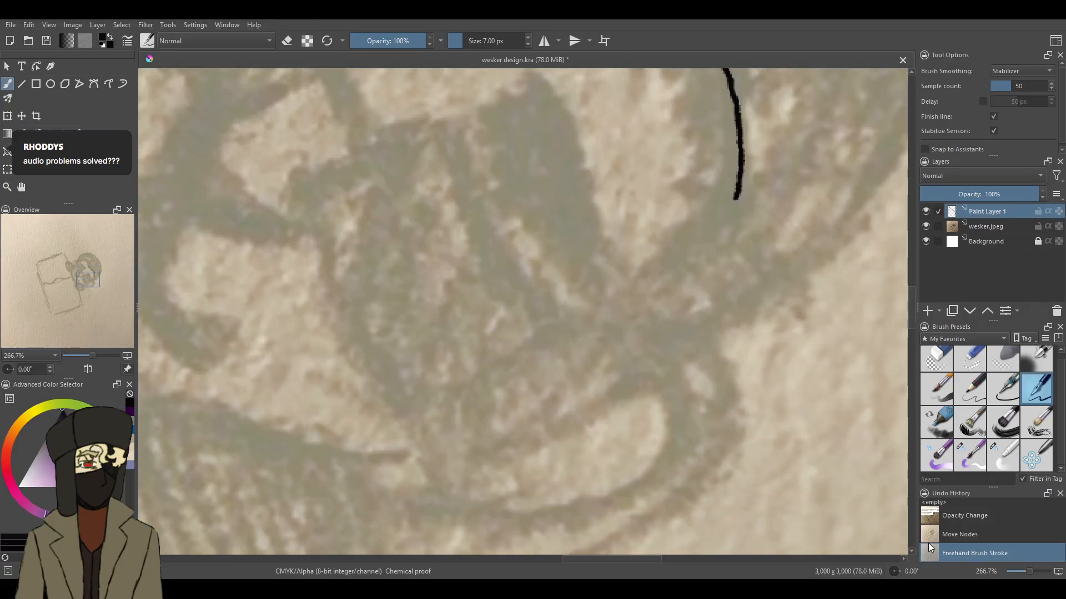
left_click(900, 568)
left_click_drag(1028, 570, 1028, 567)
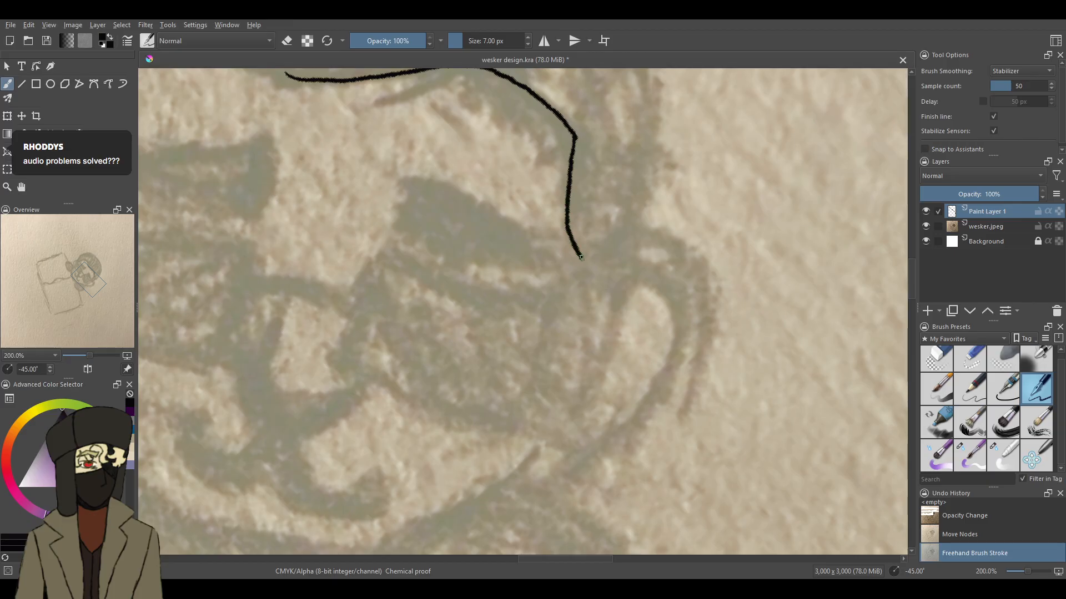
left_click_drag(580, 256, 583, 259)
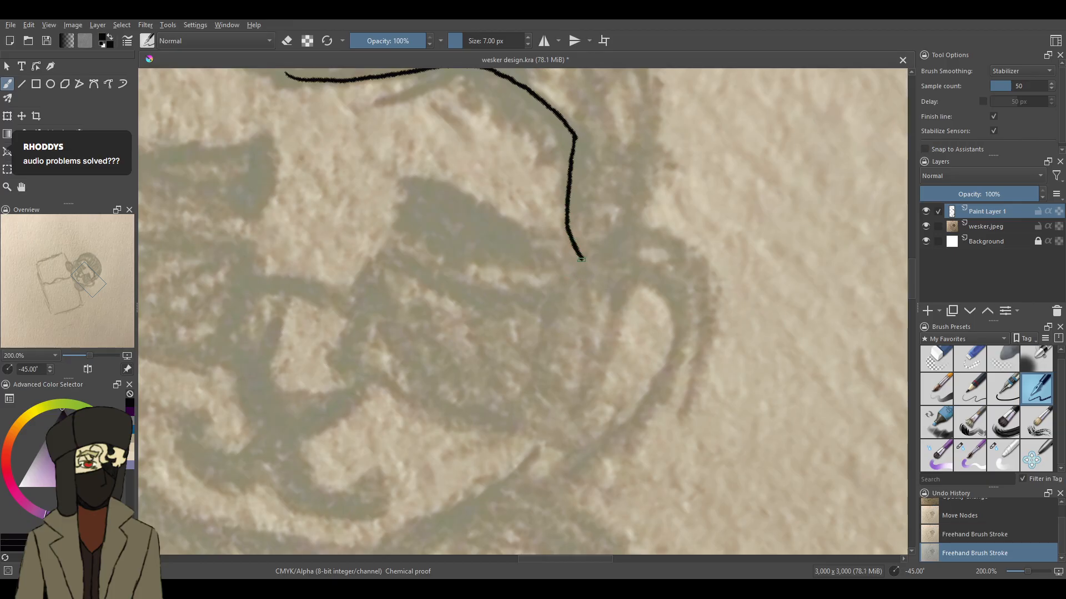
left_click_drag(566, 317, 560, 340)
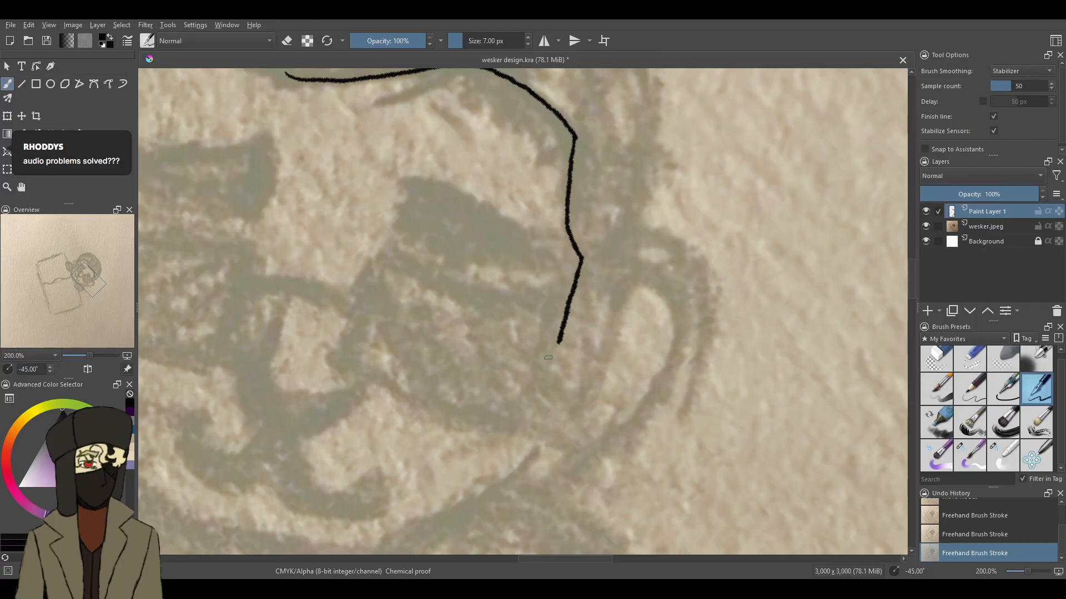
key("ctrl+z")
left_click_drag(583, 259, 571, 329)
mouse_move(561, 375)
left_mouse_down()
mouse_move(534, 451)
mouse_move(507, 478)
left_mouse_up()
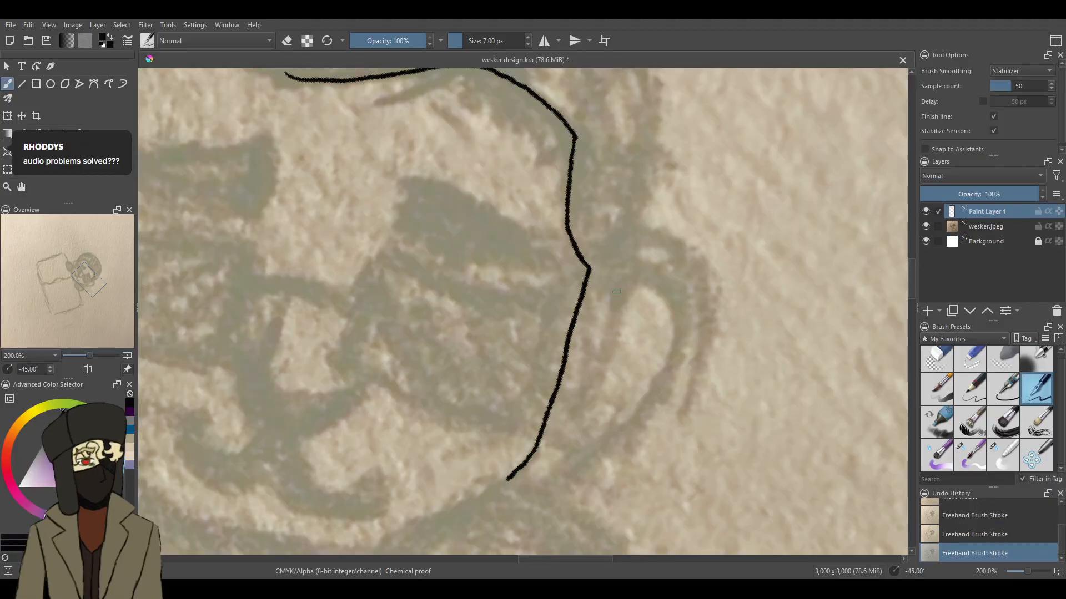
mouse_move(589, 268)
left_mouse_down()
mouse_move(635, 265)
mouse_move(647, 286)
mouse_move(642, 327)
mouse_move(603, 402)
left_mouse_up()
key("ctrl+z")
mouse_move(589, 268)
left_mouse_down()
mouse_move(632, 279)
mouse_move(639, 324)
mouse_move(614, 395)
mouse_move(577, 449)
mouse_move(539, 465)
left_mouse_up()
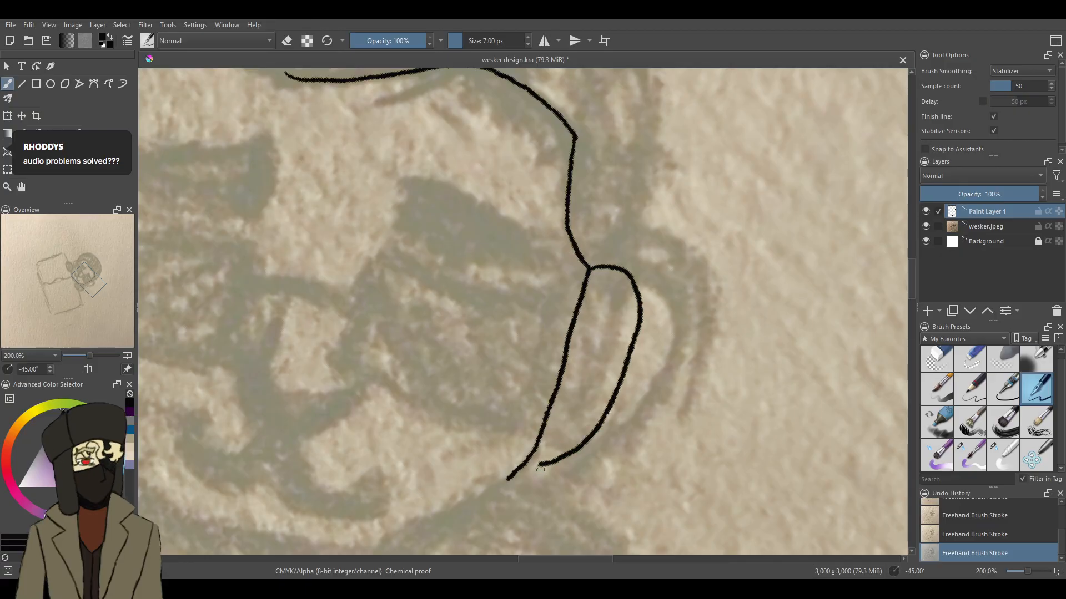
key("ctrl+z")
- Ink the short hair edge meeting the face line above the ear and the rounded outline of the hand below the jaw
mouse_move(645, 189)
left_mouse_down()
mouse_move(630, 229)
mouse_move(589, 270)
left_mouse_up()
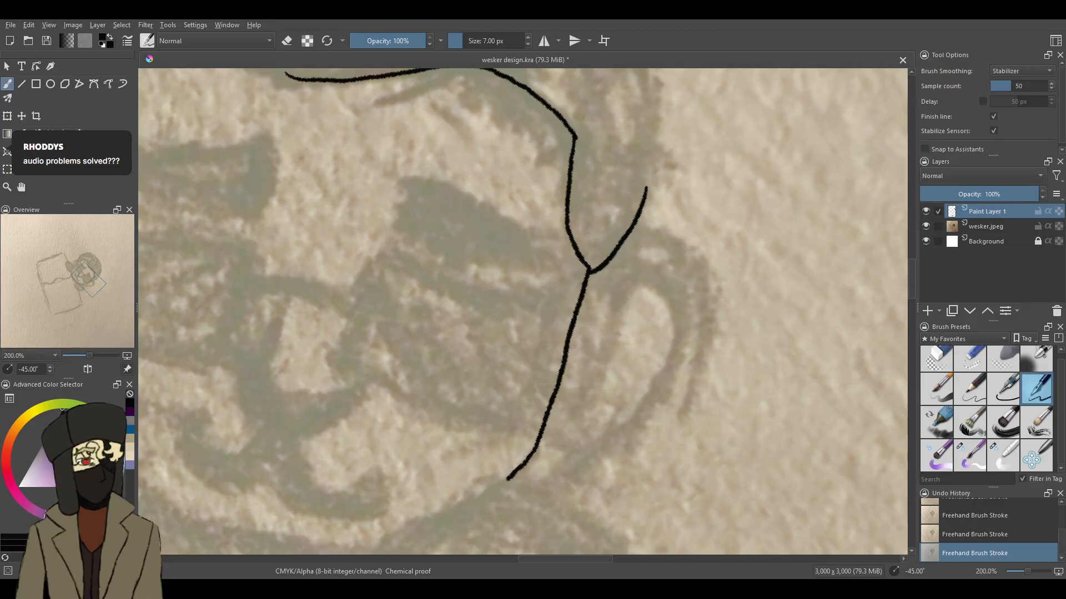
mouse_move(912, 270)
left_mouse_down()
mouse_move(918, 241)
mouse_move(899, 291)
mouse_move(878, 274)
left_mouse_up()
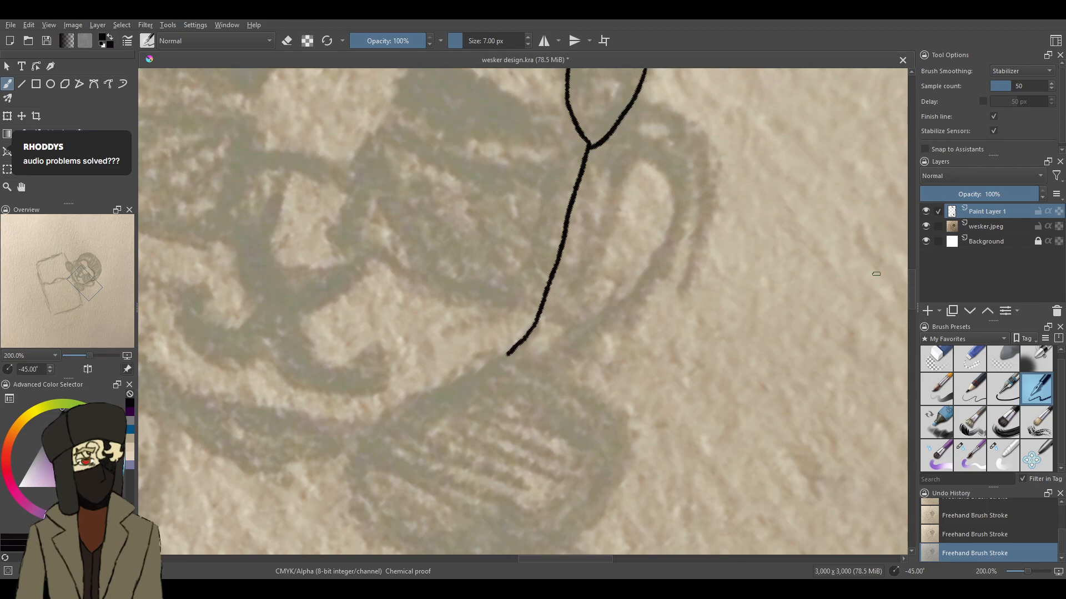
mouse_move(486, 363)
left_mouse_down()
mouse_move(517, 351)
mouse_move(601, 400)
mouse_move(622, 436)
mouse_move(616, 479)
mouse_move(533, 540)
mouse_move(469, 548)
mouse_move(393, 519)
mouse_move(379, 492)
mouse_move(385, 437)
mouse_move(401, 415)
mouse_move(509, 362)
mouse_move(498, 356)
mouse_move(405, 399)
mouse_move(372, 440)
mouse_move(368, 477)
mouse_move(381, 509)
mouse_move(409, 541)
mouse_move(444, 552)
left_mouse_up()
key("ctrl+z")
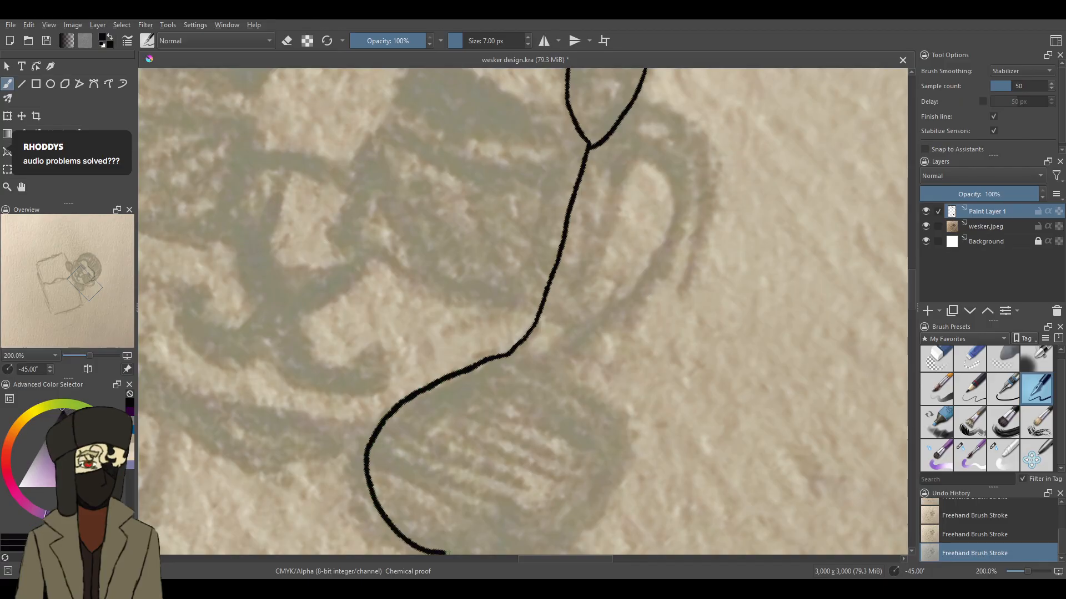
mouse_move(567, 534)
left_mouse_down()
mouse_move(612, 494)
mouse_move(624, 450)
mouse_move(606, 410)
mouse_move(530, 369)
left_mouse_up()
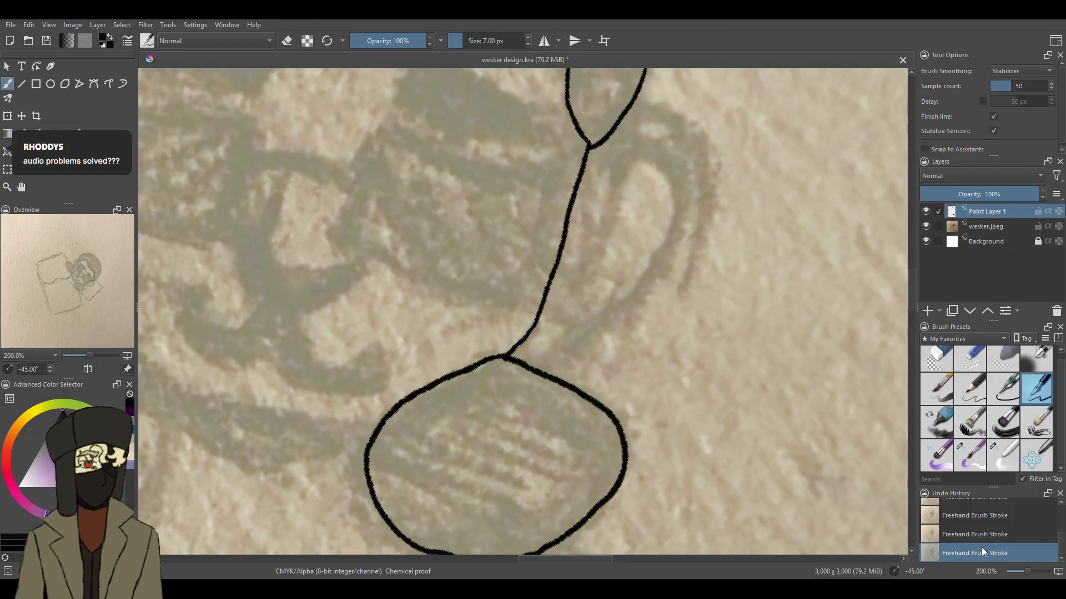
- Ink the nose, the curled mouth line and the jawline running from the inked hand across the chin
left_click(1020, 564)
left_click_drag(1020, 564, 1028, 564)
left_click_drag(596, 559, 567, 558)
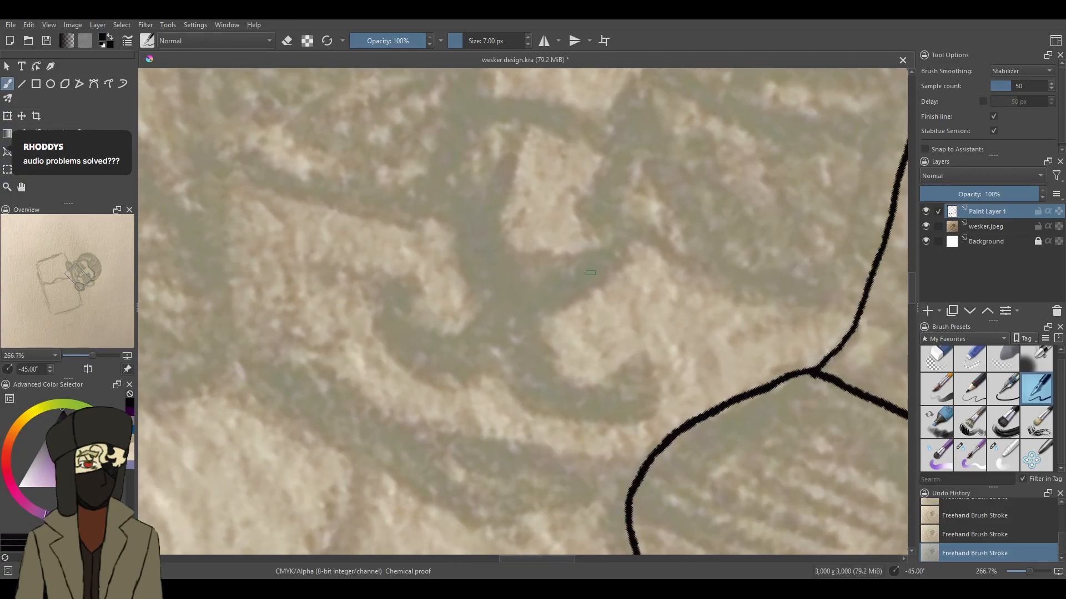
mouse_move(512, 153)
left_mouse_down()
mouse_move(483, 239)
mouse_move(490, 264)
mouse_move(522, 284)
mouse_move(604, 268)
left_mouse_up()
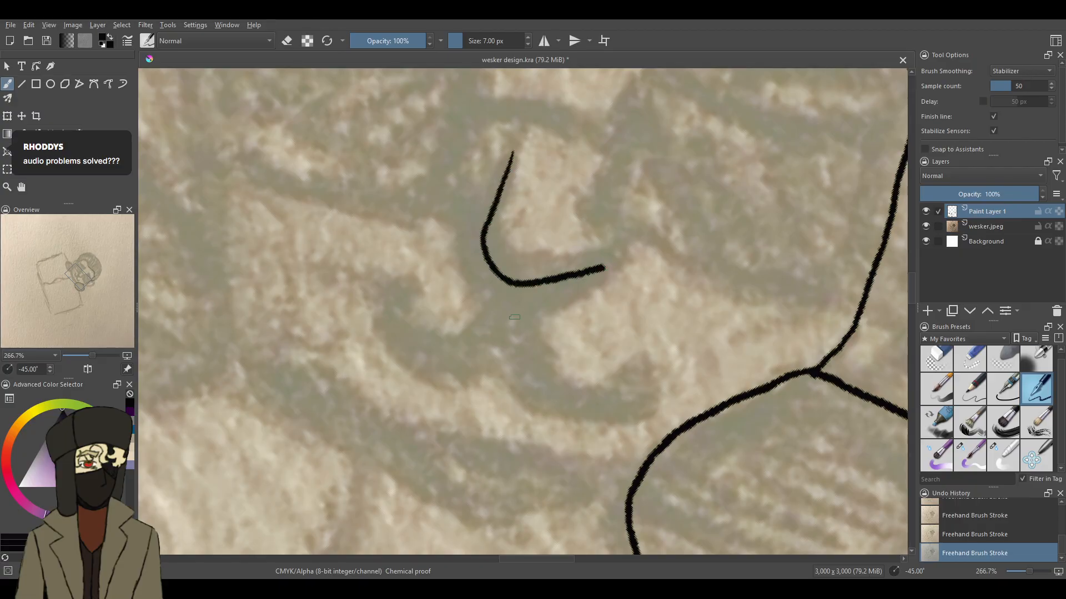
mouse_move(498, 340)
left_mouse_down()
mouse_move(435, 366)
mouse_move(388, 327)
mouse_move(421, 285)
left_mouse_up()
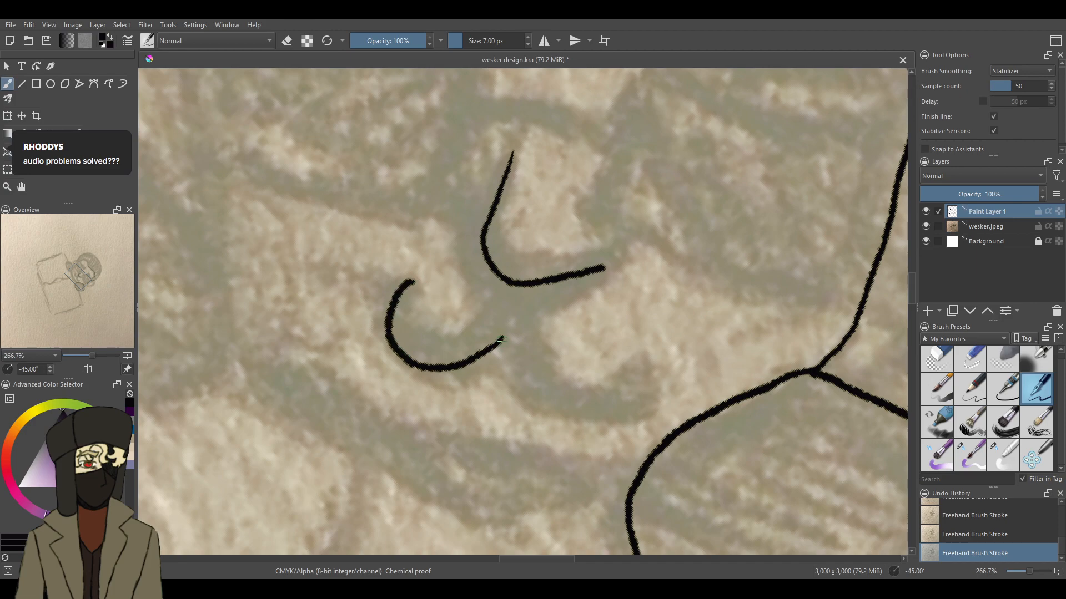
mouse_move(510, 358)
left_mouse_down()
mouse_move(567, 396)
mouse_move(601, 388)
mouse_move(614, 348)
mouse_move(581, 328)
left_mouse_up()
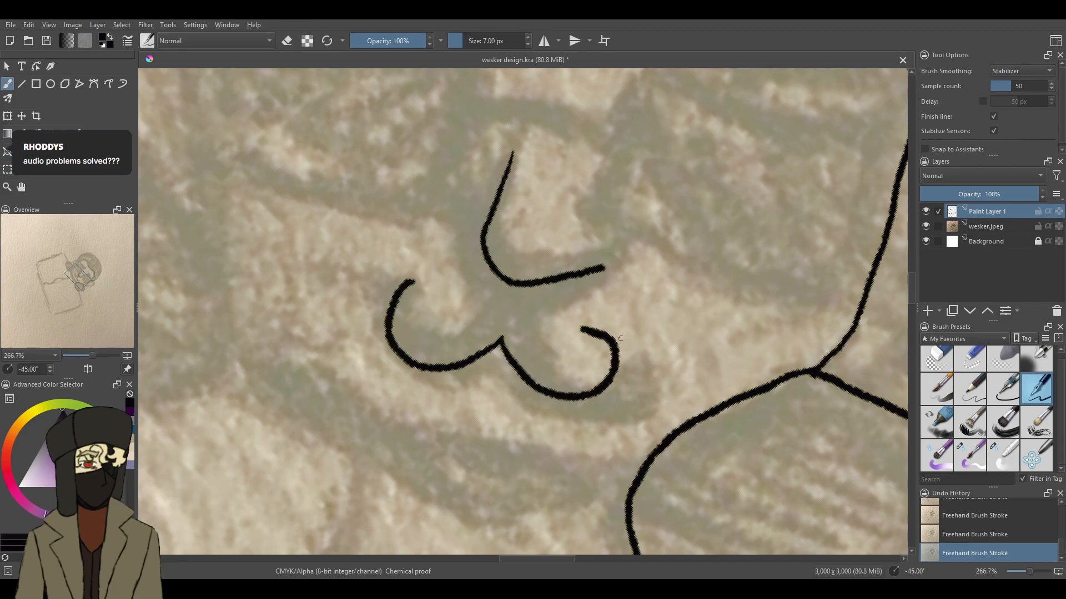
scroll(907, 305, "down", 3)
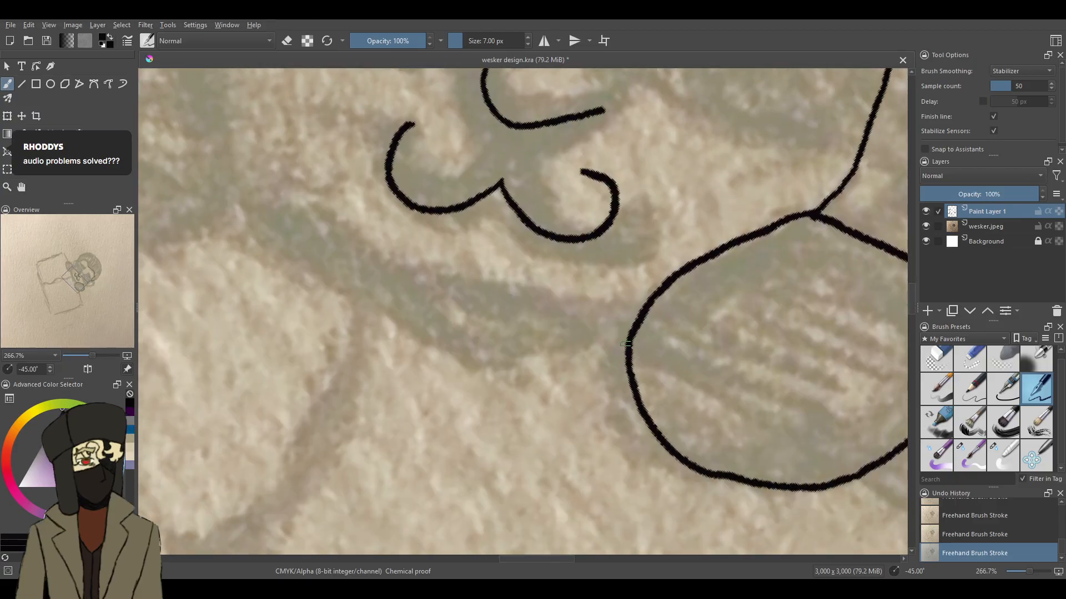
mouse_move(638, 309)
left_mouse_down()
mouse_move(567, 313)
mouse_move(456, 294)
mouse_move(338, 248)
mouse_move(243, 174)
left_mouse_up()
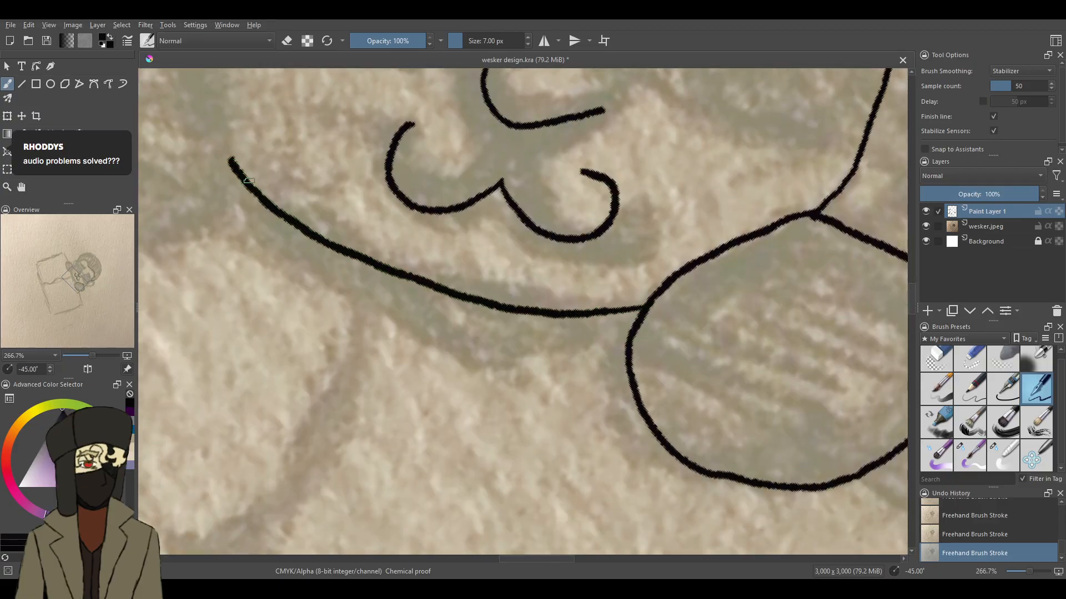
- Ink the oval outline of the second hand at the end of the jawline and erase its doubled overlap with a 25 px eraser
left_click_drag(561, 559, 526, 559)
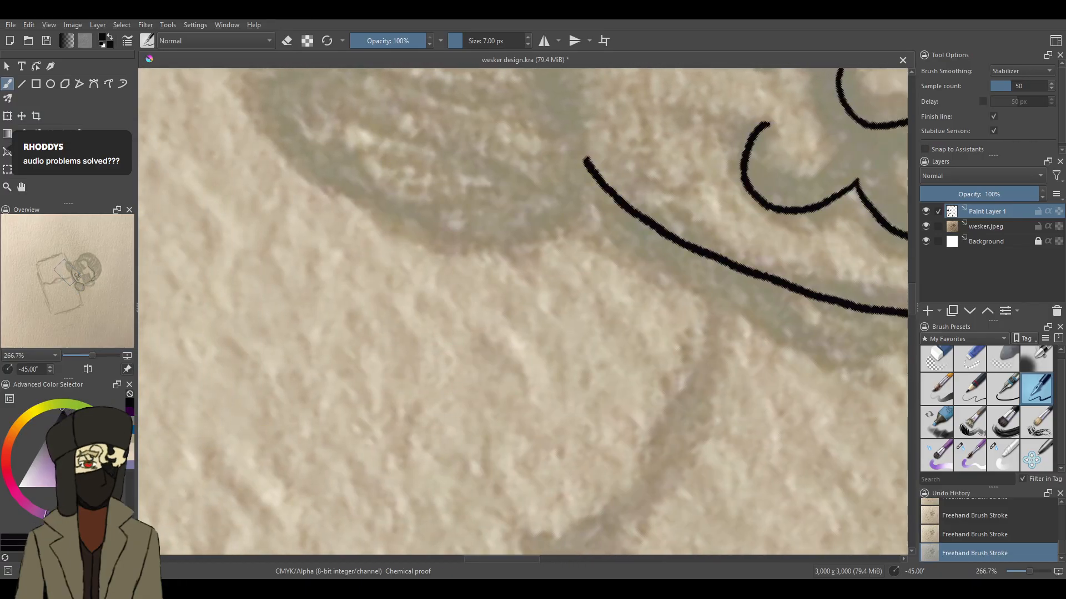
left_click_drag(910, 298, 911, 280)
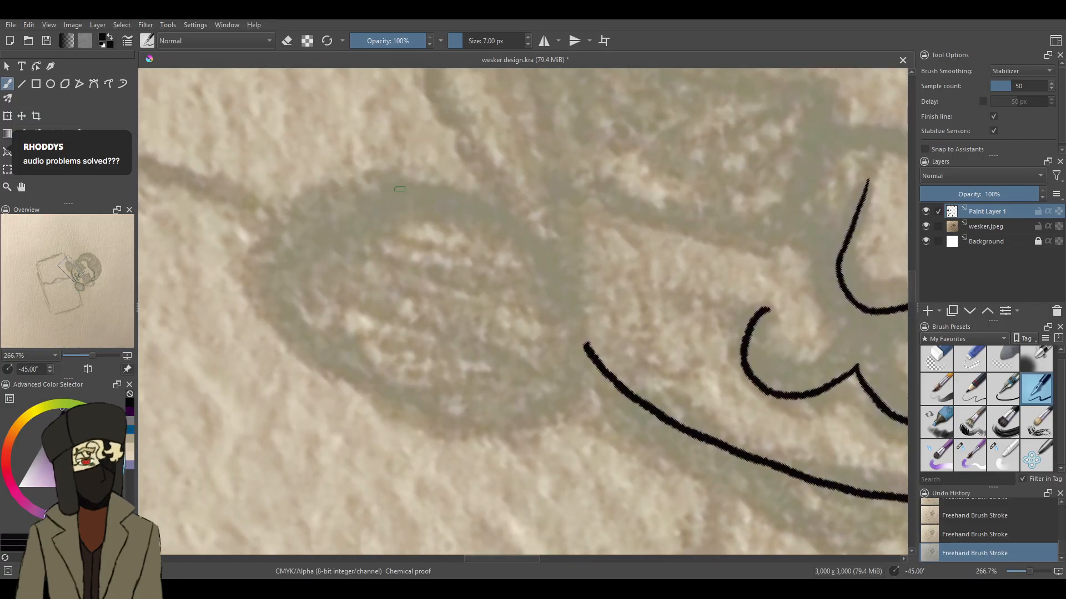
mouse_move(382, 183)
left_mouse_down()
mouse_move(489, 195)
mouse_move(530, 234)
mouse_move(563, 294)
mouse_move(568, 355)
left_mouse_up()
key("ctrl+z")
mouse_move(391, 180)
left_mouse_down()
mouse_move(502, 204)
mouse_move(563, 266)
mouse_move(589, 343)
mouse_move(557, 411)
mouse_move(511, 423)
mouse_move(382, 416)
mouse_move(312, 367)
mouse_move(281, 328)
mouse_move(272, 261)
mouse_move(322, 206)
mouse_move(406, 185)
mouse_move(326, 206)
left_mouse_up()
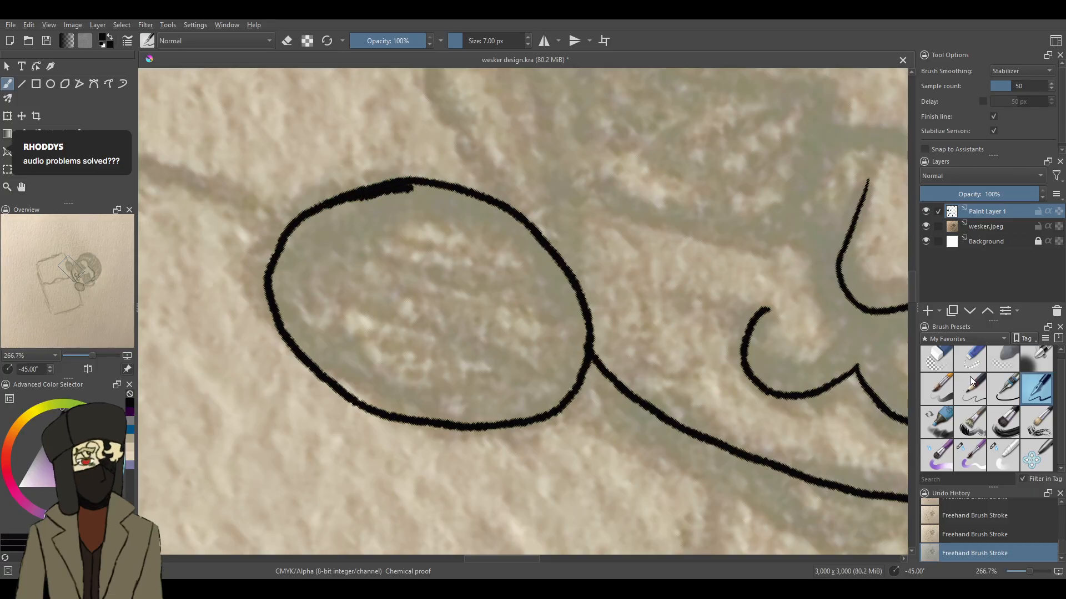
left_click(970, 362)
mouse_move(408, 195)
left_mouse_down()
mouse_move(358, 209)
mouse_move(347, 229)
left_mouse_up()
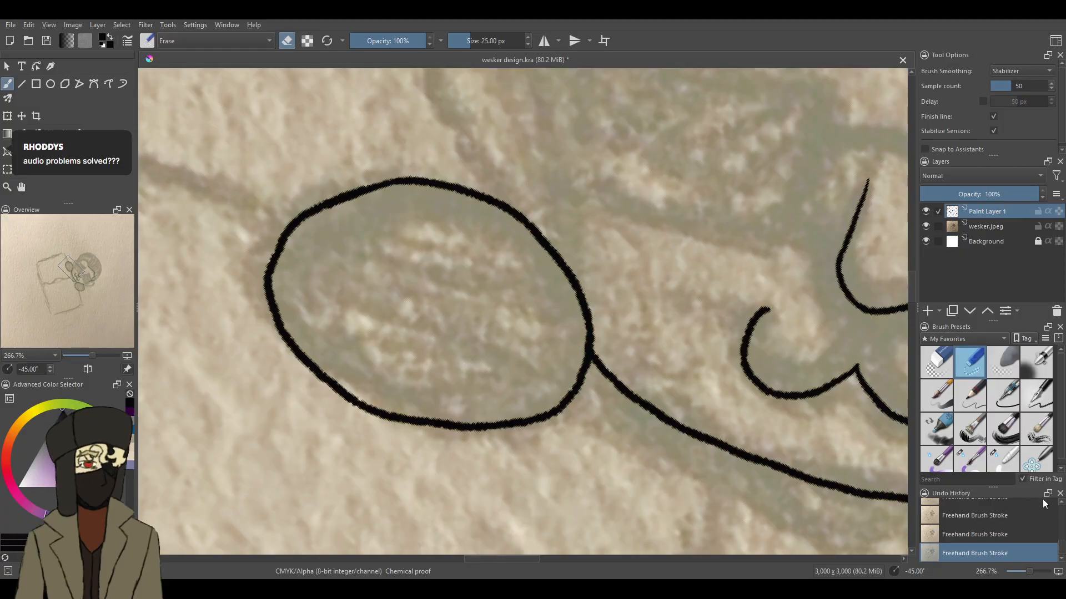
- Return to the 7 px inking pen and ink the side of the face above the second hand and the narrow ear beside it
left_click_drag(1028, 572, 1029, 570)
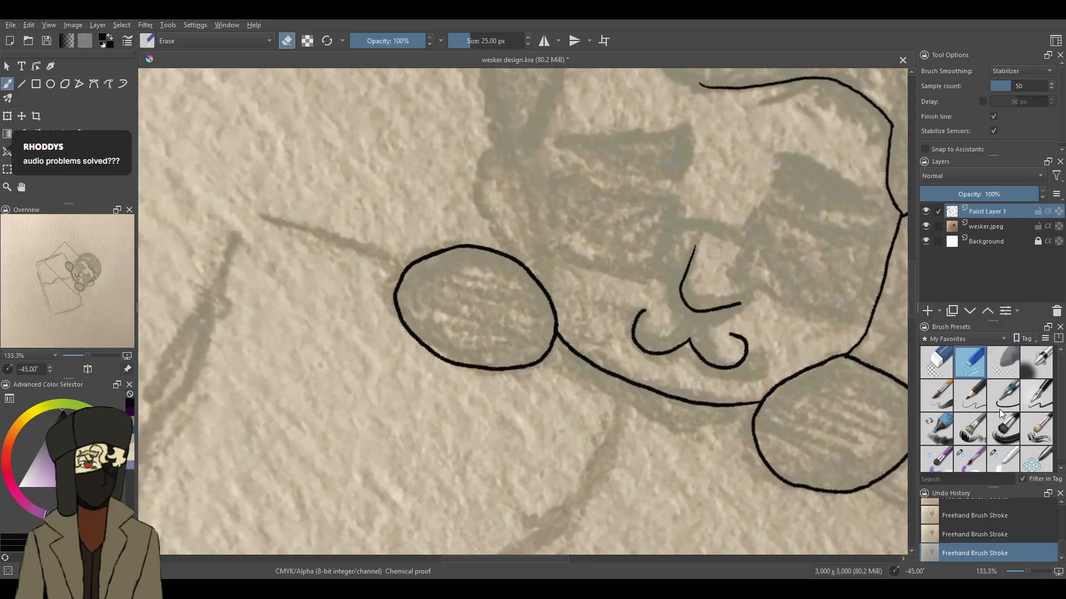
left_click(1035, 396)
scroll(911, 281, "up", 2)
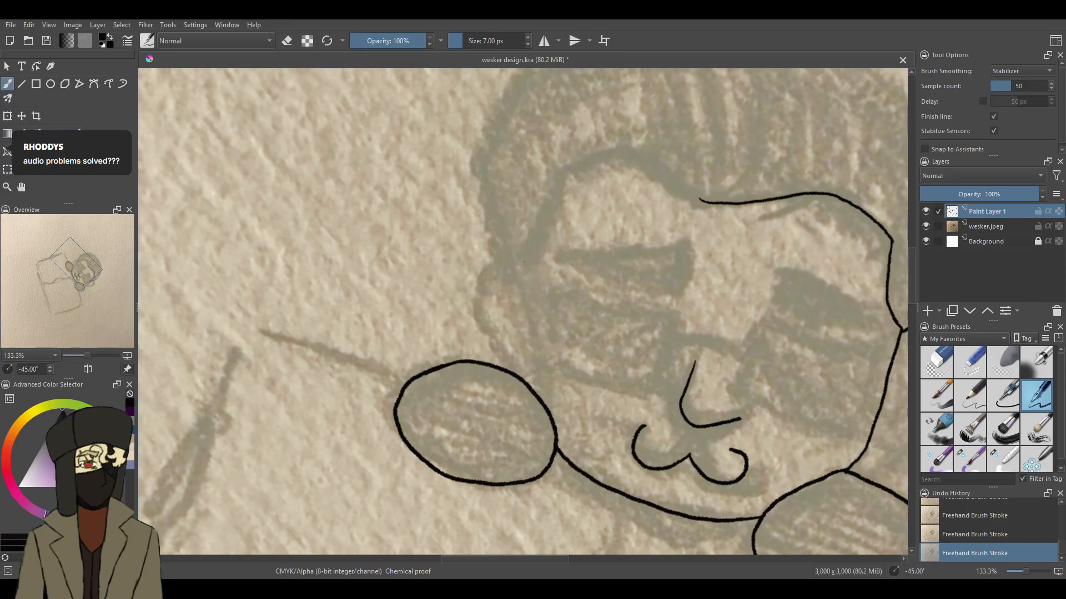
left_click_drag(519, 319, 517, 375)
key("ctrl+z")
left_click_drag(513, 308, 513, 351)
scroll(576, 558, "right", 3)
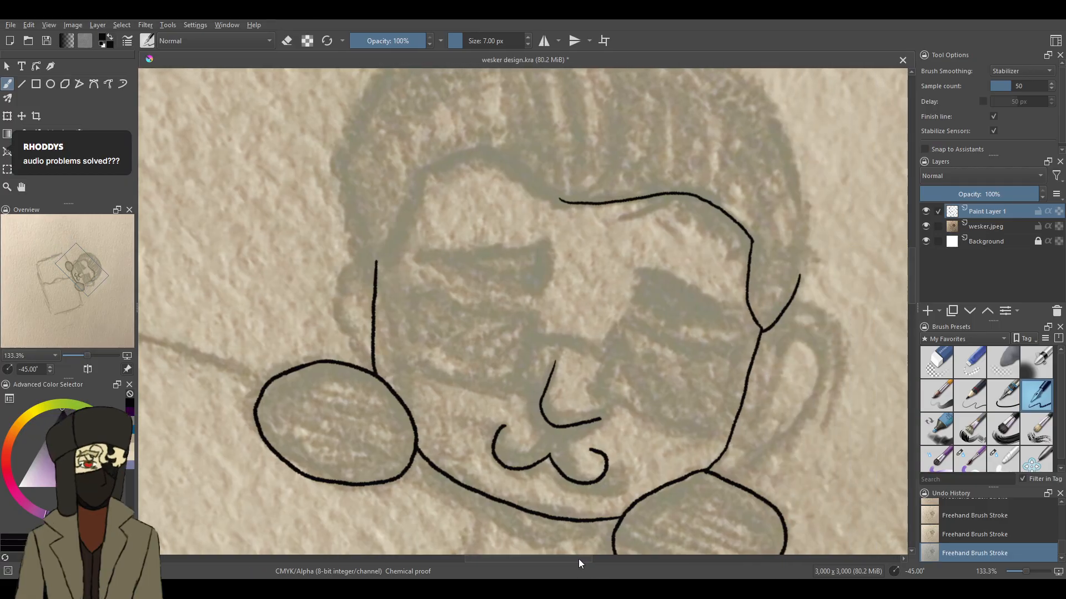
scroll(578, 558, "left", 2)
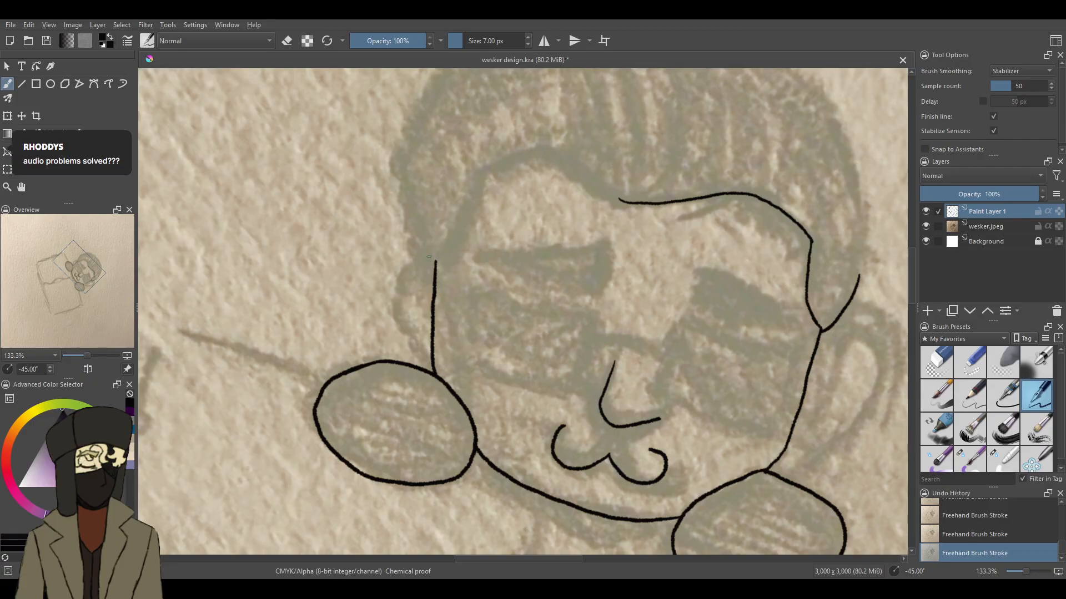
left_click_drag(415, 253, 397, 286)
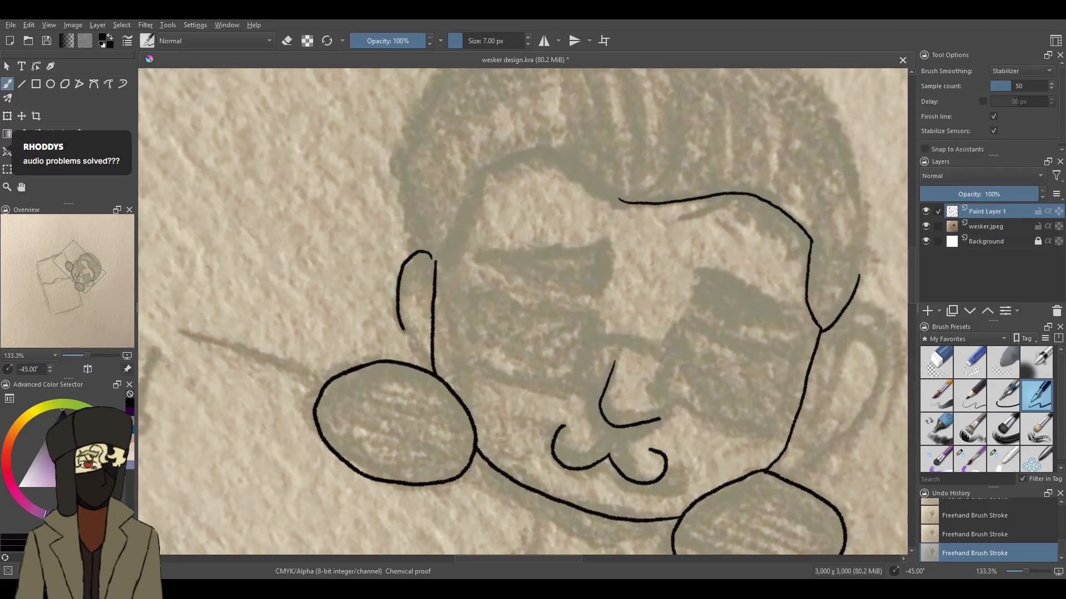
left_click_drag(417, 356, 432, 370)
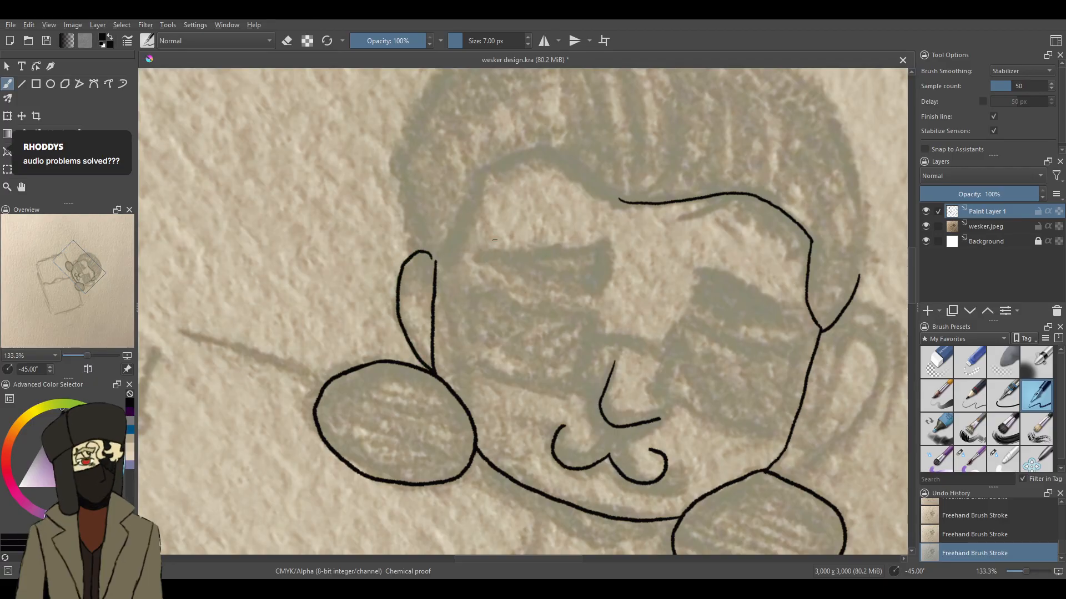
- Ink the sideburn edge above the narrow ear and a peaked hairline across the forehead to meet the existing hairline
mouse_move(482, 167)
left_mouse_down()
mouse_move(479, 208)
mouse_move(447, 254)
mouse_move(436, 251)
left_mouse_up()
left_click_drag(398, 149, 413, 248)
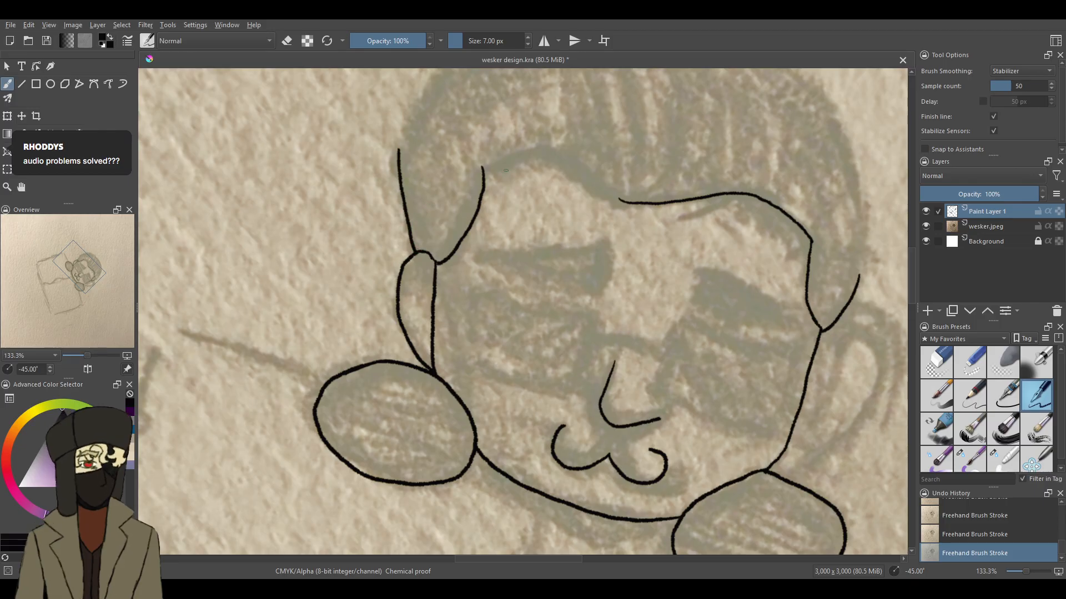
left_click_drag(482, 167, 503, 170)
key("ctrl+z")
key("ctrl+z")
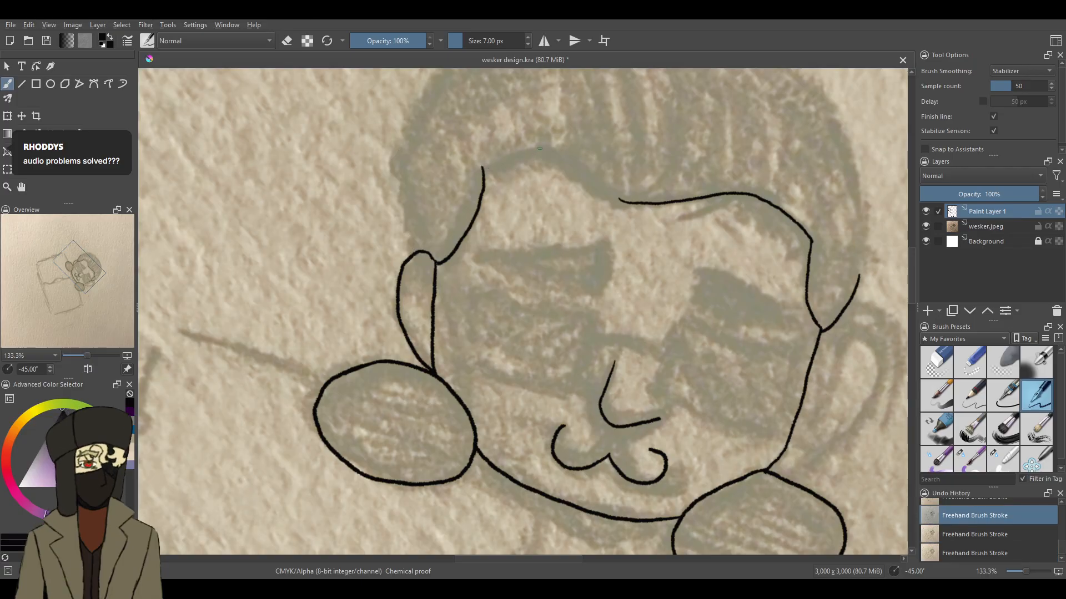
key("ctrl+shift+z")
key("ctrl+shift+z")
left_click_drag(509, 162, 481, 167)
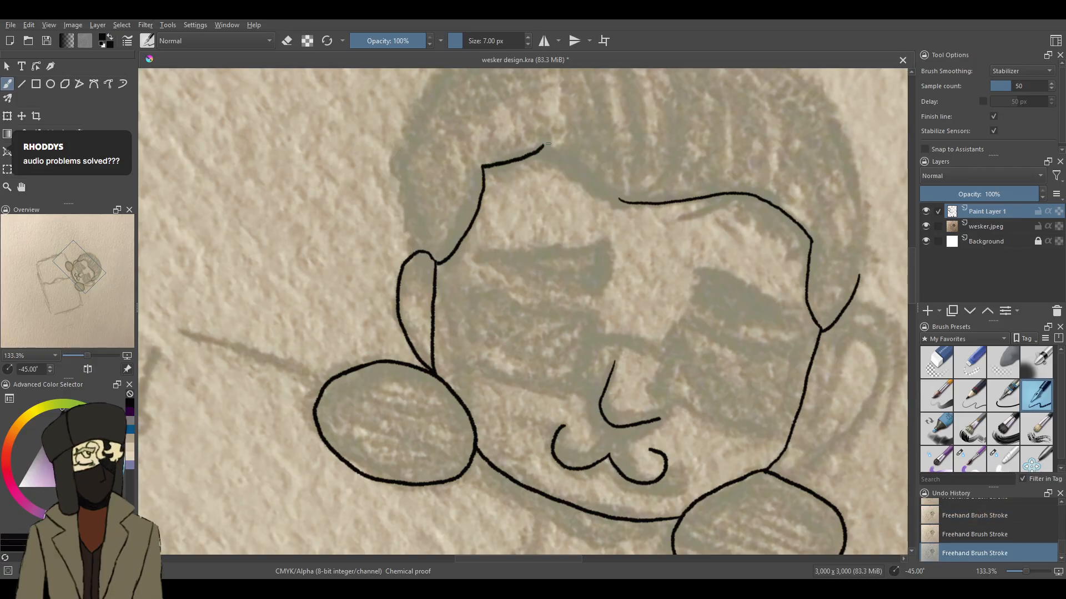
left_click_drag(553, 156, 628, 202)
left_click(970, 362)
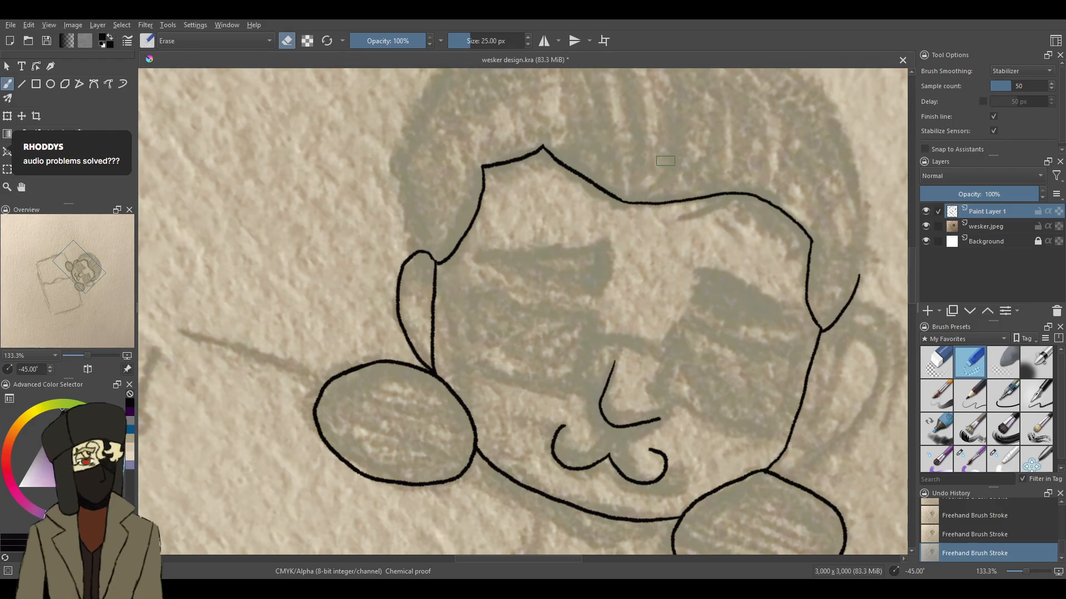
- Ink the outer contour of the hair over the top of the head from one ear to the other with the 7 px pen
mouse_move(911, 265)
left_mouse_down()
mouse_move(915, 246)
mouse_move(916, 262)
mouse_move(925, 254)
left_mouse_up()
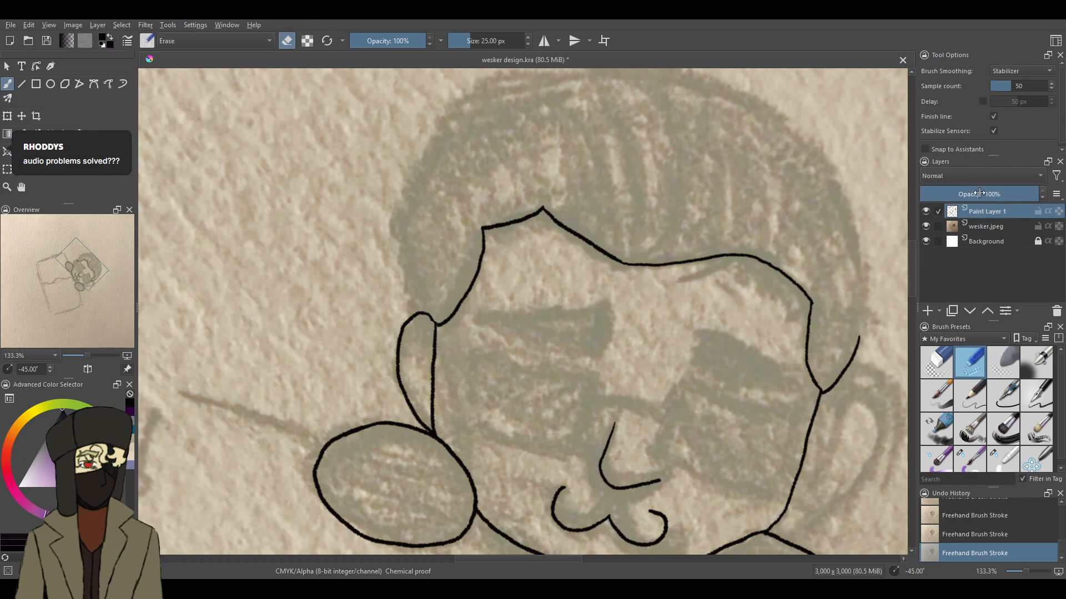
left_click(1033, 397)
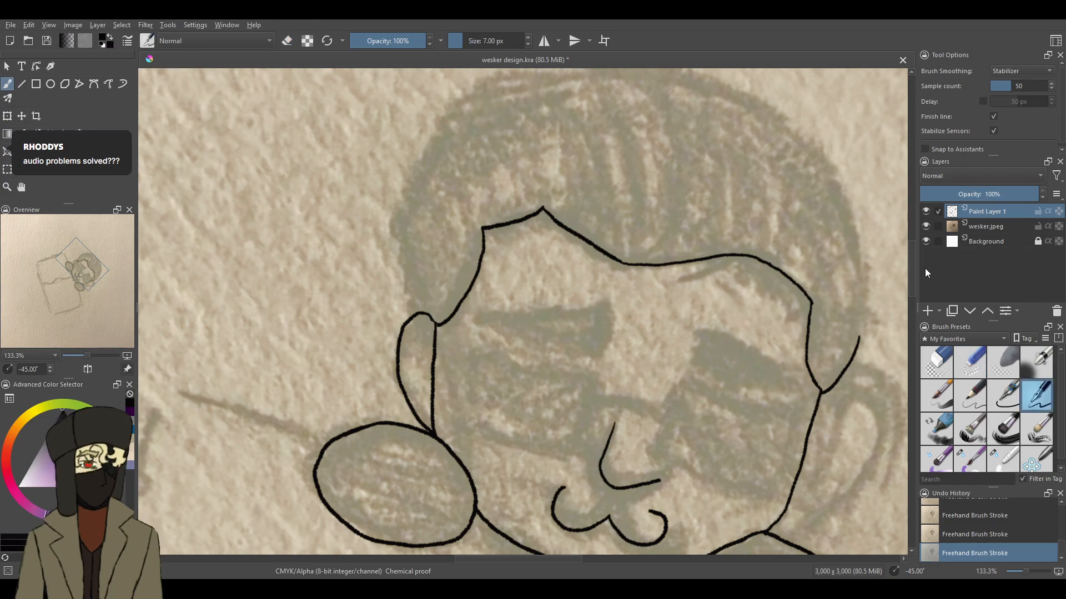
left_click_drag(913, 265, 912, 253)
mouse_move(618, 161)
left_mouse_down()
mouse_move(703, 171)
mouse_move(752, 196)
mouse_move(836, 287)
mouse_move(861, 383)
left_mouse_up()
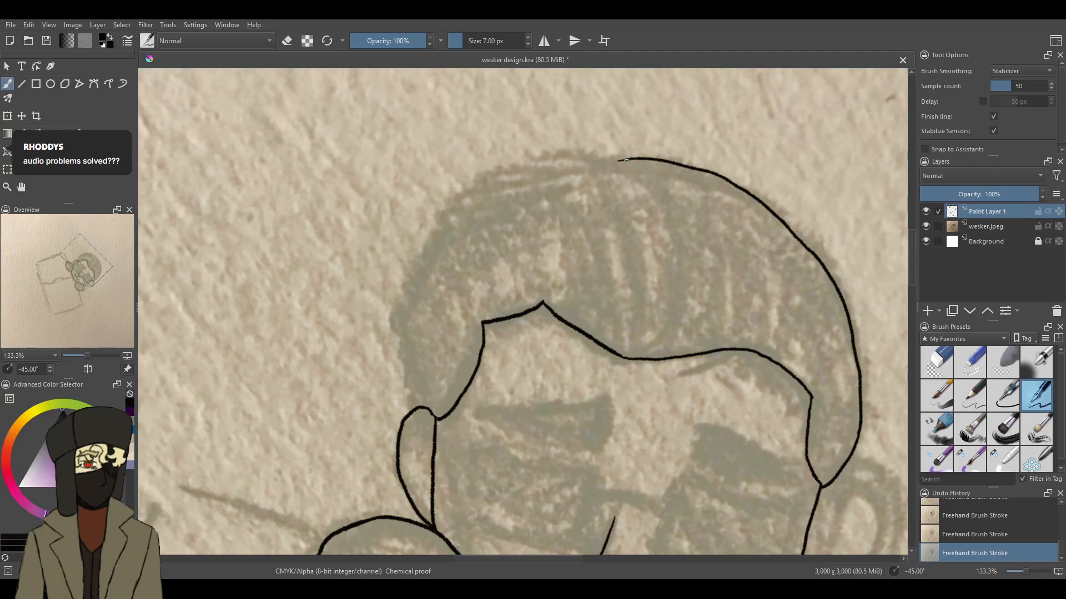
mouse_move(618, 161)
left_mouse_down()
mouse_move(498, 178)
mouse_move(441, 216)
mouse_move(395, 287)
mouse_move(405, 411)
left_mouse_up()
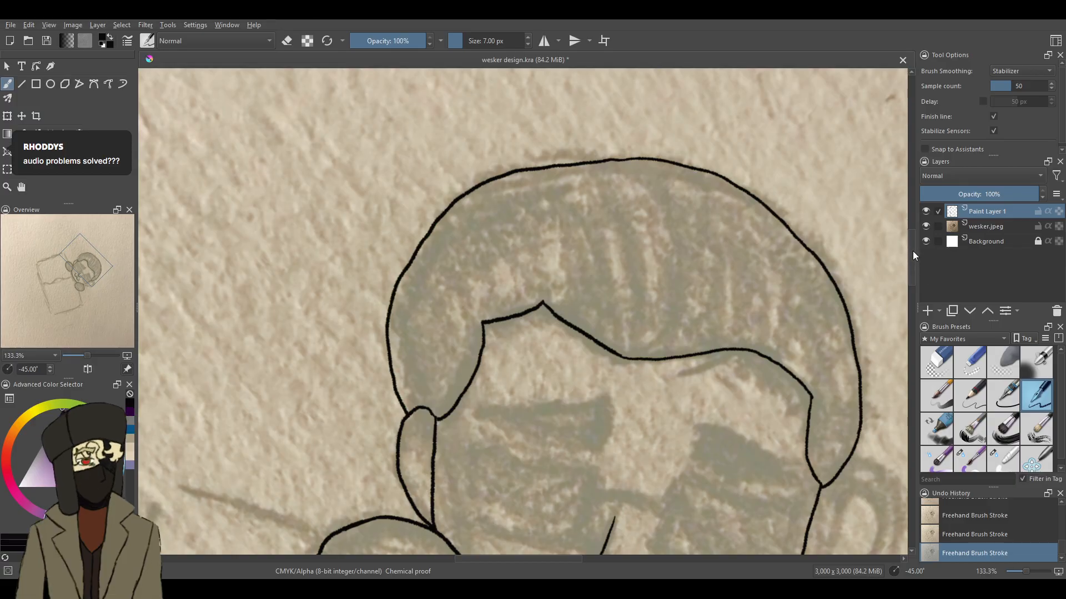
- Erase the pointed hairline section with a 50 px eraser and redraw it as a smooth curve down to the narrow ear
scroll(912, 251, "down", 5)
left_click(943, 363)
mouse_move(562, 182)
left_mouse_down()
mouse_move(535, 167)
mouse_move(491, 183)
left_mouse_up()
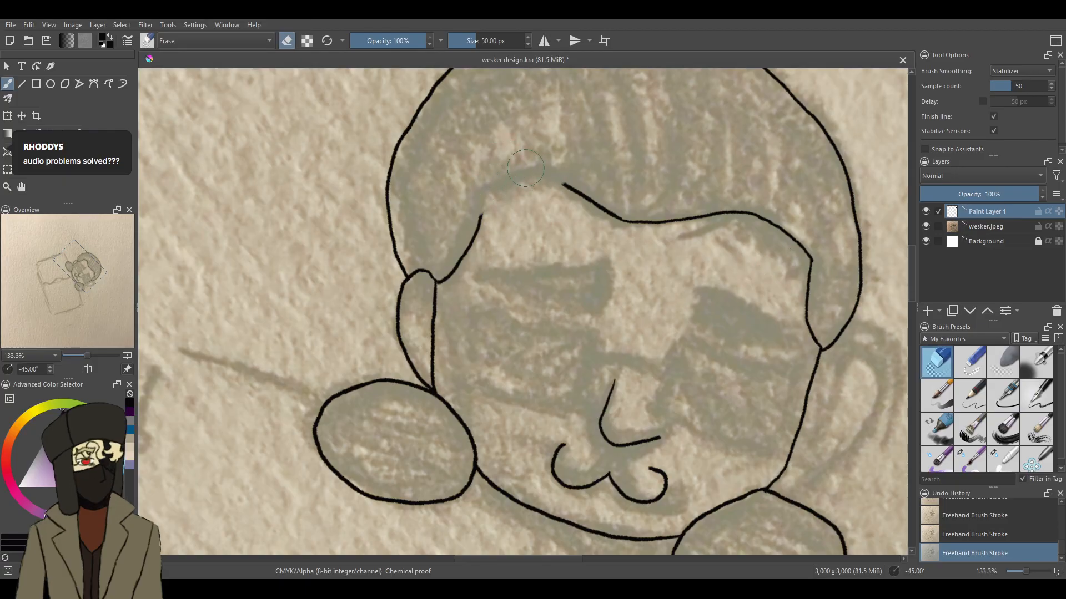
left_click(1036, 395)
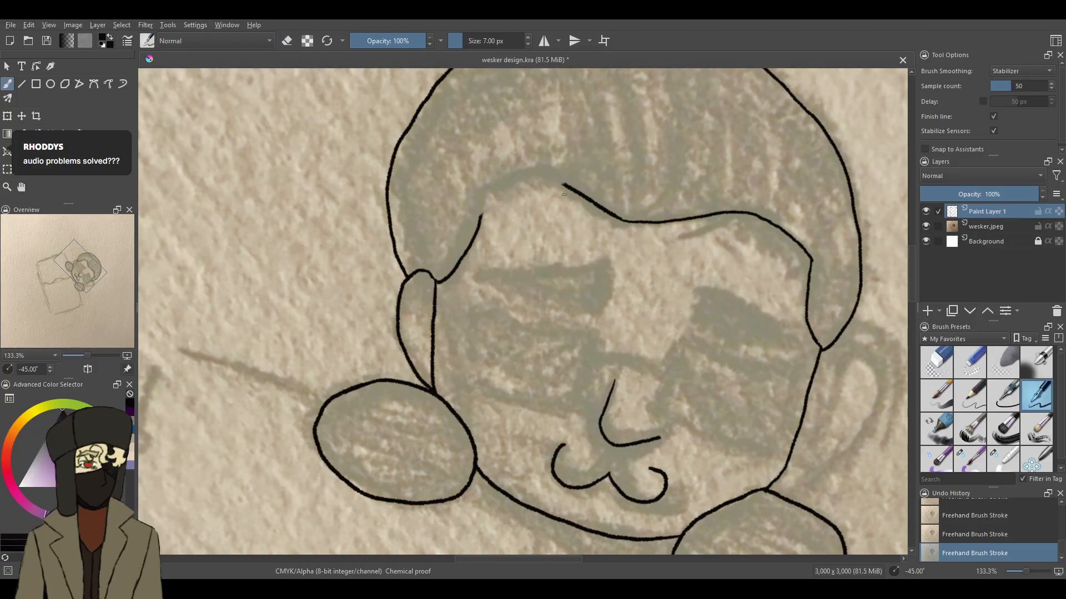
mouse_move(555, 179)
left_mouse_down()
mouse_move(475, 191)
mouse_move(463, 240)
left_mouse_up()
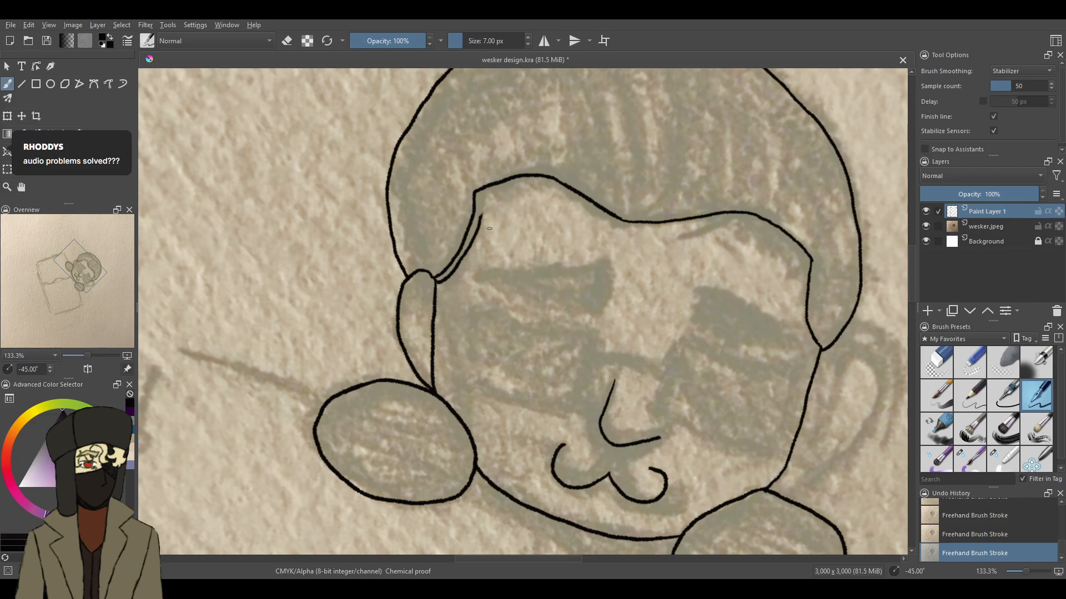
- Erase the leftover doubled sideburn line above the narrow ear with the 25 px eraser
left_click(1003, 362)
left_click(970, 362)
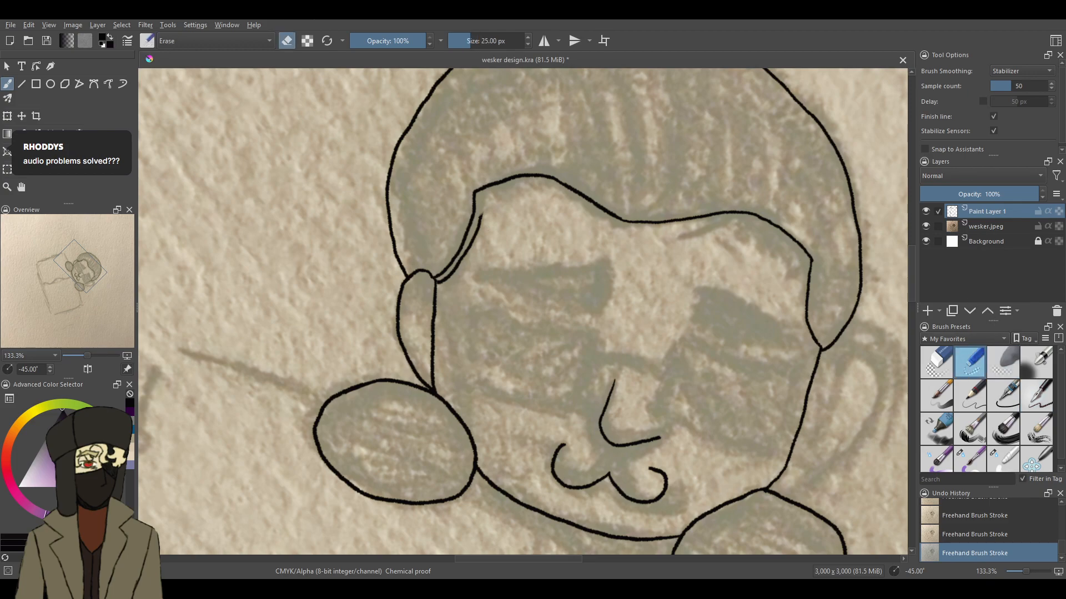
left_click_drag(482, 216, 442, 290)
key("ctrl+z")
left_click_drag(484, 215, 444, 285)
- Switch back to the 7 px inking pen and outline both wedge-shaped eyebrows above the sunglasses
left_click(1032, 397)
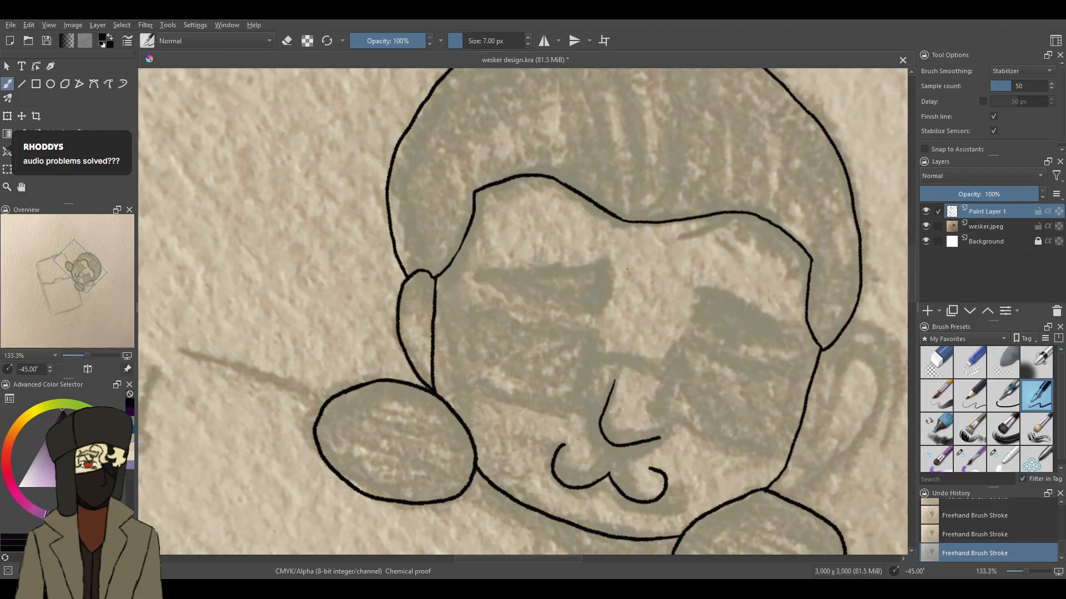
mouse_move(607, 266)
left_mouse_down()
mouse_move(606, 286)
mouse_move(527, 292)
mouse_move(488, 278)
left_mouse_up()
left_click_drag(607, 266, 485, 272)
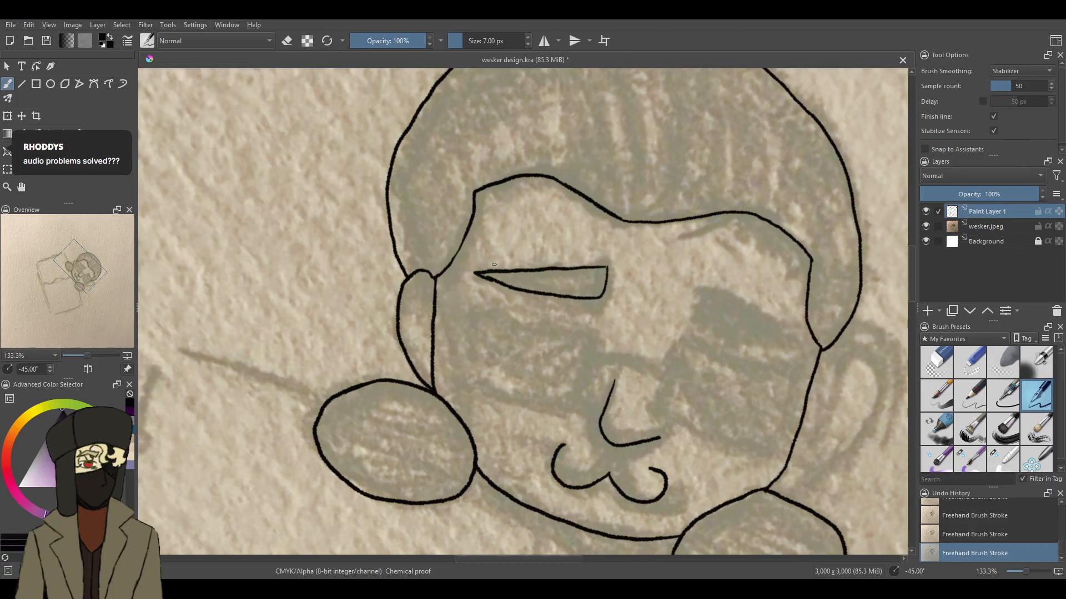
mouse_move(698, 284)
left_mouse_down()
mouse_move(686, 317)
mouse_move(698, 286)
mouse_move(746, 305)
mouse_move(798, 348)
mouse_move(682, 320)
left_mouse_up()
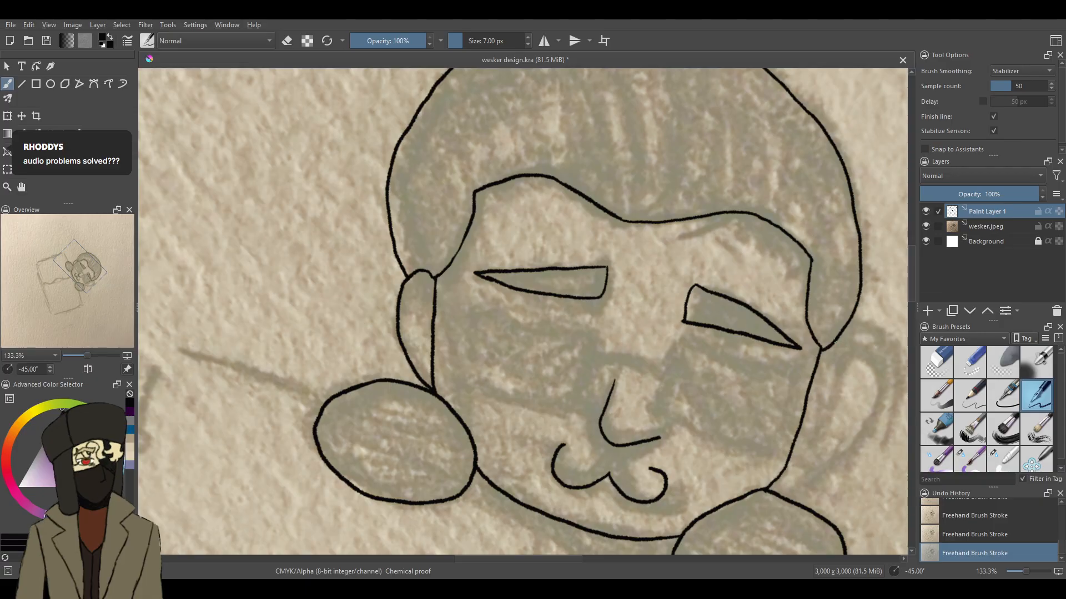
- Ink the ear outline on the opposite side of the face and add crossed detail lines inside both ears
key("ctrl+z")
key("ctrl+z")
mouse_move(822, 350)
left_mouse_down()
mouse_move(856, 373)
mouse_move(854, 404)
mouse_move(825, 454)
mouse_move(792, 463)
left_mouse_up()
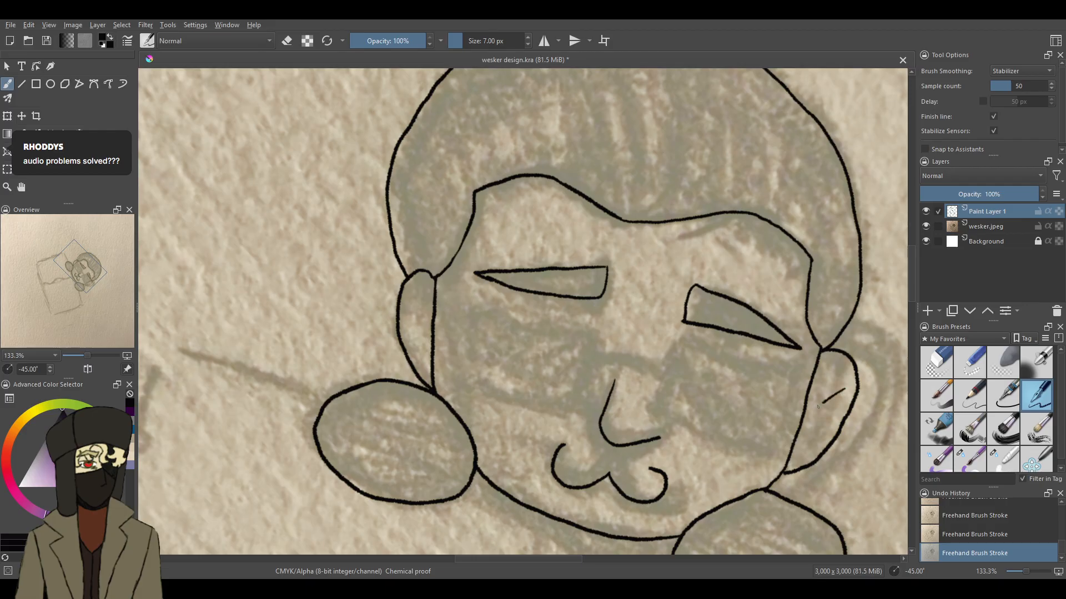
left_click_drag(826, 377, 819, 444)
left_click_drag(430, 289, 400, 332)
left_click_drag(408, 287, 422, 343)
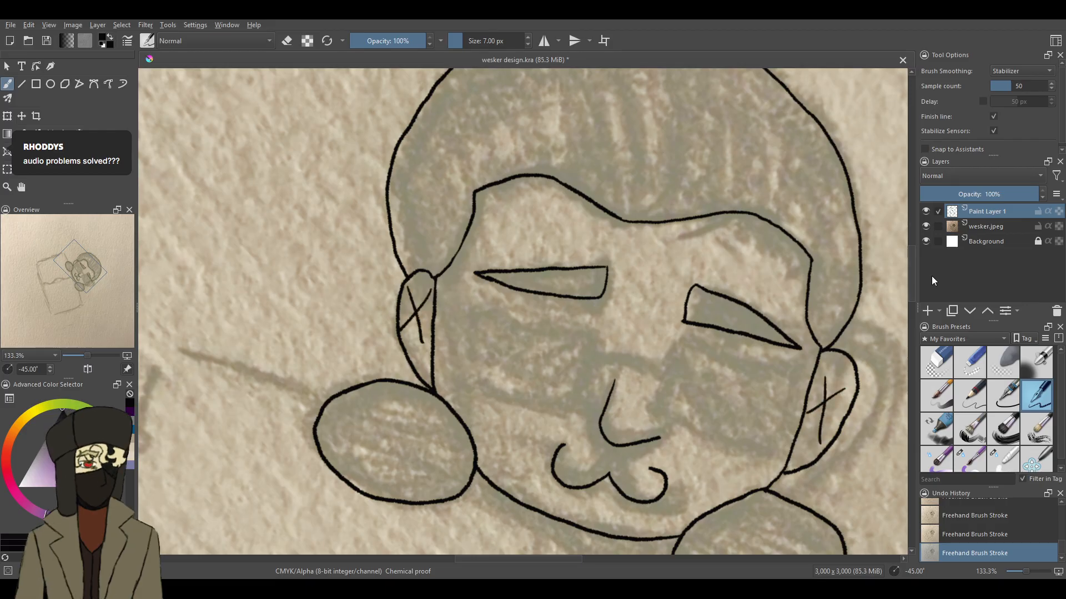
- Add a new paint layer above Paint Layer 1 and undo the short trial stroke drawn beside the nose
mouse_move(915, 272)
left_mouse_down()
mouse_move(911, 236)
mouse_move(910, 305)
mouse_move(908, 276)
left_mouse_up()
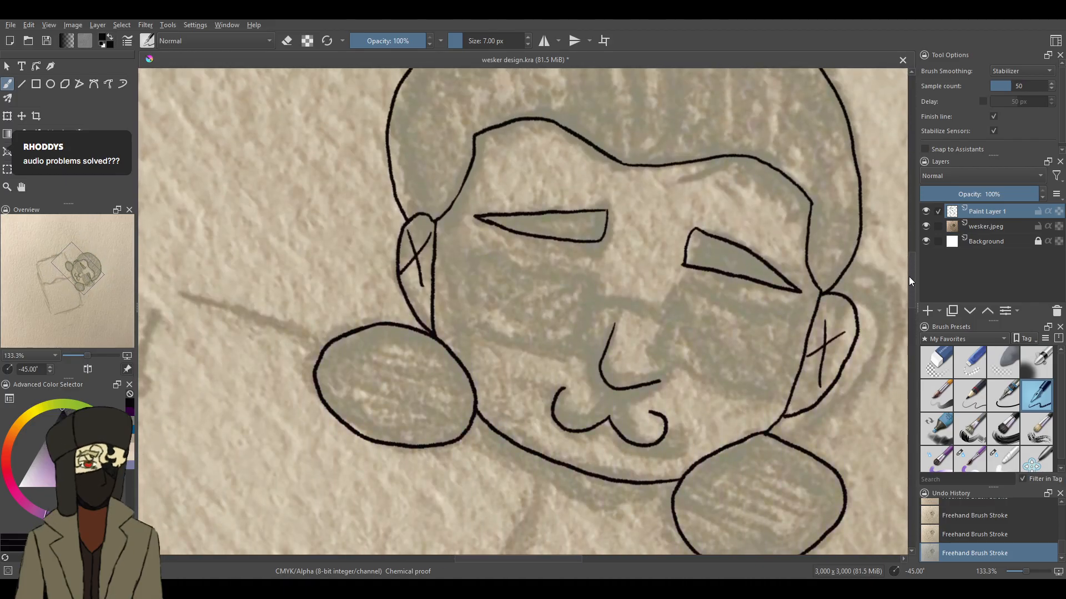
left_click(925, 312)
left_click_drag(597, 281, 585, 338)
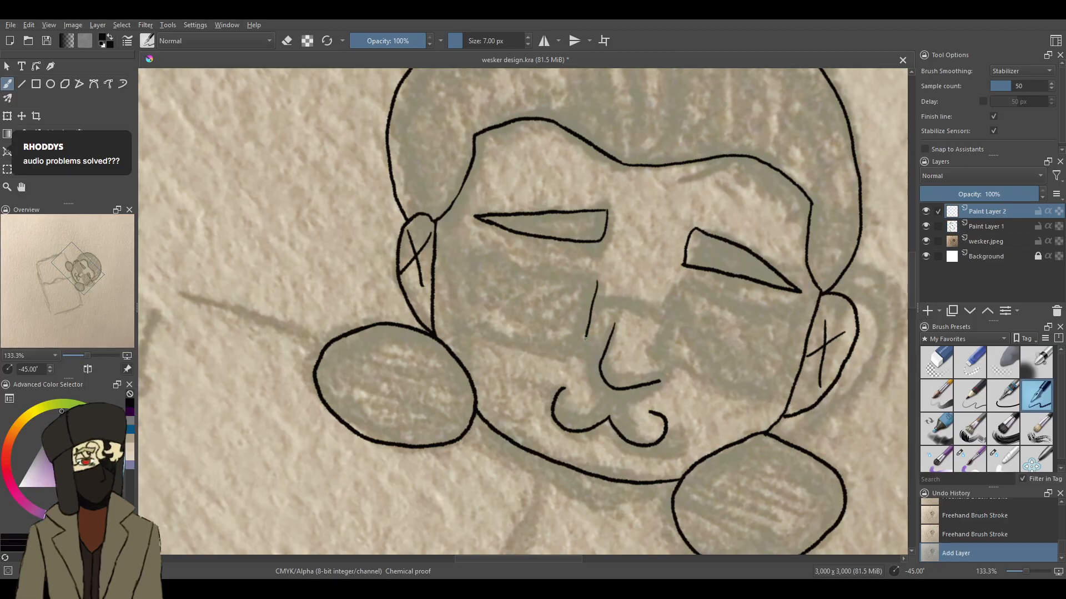
key("ctrl+z")
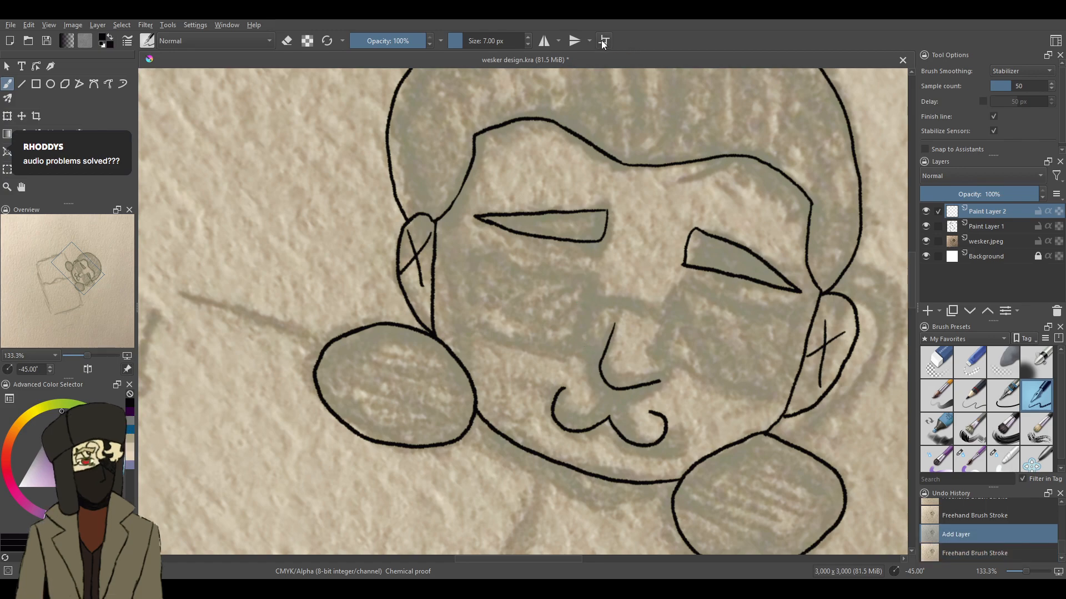
left_click(545, 41)
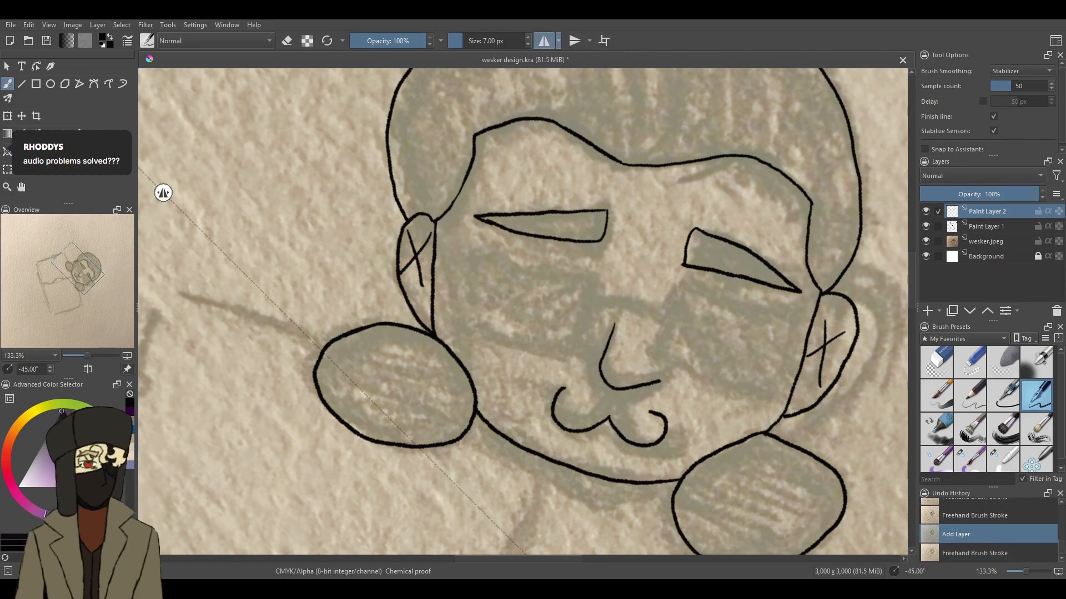
left_click(544, 40)
left_click(574, 40)
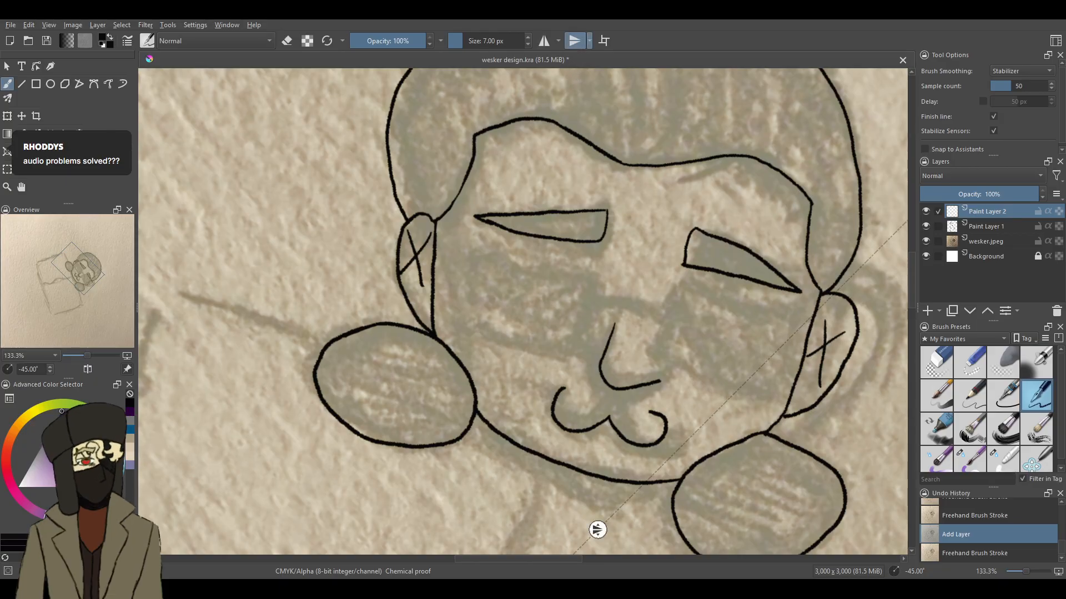
left_click_drag(597, 530, 517, 418)
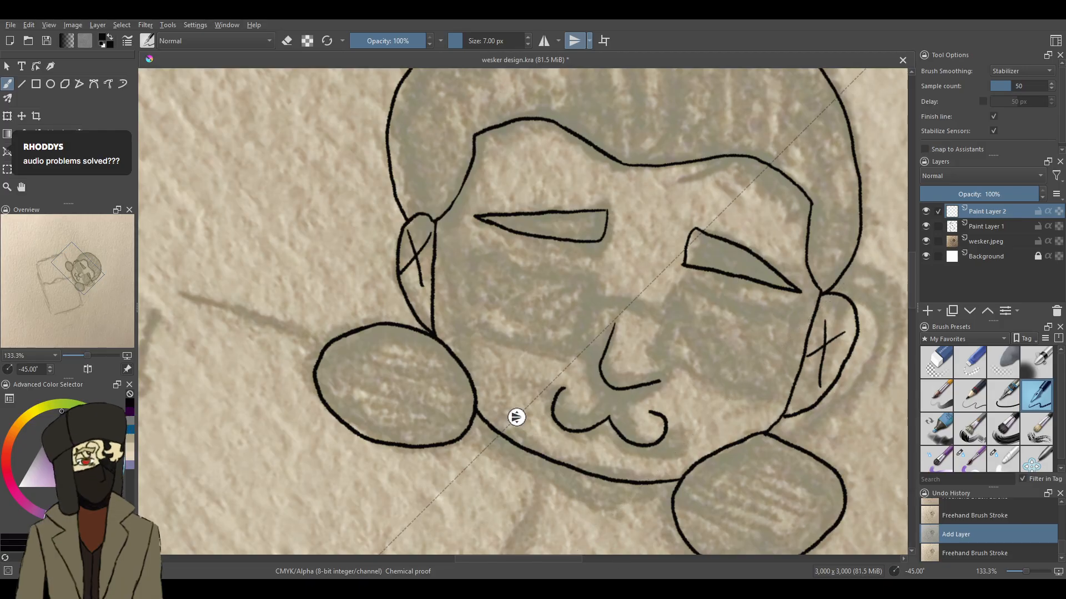
left_click_drag(1022, 569, 1027, 569)
left_click(575, 41)
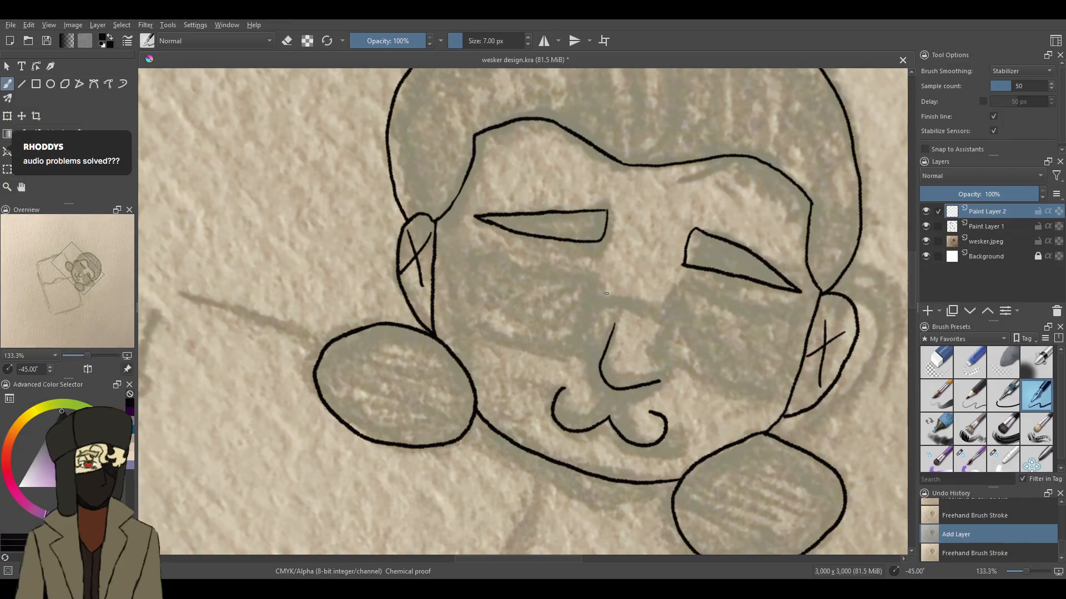
- Ink both rectangular sunglass lenses and the curved bridge on the new layer, and clean up the lens corner with the 25 px eraser
mouse_move(606, 273)
left_mouse_down()
mouse_move(586, 344)
mouse_move(479, 322)
mouse_move(464, 308)
mouse_move(476, 251)
mouse_move(606, 273)
left_mouse_up()
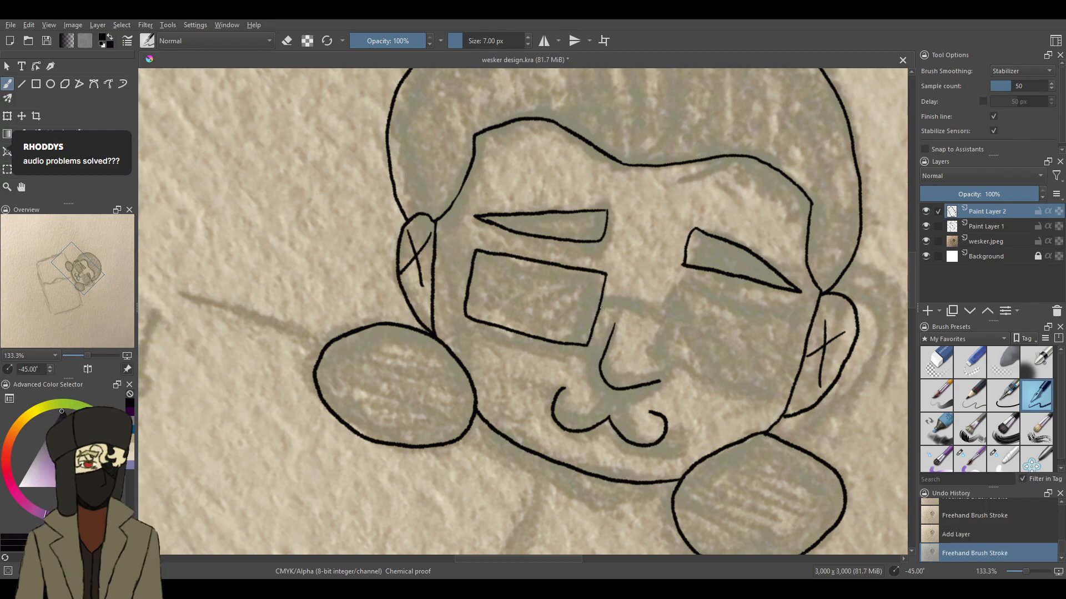
mouse_move(671, 287)
left_mouse_down()
mouse_move(651, 358)
mouse_move(771, 392)
mouse_move(791, 322)
mouse_move(668, 288)
left_mouse_up()
left_click(958, 371)
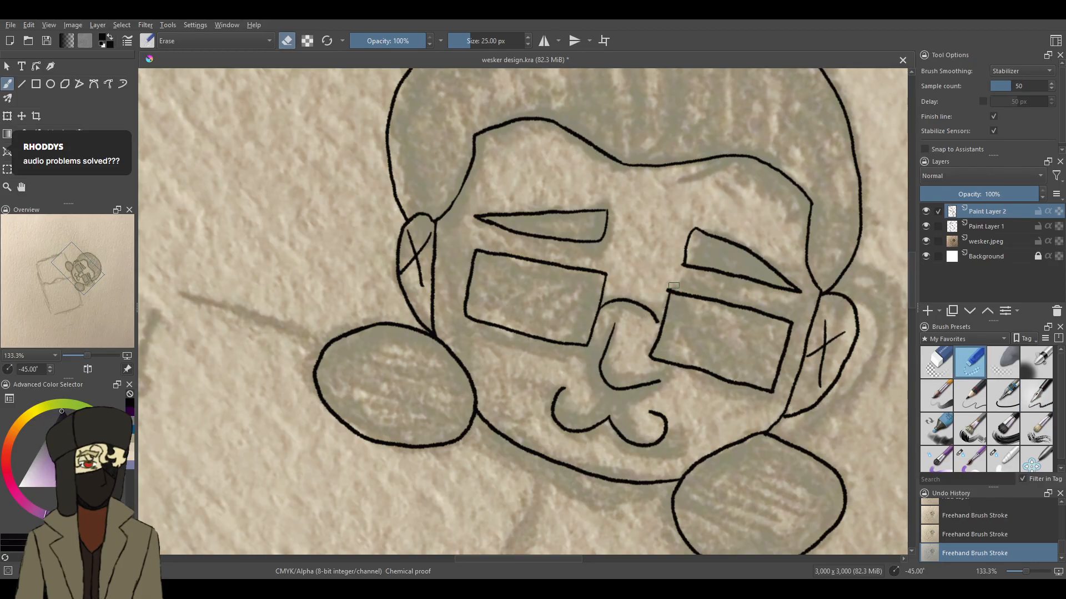
left_click_drag(664, 284, 664, 289)
- Hide the wesker.jpeg sketch layer to check the line art on white, and show it again
left_click_drag(1025, 576, 1020, 572)
left_click(925, 241)
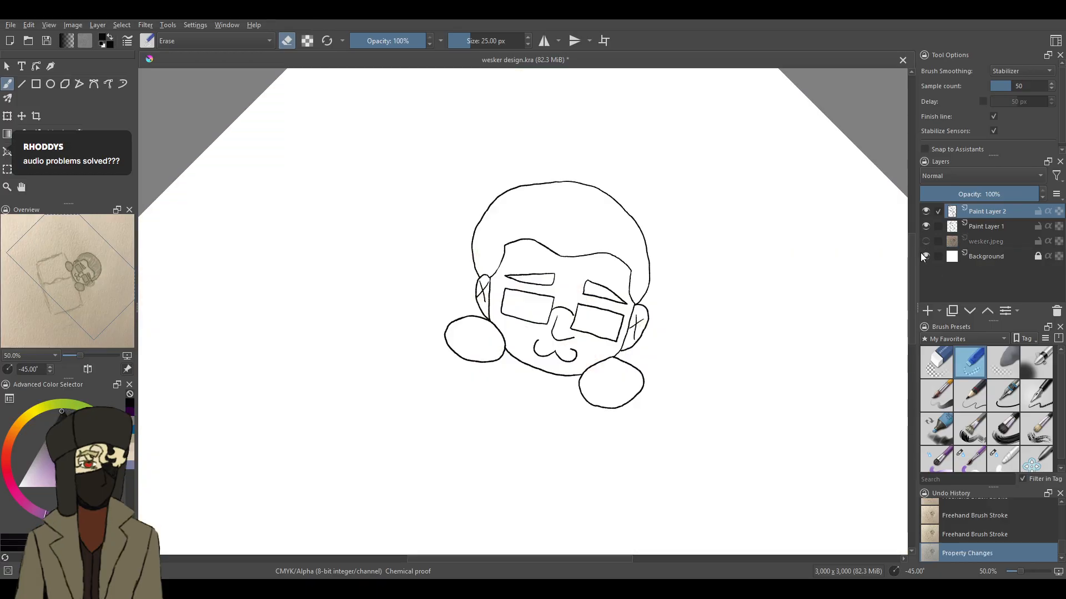
left_click(924, 241)
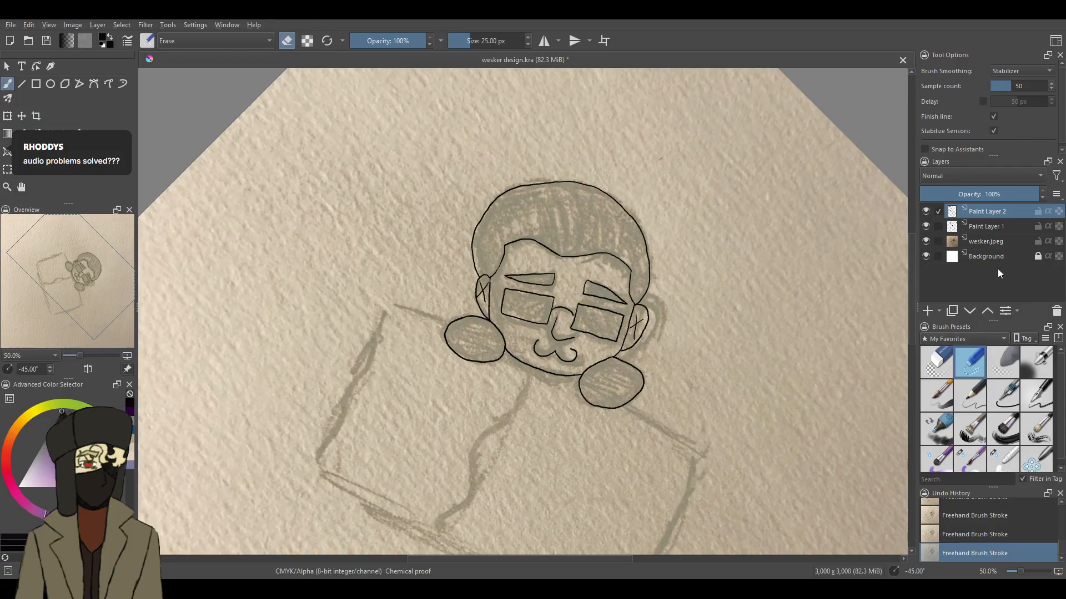
- Rename the sunglasses layer to glasses and Paint Layer 1 to main lines
left_click(990, 226)
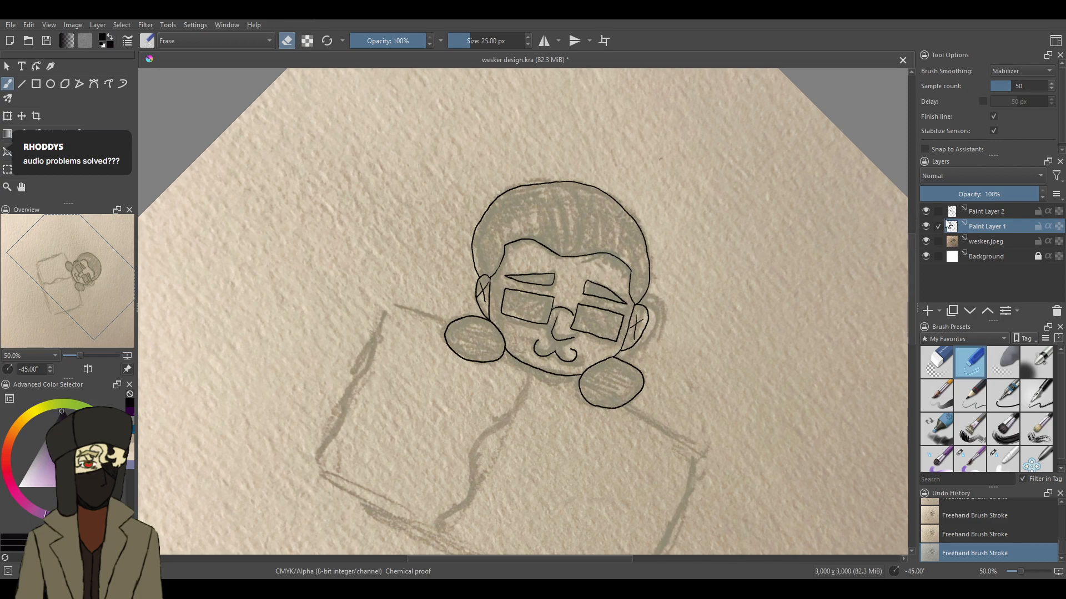
double_click(978, 213)
type("glasses")
key("Return")
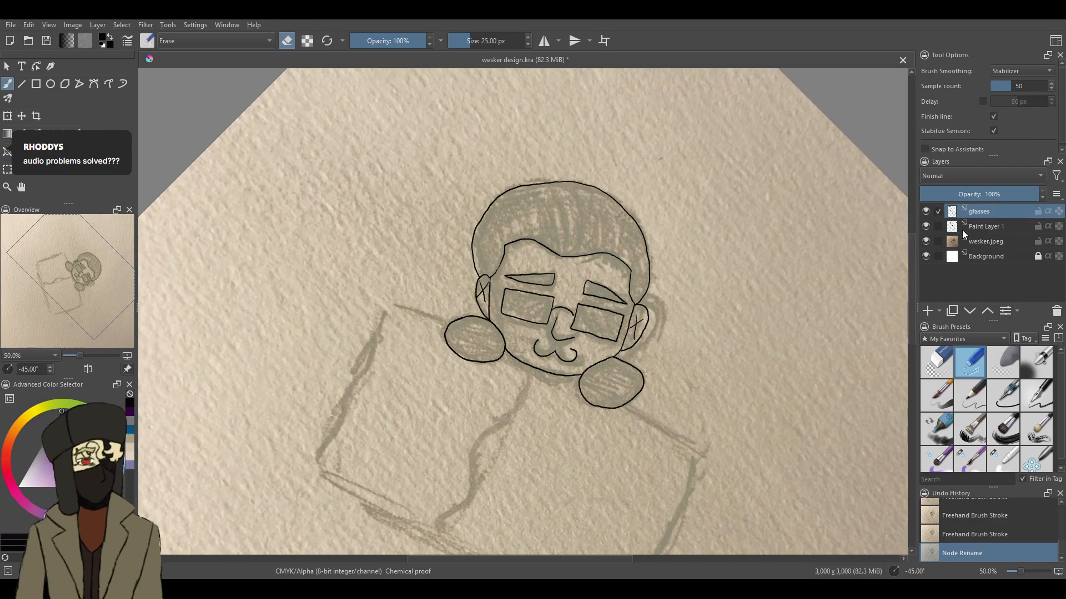
double_click(993, 225)
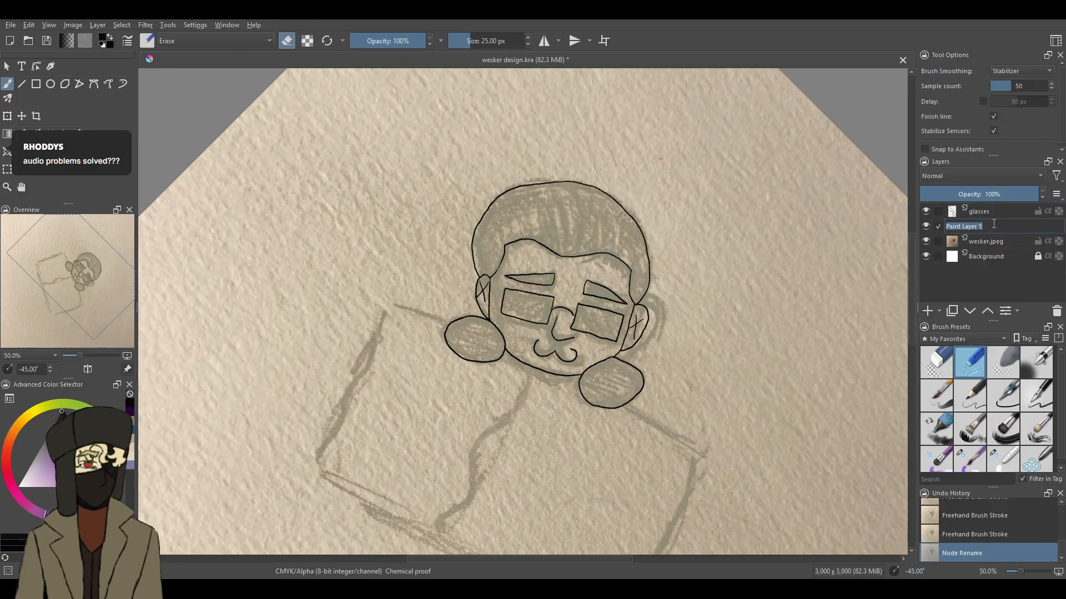
type("main lines")
key("Return")
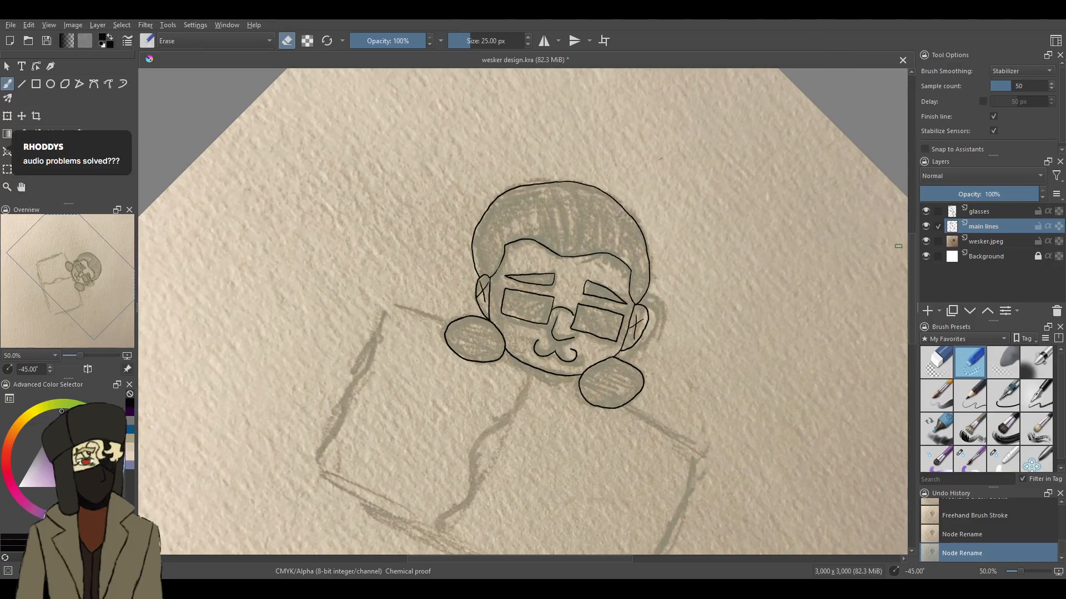
- With the 7 px inking pen, ink the blanket's edge from the hand beside the narrow ear around two corners on the main lines layer
left_click_drag(910, 251, 909, 275)
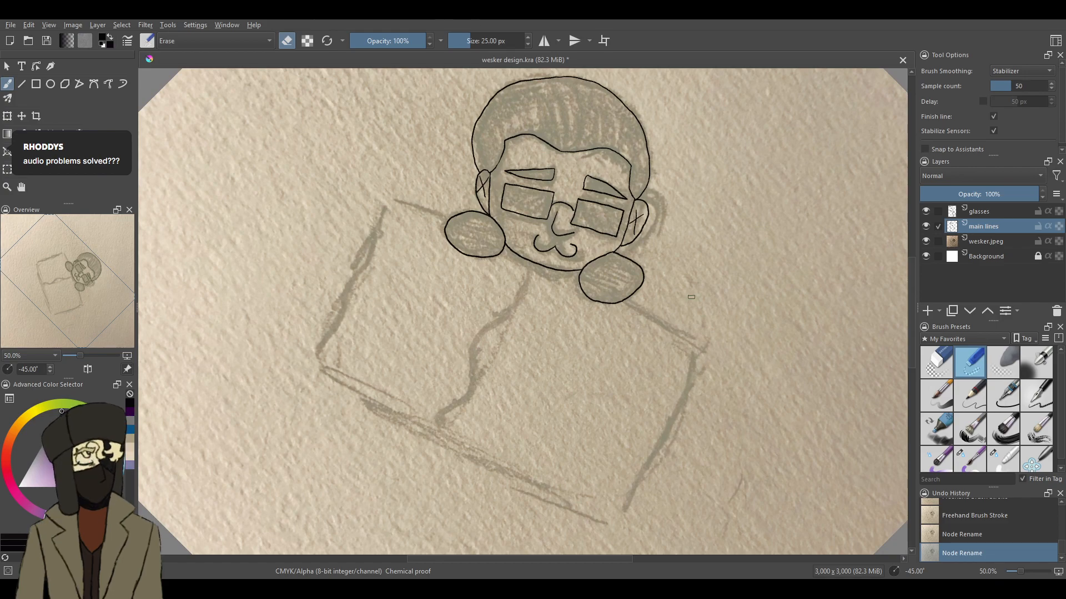
left_click(1031, 408)
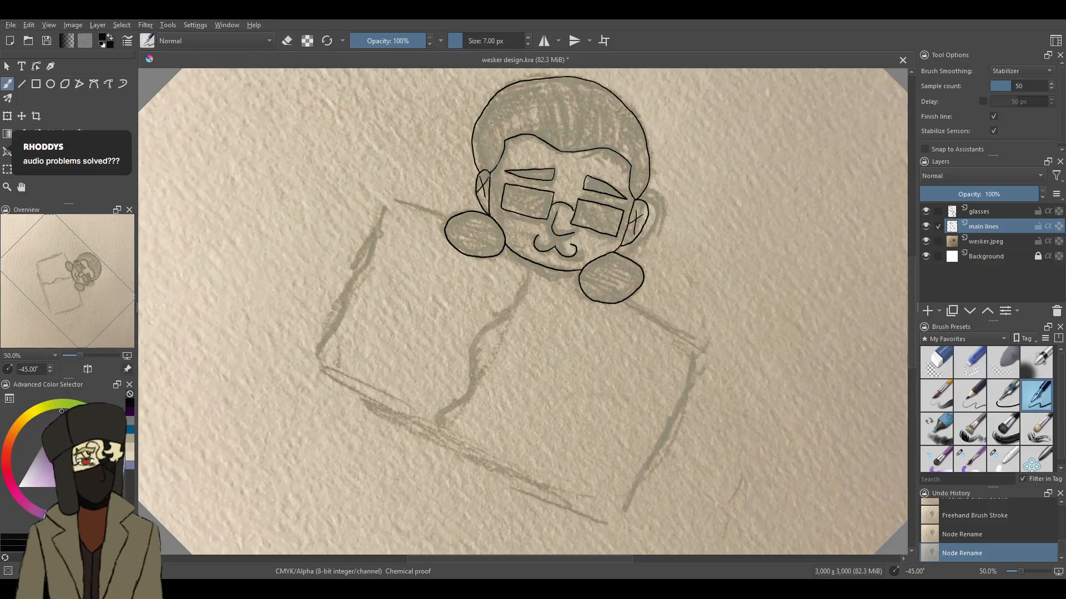
left_click_drag(1020, 572, 1027, 570)
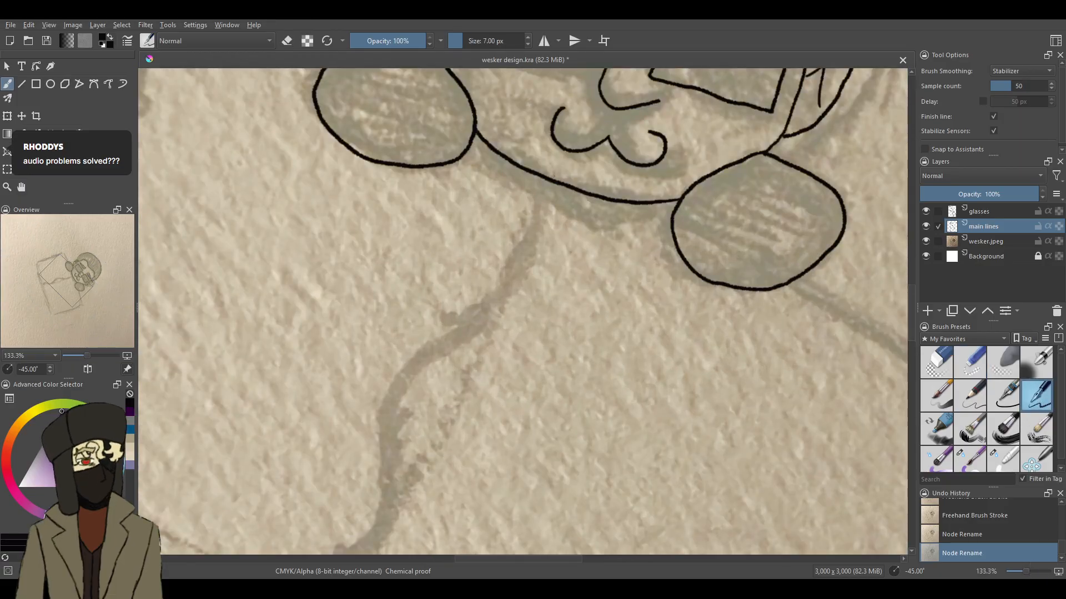
left_click_drag(911, 298, 909, 277)
mouse_move(328, 213)
left_mouse_down()
mouse_move(189, 146)
mouse_move(175, 154)
mouse_move(162, 205)
left_mouse_up()
left_click_drag(1026, 572, 1022, 571)
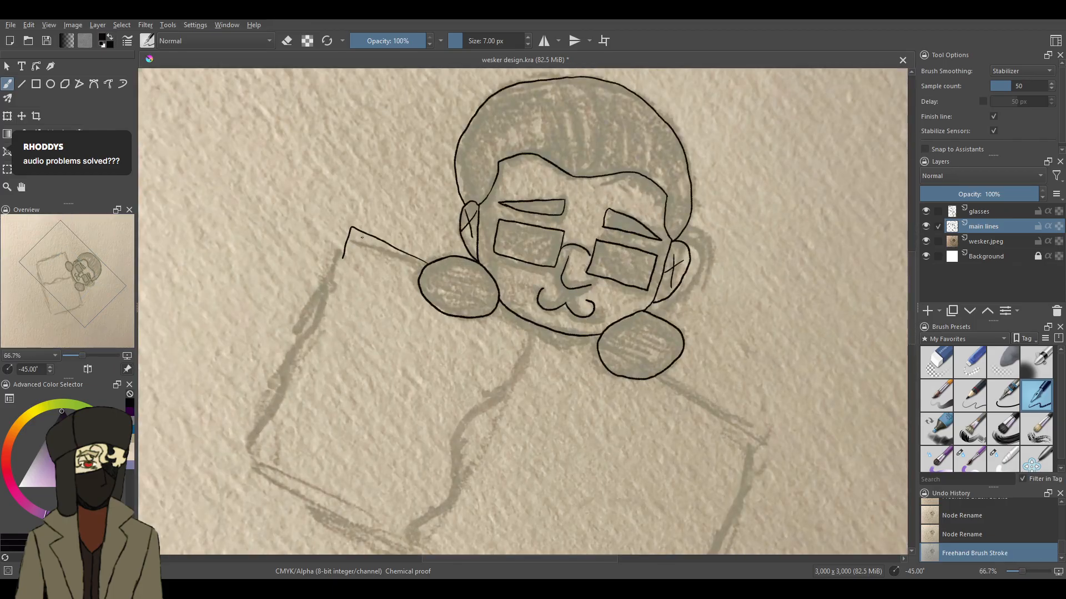
key("ctrl+z")
mouse_move(424, 266)
left_mouse_down()
mouse_move(346, 230)
mouse_move(261, 446)
mouse_move(264, 467)
mouse_move(378, 518)
left_mouse_up()
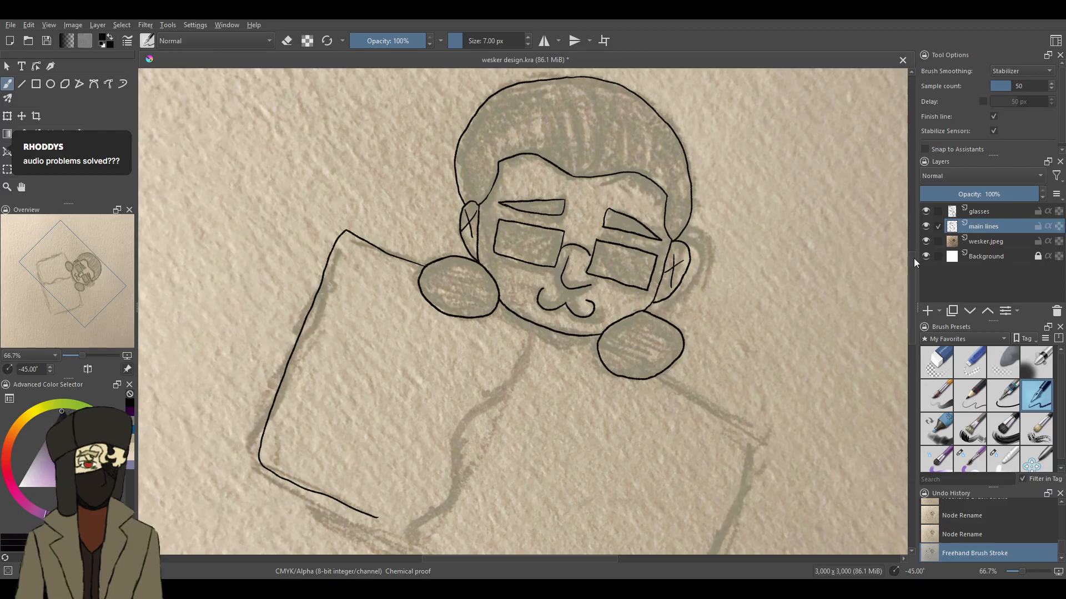
- Ink the rest of the blanket outline from the other hand around its remaining corners until it meets the first line
left_click_drag(917, 268, 920, 280)
scroll(913, 277, "down", 4)
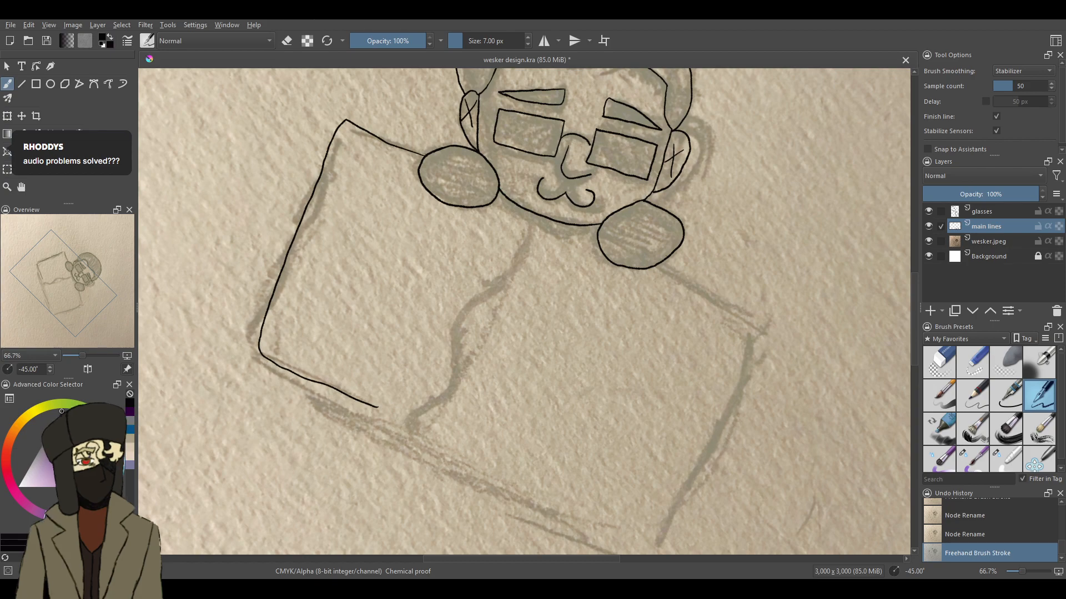
mouse_move(668, 257)
left_mouse_down()
mouse_move(766, 315)
mouse_move(768, 337)
mouse_move(759, 399)
mouse_move(720, 493)
mouse_move(669, 550)
mouse_move(488, 494)
mouse_move(302, 377)
left_mouse_up()
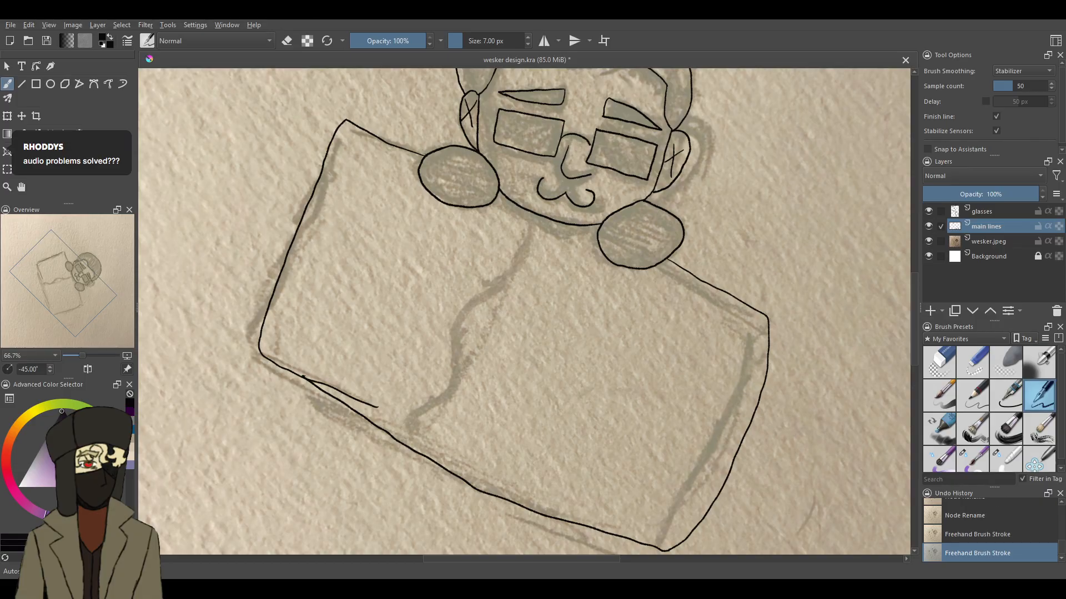
- Erase the overlapping line end on the blanket's lower edge with the 25 px eraser on the main lines layer
left_click(968, 366)
left_click_drag(379, 408, 362, 401)
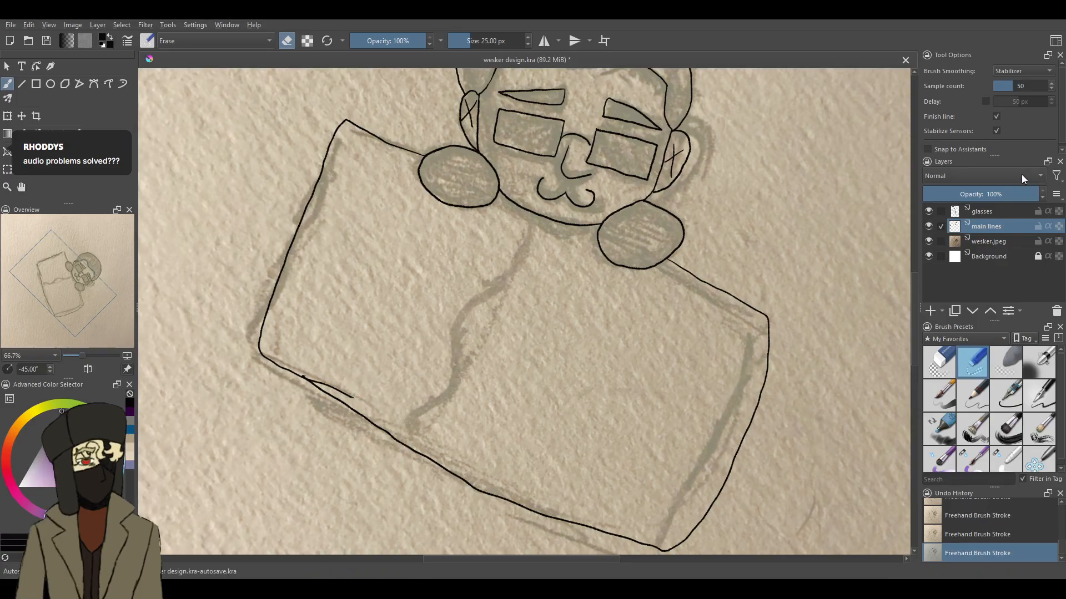
left_click(985, 243)
left_click(986, 227)
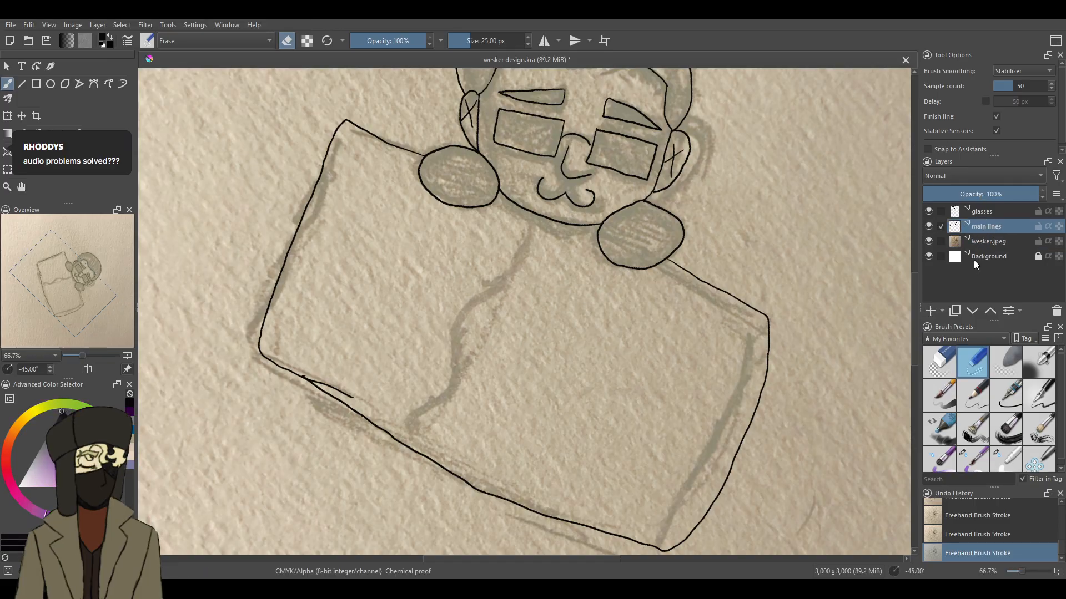
left_click_drag(356, 396, 304, 377)
- Return to the 7 px inking pen and ink the wavy fold line from the chin to the blanket's lower edge
key("/")
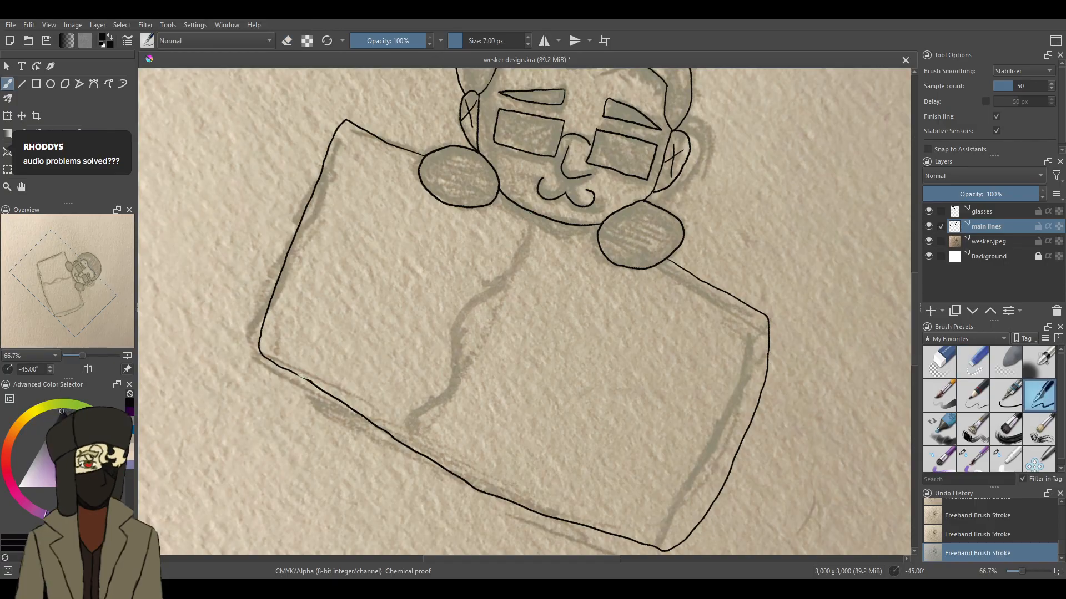
mouse_move(529, 211)
left_mouse_down()
mouse_move(519, 267)
mouse_move(460, 309)
mouse_move(448, 345)
mouse_move(456, 373)
mouse_move(428, 415)
left_mouse_up()
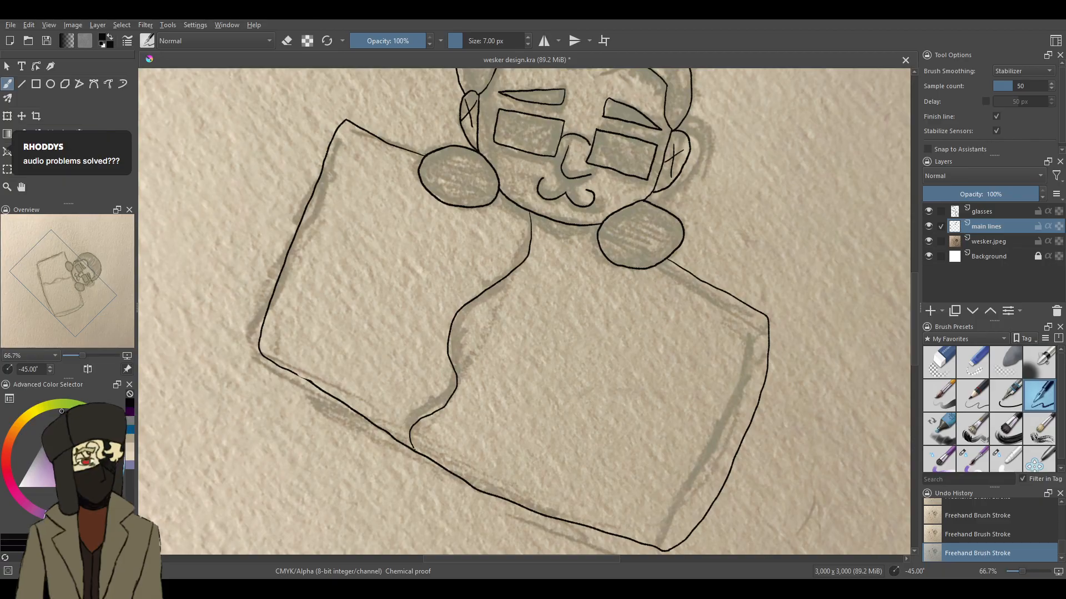
- Hide the wesker.jpeg sketch layer and reset the canvas rotation to 0° to view the whole drawing
left_click(928, 242)
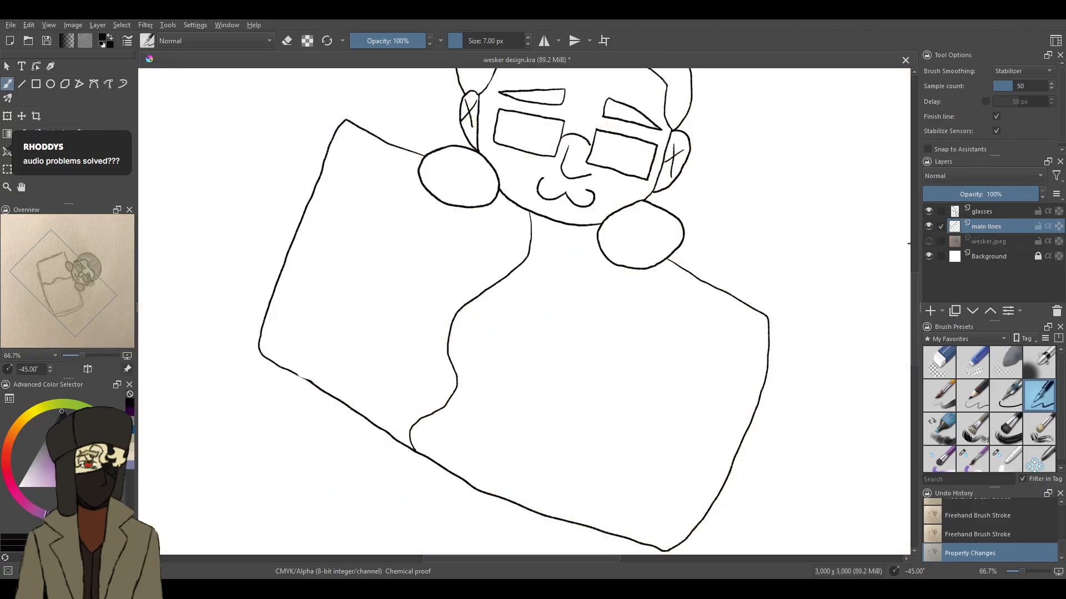
scroll(910, 275, "up", 3)
mouse_move(1022, 570)
left_mouse_down()
mouse_move(1013, 568)
mouse_move(1025, 570)
left_mouse_up()
left_click_drag(897, 570, 909, 576)
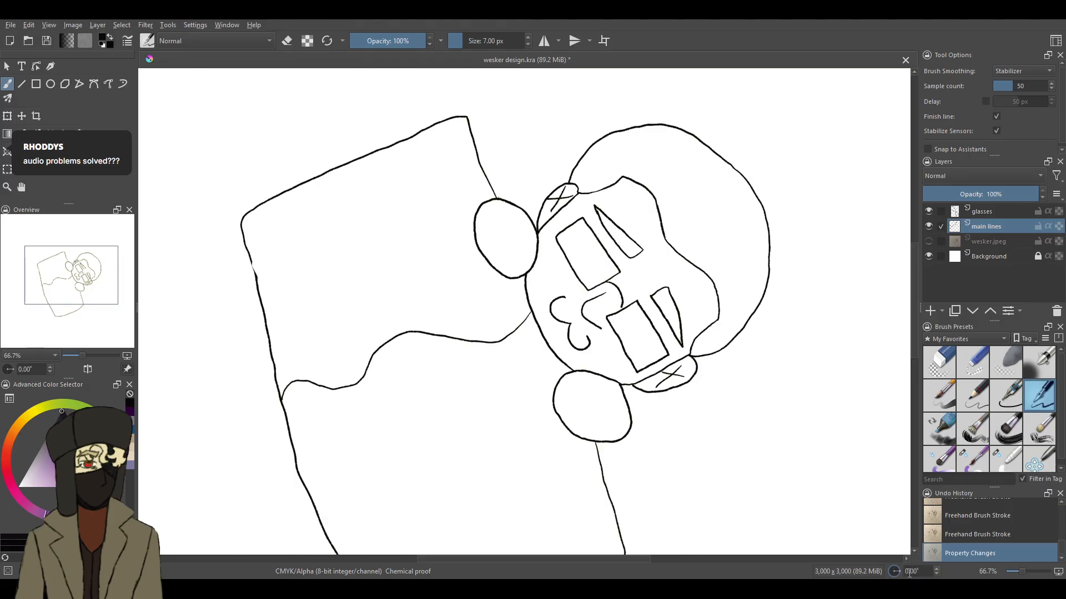
left_click_drag(1022, 571, 1021, 574)
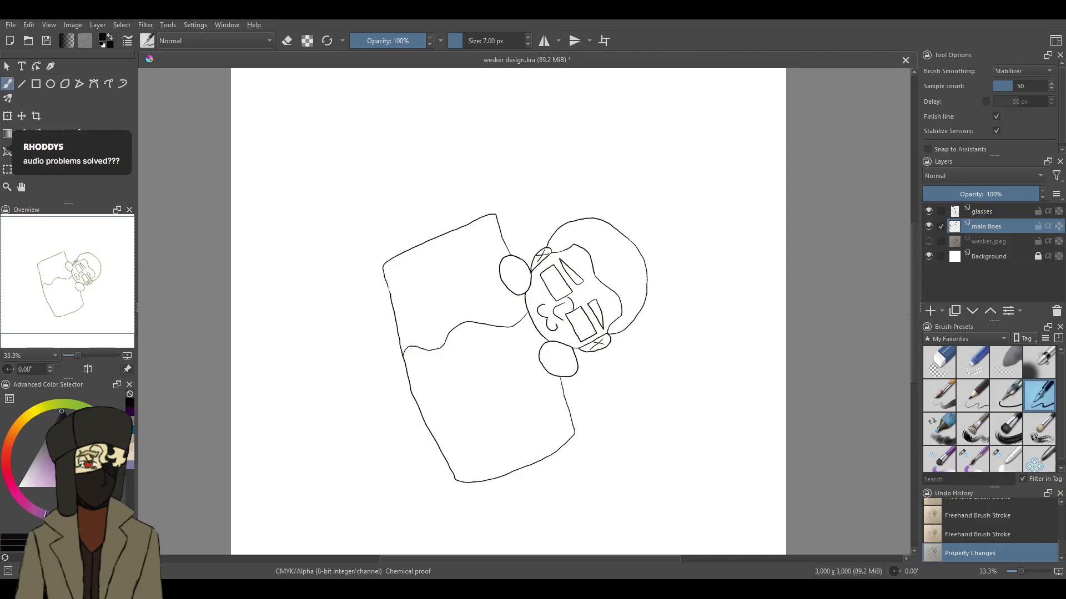
- Save the wesker design document and close it
left_click(47, 41)
left_click(909, 62)
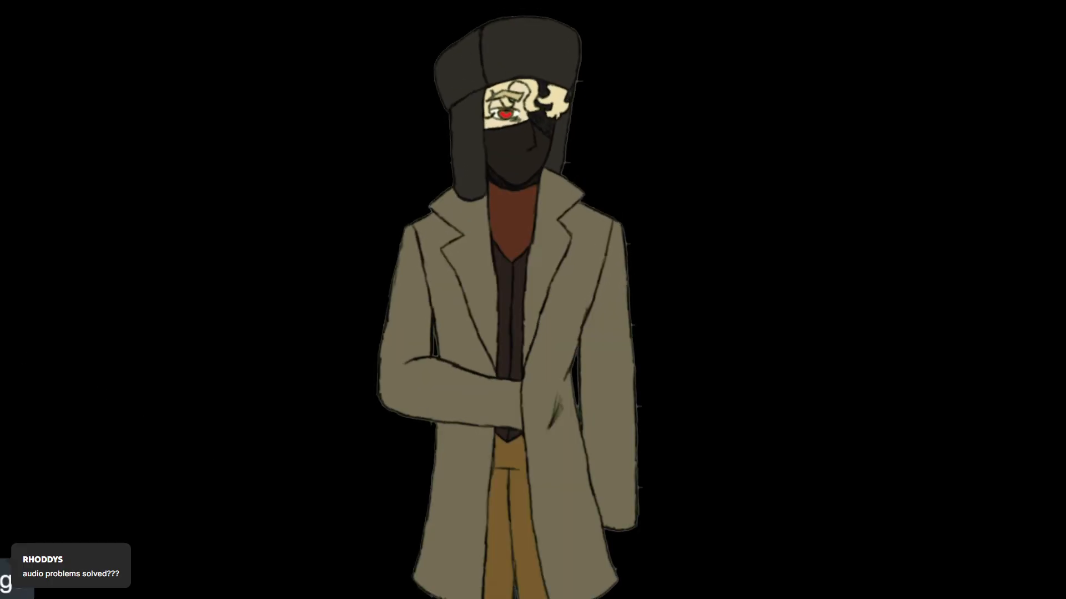
- Switch to the avatar program and set its background to transparent
left_click(277, 449)
left_click(393, 467)
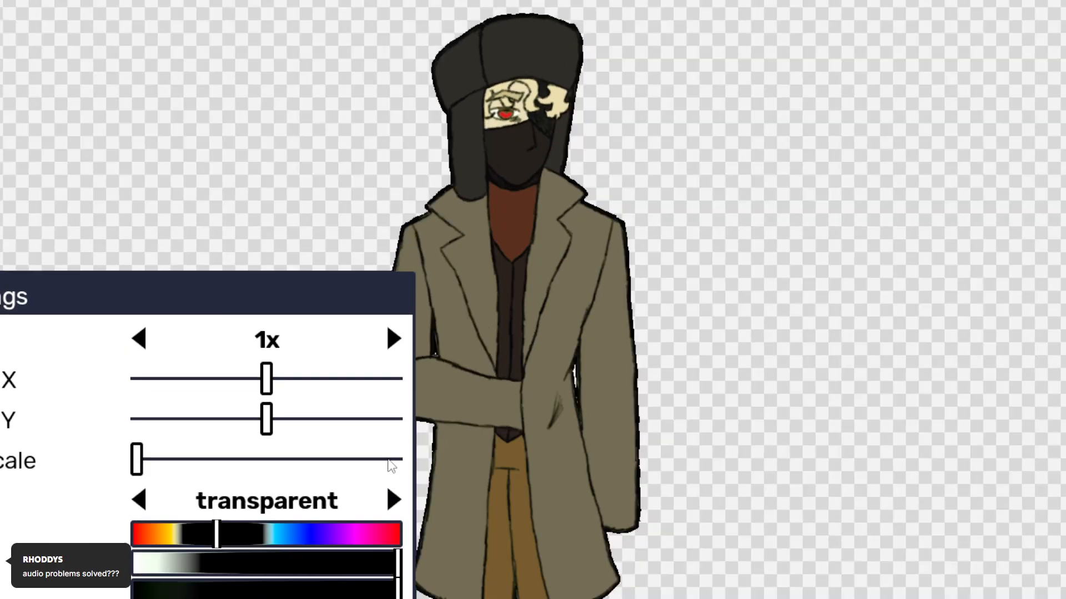
left_click(394, 587)
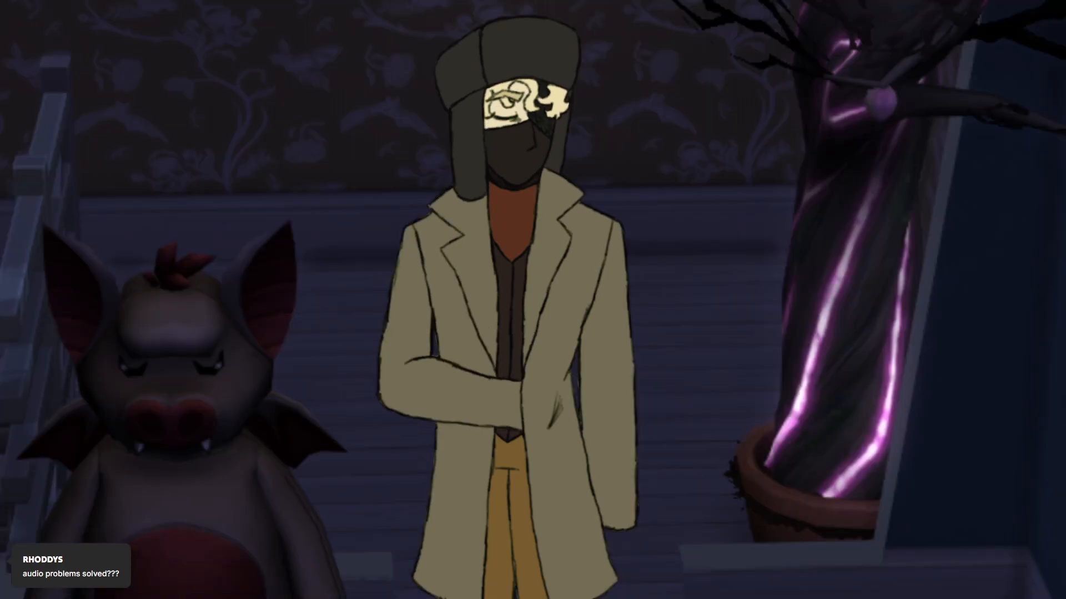